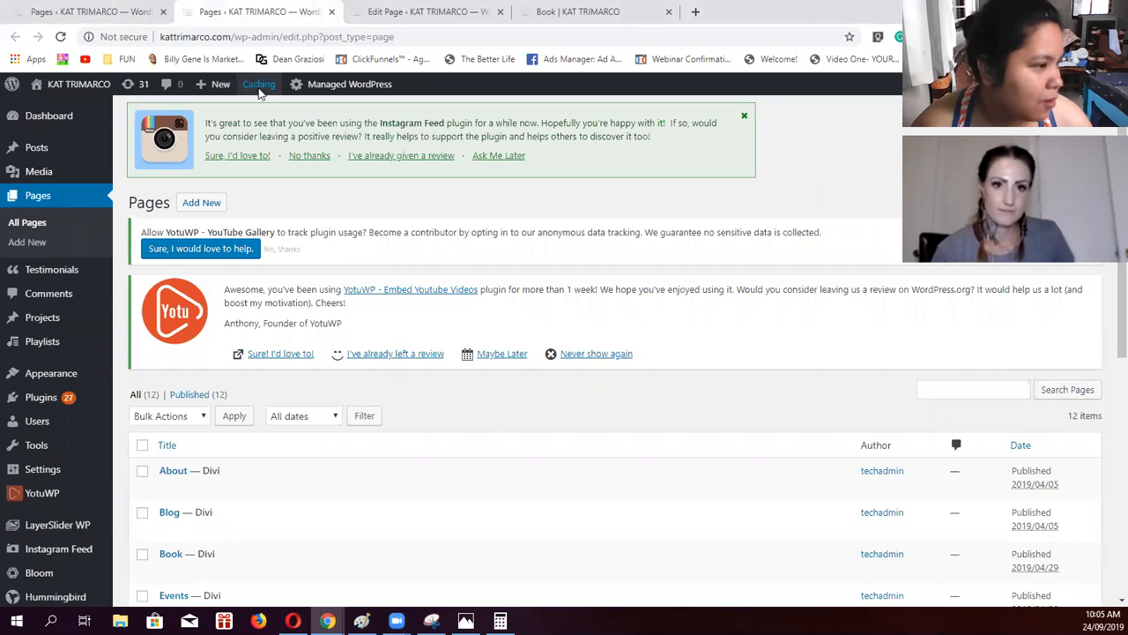
Open the website's home page in a new browser tab and bring up the already open live Book page
{"action": "mouse_move", "coordinate": [308, 85]}
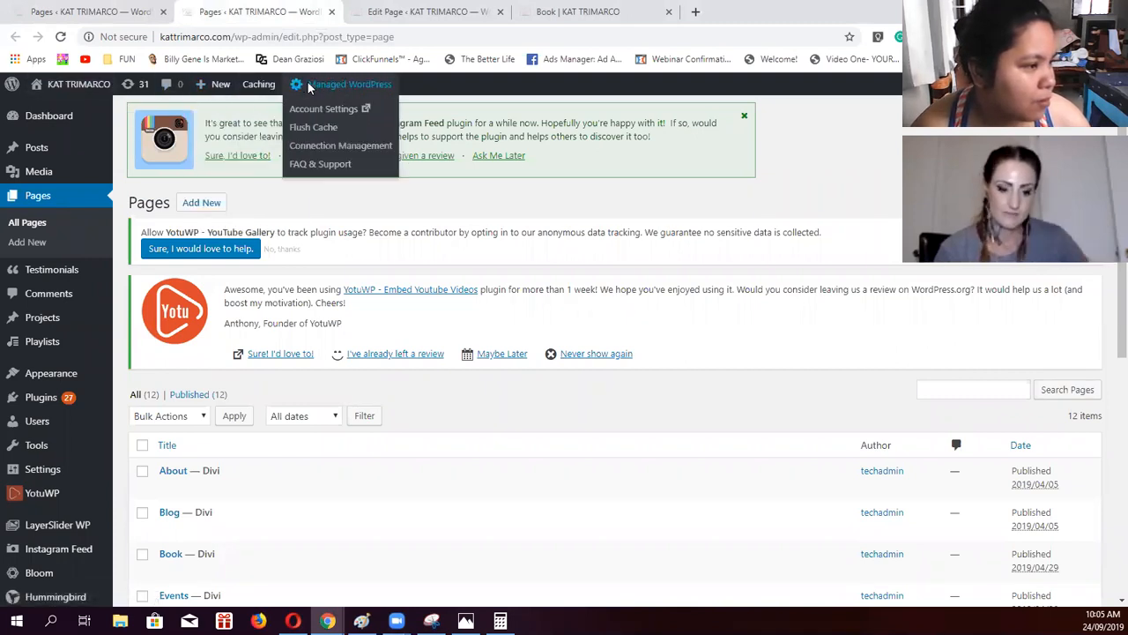
{"action": "right_click", "coordinate": [69, 84]}
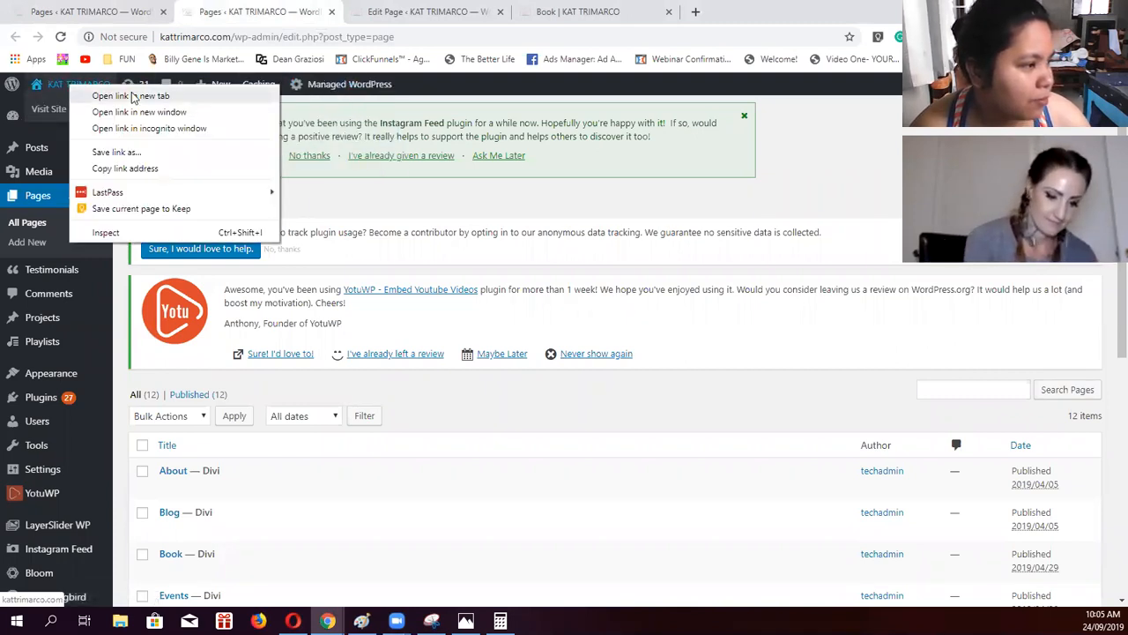
{"action": "left_click", "coordinate": [132, 97]}
{"action": "left_click", "coordinate": [94, 11]}
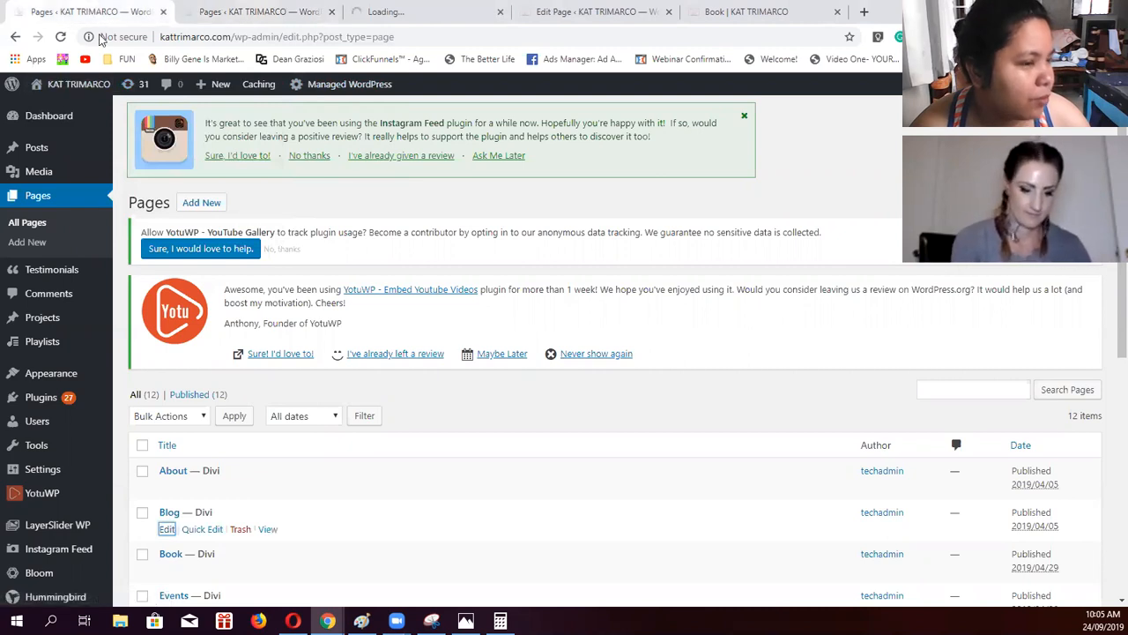
{"action": "left_click", "coordinate": [763, 16]}
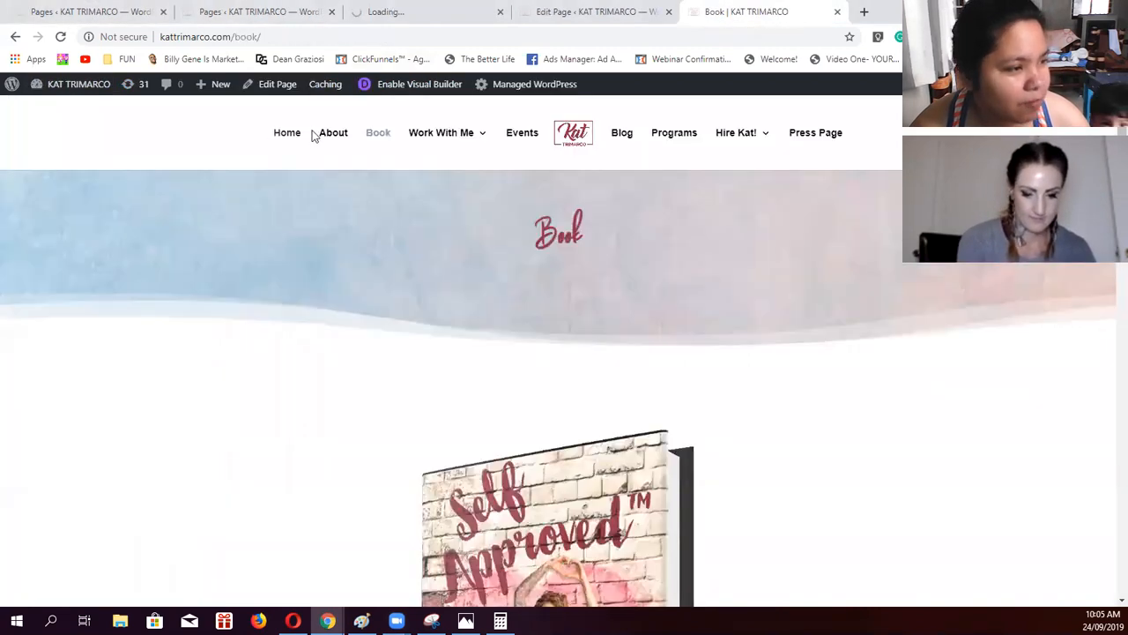
Return to the WordPress pages list and look through the site's existing pages
{"action": "mouse_move", "coordinate": [421, 134]}
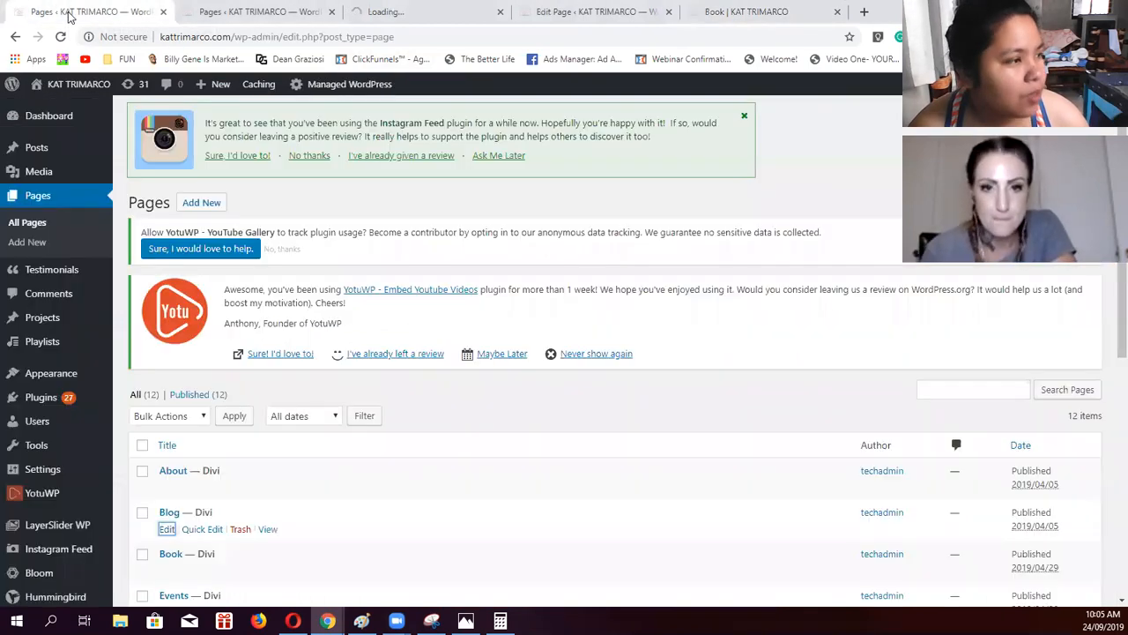
{"action": "left_click", "coordinate": [57, 14]}
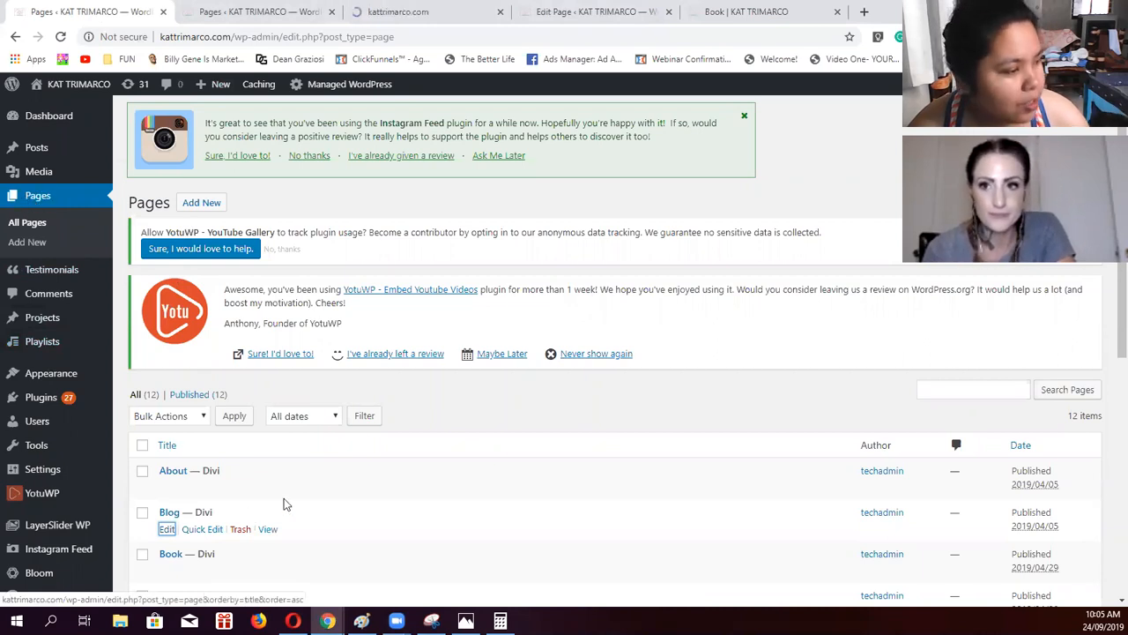
{"action": "scroll", "coordinate": [319, 481], "scroll_direction": "down", "scroll_amount": 2}
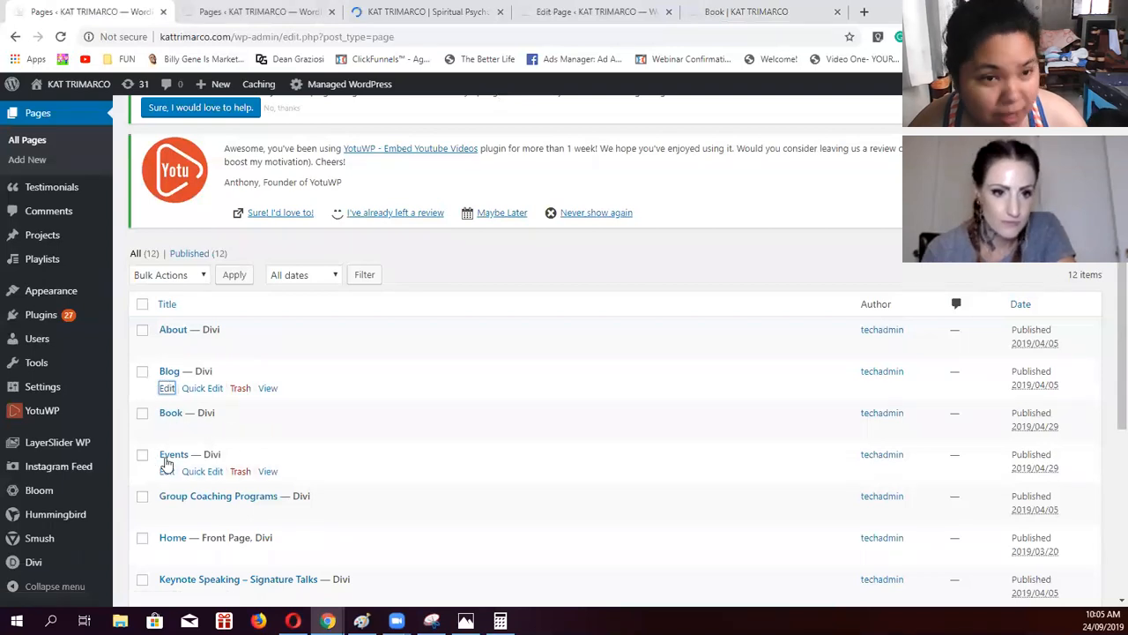
{"action": "scroll", "coordinate": [357, 442], "scroll_direction": "down", "scroll_amount": 1}
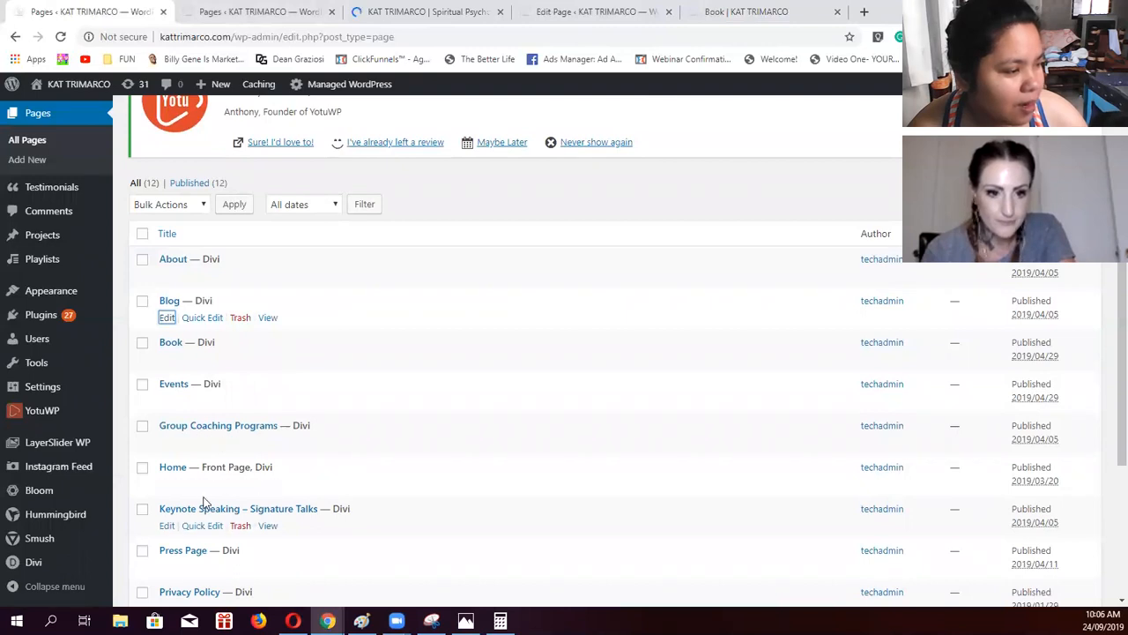
{"action": "scroll", "coordinate": [202, 506], "scroll_direction": "down", "scroll_amount": 1}
Dismiss the newsletter sign-up popup on the live home page and open the site's Book page
{"action": "left_click", "coordinate": [423, 11]}
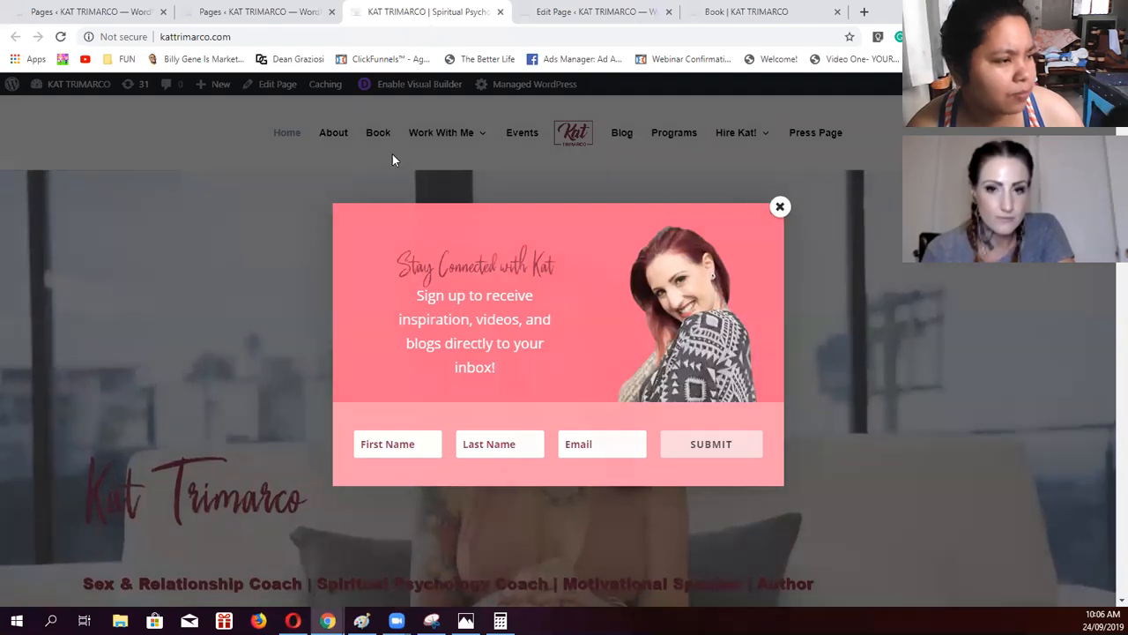
{"action": "left_click", "coordinate": [393, 160]}
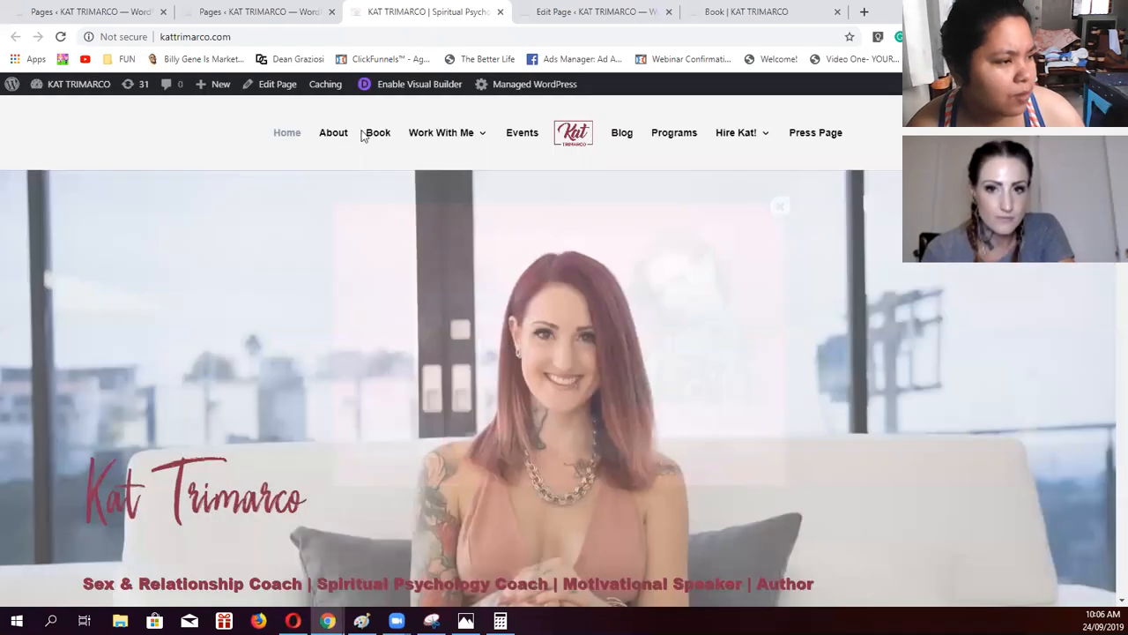
{"action": "left_click", "coordinate": [382, 137]}
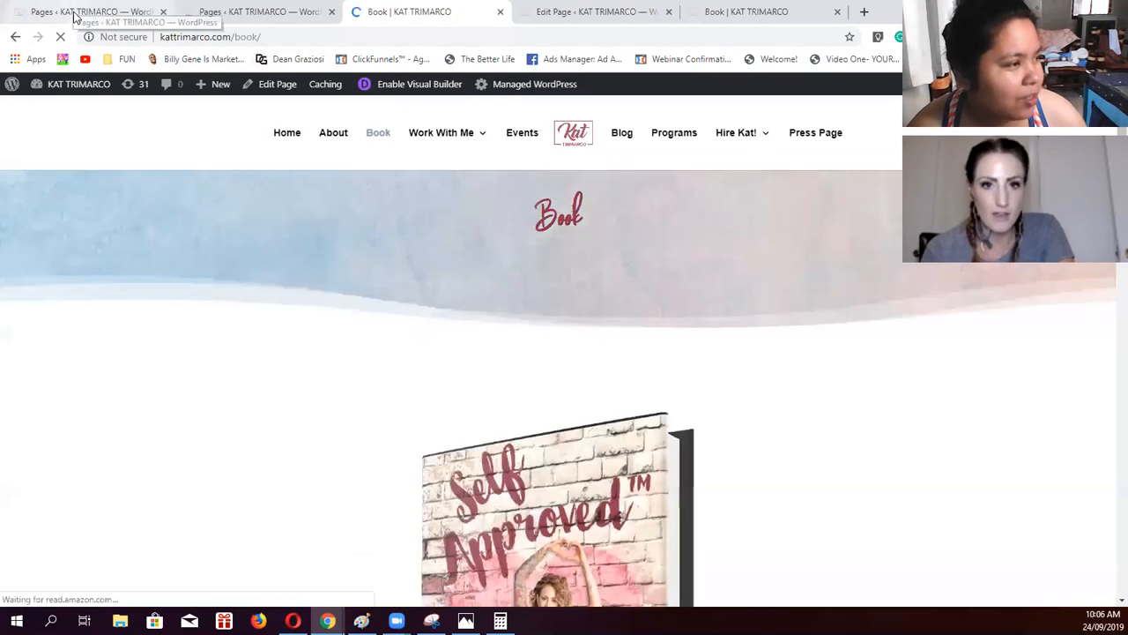
Find the Events page in the WordPress pages list and open it for editing
{"action": "left_click", "coordinate": [75, 16]}
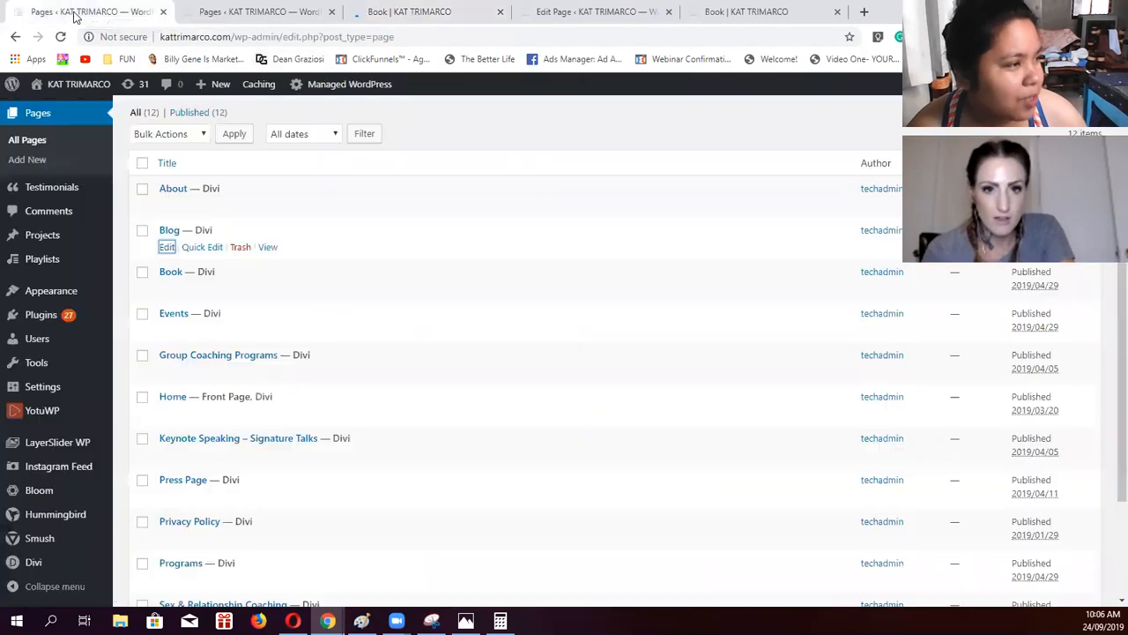
{"action": "scroll", "coordinate": [192, 529], "scroll_direction": "down", "scroll_amount": 1}
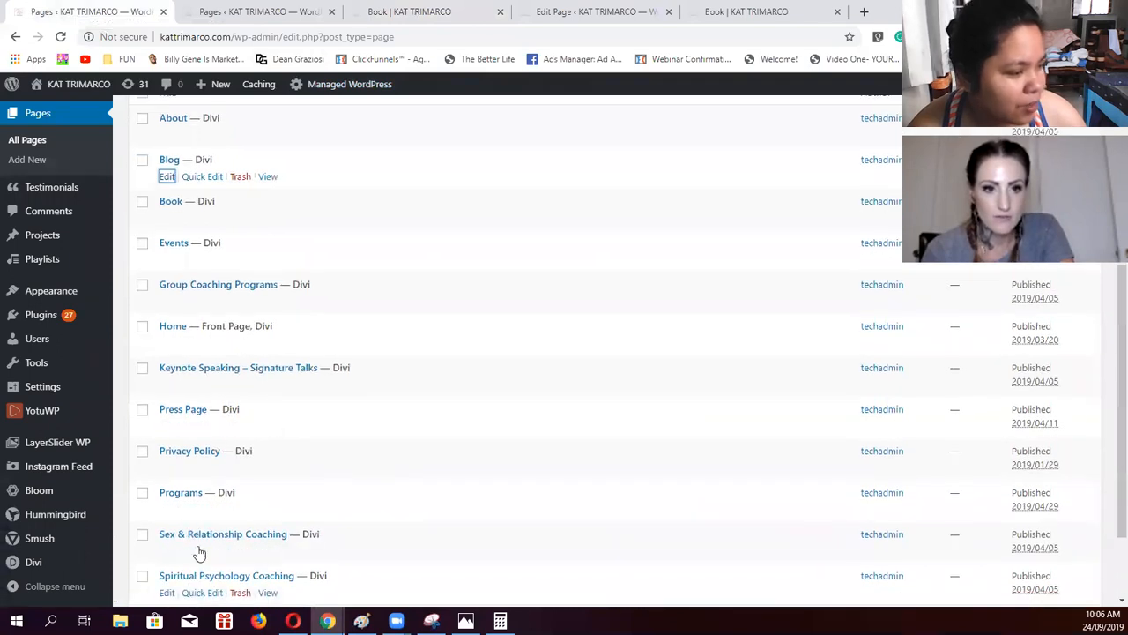
{"action": "scroll", "coordinate": [194, 555], "scroll_direction": "down", "scroll_amount": 2}
{"action": "scroll", "coordinate": [791, 371], "scroll_direction": "up", "scroll_amount": 5}
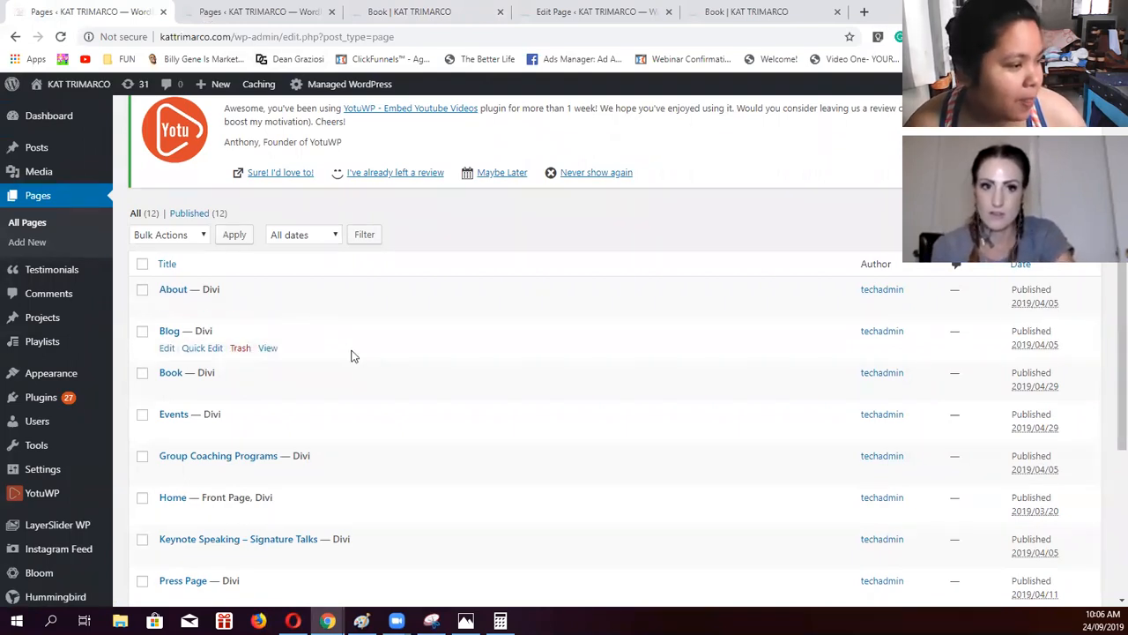
{"action": "scroll", "coordinate": [176, 353], "scroll_direction": "down", "scroll_amount": 1}
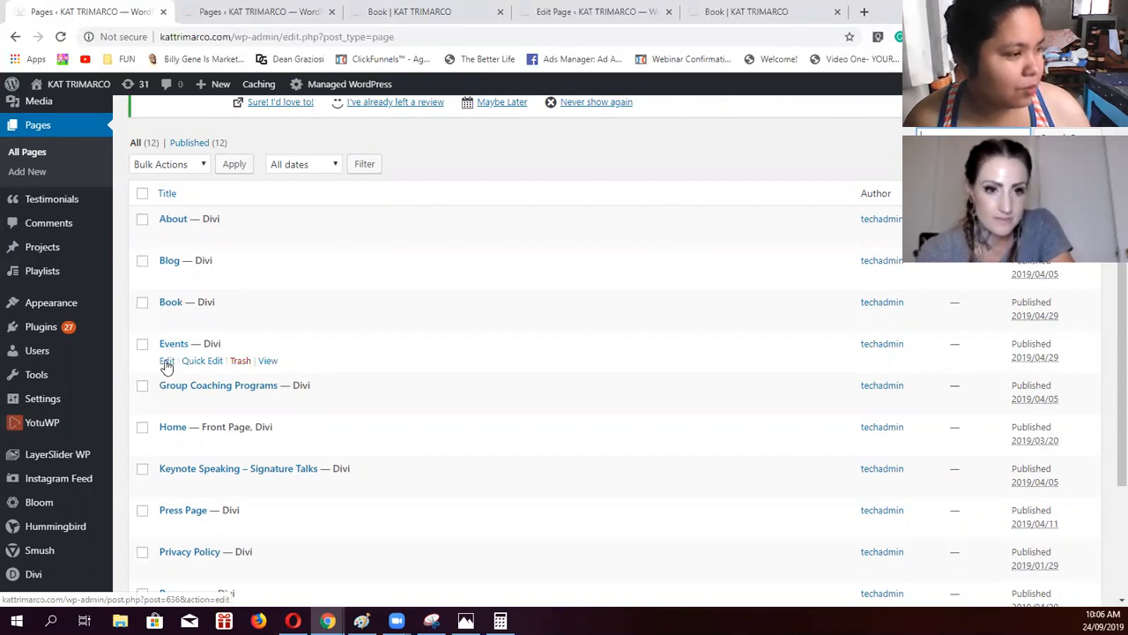
{"action": "left_click", "coordinate": [166, 363]}
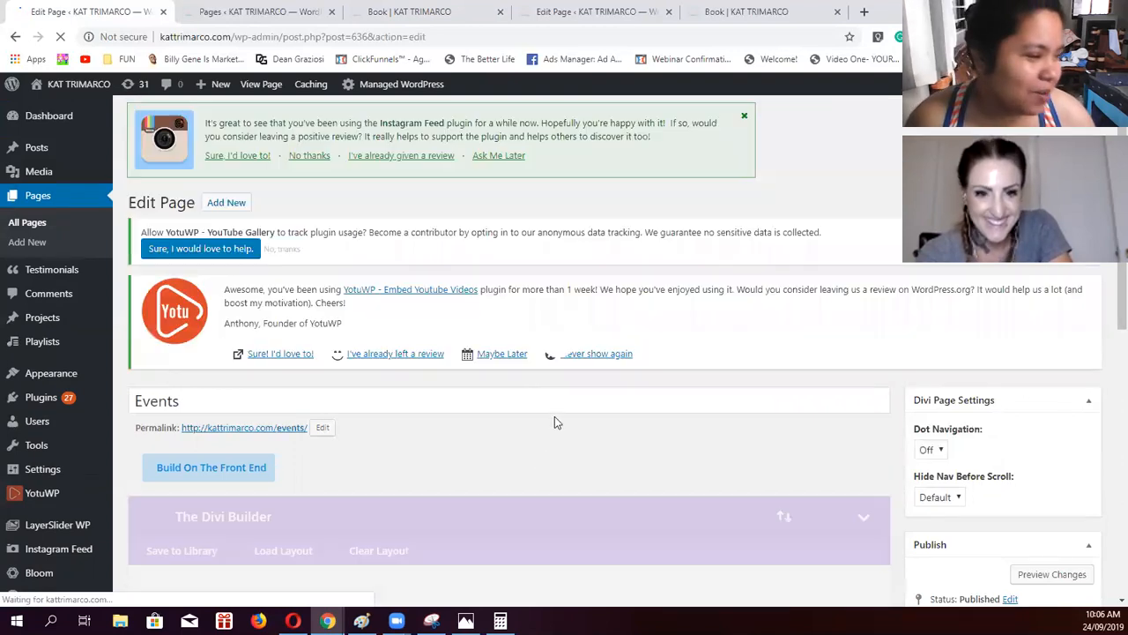
Examine the sections and modules that make up the Events page layout in the Divi Builder
{"action": "scroll", "coordinate": [557, 414], "scroll_direction": "down", "scroll_amount": 2}
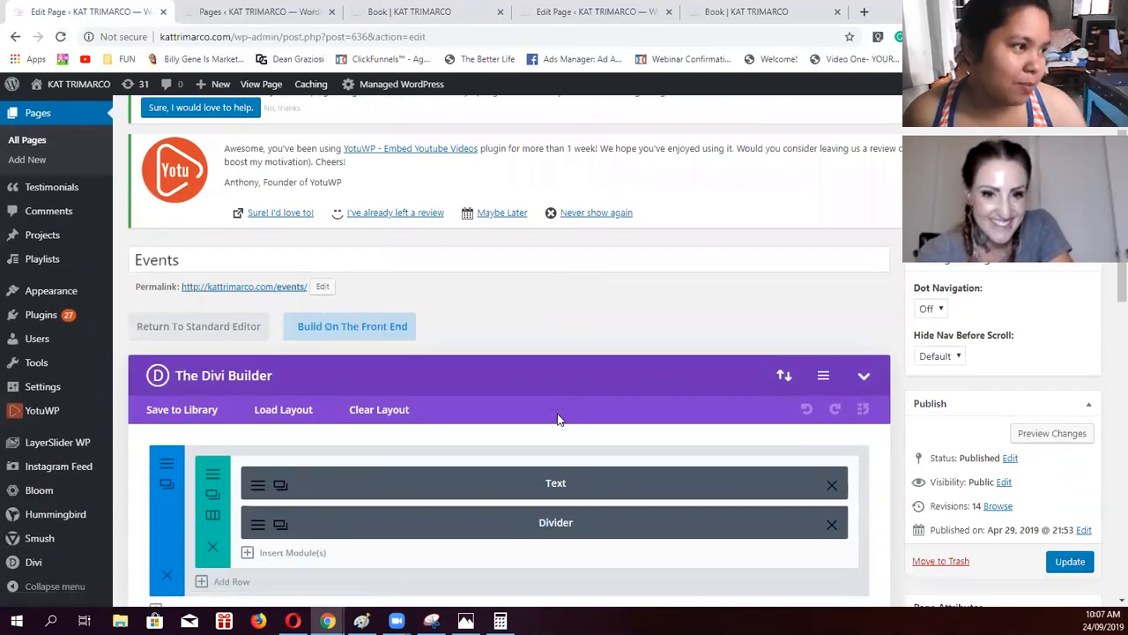
{"action": "scroll", "coordinate": [576, 418], "scroll_direction": "down", "scroll_amount": 2}
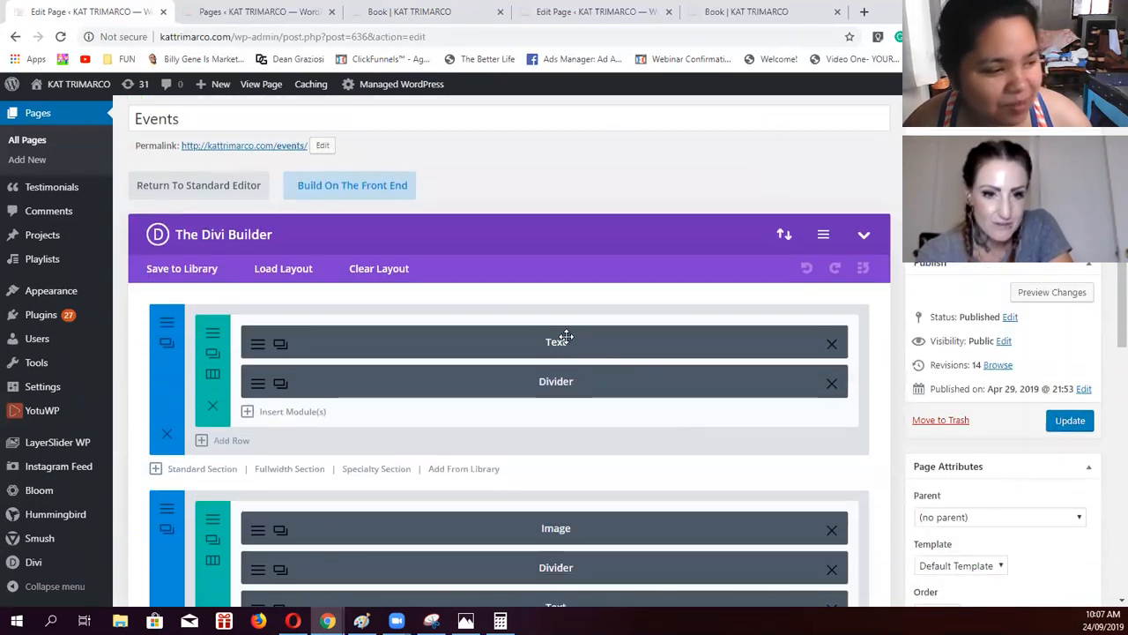
{"action": "scroll", "coordinate": [577, 380], "scroll_direction": "down", "scroll_amount": 2}
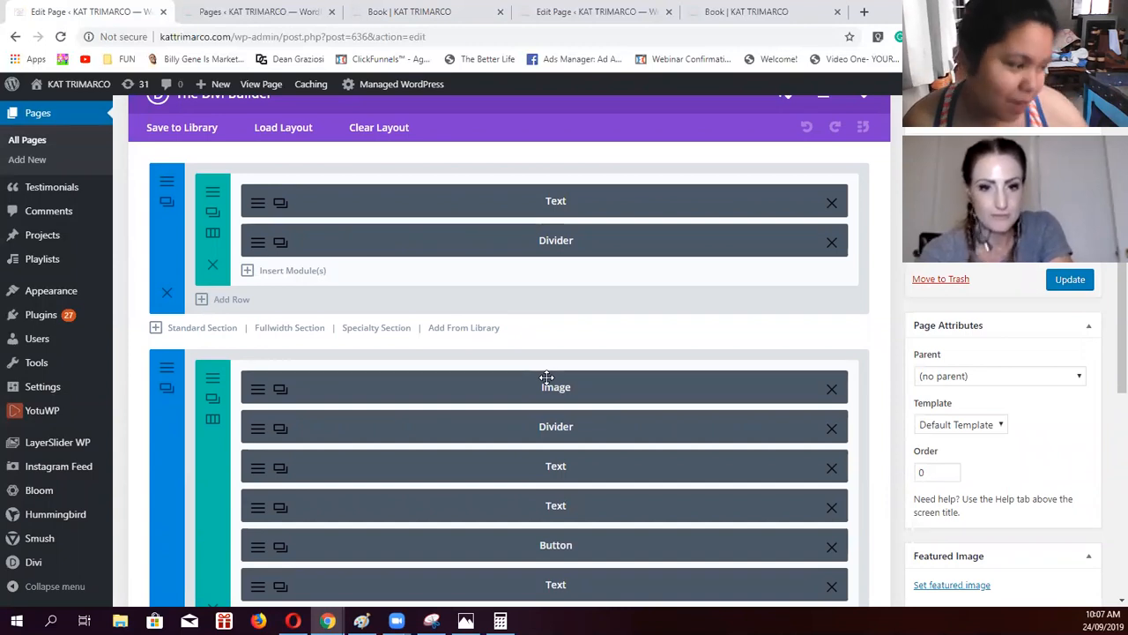
{"action": "scroll", "coordinate": [656, 345], "scroll_direction": "down", "scroll_amount": 1}
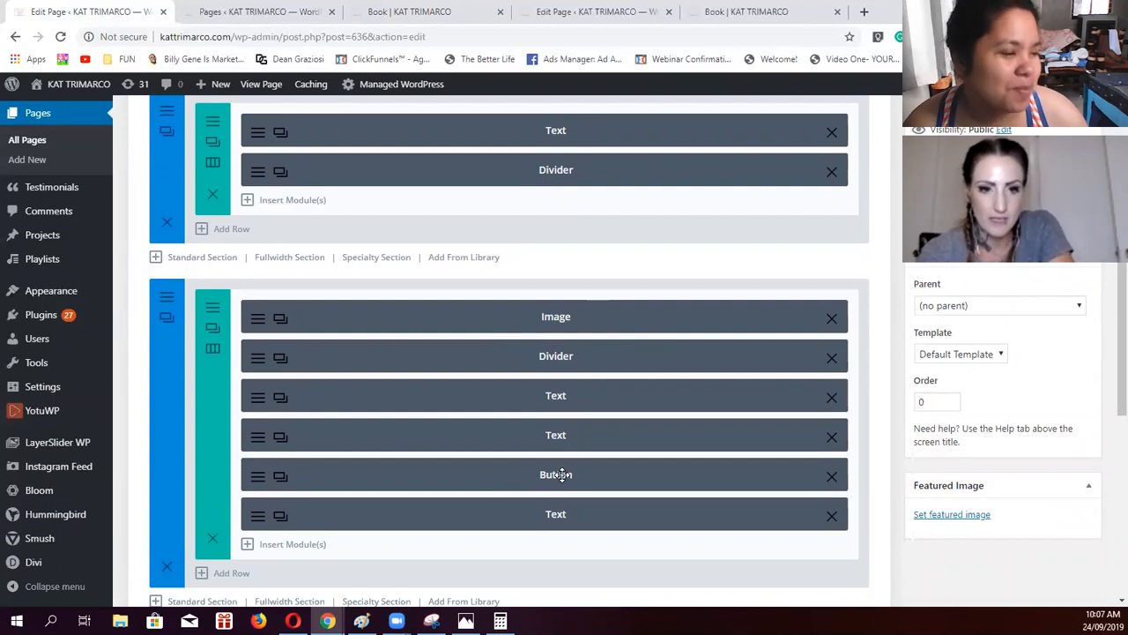
{"action": "scroll", "coordinate": [554, 514], "scroll_direction": "down", "scroll_amount": 2}
{"action": "scroll", "coordinate": [541, 499], "scroll_direction": "up", "scroll_amount": 1}
{"action": "scroll", "coordinate": [547, 503], "scroll_direction": "up", "scroll_amount": 3}
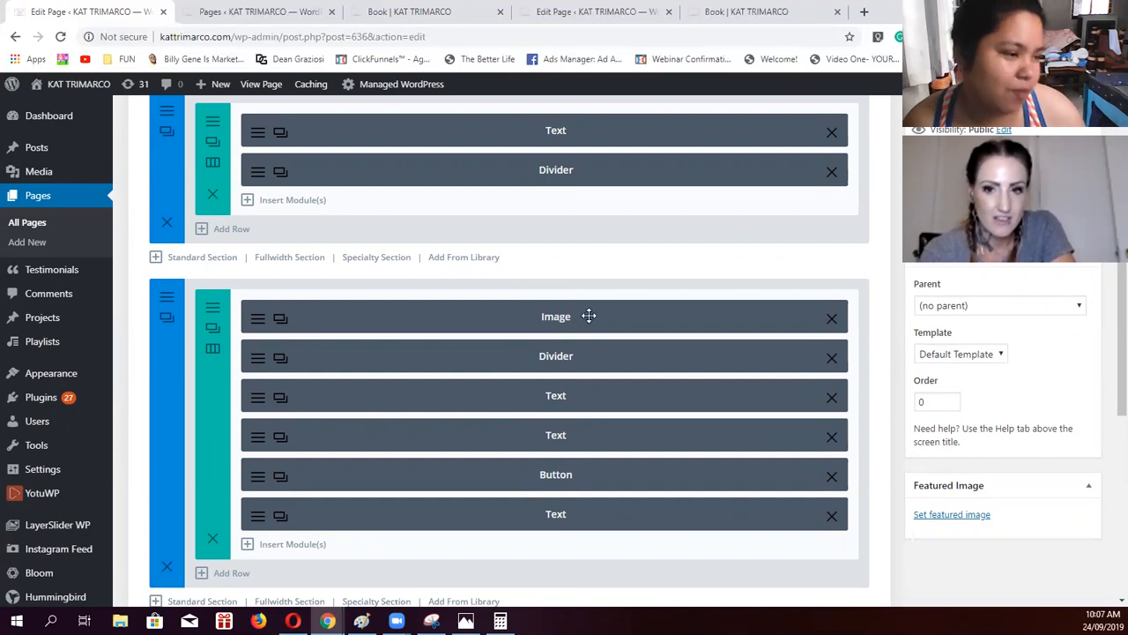
{"action": "scroll", "coordinate": [491, 421], "scroll_direction": "up", "scroll_amount": 10}
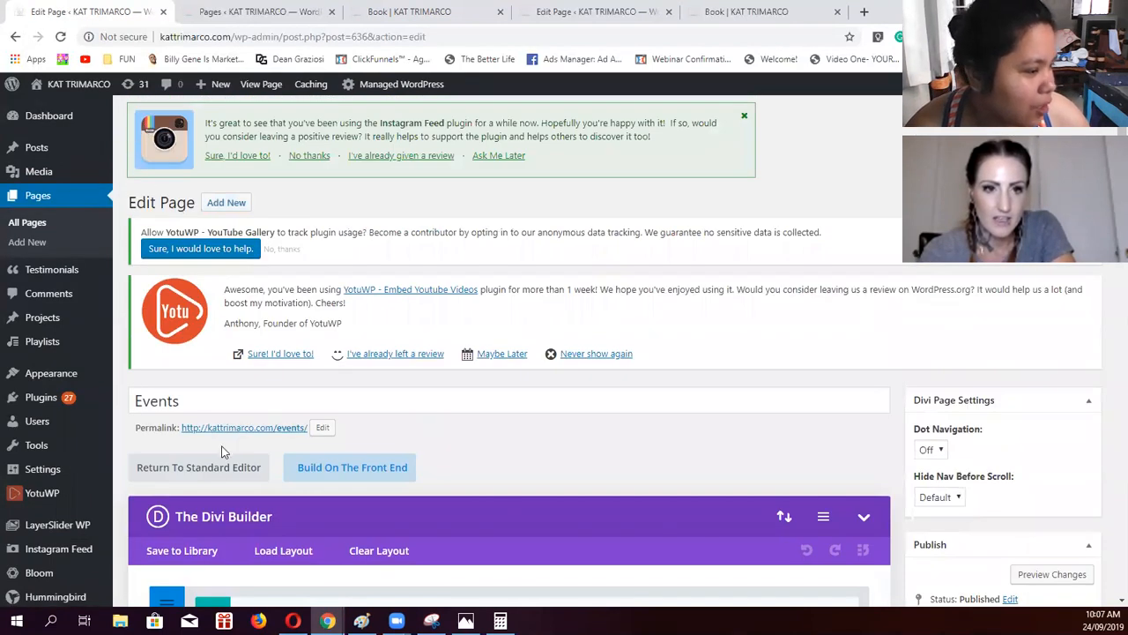
Open the Events page's permalink in a new browser tab and switch to the live page
{"action": "right_click", "coordinate": [274, 430]}
{"action": "left_click", "coordinate": [357, 442]}
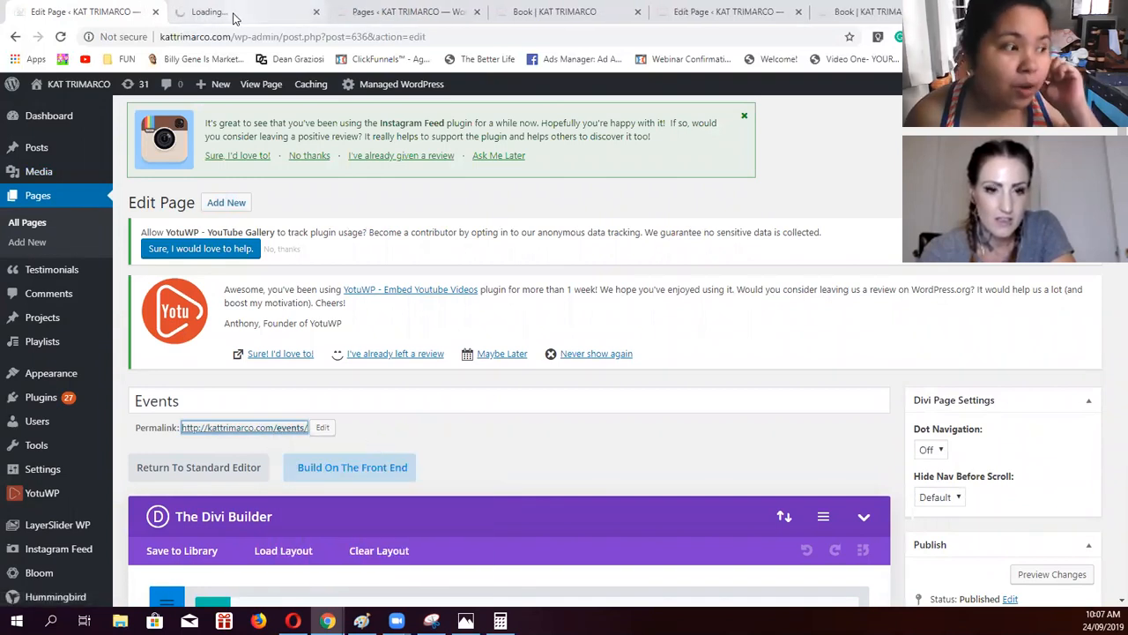
{"action": "scroll", "coordinate": [497, 388], "scroll_direction": "down", "scroll_amount": 2}
{"action": "scroll", "coordinate": [520, 405], "scroll_direction": "down", "scroll_amount": 3}
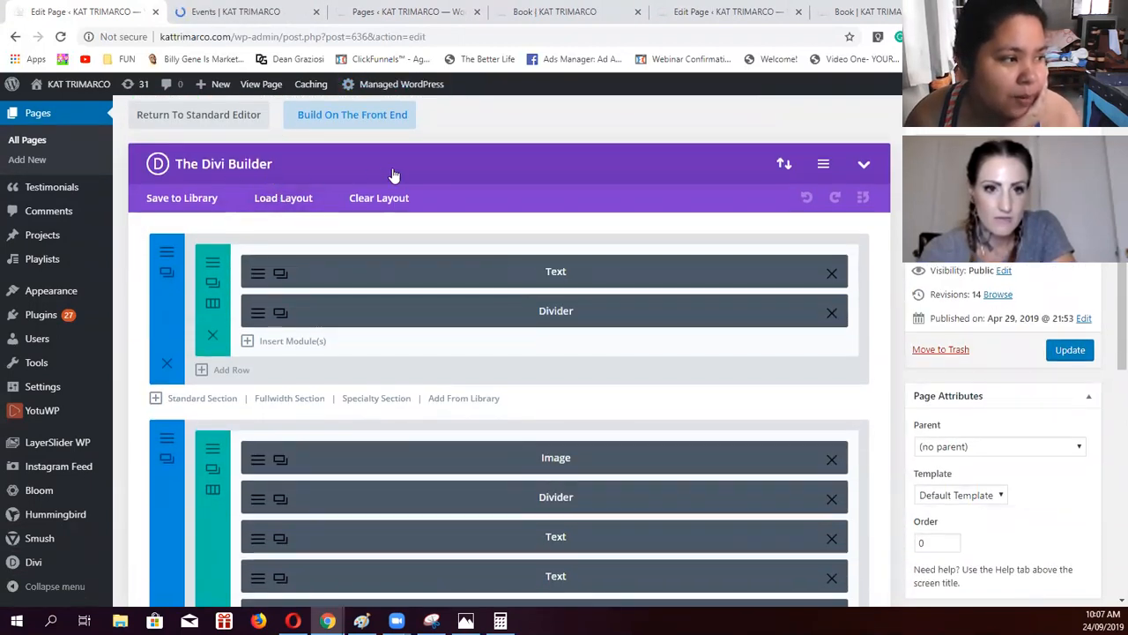
{"action": "scroll", "coordinate": [543, 349], "scroll_direction": "down", "scroll_amount": 2}
{"action": "scroll", "coordinate": [544, 349], "scroll_direction": "down", "scroll_amount": 1}
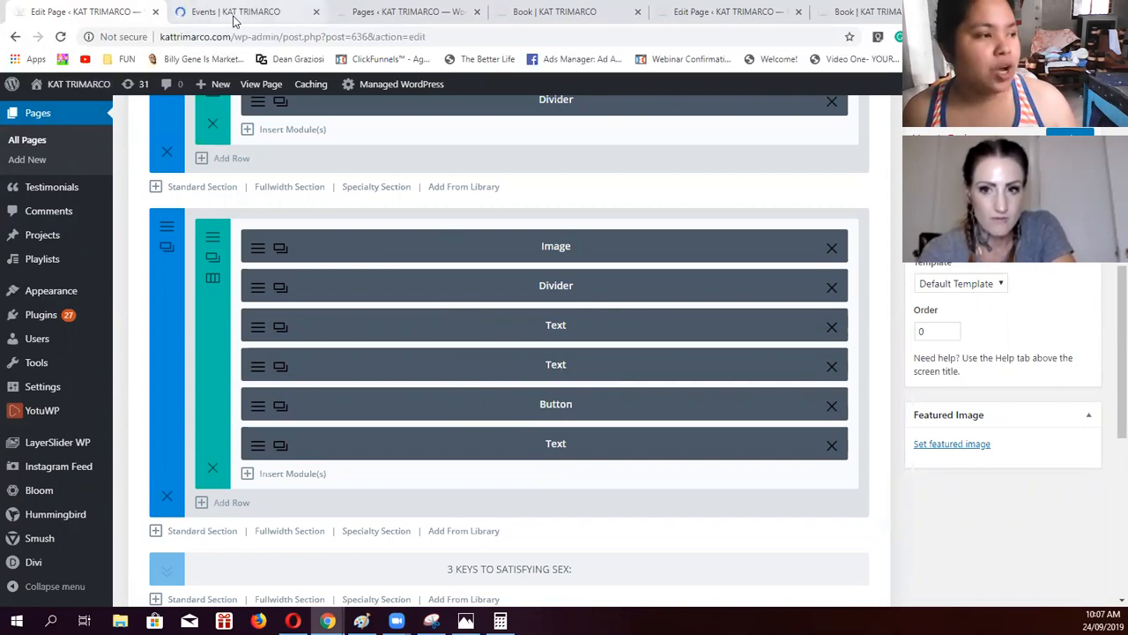
{"action": "left_click", "coordinate": [240, 14]}
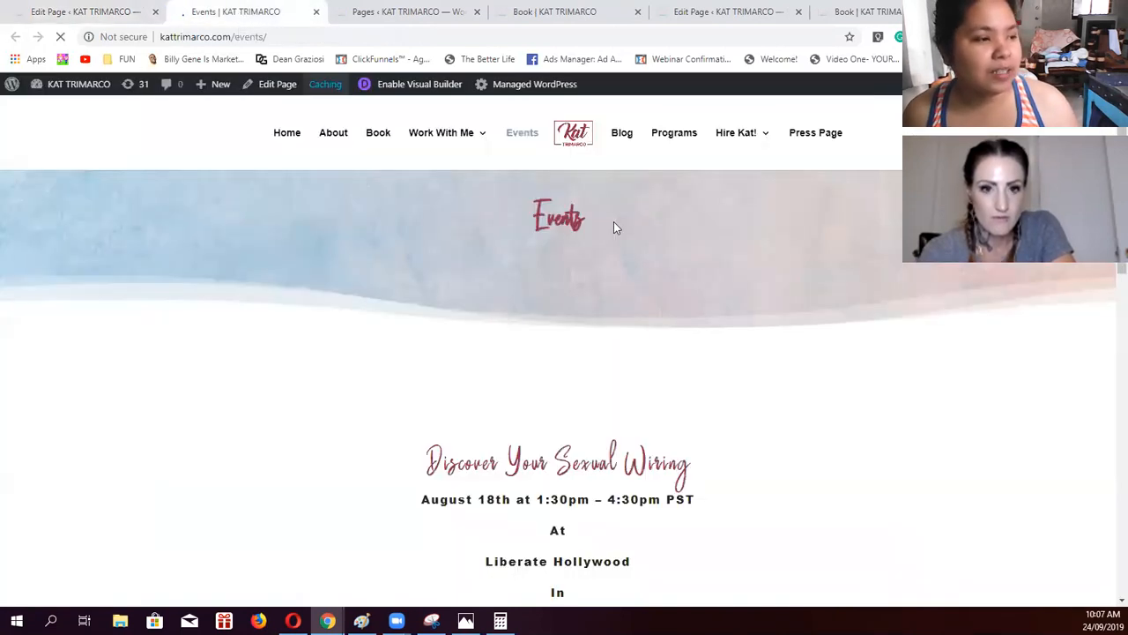
Read through the workshop title, schedule, location and description on the live Events page
{"action": "scroll", "coordinate": [631, 414], "scroll_direction": "down", "scroll_amount": 5}
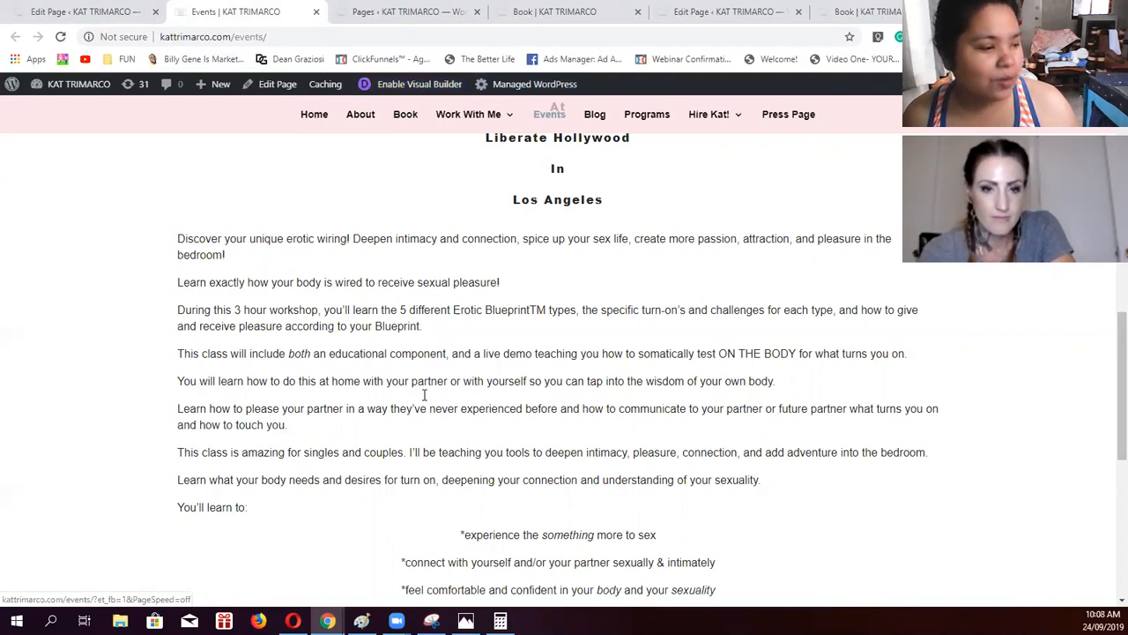
{"action": "scroll", "coordinate": [423, 401], "scroll_direction": "down", "scroll_amount": 6}
{"action": "scroll", "coordinate": [394, 414], "scroll_direction": "up", "scroll_amount": 8}
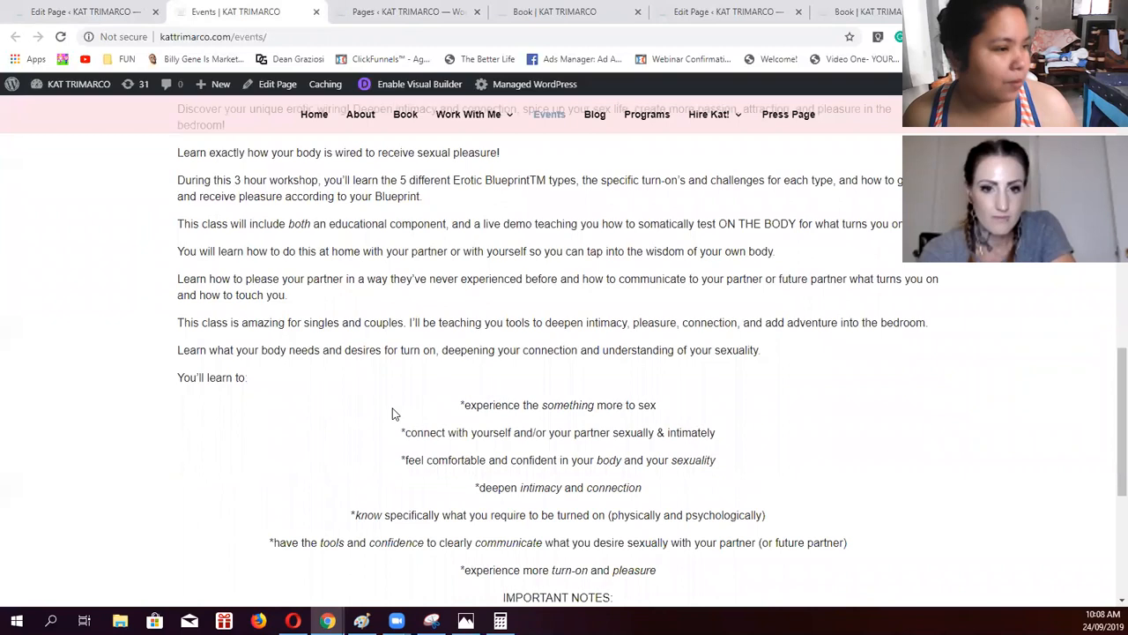
{"action": "scroll", "coordinate": [394, 414], "scroll_direction": "down", "scroll_amount": 2}
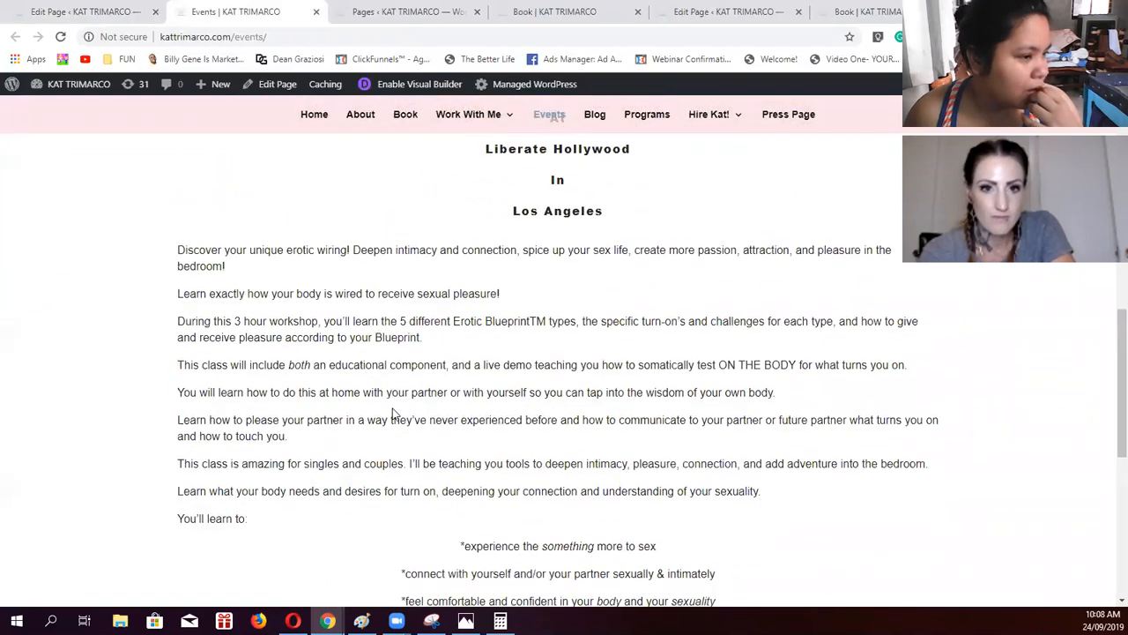
{"action": "scroll", "coordinate": [394, 414], "scroll_direction": "up", "scroll_amount": 2}
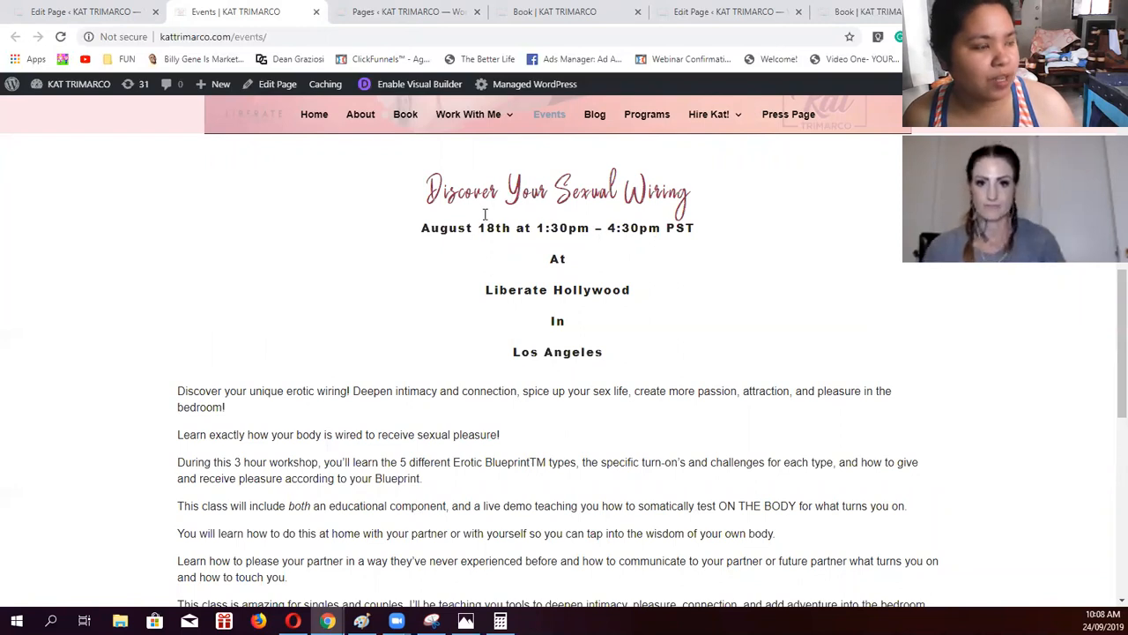
Enable the Visual Builder for the Events page and review its workshop banner and event text there
{"action": "left_click", "coordinate": [421, 89]}
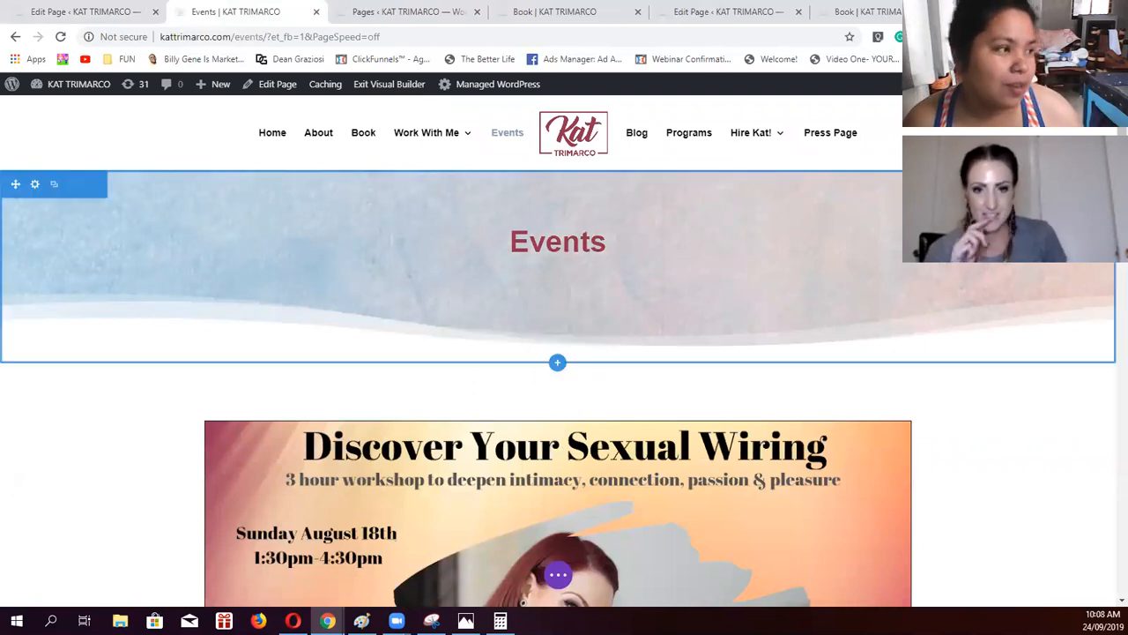
{"action": "scroll", "coordinate": [559, 358], "scroll_direction": "down", "scroll_amount": 3}
{"action": "scroll", "coordinate": [948, 278], "scroll_direction": "down", "scroll_amount": 3}
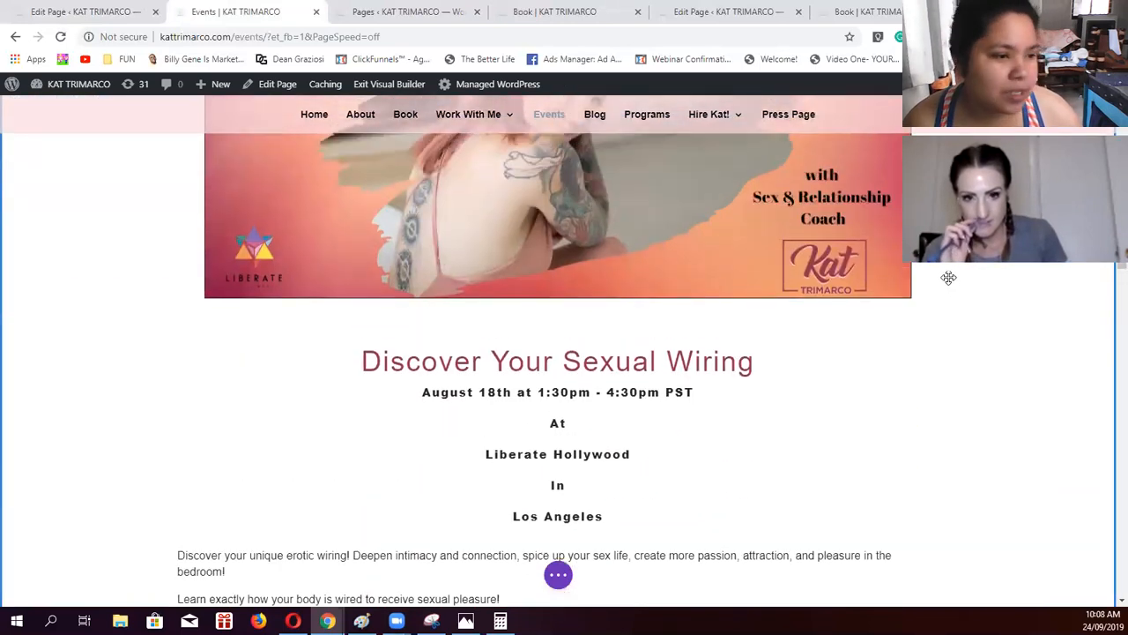
{"action": "scroll", "coordinate": [949, 277], "scroll_direction": "up", "scroll_amount": 2}
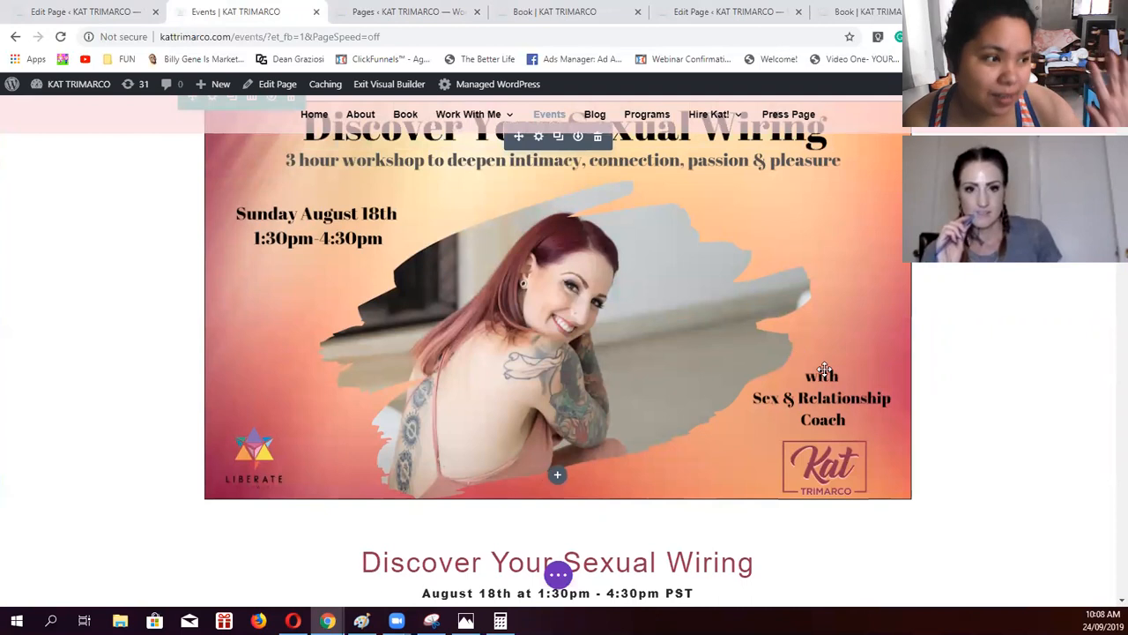
{"action": "scroll", "coordinate": [824, 369], "scroll_direction": "up", "scroll_amount": 2}
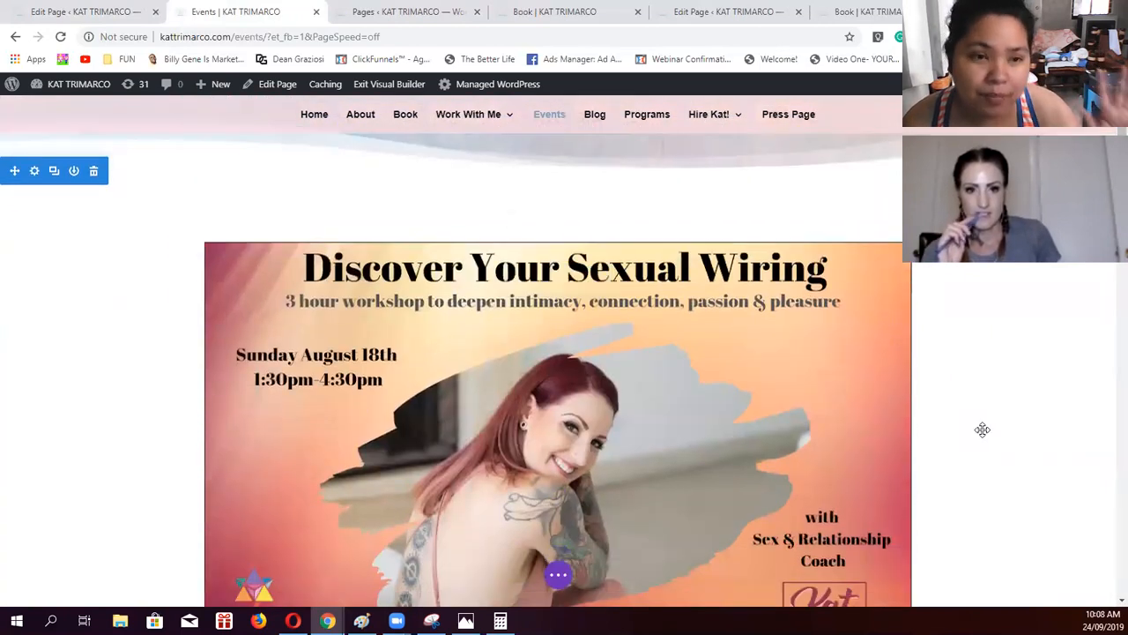
{"action": "scroll", "coordinate": [983, 429], "scroll_direction": "down", "scroll_amount": 5}
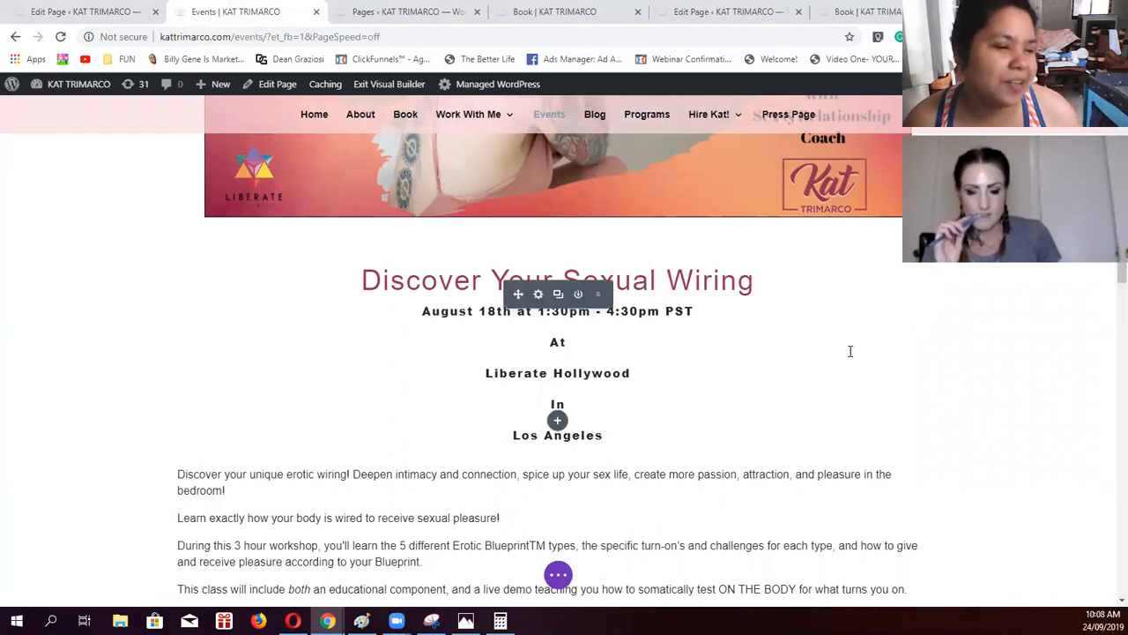
Bring up the inline formatting options in the workshop's event details and title text in the Visual Builder
{"action": "scroll", "coordinate": [849, 349], "scroll_direction": "down", "scroll_amount": 2}
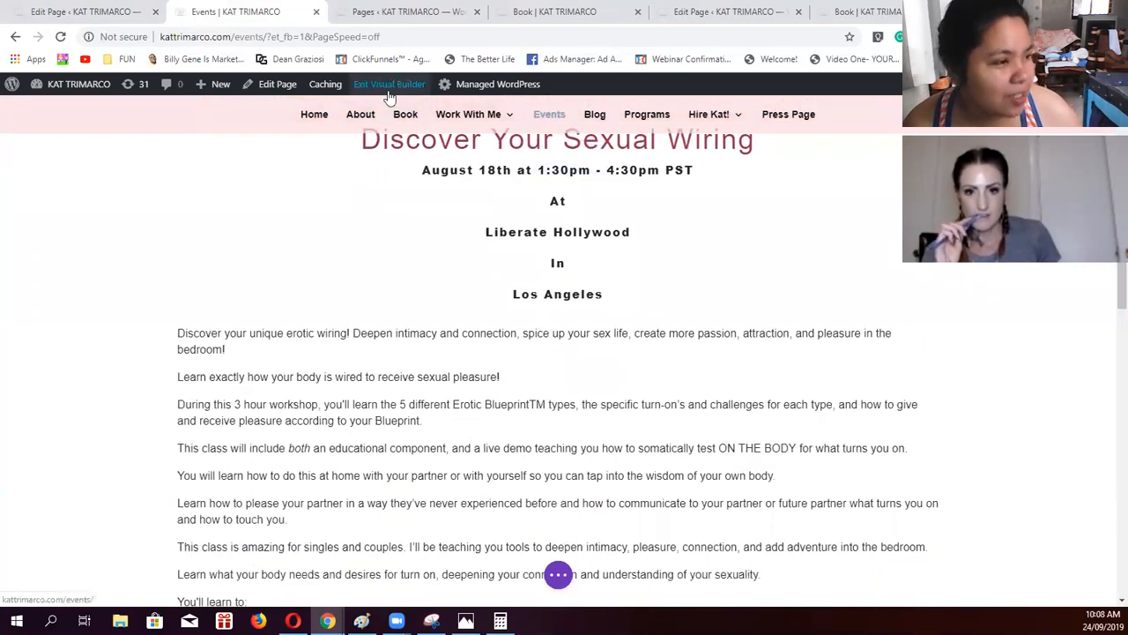
{"action": "left_click", "coordinate": [557, 198]}
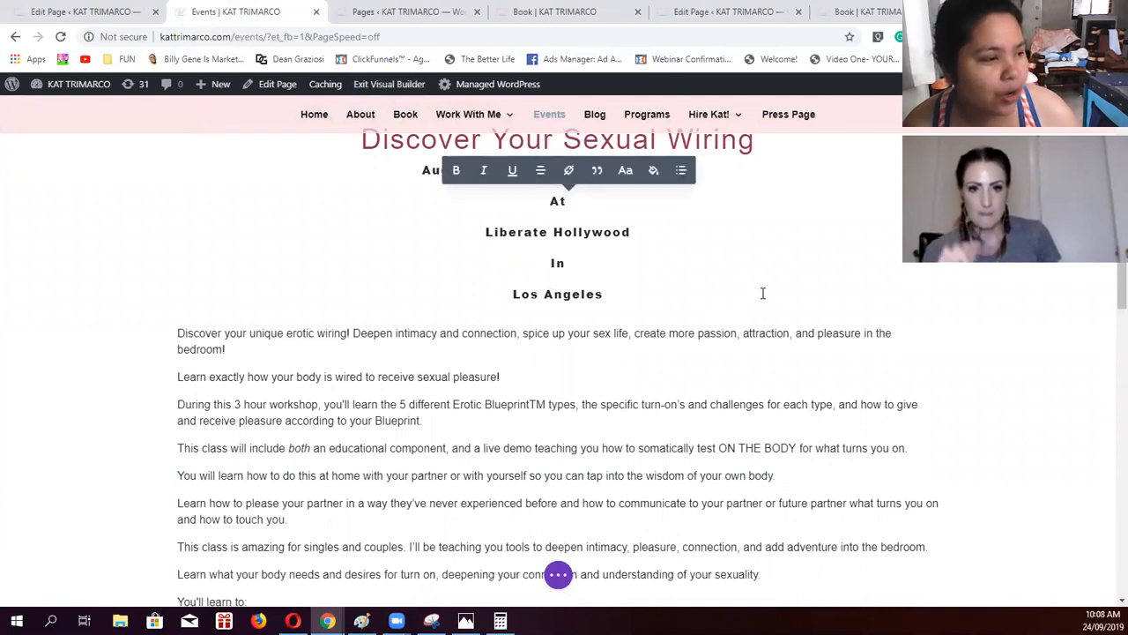
{"action": "scroll", "coordinate": [637, 285], "scroll_direction": "up", "scroll_amount": 1}
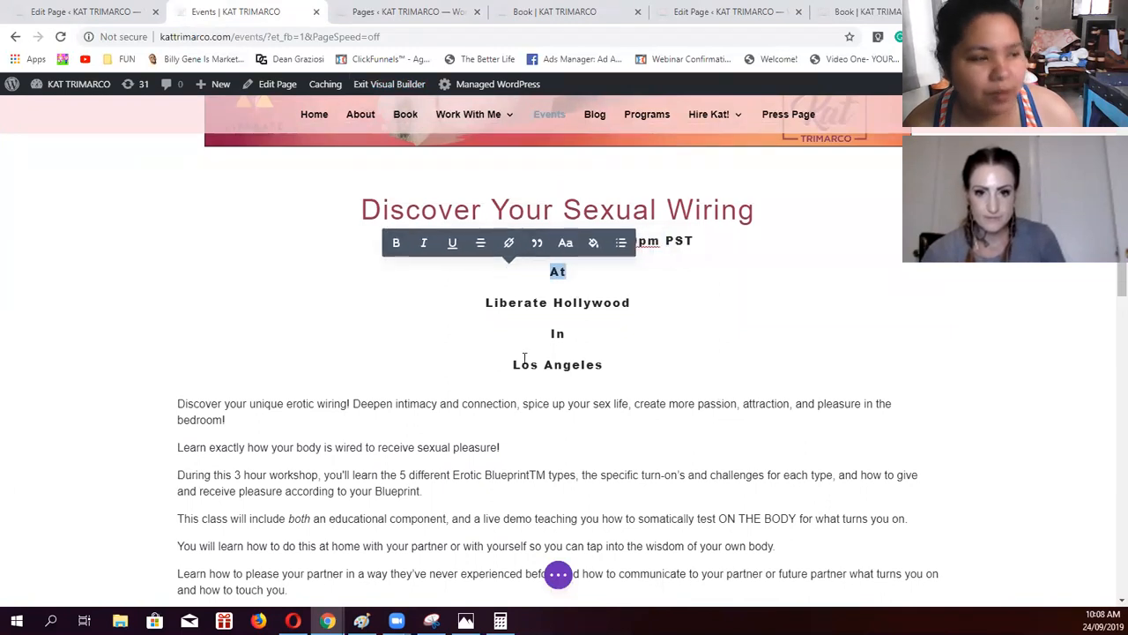
{"action": "left_click", "coordinate": [924, 296]}
{"action": "left_click", "coordinate": [644, 201]}
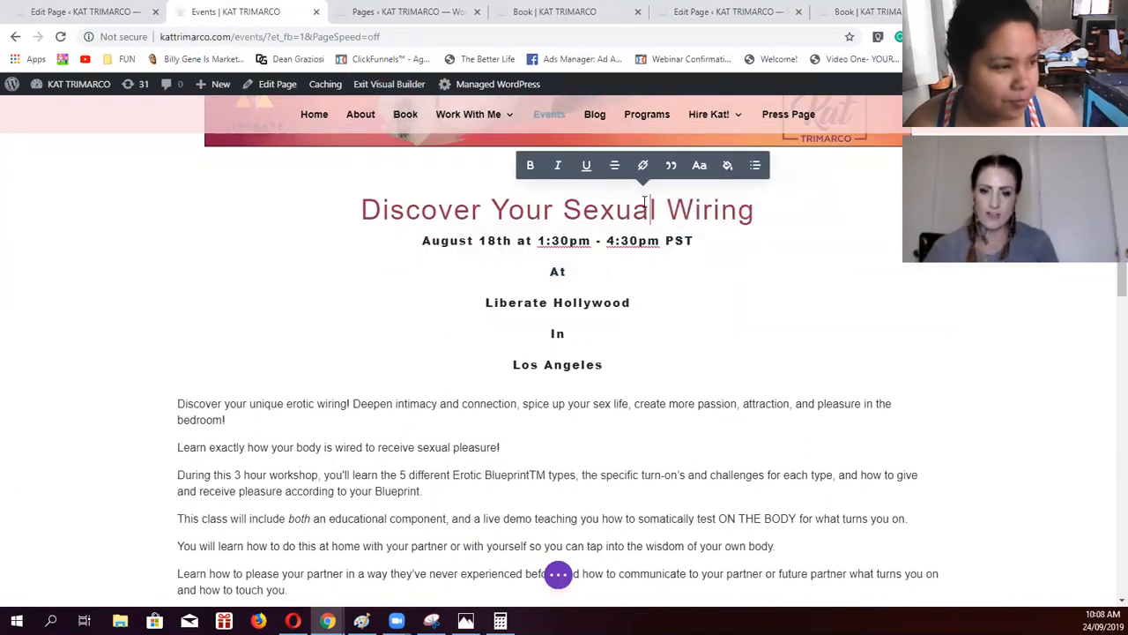
{"action": "left_click", "coordinate": [558, 212]}
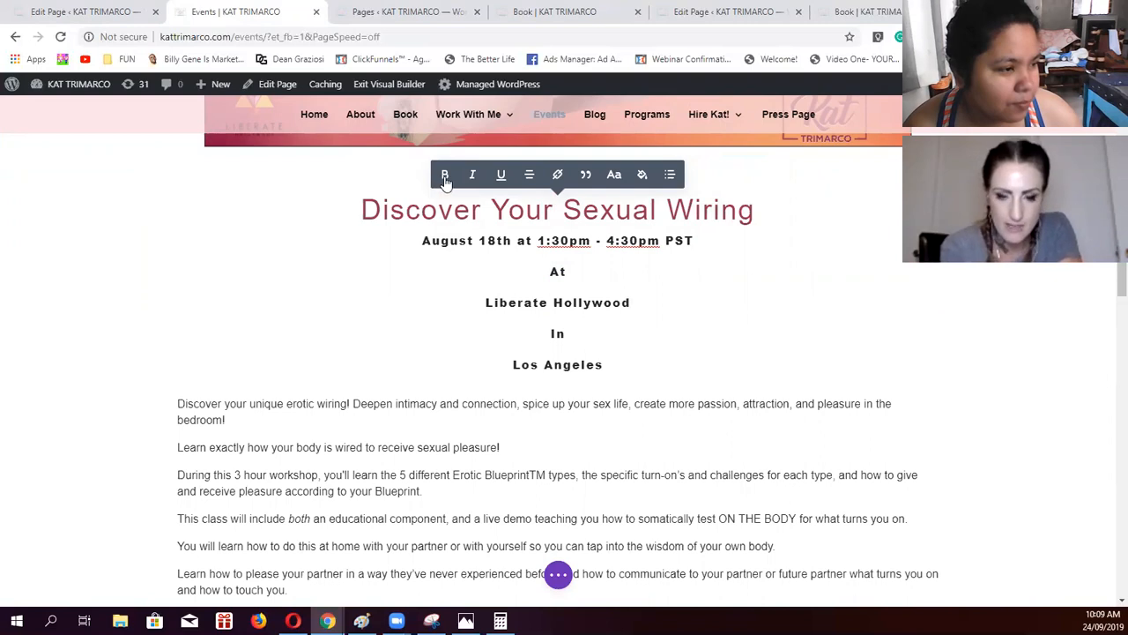
Review the workshop banner above the title and place the text cursor at the end of the title
{"action": "scroll", "coordinate": [676, 303], "scroll_direction": "up", "scroll_amount": 3}
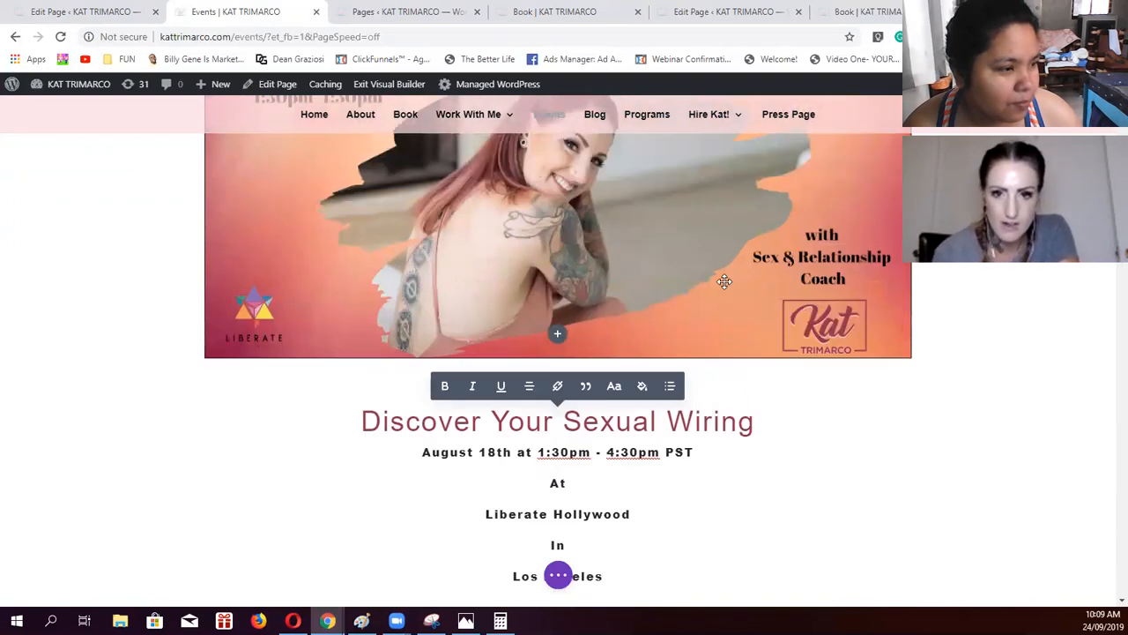
{"action": "scroll", "coordinate": [724, 281], "scroll_direction": "up", "scroll_amount": 2}
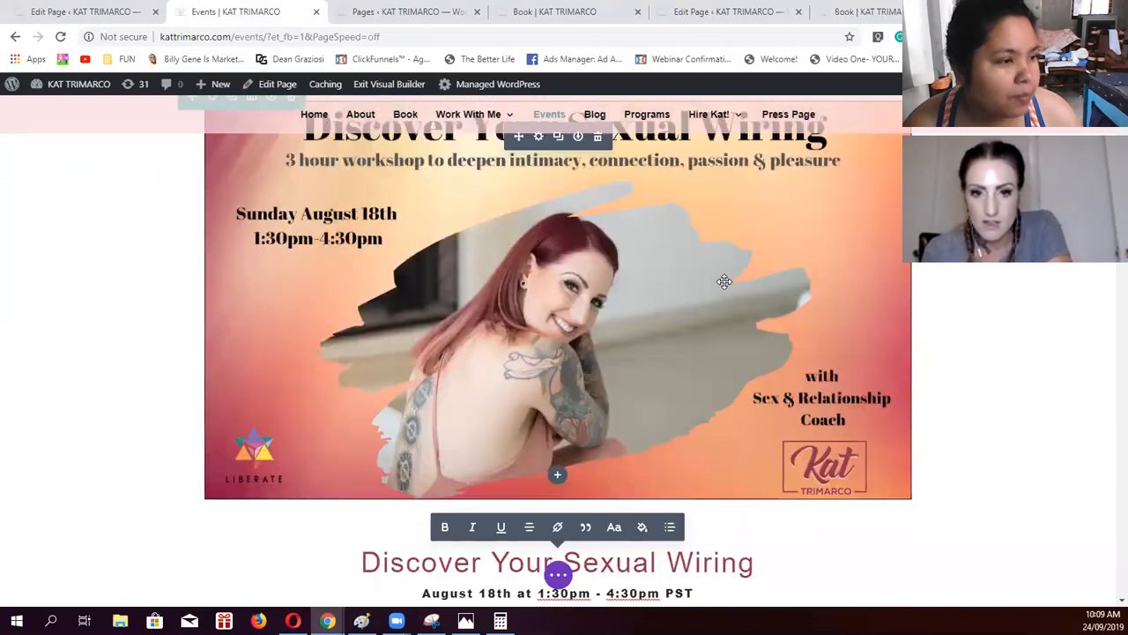
{"action": "scroll", "coordinate": [724, 282], "scroll_direction": "up", "scroll_amount": 2}
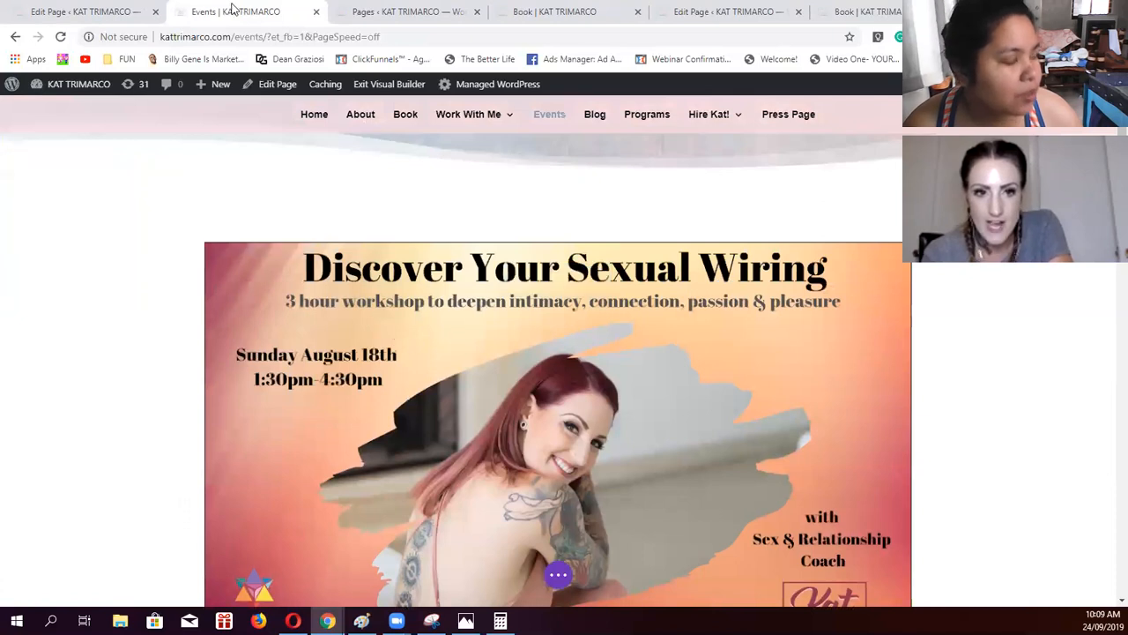
{"action": "scroll", "coordinate": [897, 269], "scroll_direction": "down", "scroll_amount": 2}
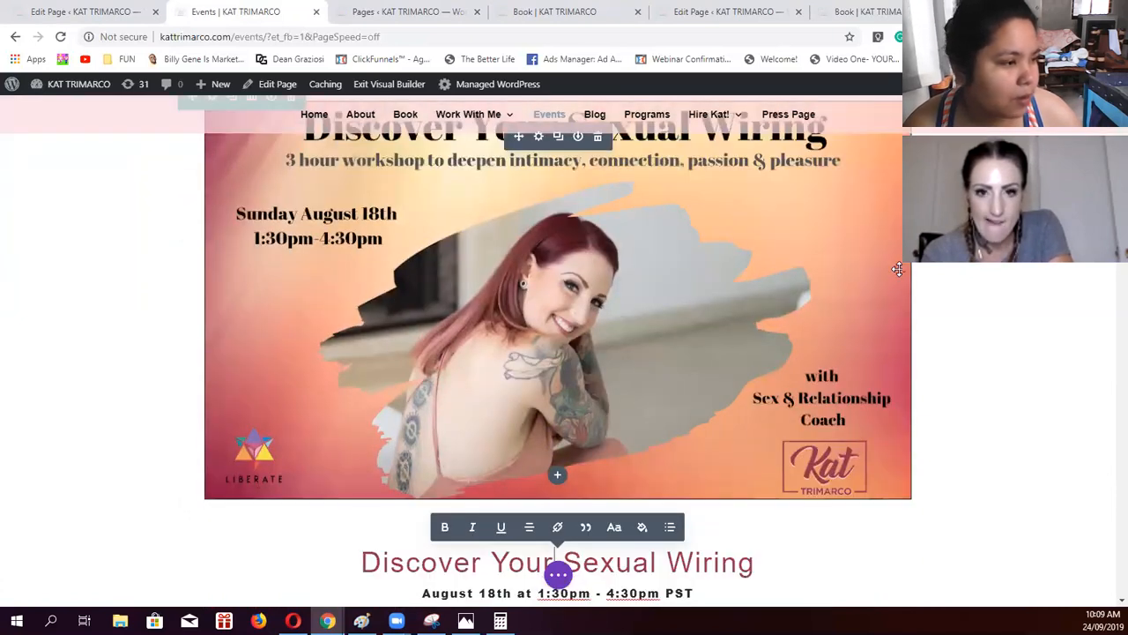
{"action": "scroll", "coordinate": [897, 269], "scroll_direction": "up", "scroll_amount": 1}
{"action": "scroll", "coordinate": [620, 339], "scroll_direction": "down", "scroll_amount": 4}
{"action": "scroll", "coordinate": [622, 339], "scroll_direction": "down", "scroll_amount": 1}
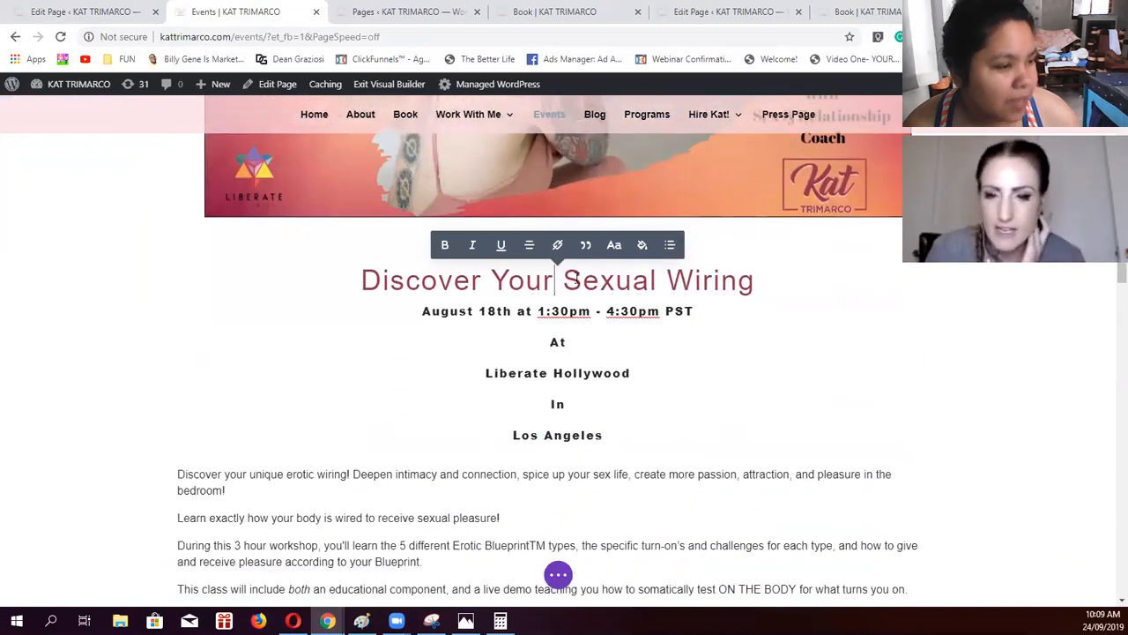
{"action": "left_click", "coordinate": [758, 281]}
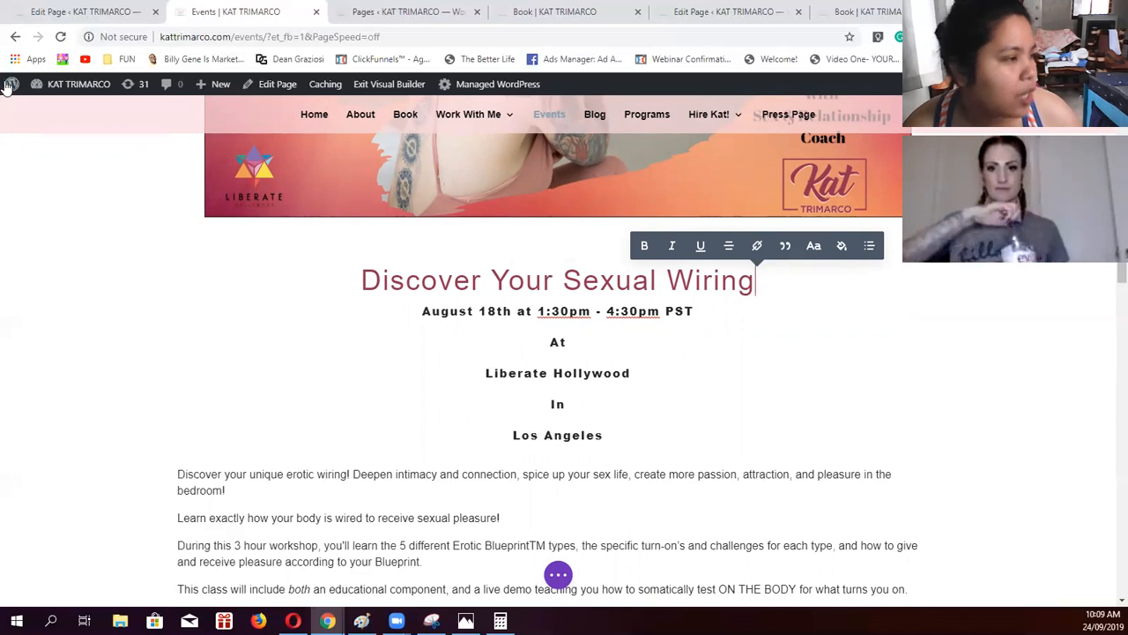
Exit the Visual Builder and inspect the "Discover Your Sexual Wiring" title on the live Events page
{"action": "left_click", "coordinate": [390, 86]}
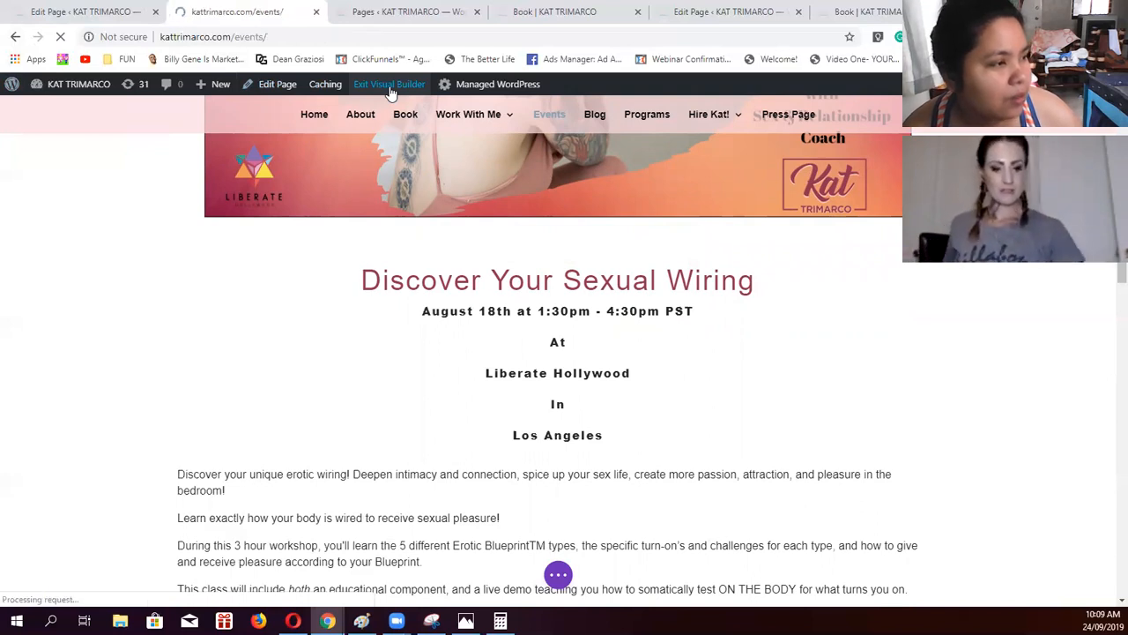
{"action": "scroll", "coordinate": [714, 363], "scroll_direction": "down", "scroll_amount": 5}
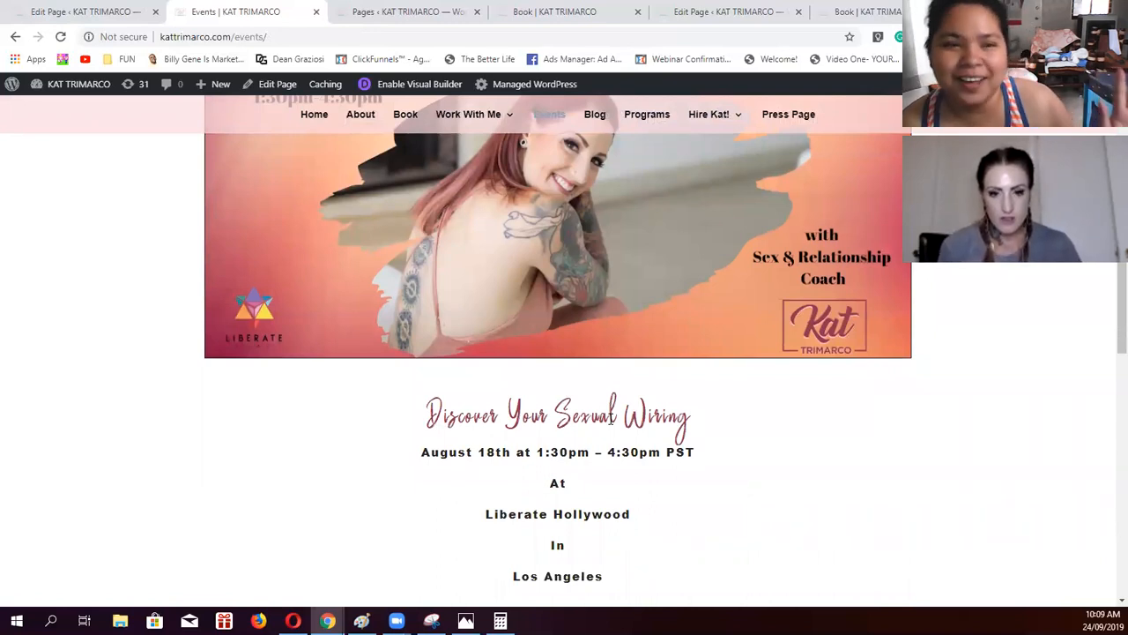
{"action": "scroll", "coordinate": [611, 421], "scroll_direction": "down", "scroll_amount": 1}
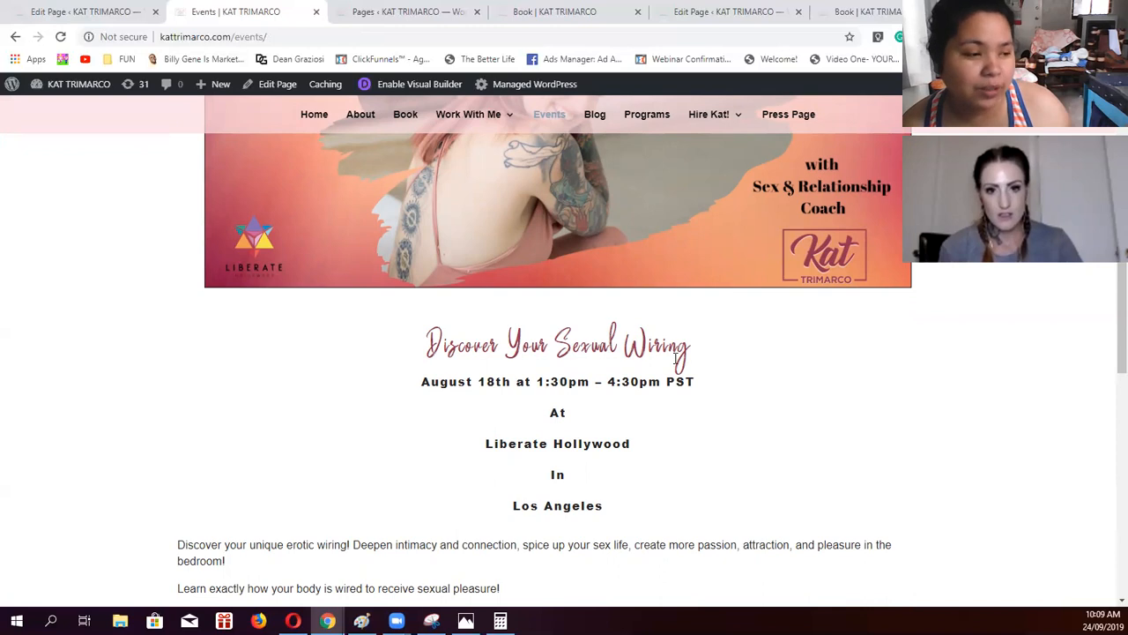
{"action": "left_click_drag", "start_coordinate": [691, 351], "coordinate": [414, 347]}
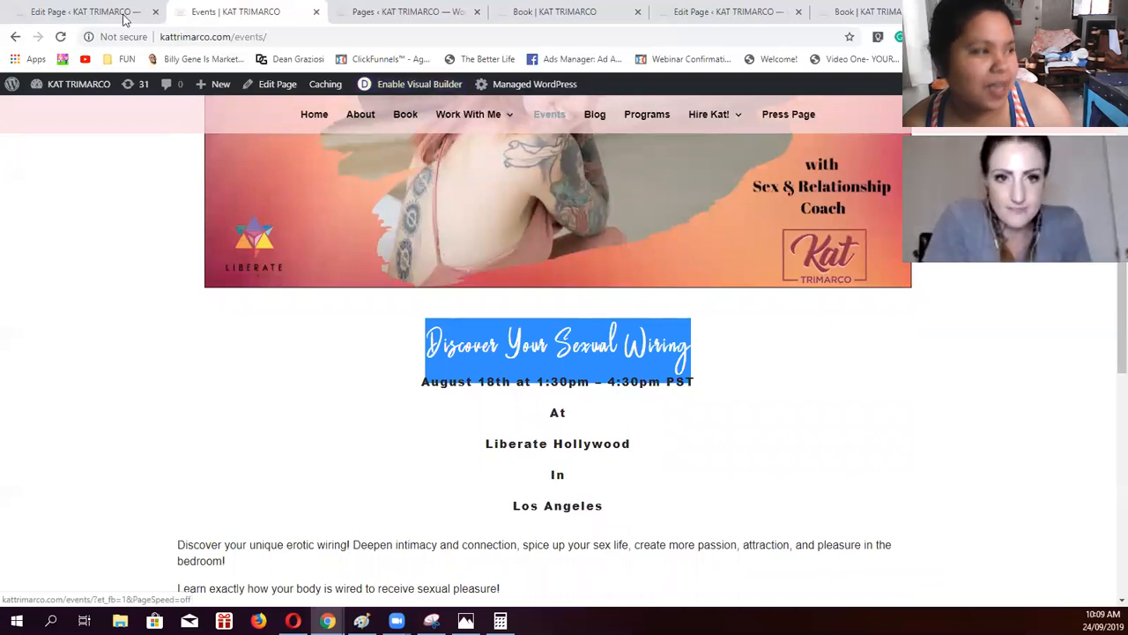
Reopen the Events page in the Visual Builder and select the whole "Discover Your Sexual Wiring" title
{"action": "left_click", "coordinate": [77, 11]}
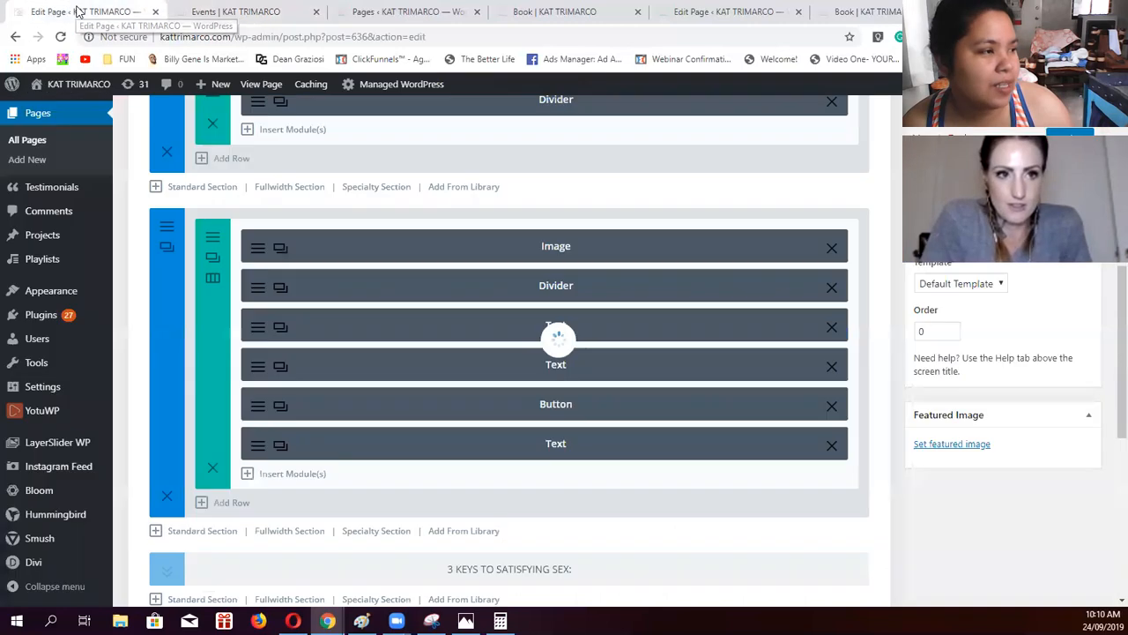
{"action": "left_click", "coordinate": [230, 10]}
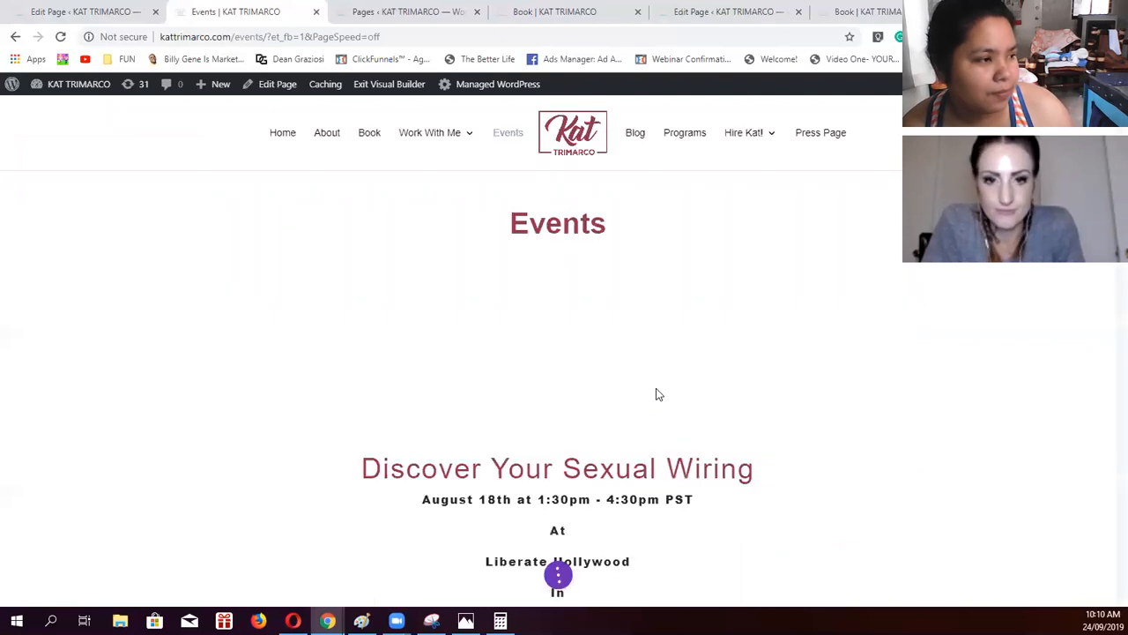
{"action": "scroll", "coordinate": [656, 388], "scroll_direction": "down", "scroll_amount": 6}
{"action": "scroll", "coordinate": [655, 387], "scroll_direction": "down", "scroll_amount": 3}
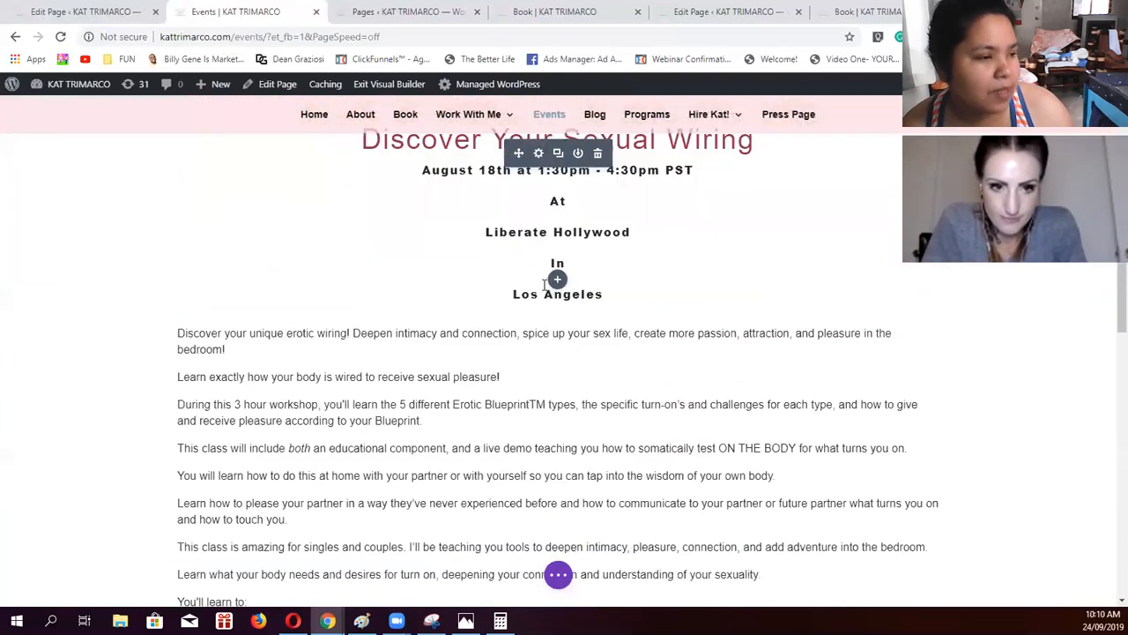
{"action": "scroll", "coordinate": [433, 265], "scroll_direction": "up", "scroll_amount": 2}
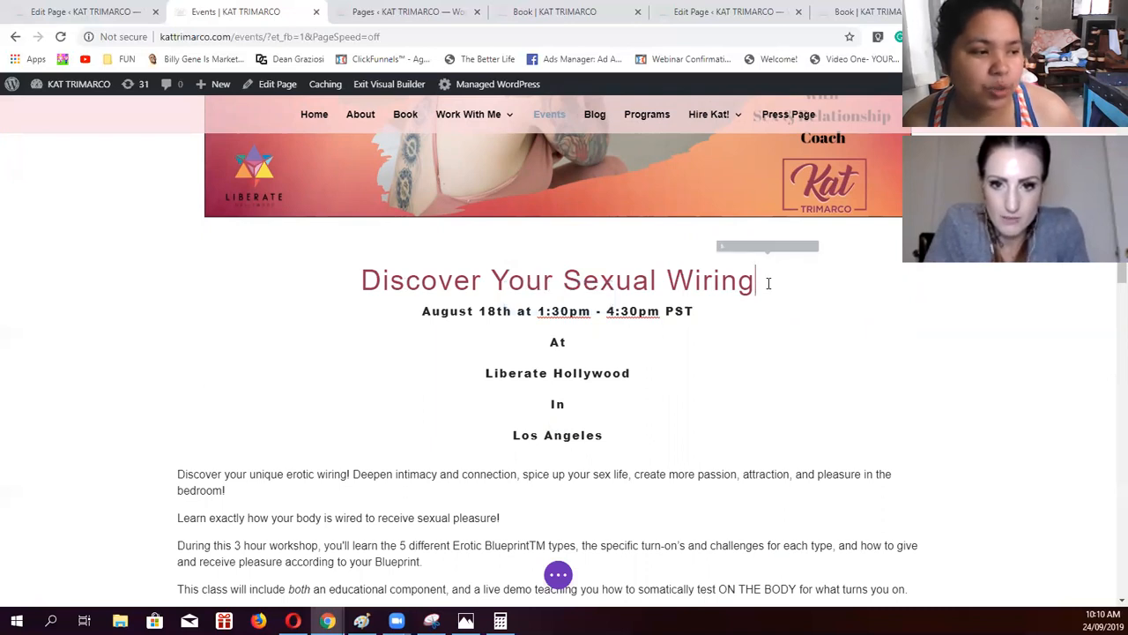
{"action": "left_click_drag", "start_coordinate": [769, 283], "coordinate": [320, 282]}
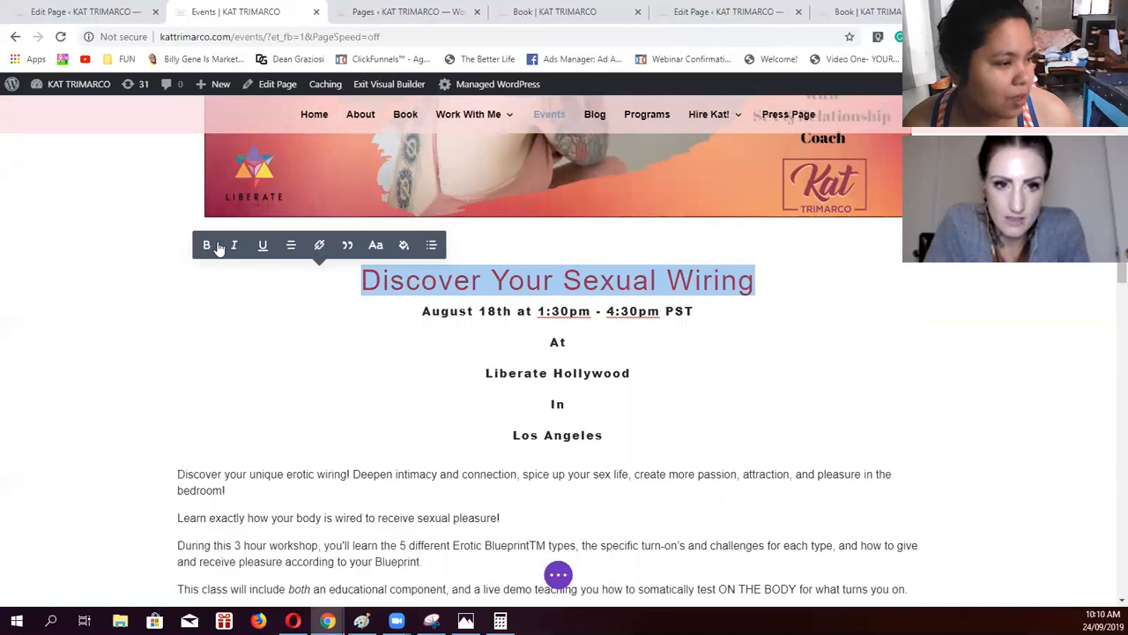
Explore inline editing by placing the text cursor in the workshop title and in the location lines below it
{"action": "left_click", "coordinate": [509, 280]}
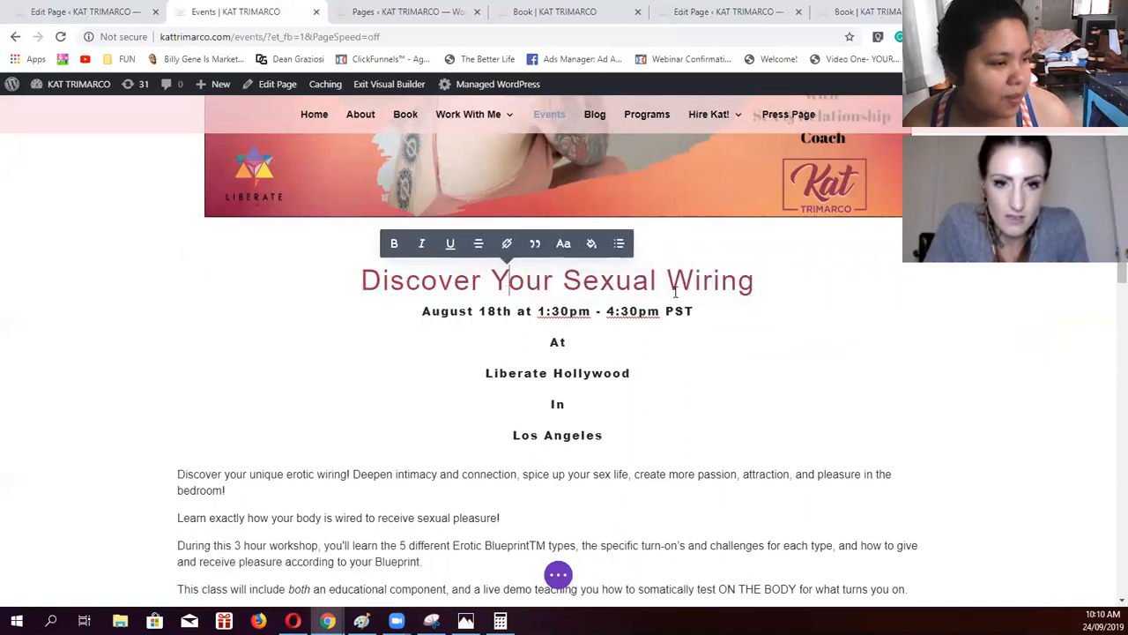
{"action": "left_click", "coordinate": [645, 338]}
{"action": "key", "text": "Down"}
{"action": "key", "text": "Down"}
{"action": "key", "text": "Down"}
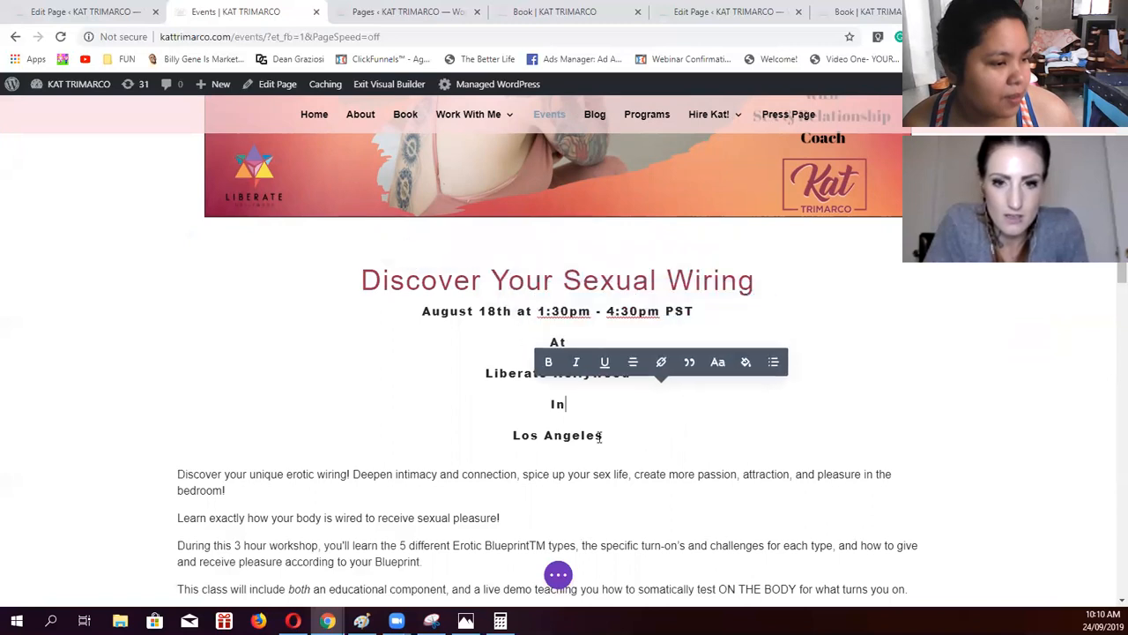
{"action": "left_click", "coordinate": [585, 282]}
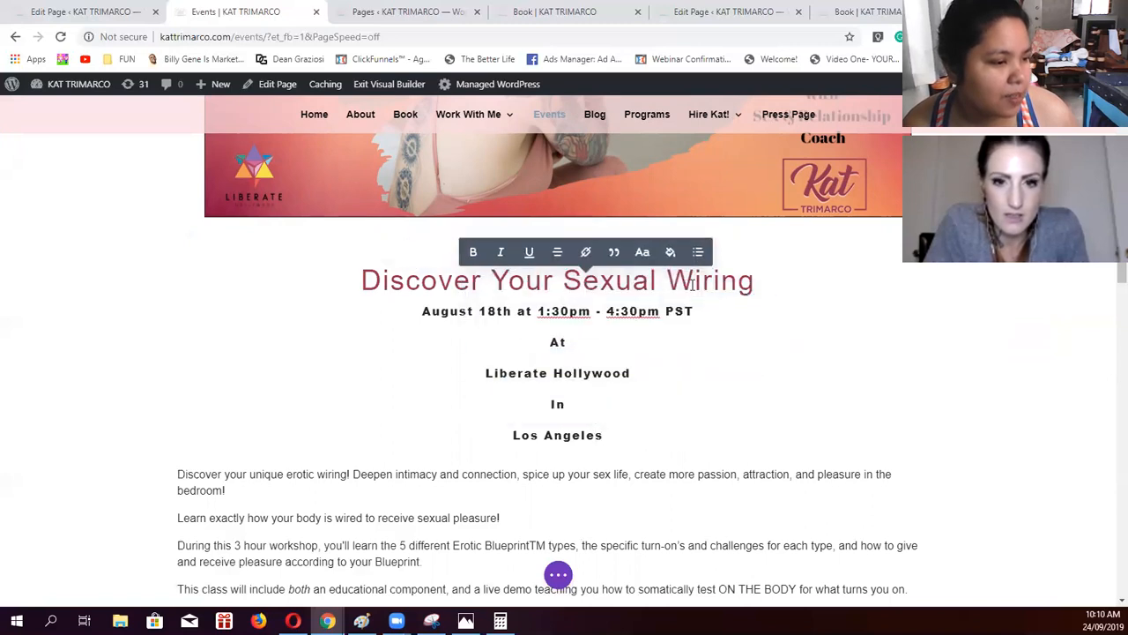
{"action": "scroll", "coordinate": [732, 278], "scroll_direction": "down", "scroll_amount": 3}
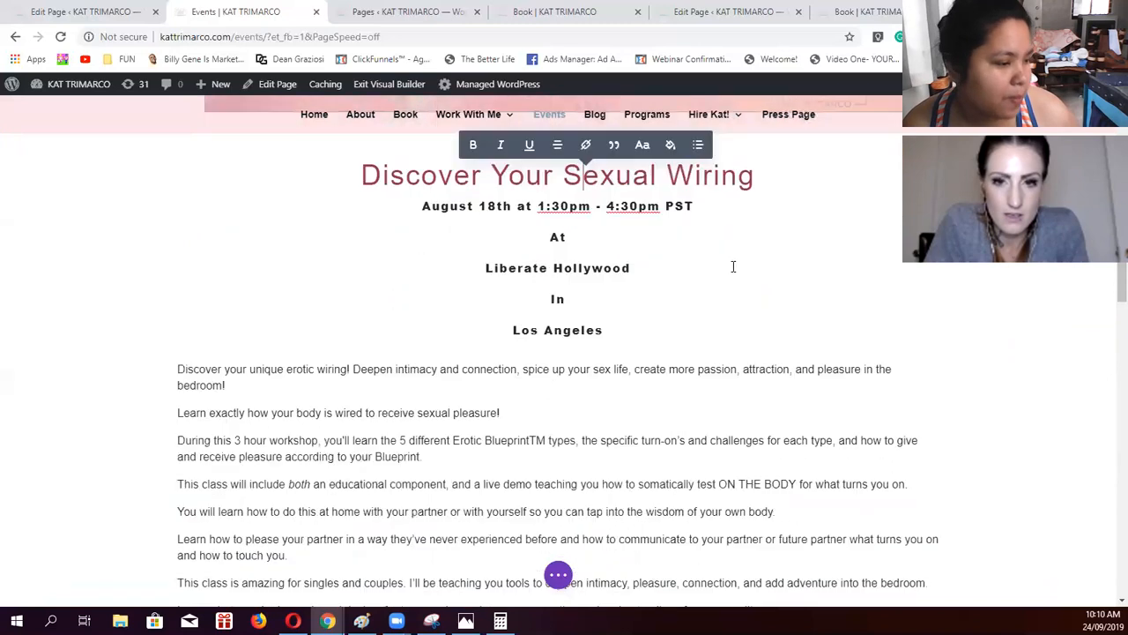
{"action": "scroll", "coordinate": [670, 352], "scroll_direction": "up", "scroll_amount": 3}
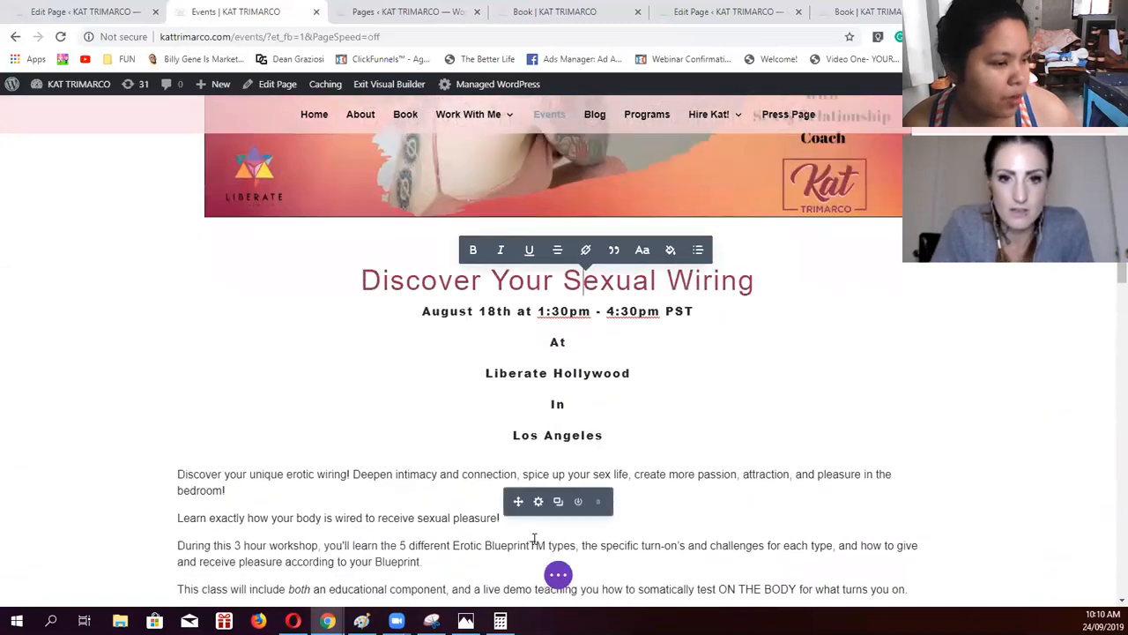
Open the description text module's settings, discard them, and return to inline editing of the title and description
{"action": "left_click", "coordinate": [538, 501]}
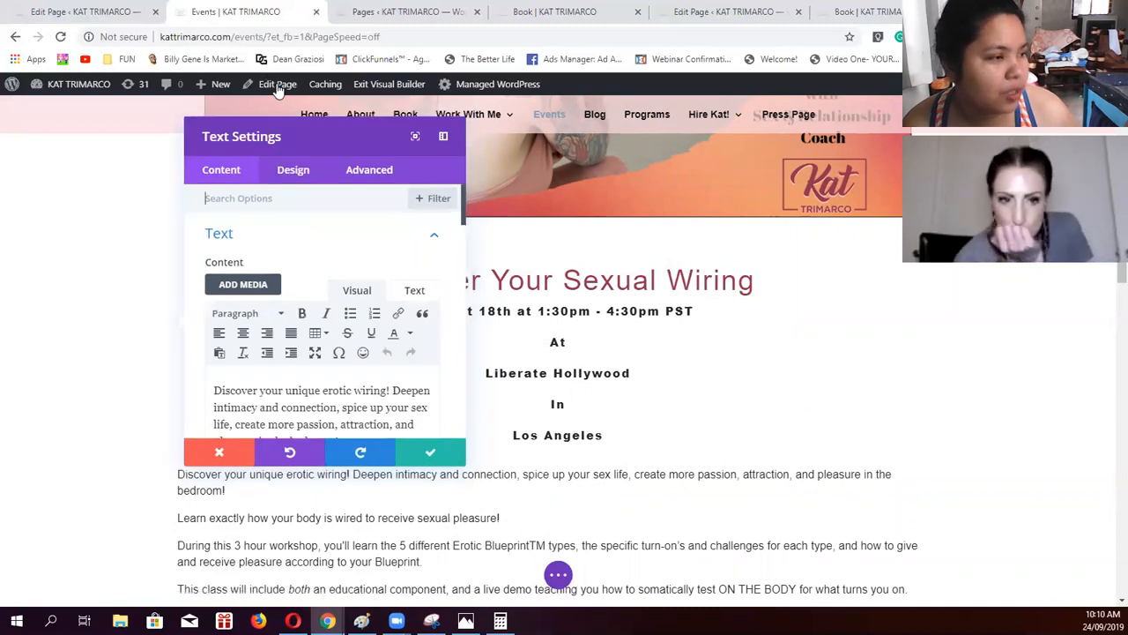
{"action": "left_click", "coordinate": [217, 455]}
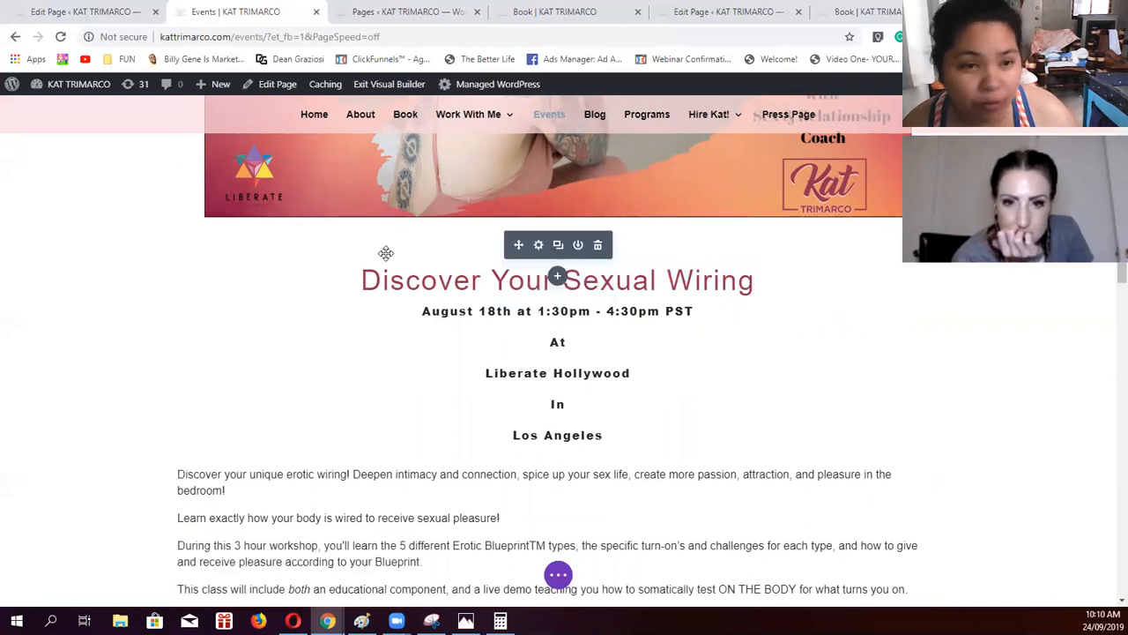
{"action": "left_click", "coordinate": [715, 279]}
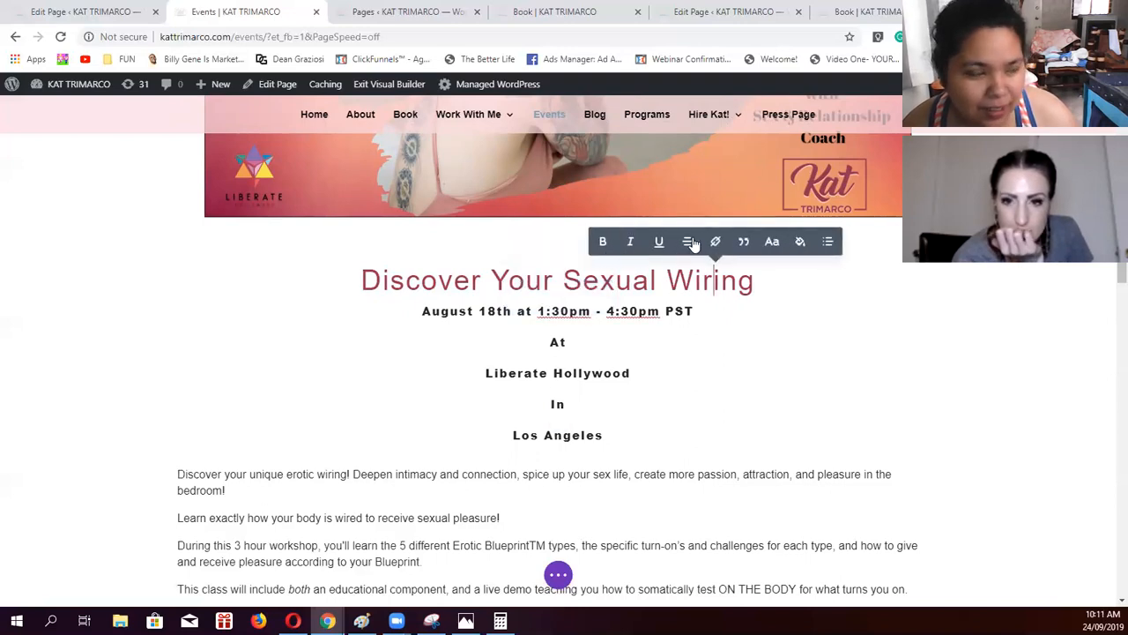
{"action": "left_click", "coordinate": [641, 289]}
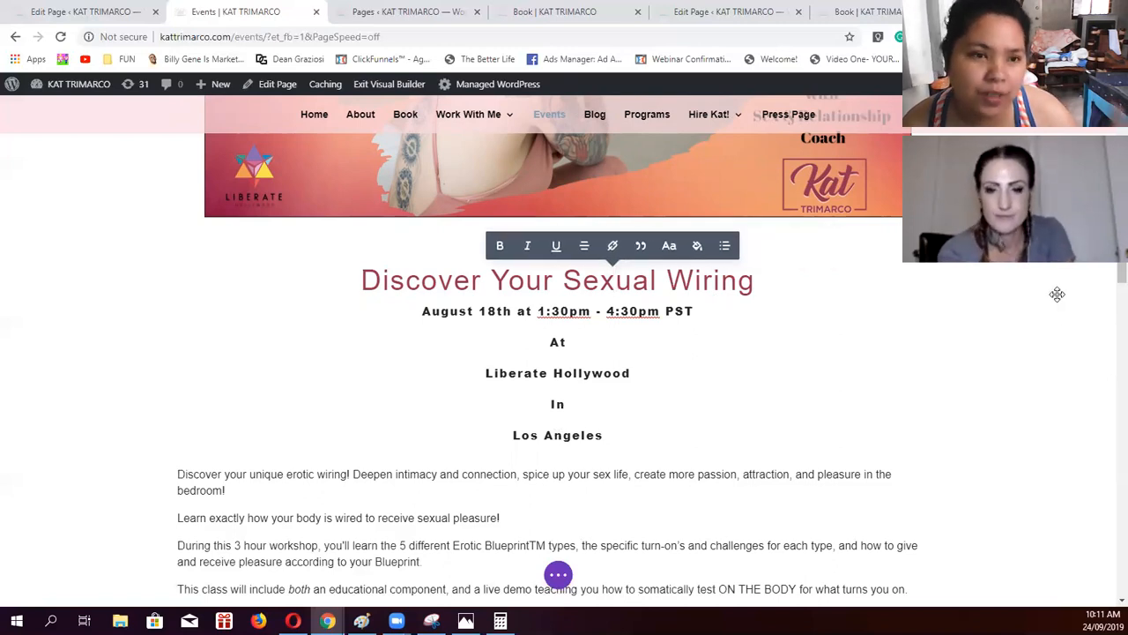
{"action": "left_click", "coordinate": [227, 516]}
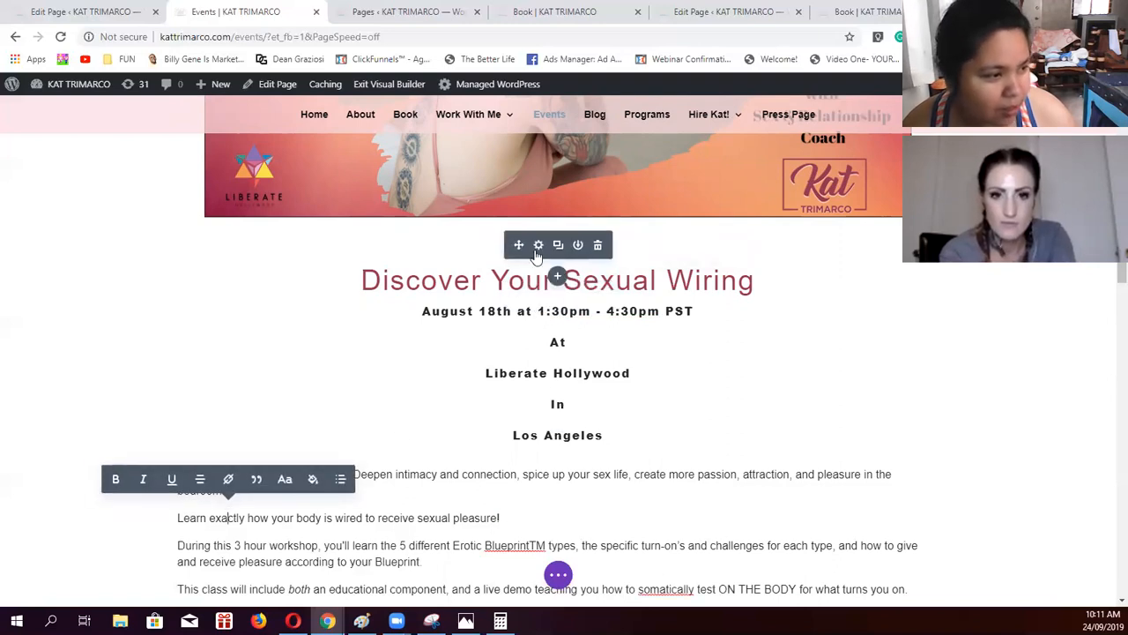
Inspect the content and design settings of the divider above the workshop title, and close them without saving
{"action": "left_click", "coordinate": [538, 245]}
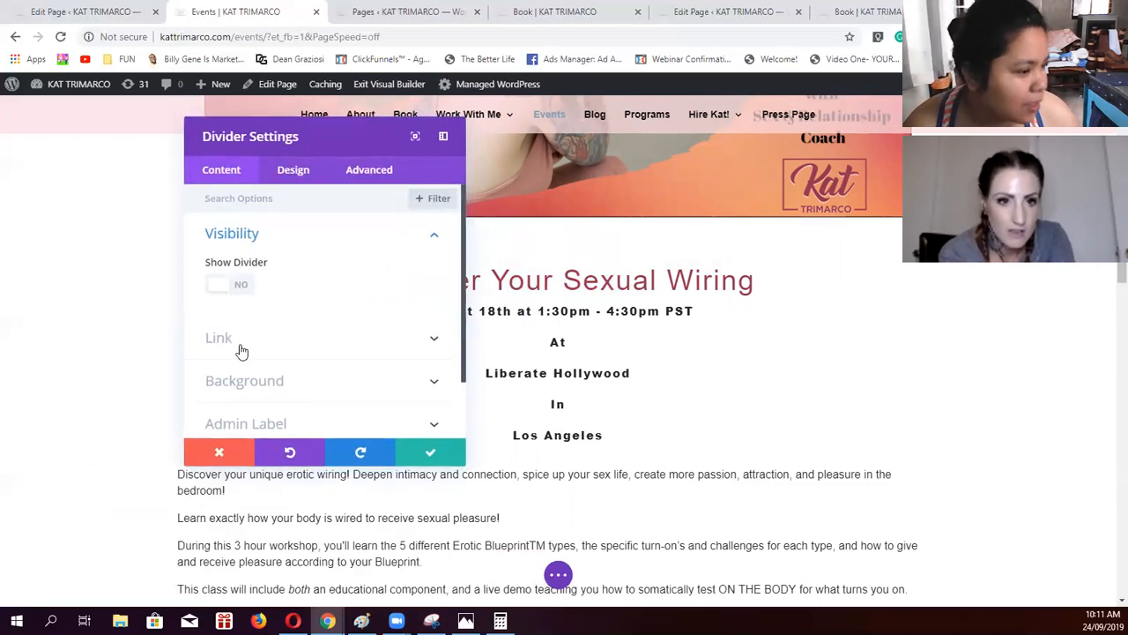
{"action": "scroll", "coordinate": [252, 337], "scroll_direction": "down", "scroll_amount": 2}
{"action": "scroll", "coordinate": [252, 342], "scroll_direction": "up", "scroll_amount": 2}
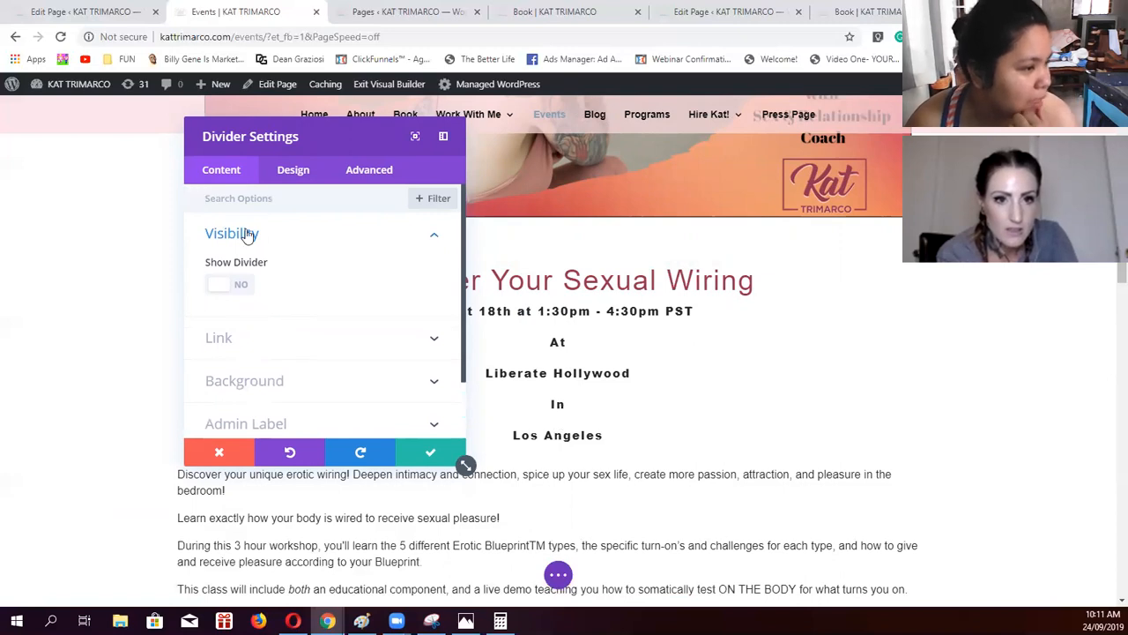
{"action": "left_click", "coordinate": [295, 171]}
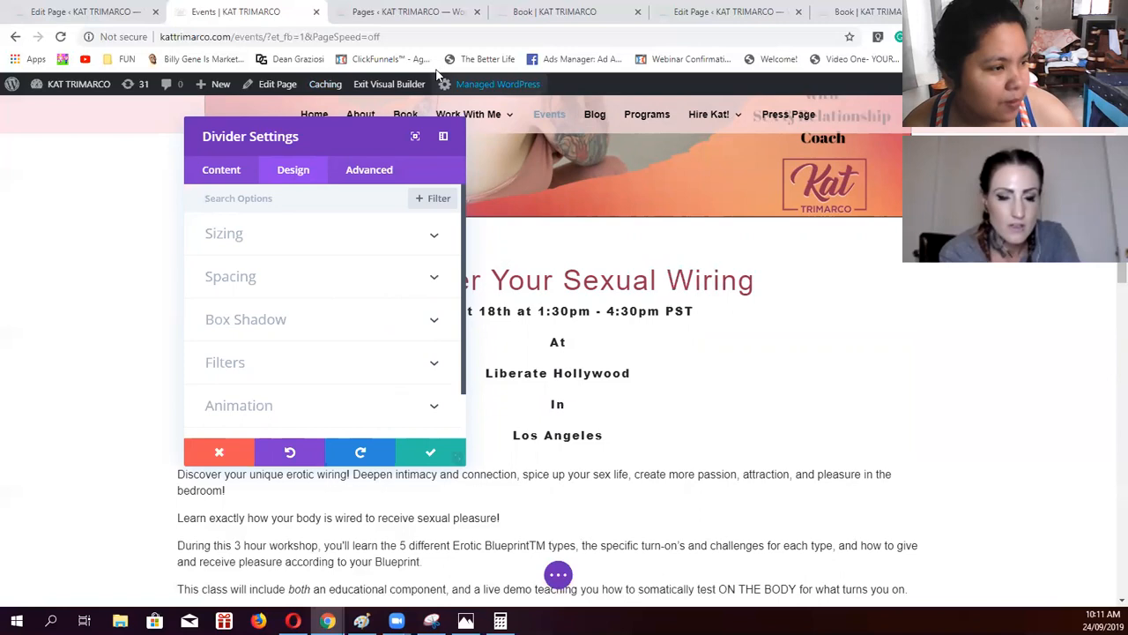
{"action": "left_click", "coordinate": [208, 453]}
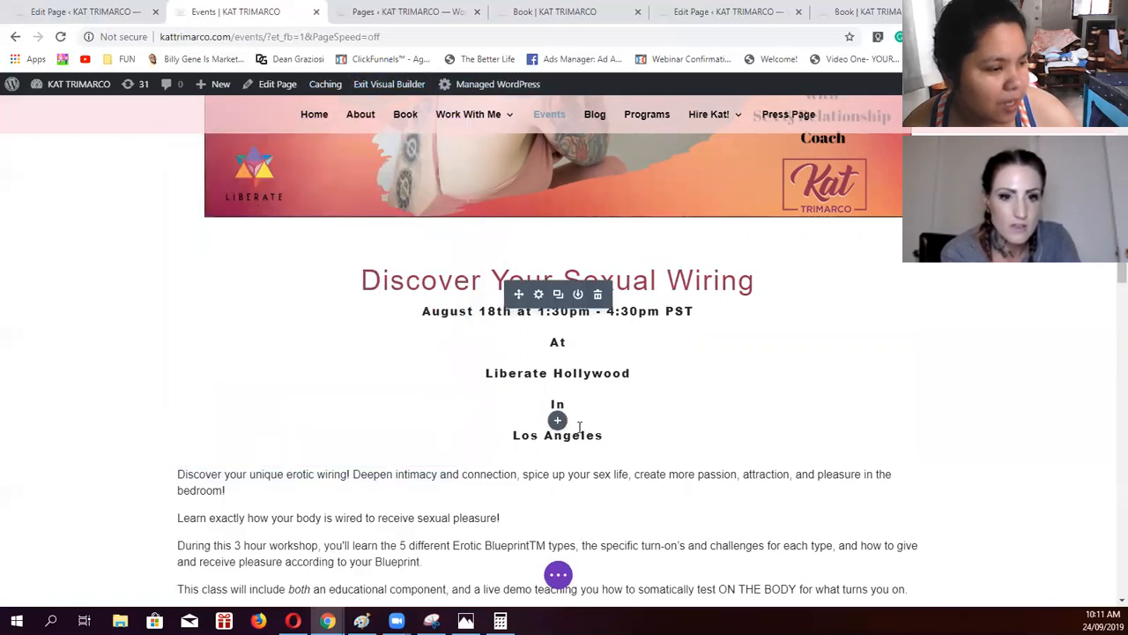
Open the workshop title module's text settings and review its content in both the visual and HTML views
{"action": "left_click", "coordinate": [538, 295]}
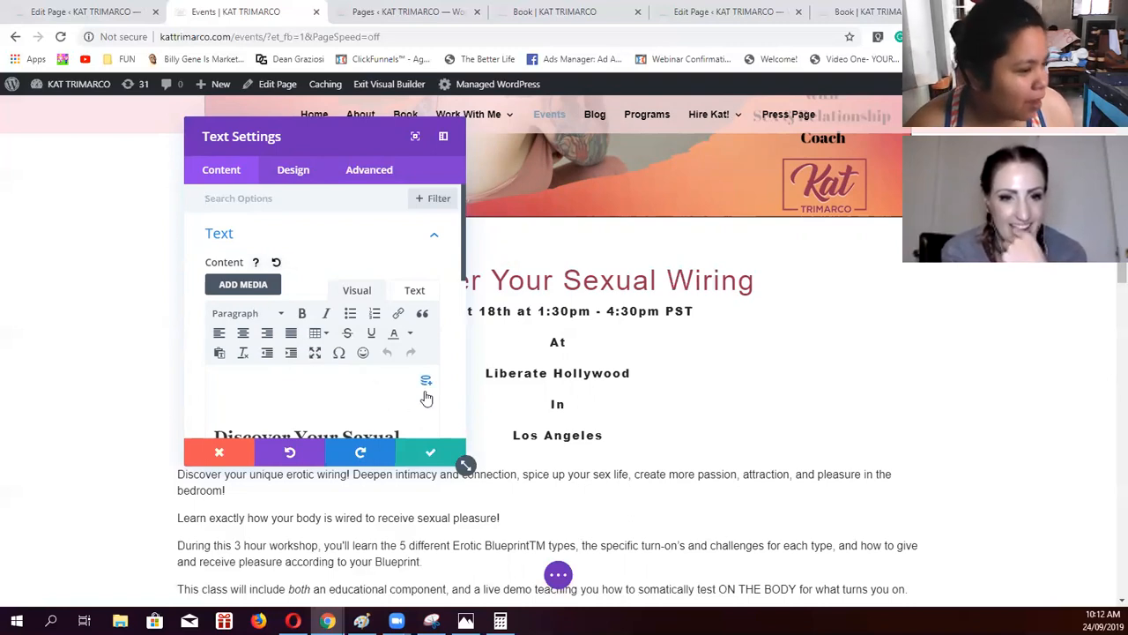
{"action": "scroll", "coordinate": [344, 390], "scroll_direction": "down", "scroll_amount": 3}
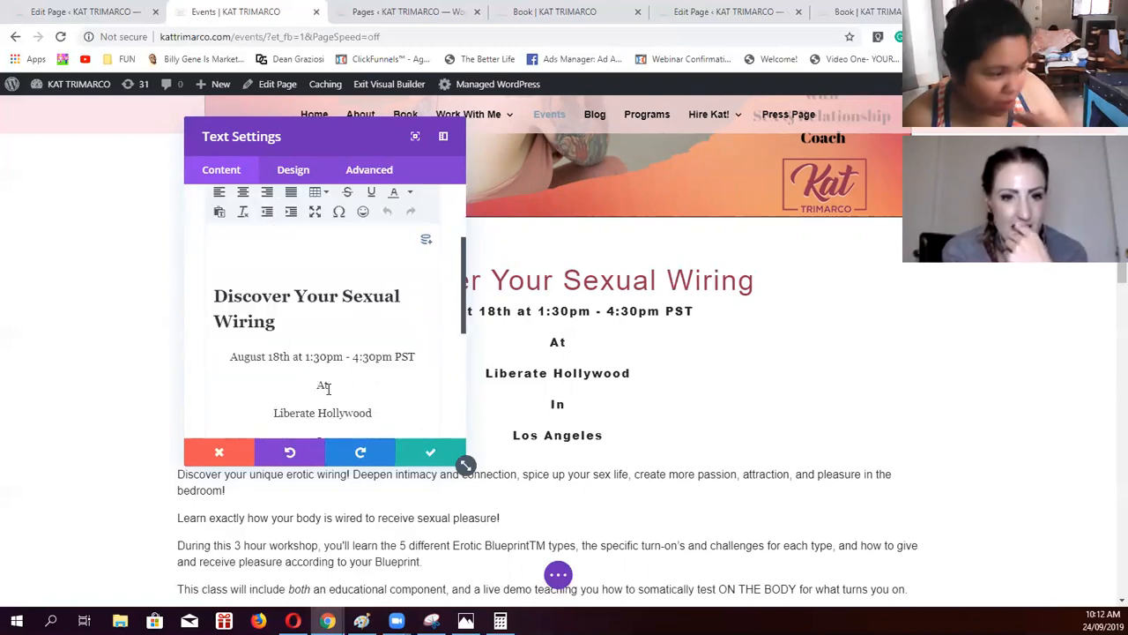
{"action": "scroll", "coordinate": [334, 403], "scroll_direction": "down", "scroll_amount": 1}
{"action": "scroll", "coordinate": [330, 400], "scroll_direction": "up", "scroll_amount": 5}
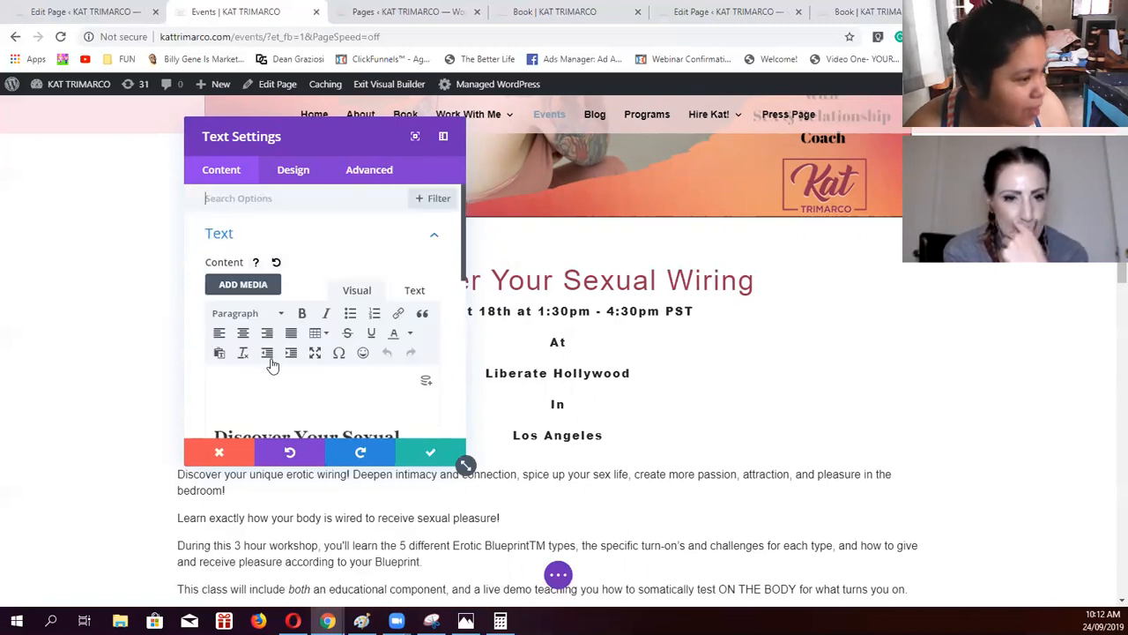
{"action": "left_click", "coordinate": [414, 296]}
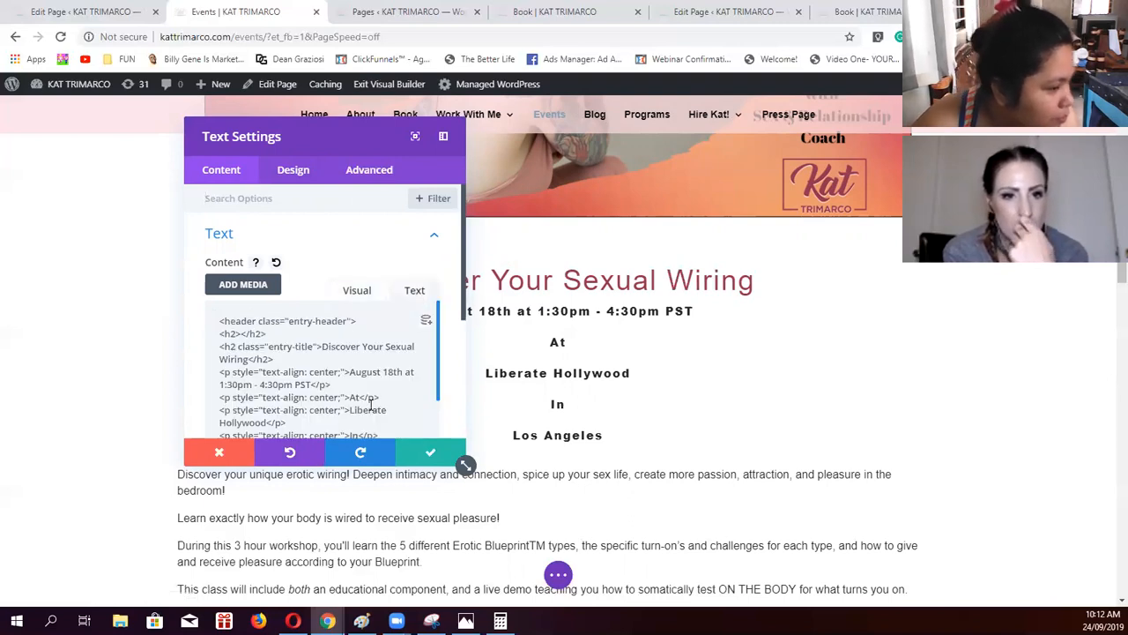
{"action": "scroll", "coordinate": [373, 403], "scroll_direction": "down", "scroll_amount": 2}
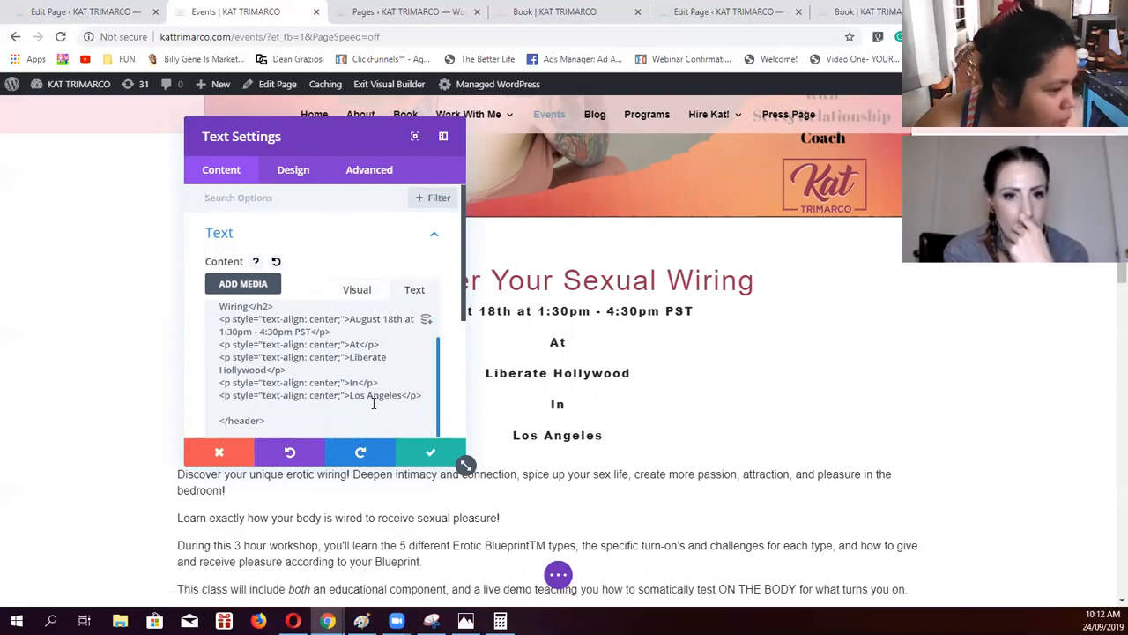
{"action": "scroll", "coordinate": [374, 403], "scroll_direction": "up", "scroll_amount": 2}
{"action": "left_click", "coordinate": [358, 298]}
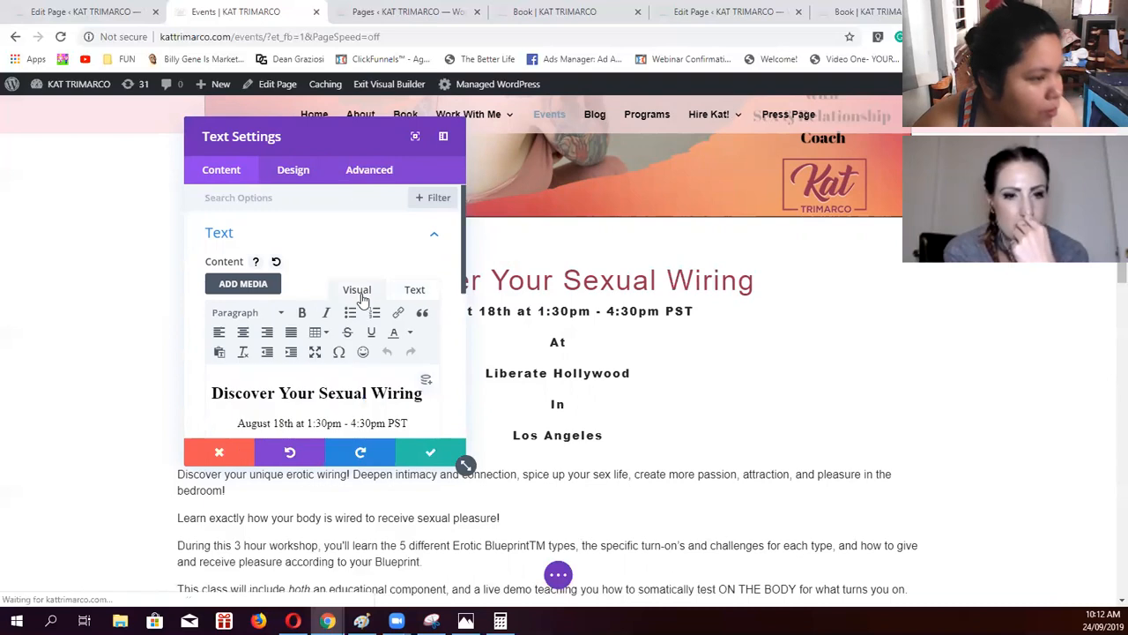
Examine the title module's Heading Text design options, including font, weight, style, alignment, color, size, spacing and shadow
{"action": "left_click", "coordinate": [294, 175]}
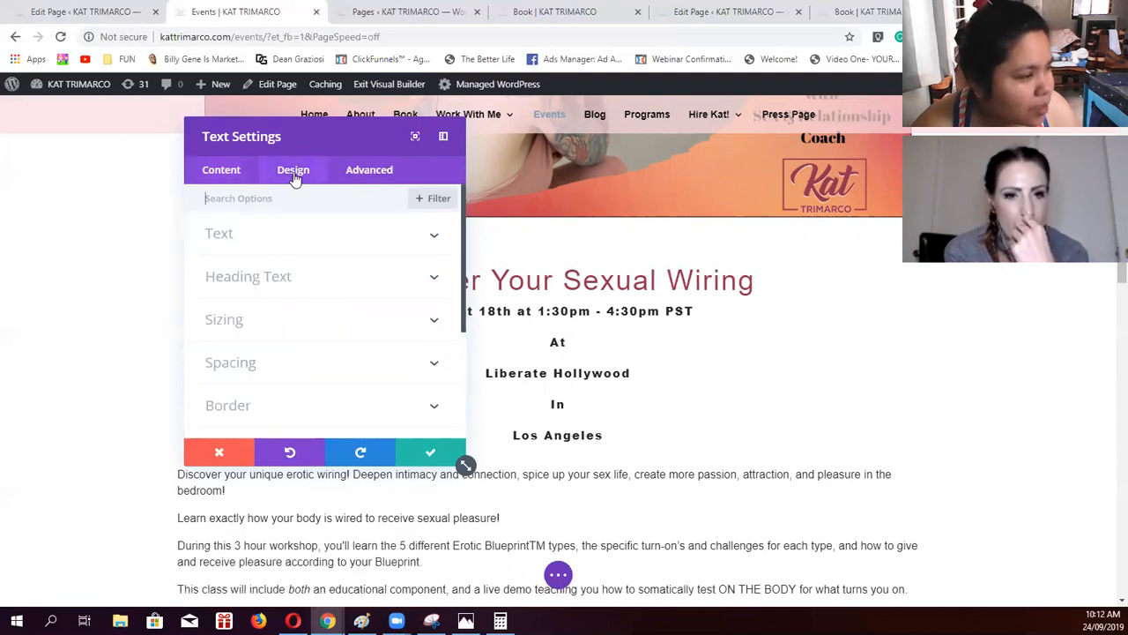
{"action": "left_click", "coordinate": [438, 277]}
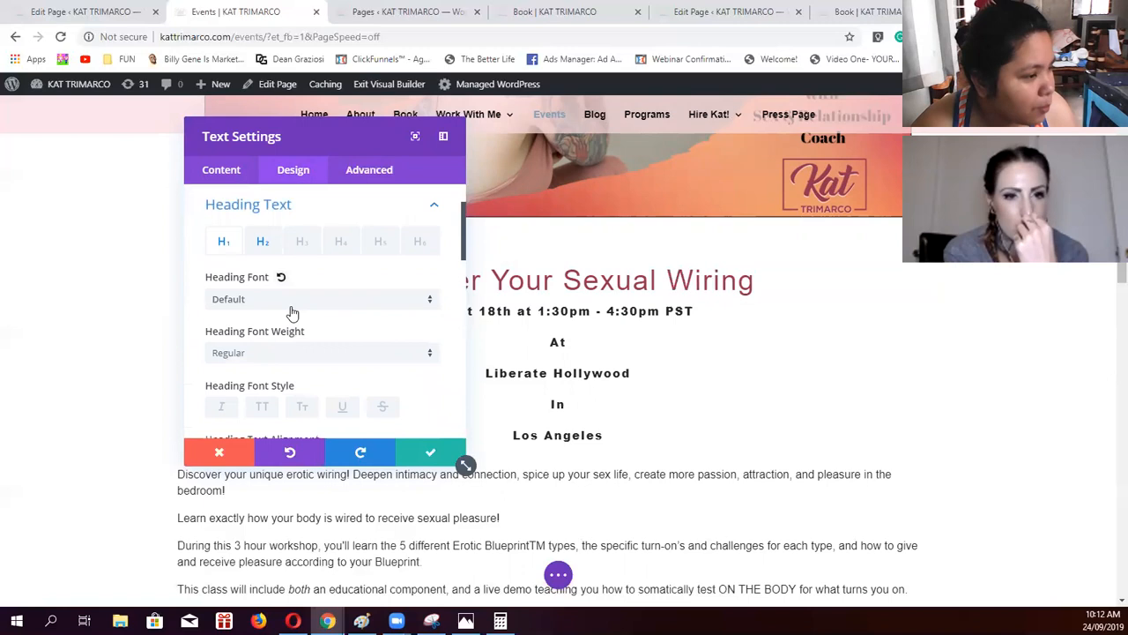
{"action": "scroll", "coordinate": [304, 333], "scroll_direction": "down", "scroll_amount": 1}
{"action": "scroll", "coordinate": [290, 352], "scroll_direction": "down", "scroll_amount": 1}
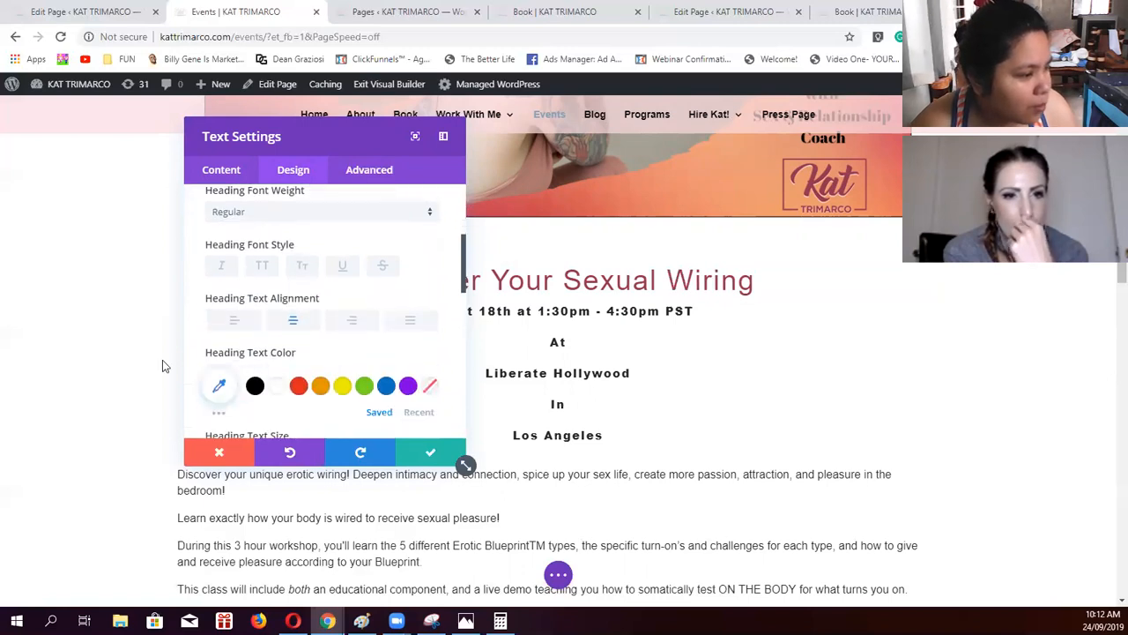
{"action": "scroll", "coordinate": [303, 319], "scroll_direction": "down", "scroll_amount": 1}
{"action": "scroll", "coordinate": [304, 352], "scroll_direction": "down", "scroll_amount": 2}
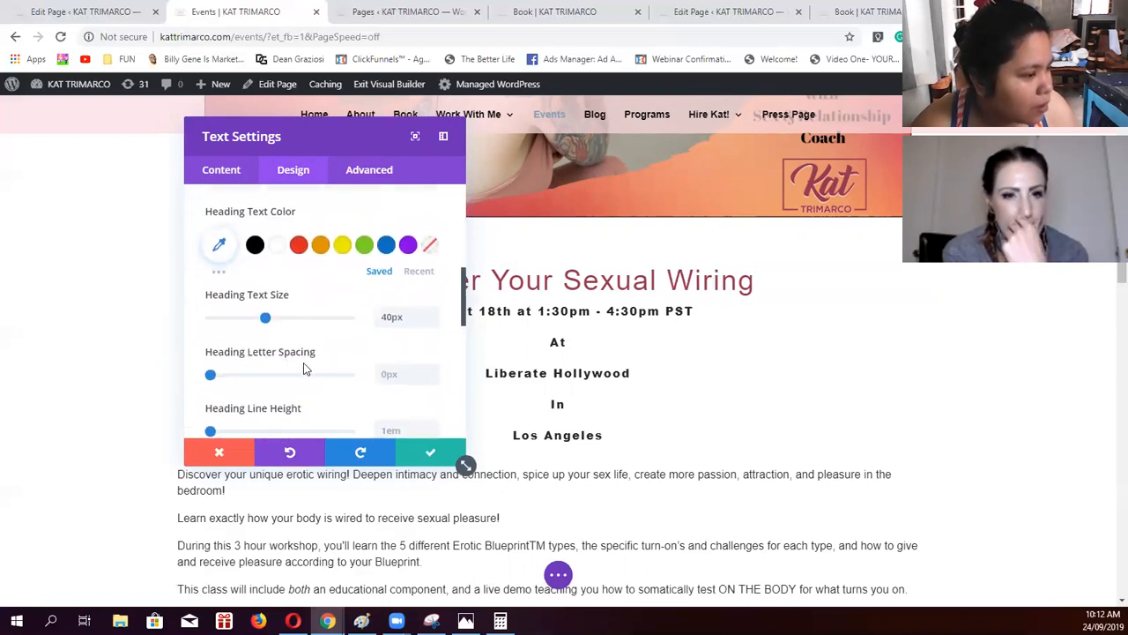
{"action": "scroll", "coordinate": [264, 377], "scroll_direction": "down", "scroll_amount": 1}
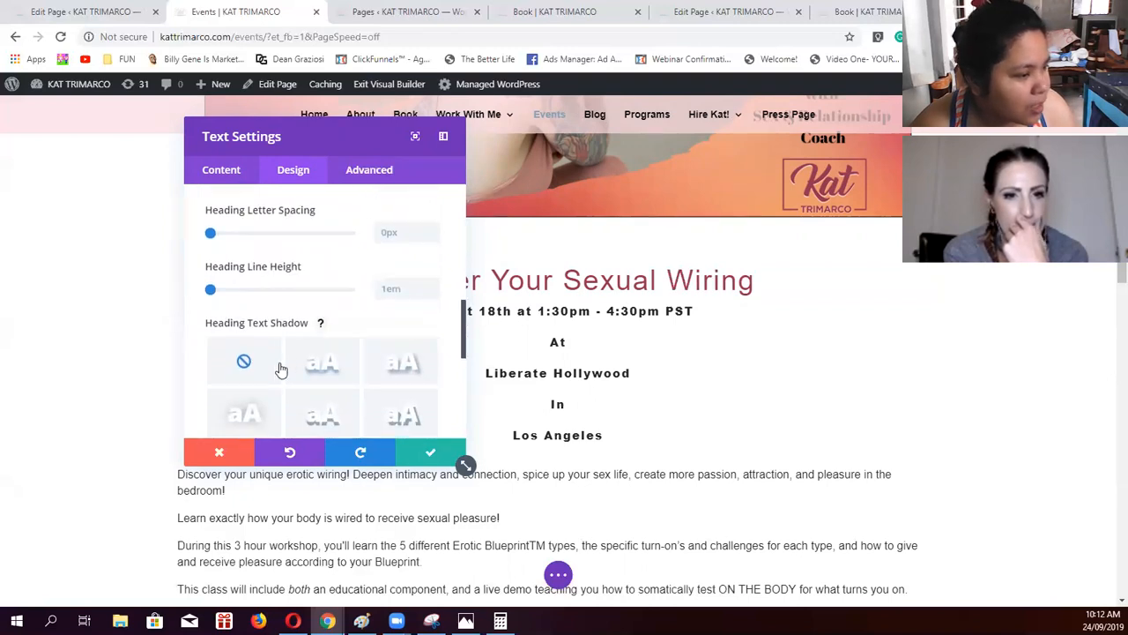
{"action": "scroll", "coordinate": [277, 371], "scroll_direction": "down", "scroll_amount": 2}
{"action": "scroll", "coordinate": [308, 368], "scroll_direction": "up", "scroll_amount": 5}
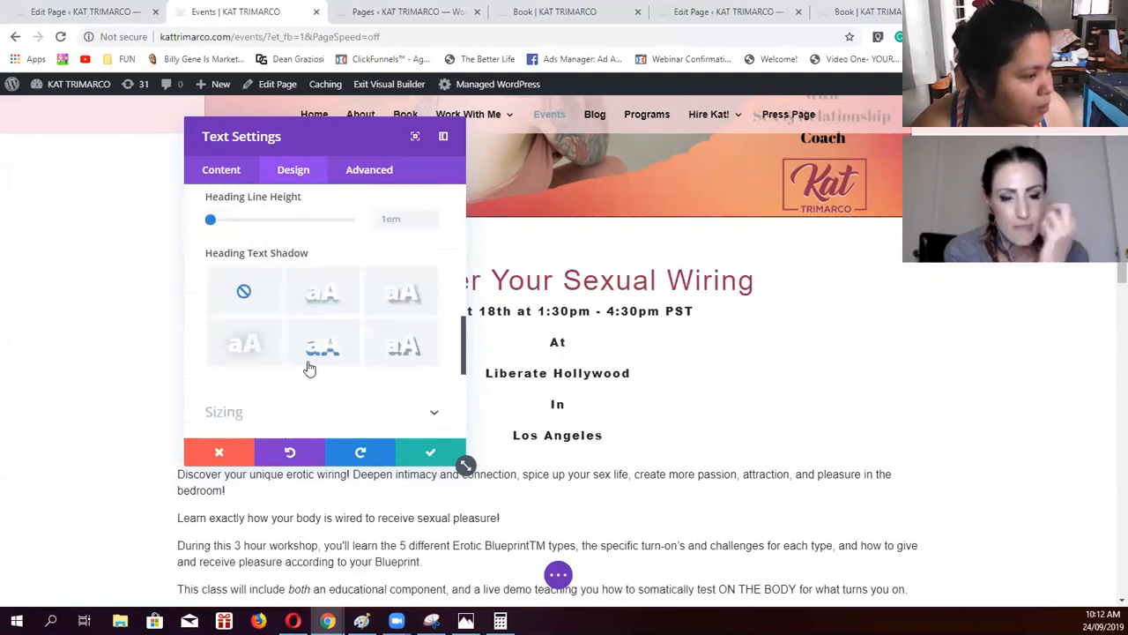
{"action": "scroll", "coordinate": [307, 366], "scroll_direction": "up", "scroll_amount": 2}
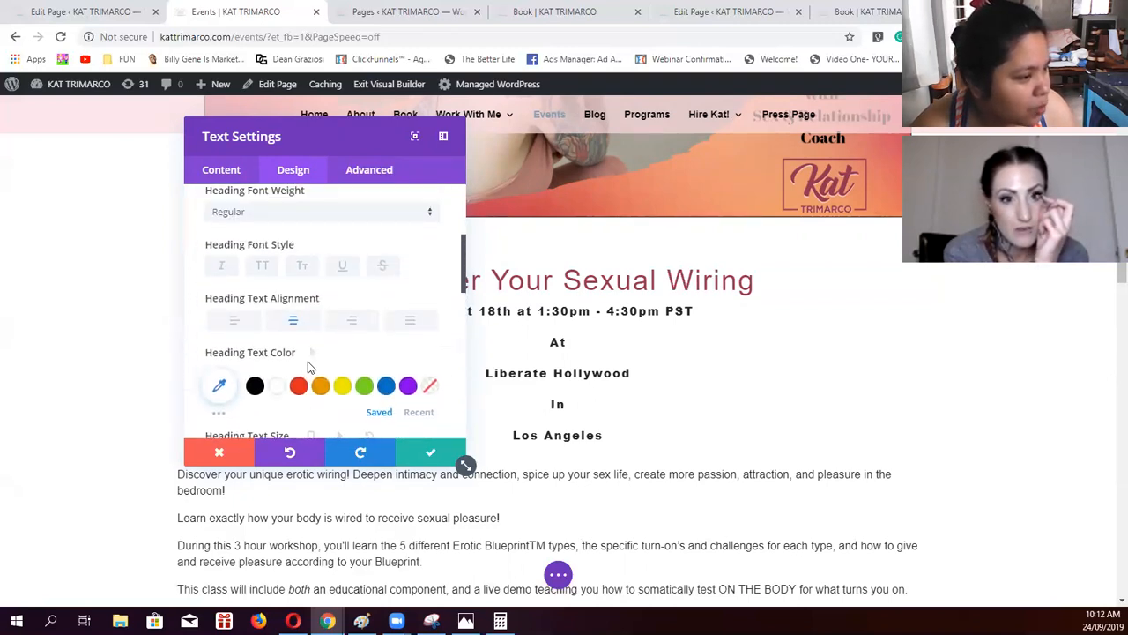
{"action": "scroll", "coordinate": [295, 364], "scroll_direction": "up", "scroll_amount": 2}
{"action": "scroll", "coordinate": [294, 374], "scroll_direction": "down", "scroll_amount": 2}
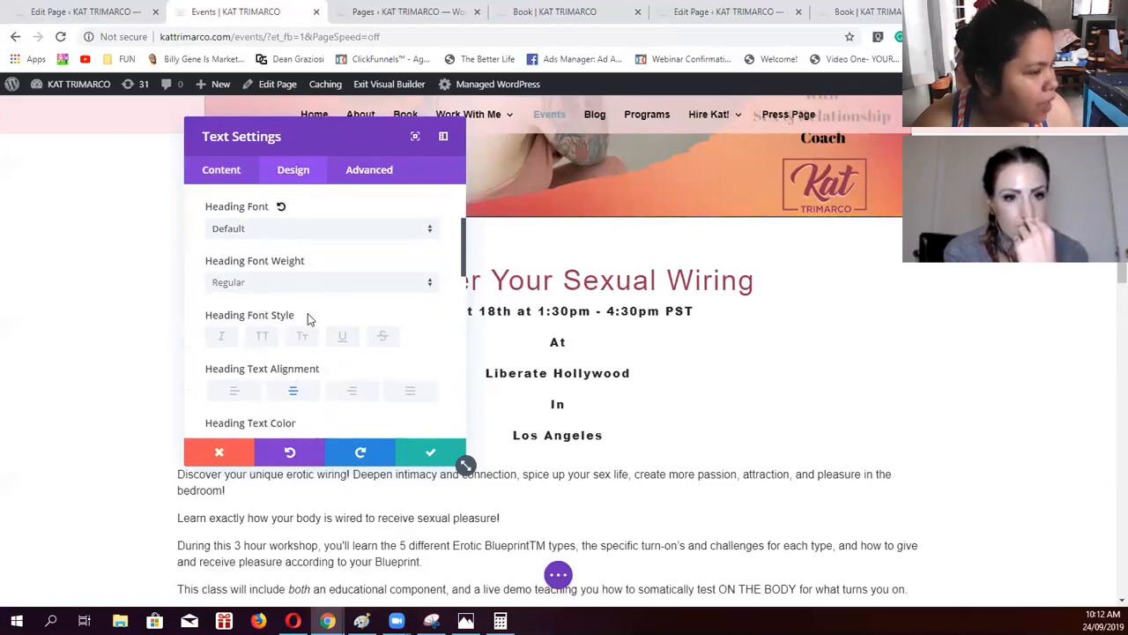
{"action": "scroll", "coordinate": [304, 319], "scroll_direction": "up", "scroll_amount": 2}
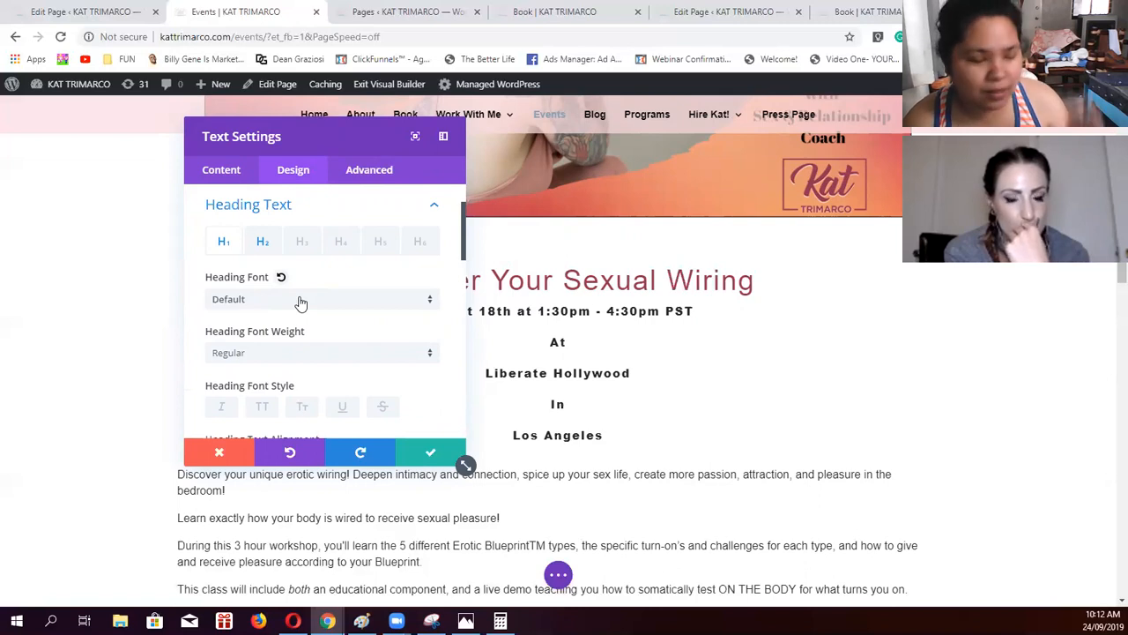
Browse the custom and standard heading fonts without choosing one, and reveal the page-level builder controls
{"action": "left_click", "coordinate": [301, 301]}
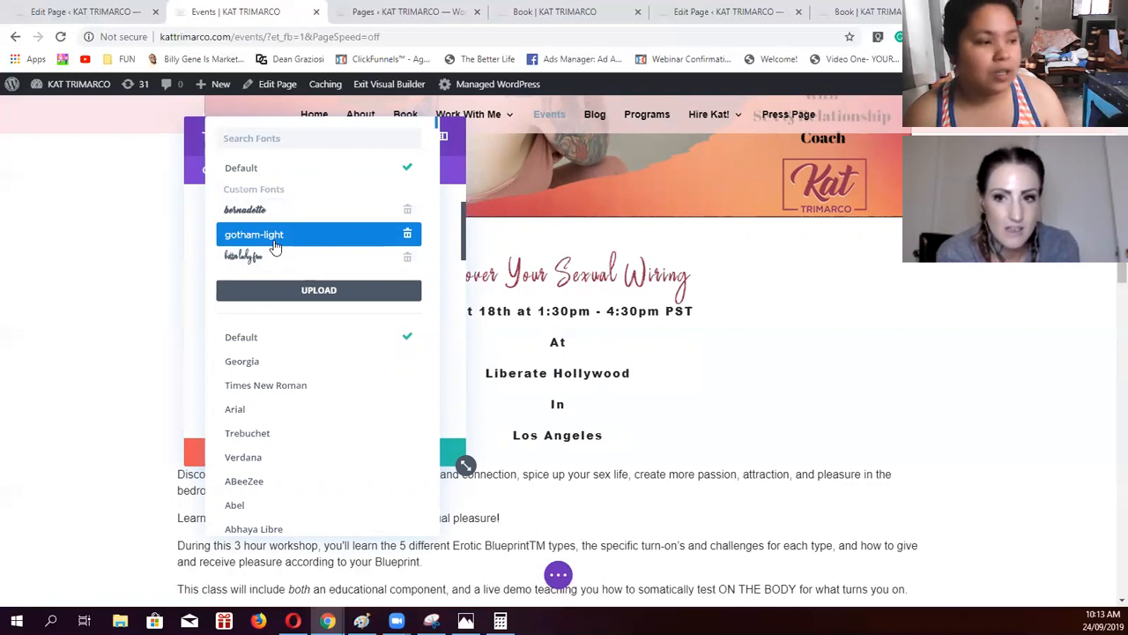
{"action": "left_click", "coordinate": [789, 283]}
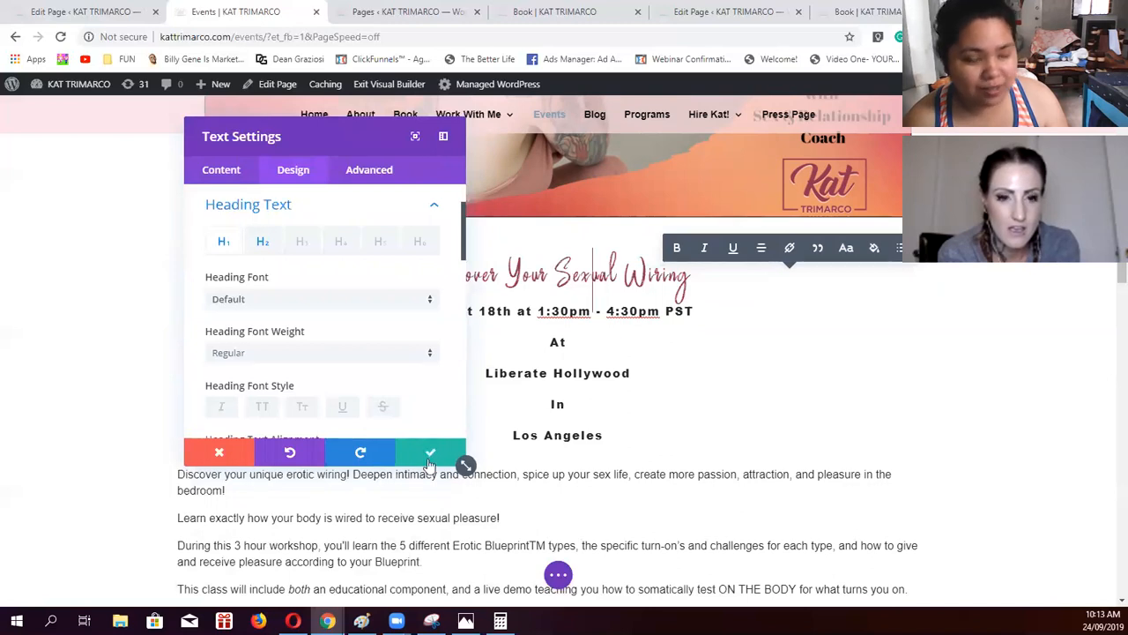
{"action": "left_click", "coordinate": [558, 577]}
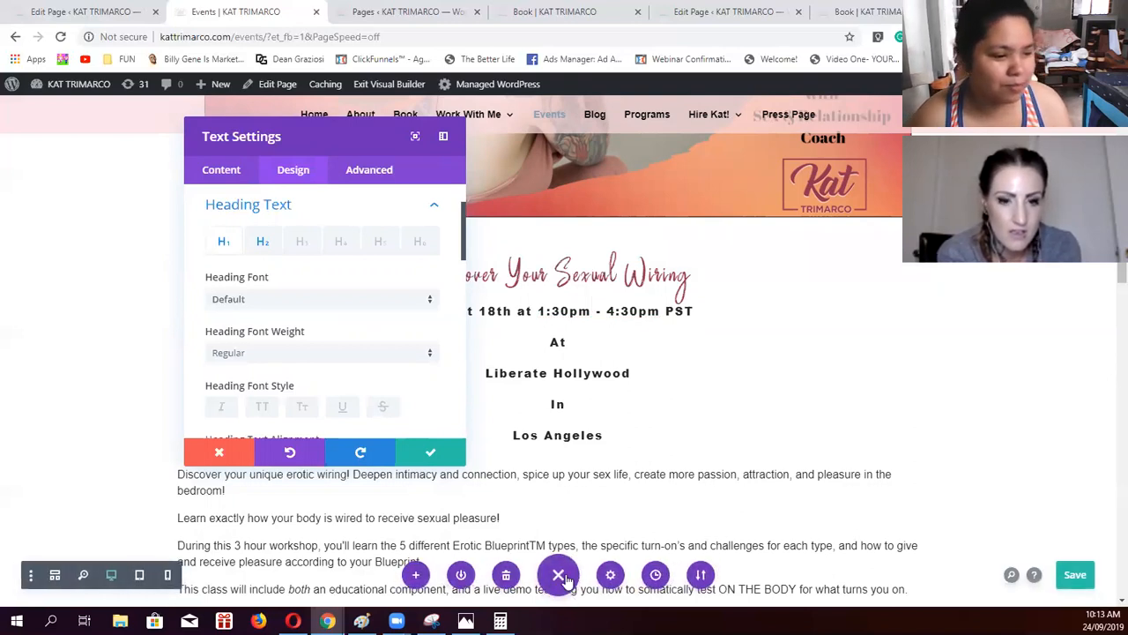
{"action": "left_click", "coordinate": [867, 327]}
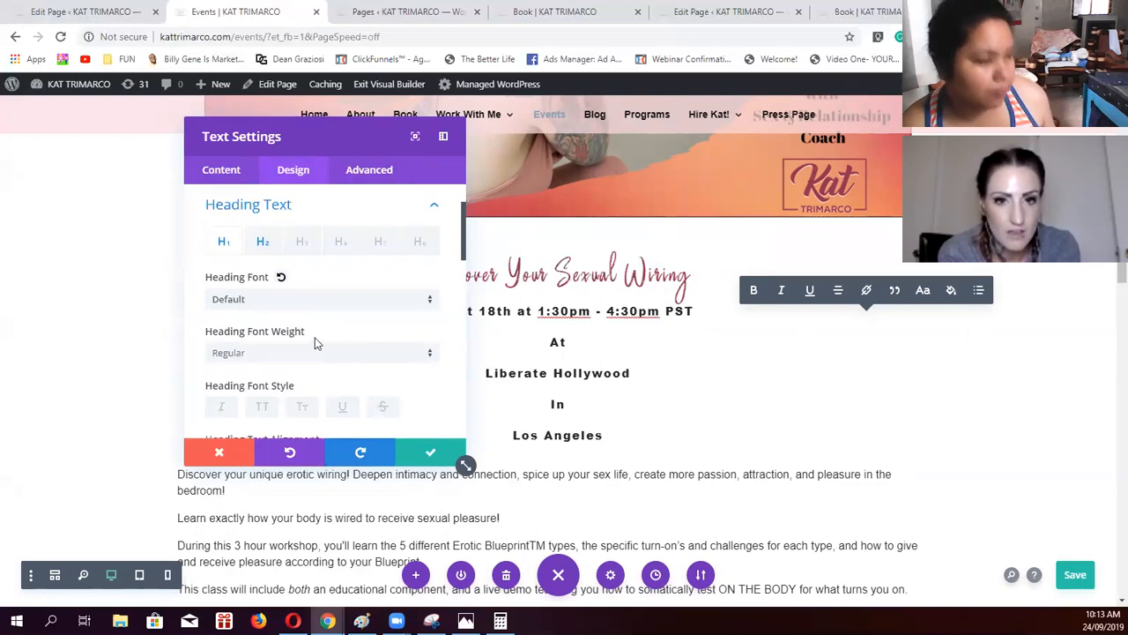
Examine the title module's advanced Custom CSS fields for Before, Main Element and After
{"action": "left_click", "coordinate": [370, 171]}
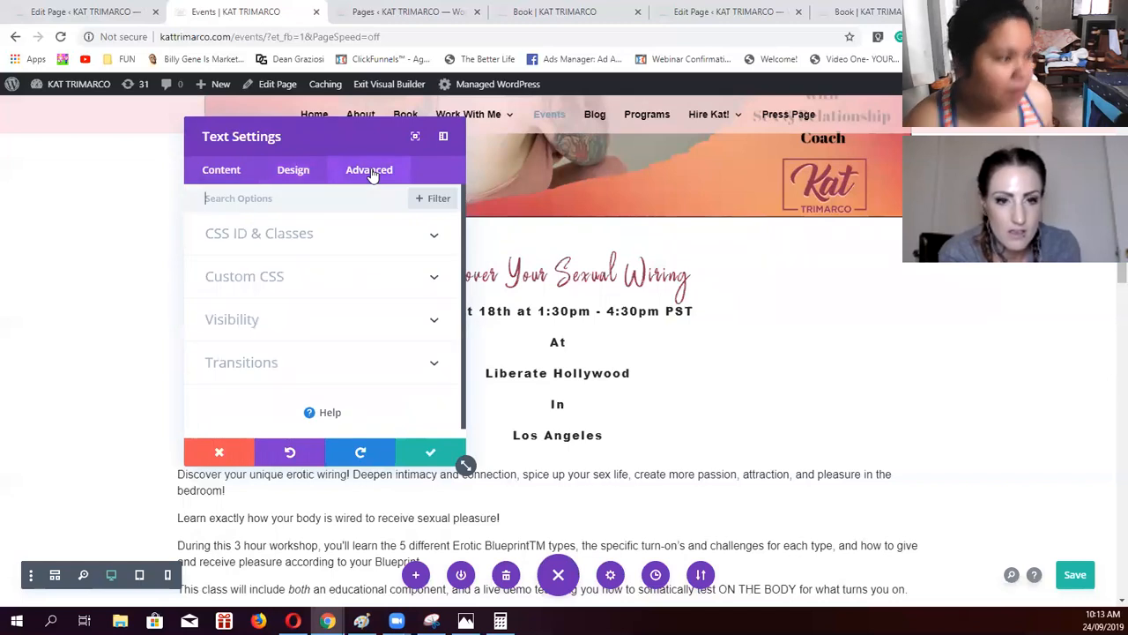
{"action": "left_click", "coordinate": [432, 280]}
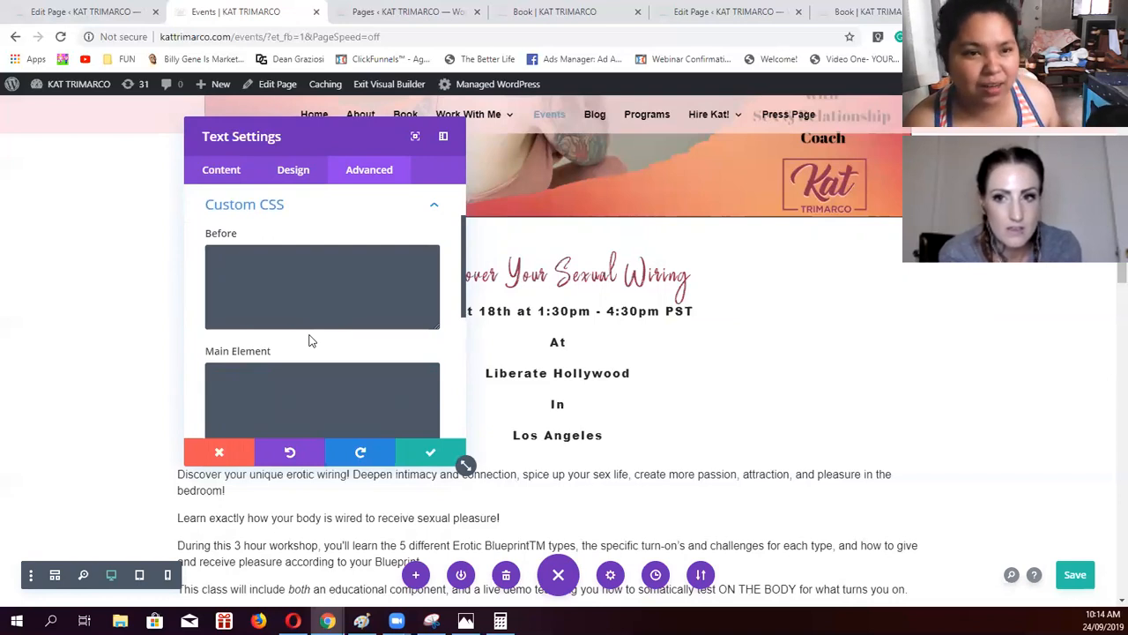
{"action": "scroll", "coordinate": [318, 353], "scroll_direction": "down", "scroll_amount": 5}
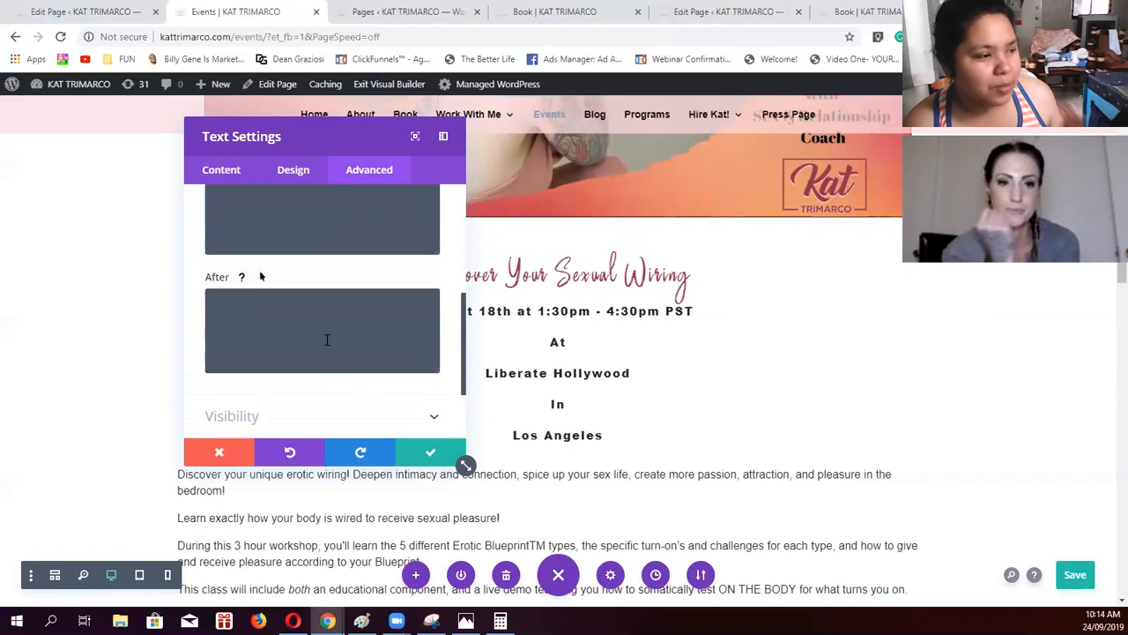
{"action": "scroll", "coordinate": [261, 276], "scroll_direction": "up", "scroll_amount": 2}
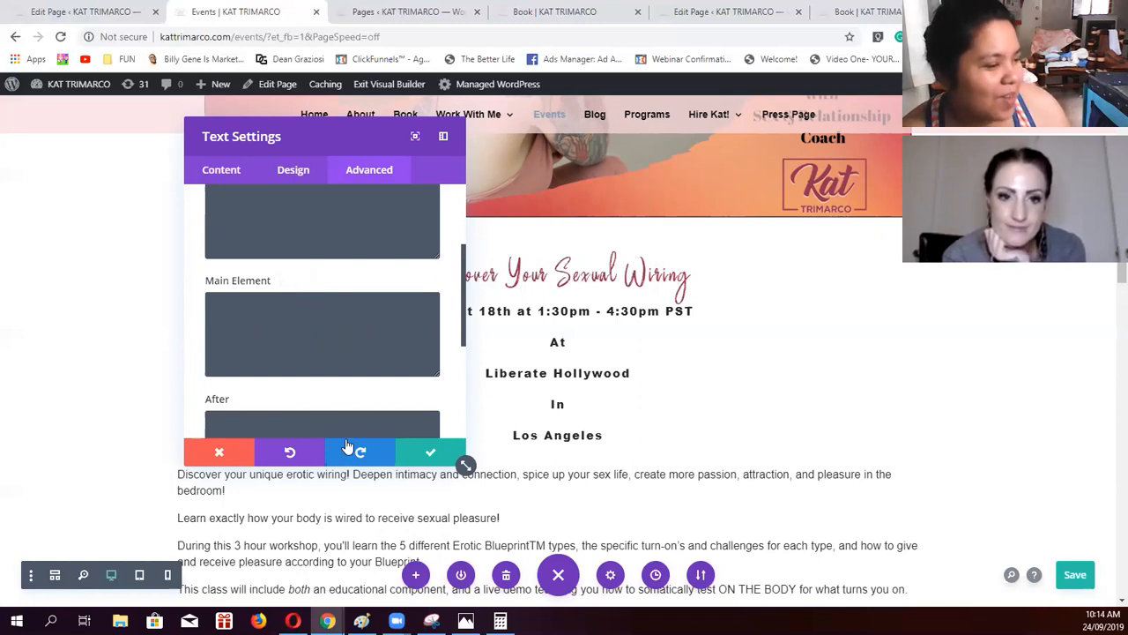
{"action": "scroll", "coordinate": [283, 299], "scroll_direction": "up", "scroll_amount": 2}
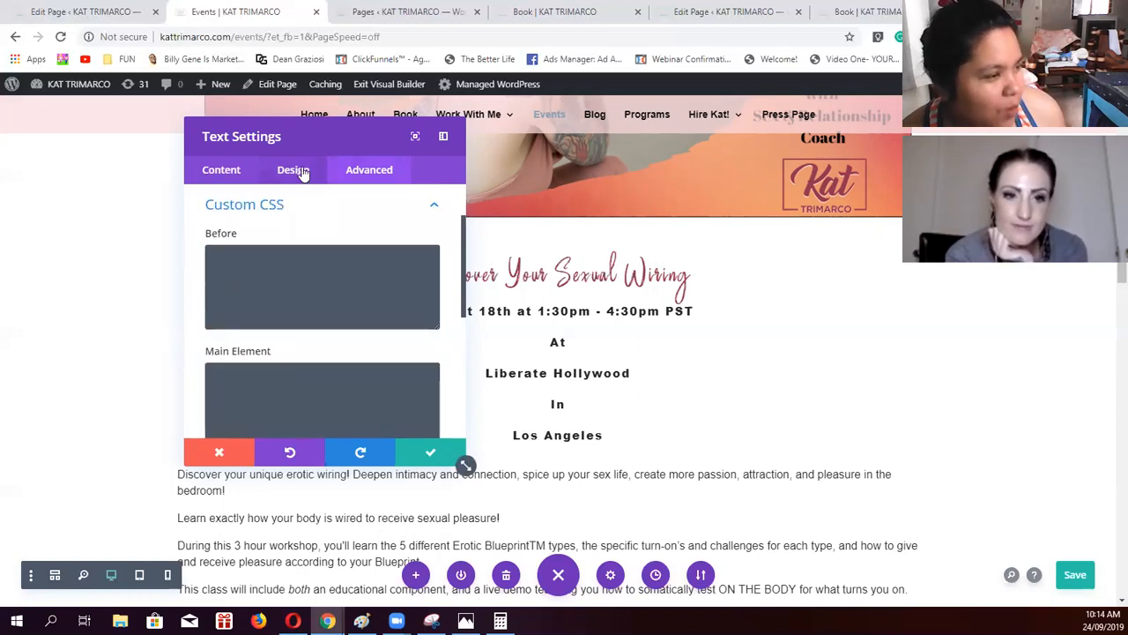
Check the title module's Text design options, glance at the page's back-end editor, and close the settings without saving
{"action": "left_click", "coordinate": [298, 170]}
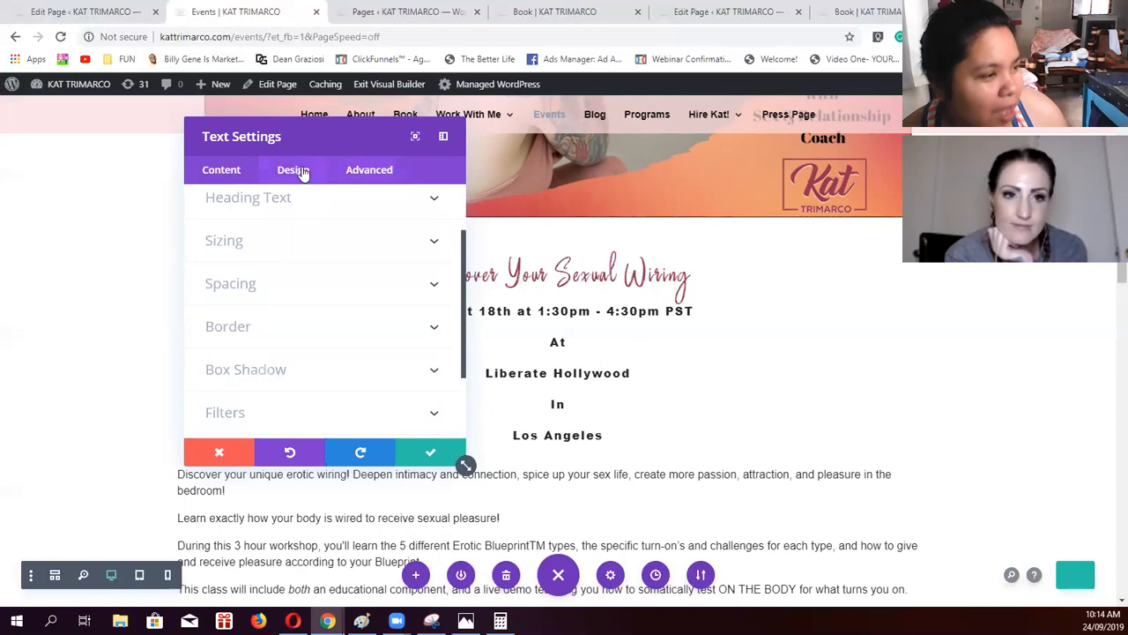
{"action": "left_click", "coordinate": [435, 240]}
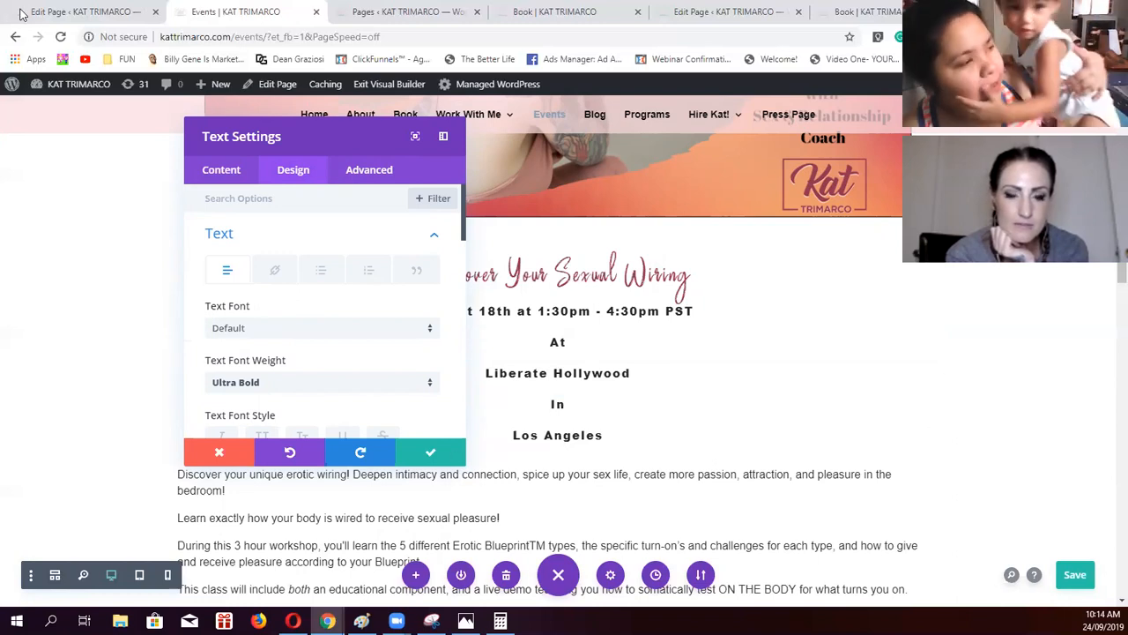
{"action": "left_click", "coordinate": [112, 15]}
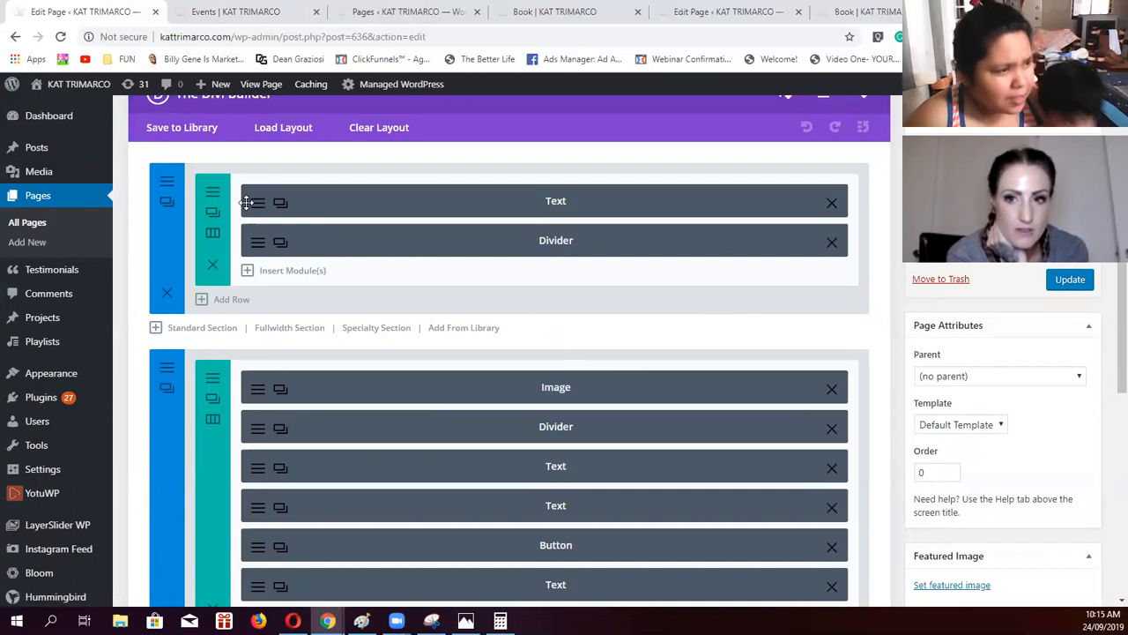
{"action": "key", "text": "ctrl+Tab"}
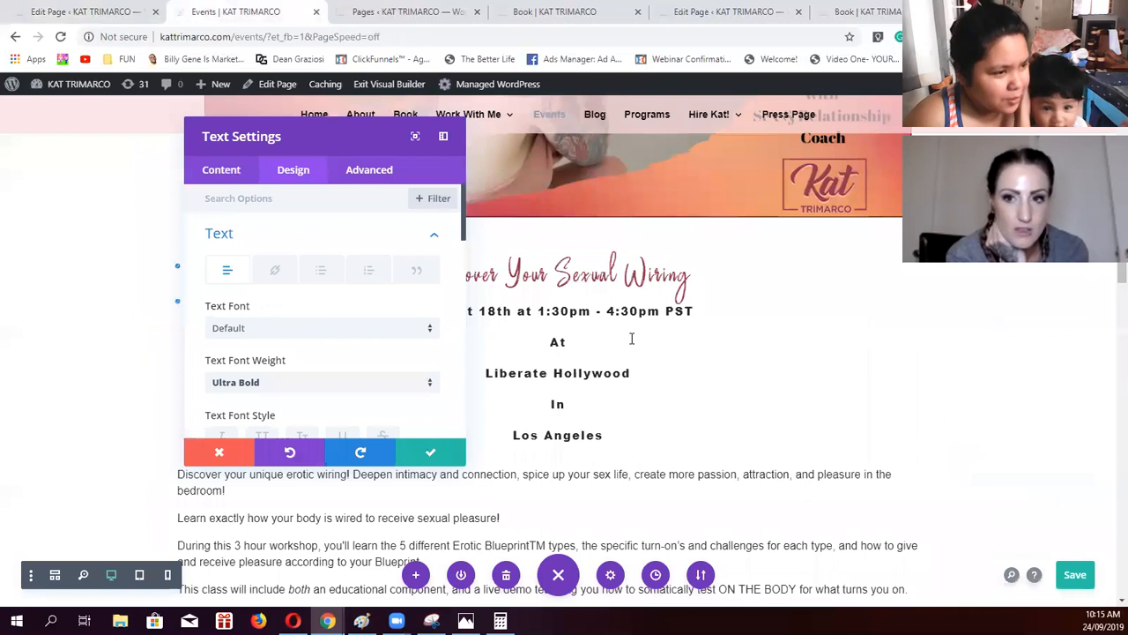
{"action": "scroll", "coordinate": [728, 402], "scroll_direction": "down", "scroll_amount": 5}
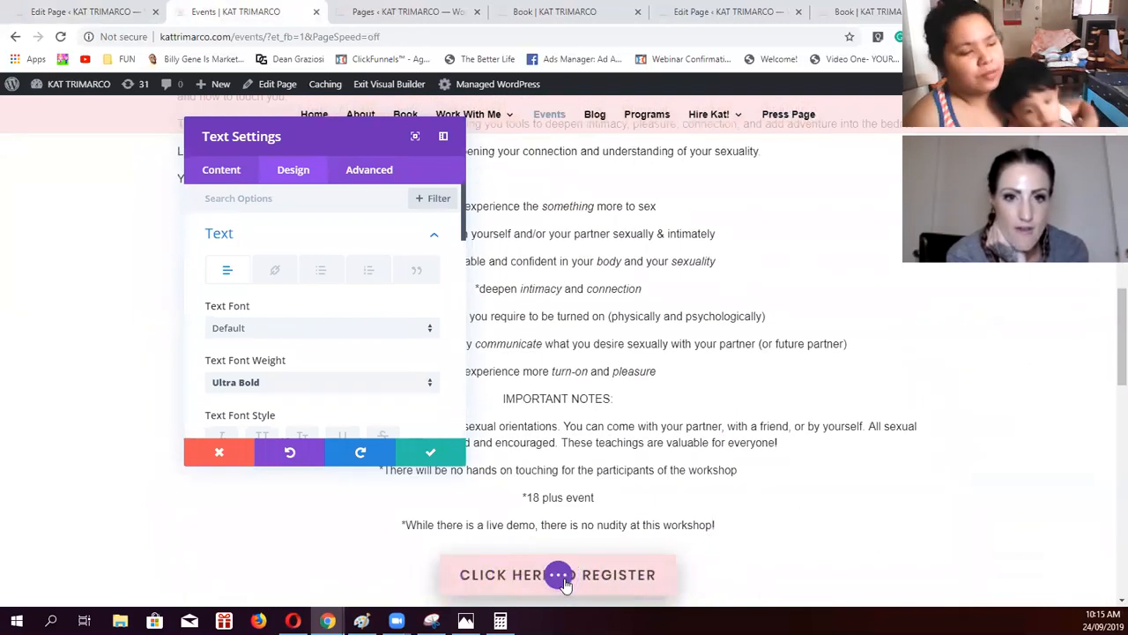
{"action": "left_click", "coordinate": [215, 452]}
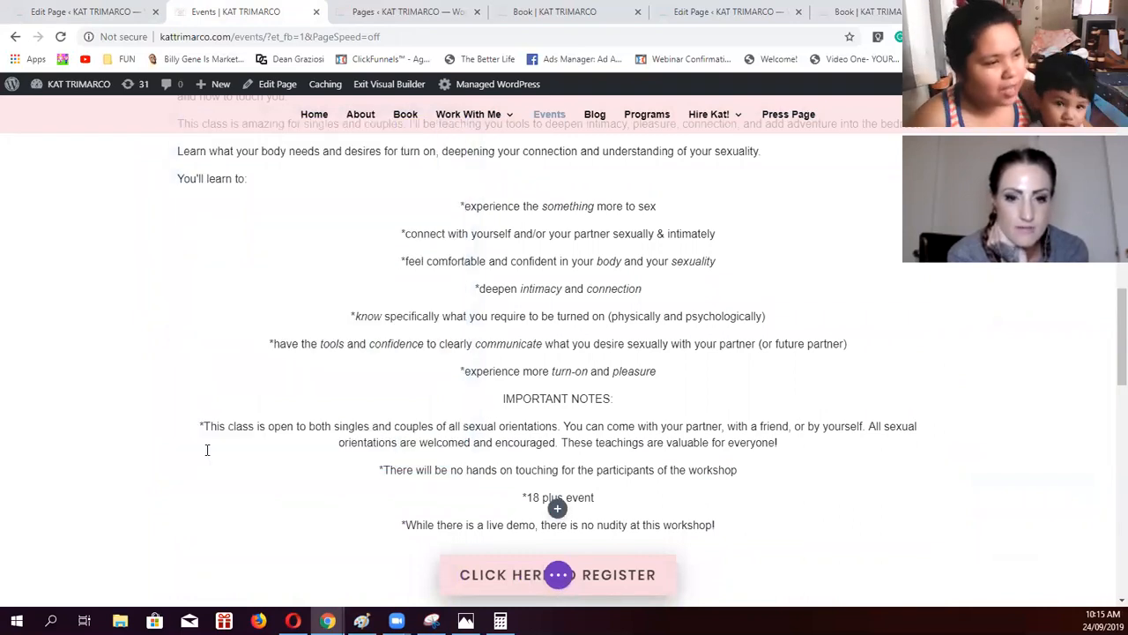
Review the section, row and module structure of the Events page in the back-end Divi Builder
{"action": "left_click", "coordinate": [67, 11]}
{"action": "scroll", "coordinate": [695, 318], "scroll_direction": "down", "scroll_amount": 1}
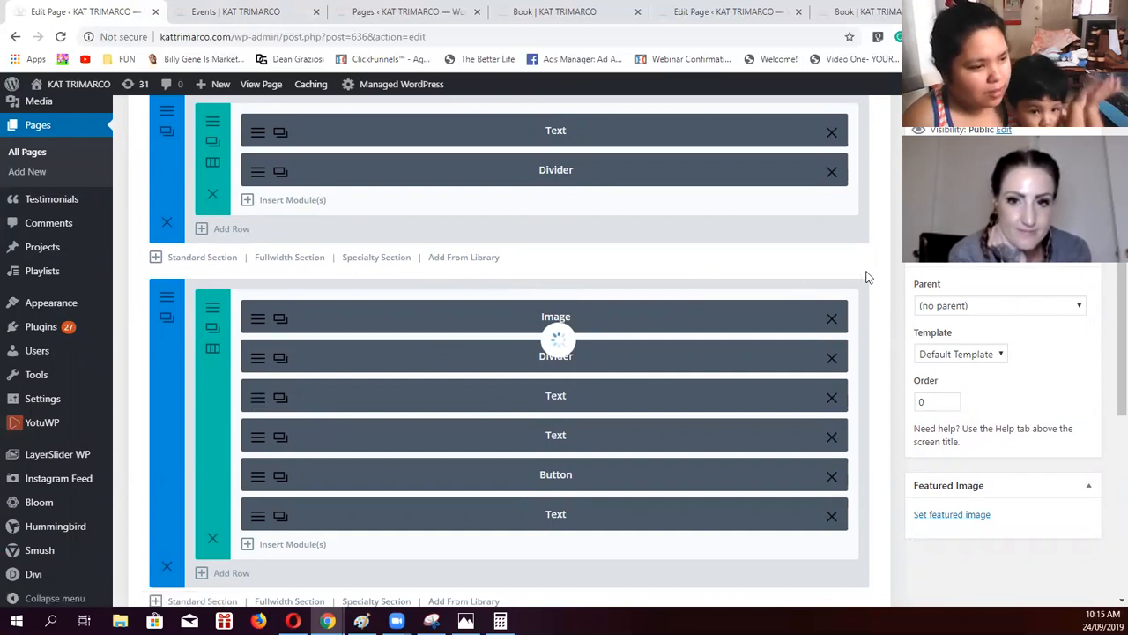
{"action": "scroll", "coordinate": [459, 395], "scroll_direction": "up", "scroll_amount": 3}
{"action": "scroll", "coordinate": [459, 395], "scroll_direction": "down", "scroll_amount": 2}
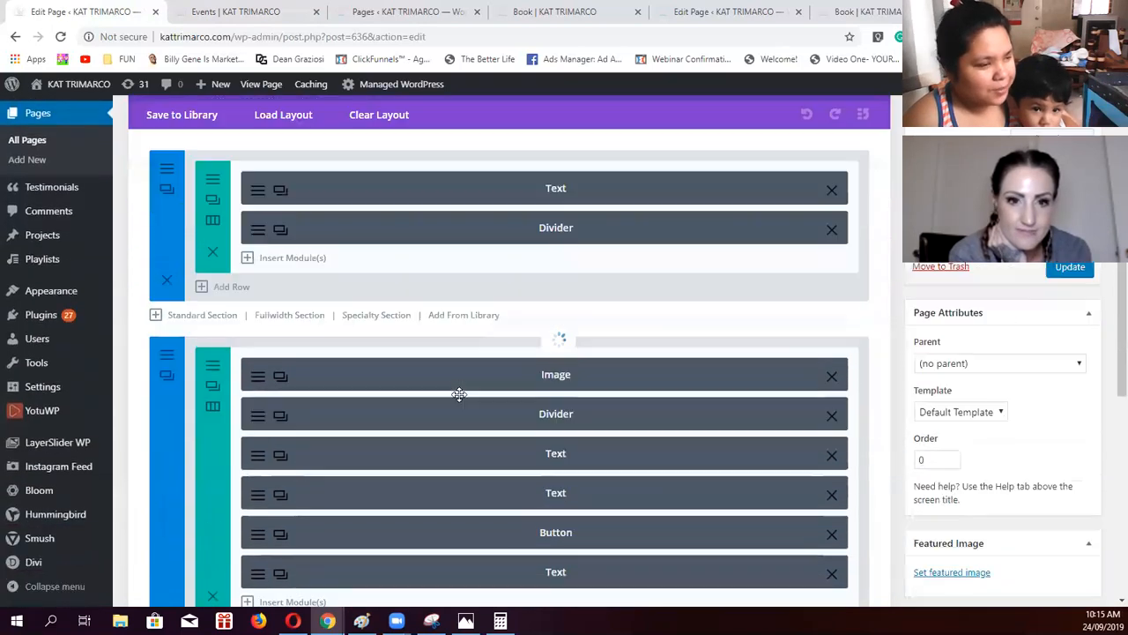
{"action": "scroll", "coordinate": [459, 395], "scroll_direction": "down", "scroll_amount": 1}
Return to the Events page in the Visual Builder and look over the workshop description up to its title
{"action": "left_click", "coordinate": [247, 16]}
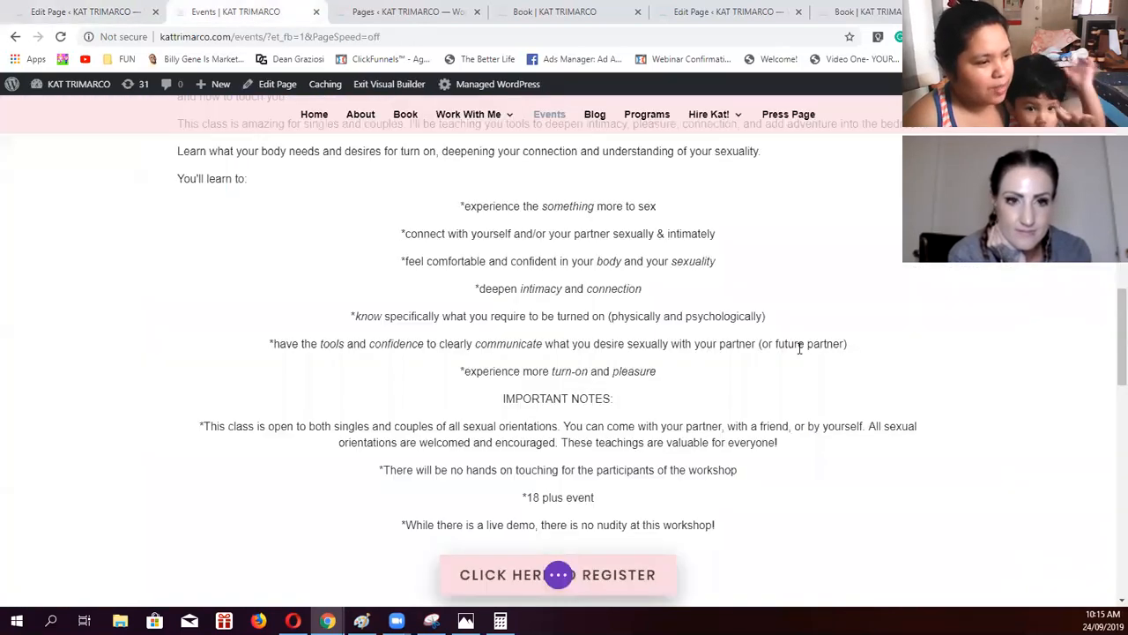
{"action": "scroll", "coordinate": [775, 350], "scroll_direction": "down", "scroll_amount": 3}
{"action": "scroll", "coordinate": [569, 337], "scroll_direction": "up", "scroll_amount": 3}
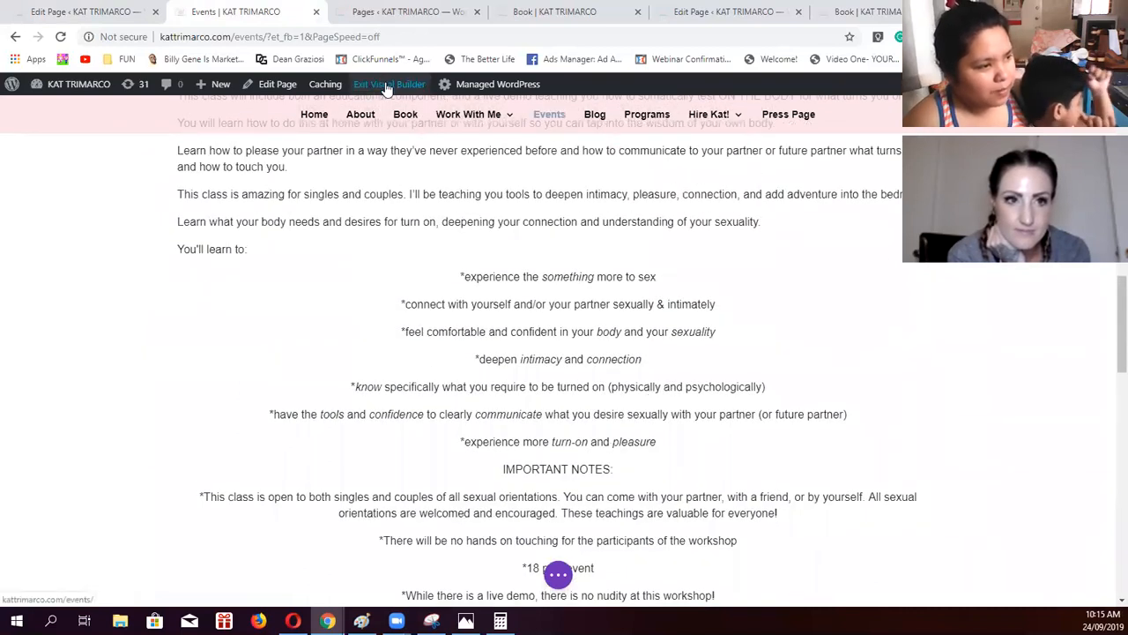
{"action": "scroll", "coordinate": [741, 363], "scroll_direction": "up", "scroll_amount": 4}
{"action": "scroll", "coordinate": [736, 354], "scroll_direction": "up", "scroll_amount": 2}
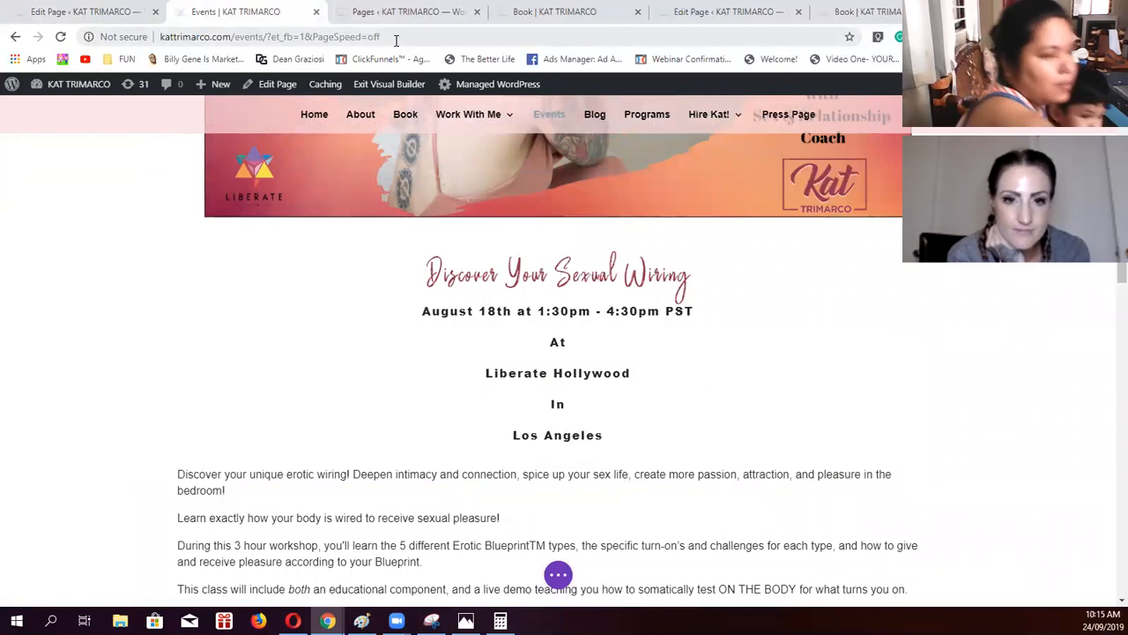
Start exiting the Visual Builder and dismiss the unsaved-changes prompt without saving or discarding
{"action": "left_click", "coordinate": [374, 82]}
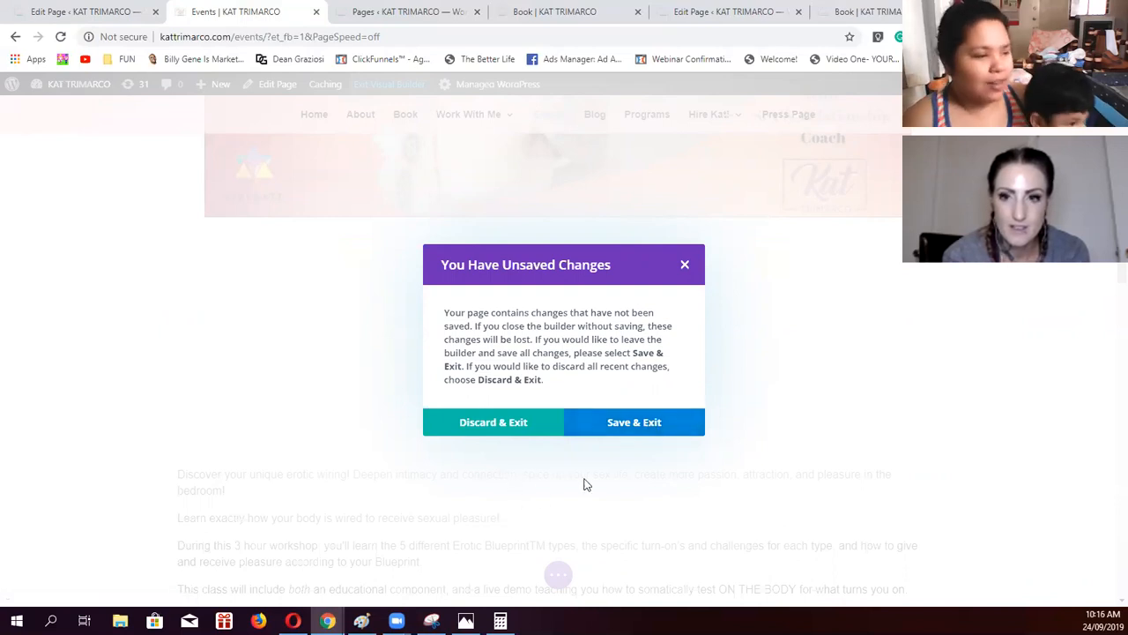
{"action": "left_click", "coordinate": [683, 267]}
In the back-end editor, open the settings of the first Text module below the workshop image and divider and review its content
{"action": "left_click", "coordinate": [75, 9]}
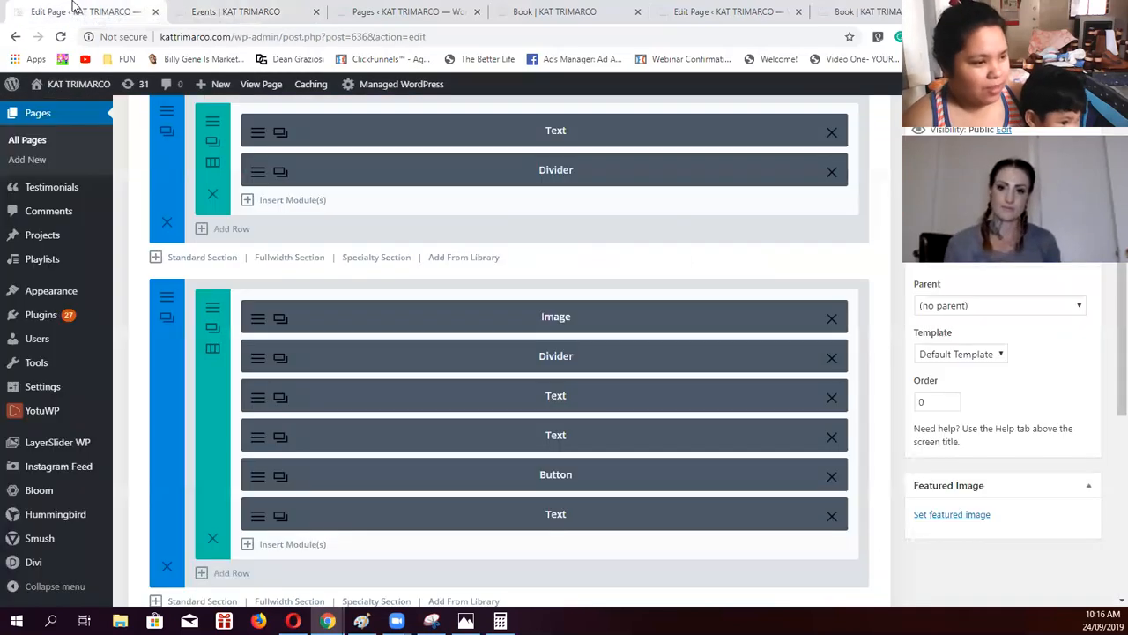
{"action": "left_click", "coordinate": [255, 401]}
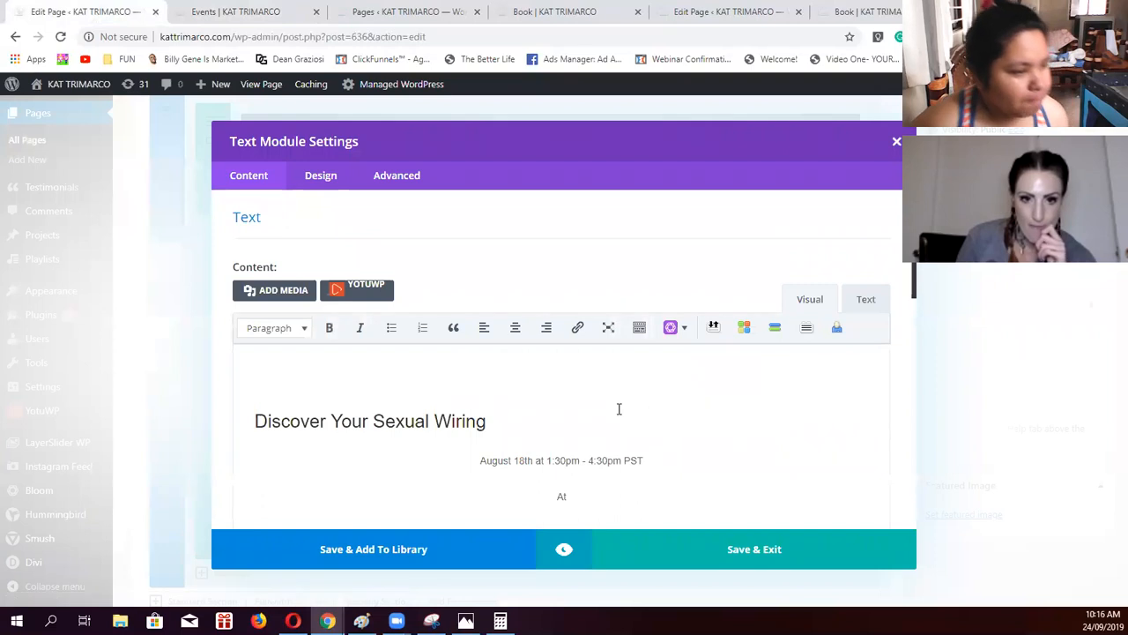
{"action": "scroll", "coordinate": [631, 423], "scroll_direction": "down", "scroll_amount": 2}
{"action": "scroll", "coordinate": [635, 411], "scroll_direction": "down", "scroll_amount": 2}
{"action": "scroll", "coordinate": [637, 400], "scroll_direction": "up", "scroll_amount": 2}
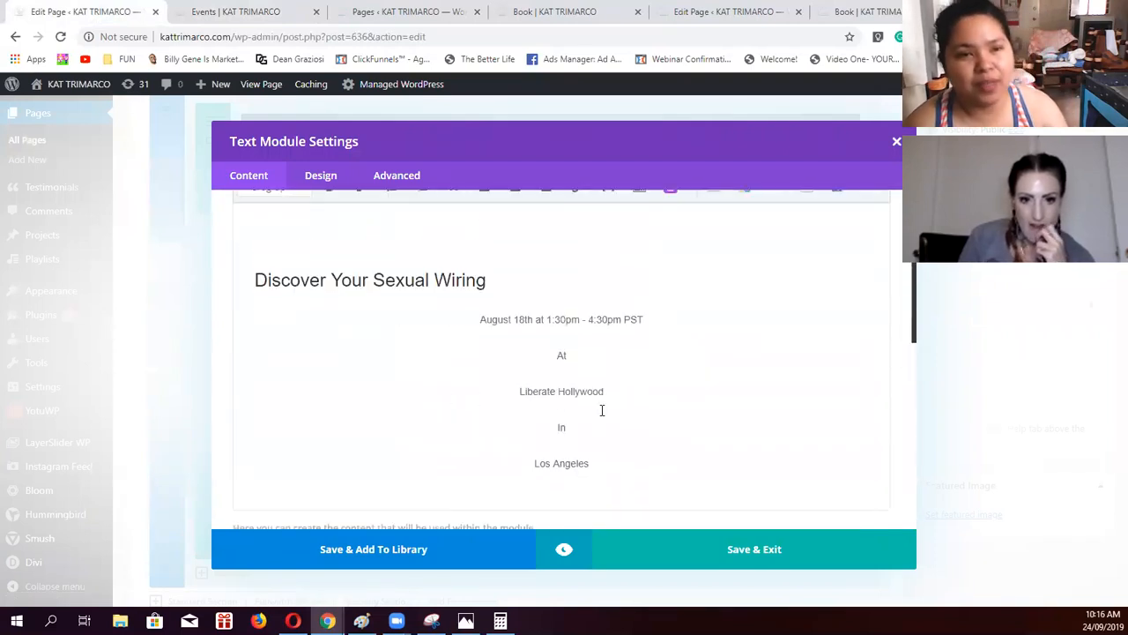
{"action": "scroll", "coordinate": [572, 384], "scroll_direction": "up", "scroll_amount": 1}
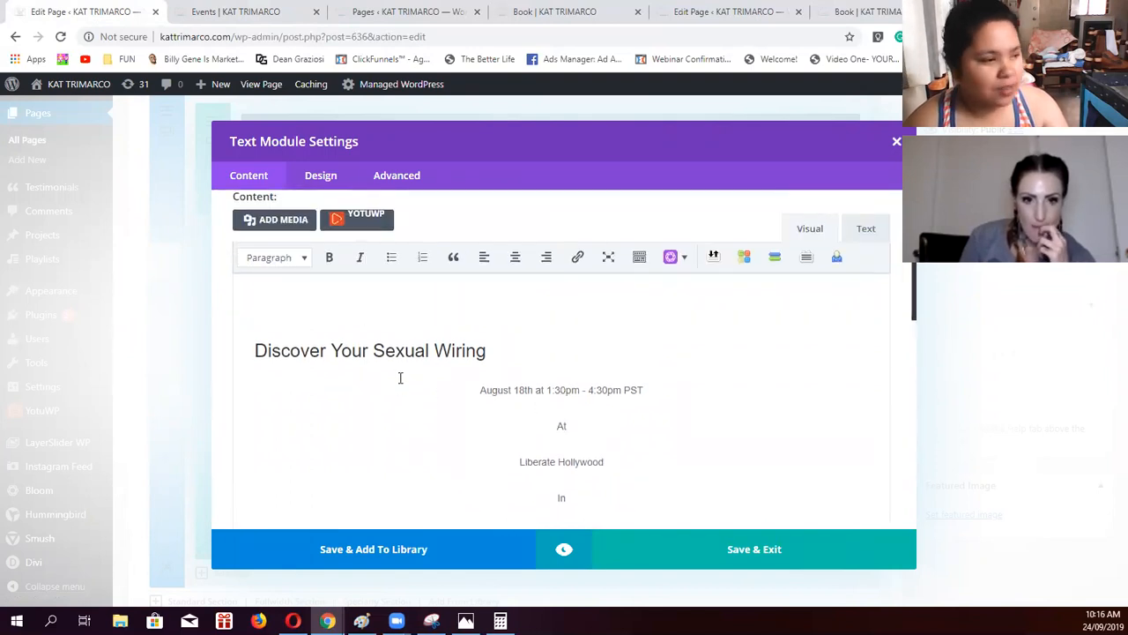
{"action": "scroll", "coordinate": [512, 394], "scroll_direction": "up", "scroll_amount": 1}
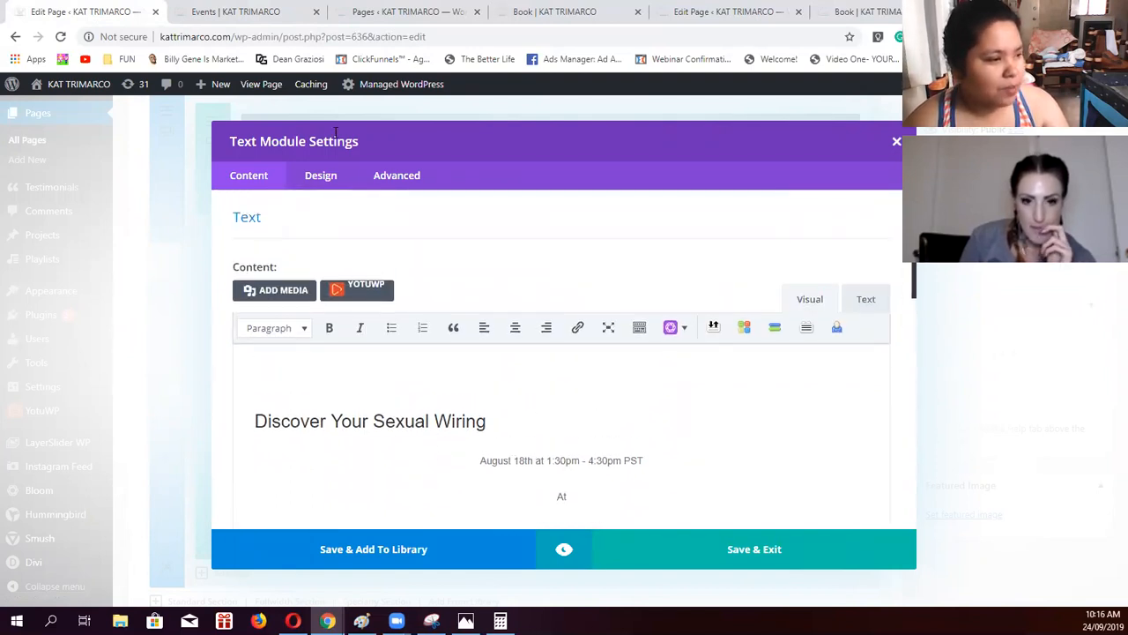
Review the module's text design options for font, weight, style, colour, size and spacing, and close the settings without saving
{"action": "left_click", "coordinate": [320, 178]}
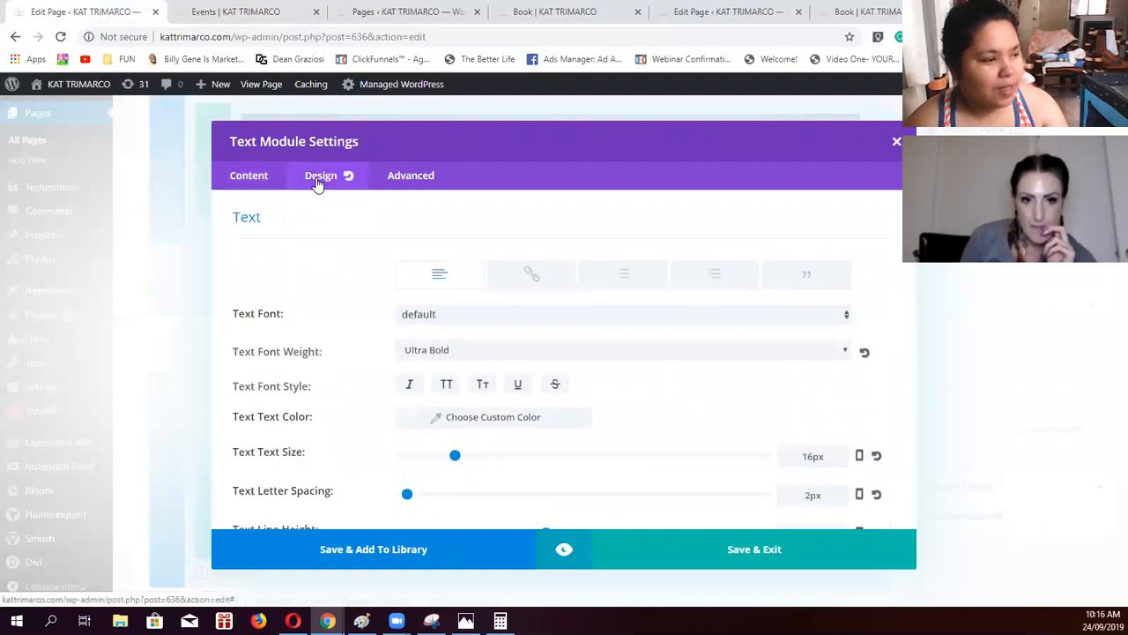
{"action": "scroll", "coordinate": [590, 353], "scroll_direction": "down", "scroll_amount": 1}
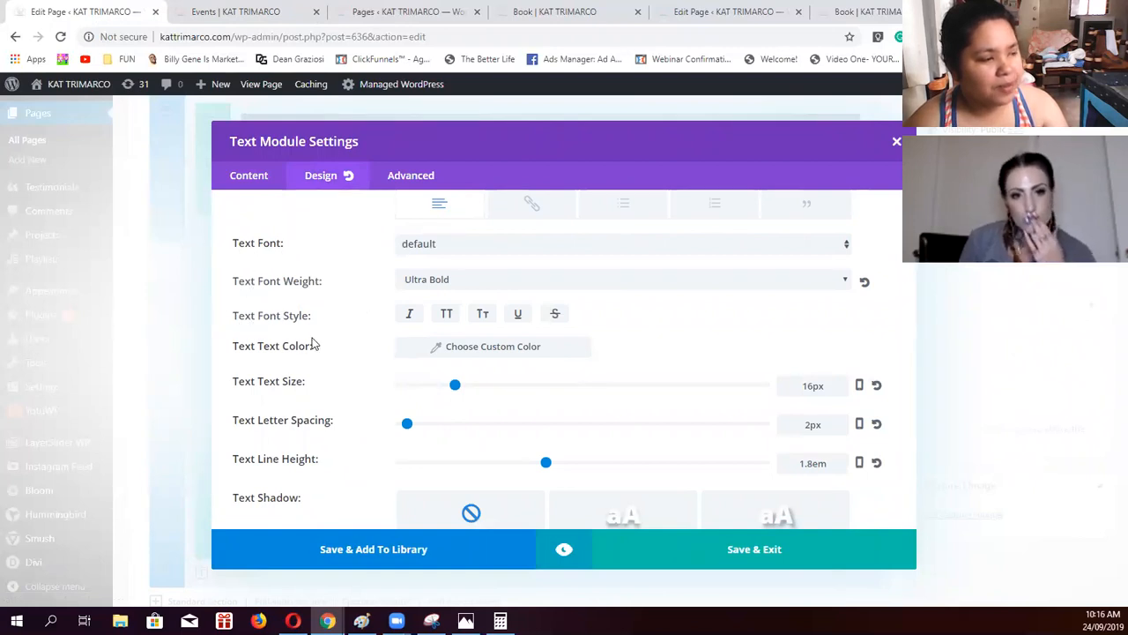
{"action": "scroll", "coordinate": [314, 331], "scroll_direction": "up", "scroll_amount": 1}
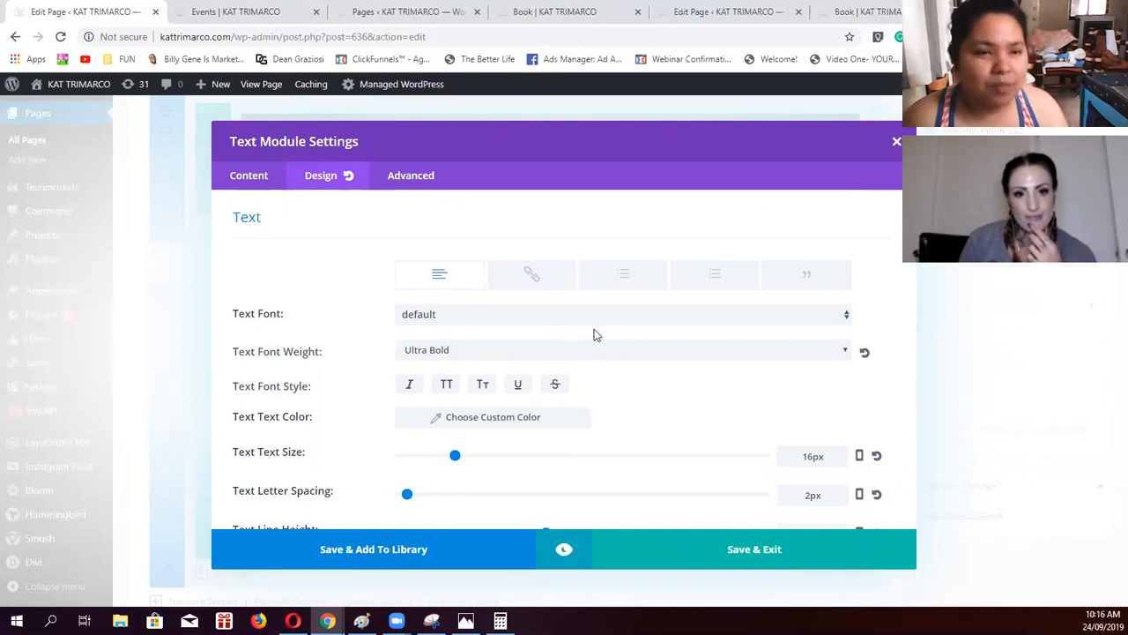
{"action": "scroll", "coordinate": [576, 295], "scroll_direction": "down", "scroll_amount": 1}
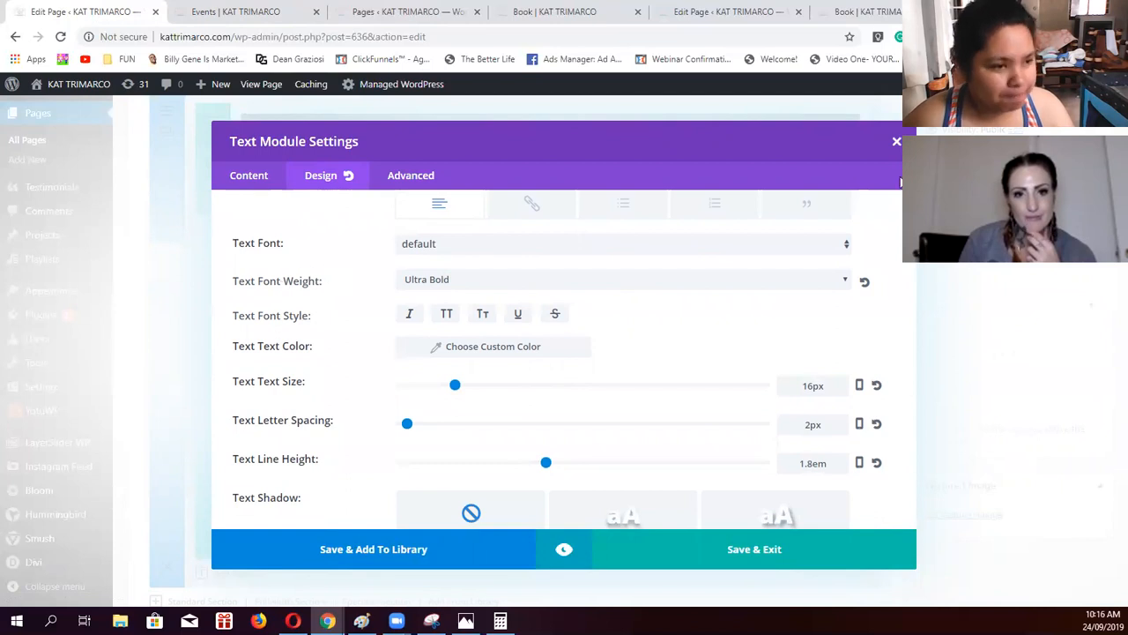
{"action": "left_click", "coordinate": [896, 142]}
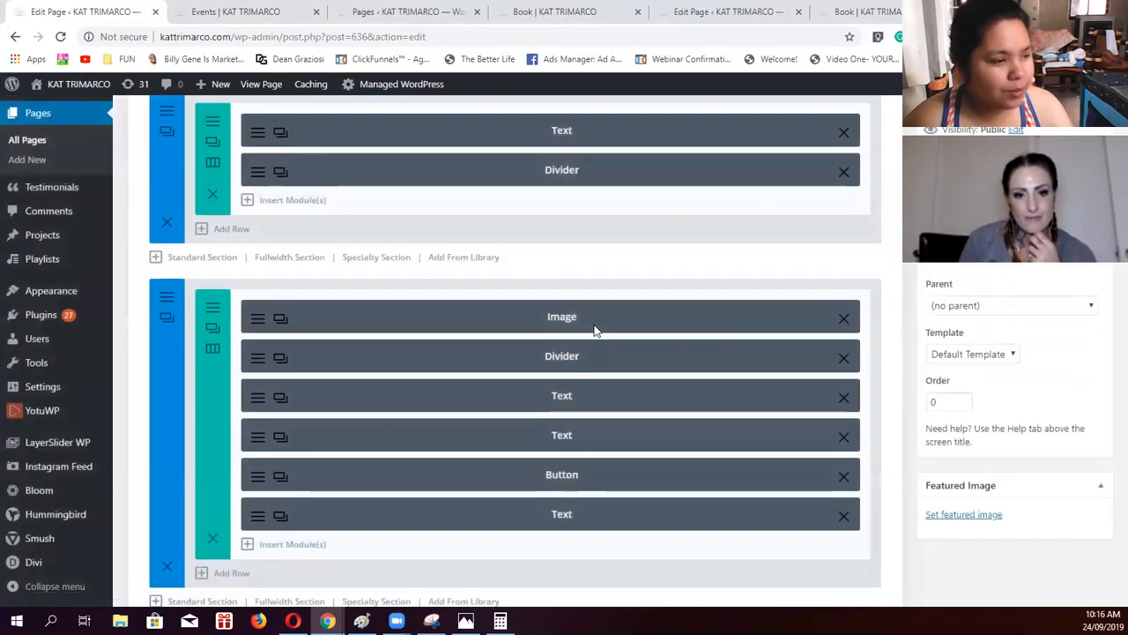
Reopen the same Text module's settings, compare its content with the workshop title on the Events page, and close them without saving
{"action": "scroll", "coordinate": [593, 328], "scroll_direction": "down", "scroll_amount": 2}
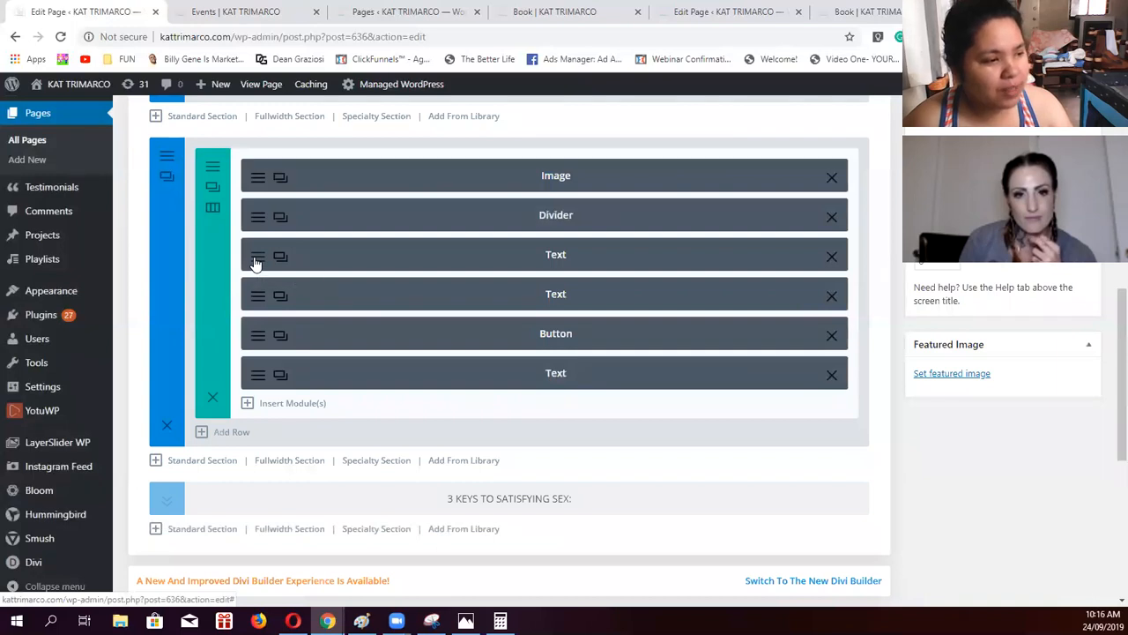
{"action": "left_click", "coordinate": [254, 260]}
{"action": "left_click", "coordinate": [242, 12]}
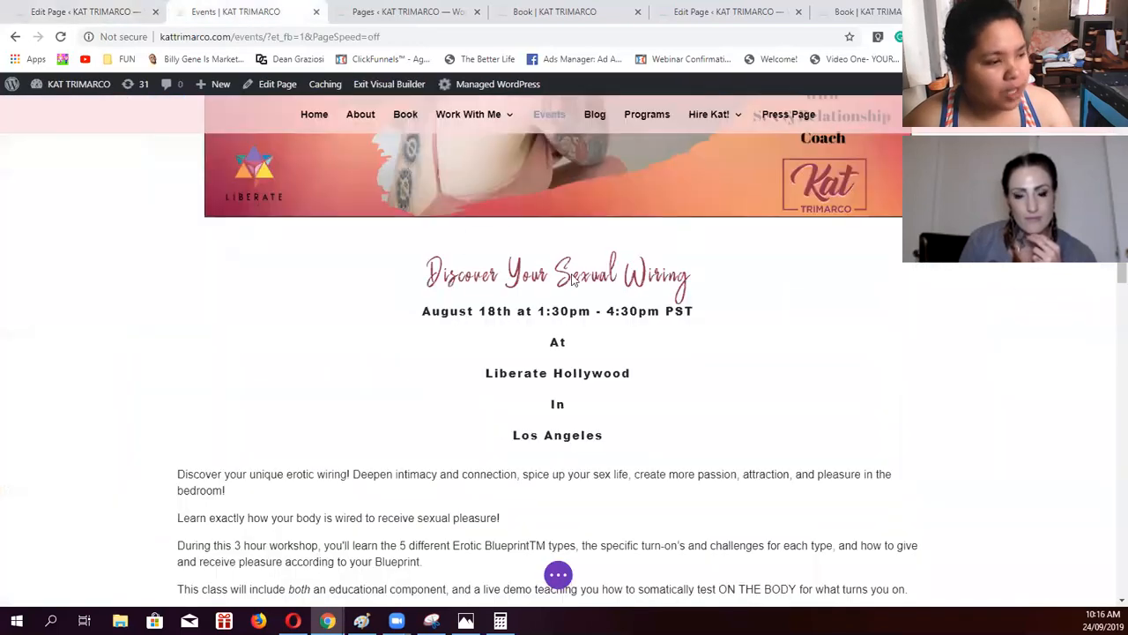
{"action": "left_click", "coordinate": [54, 11]}
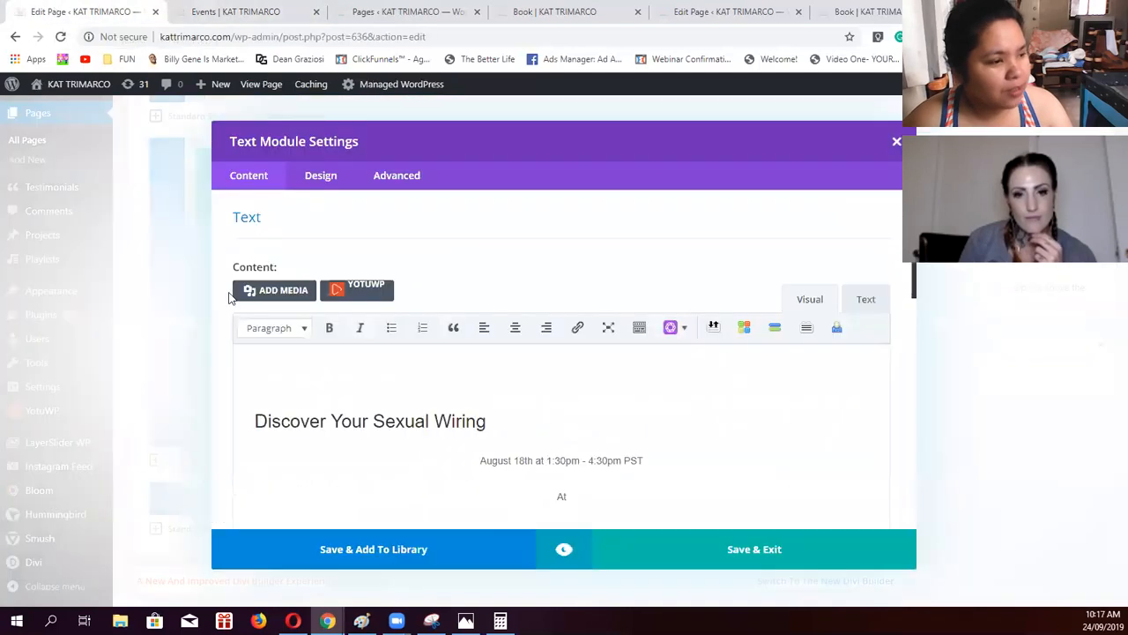
{"action": "left_click", "coordinate": [895, 144]}
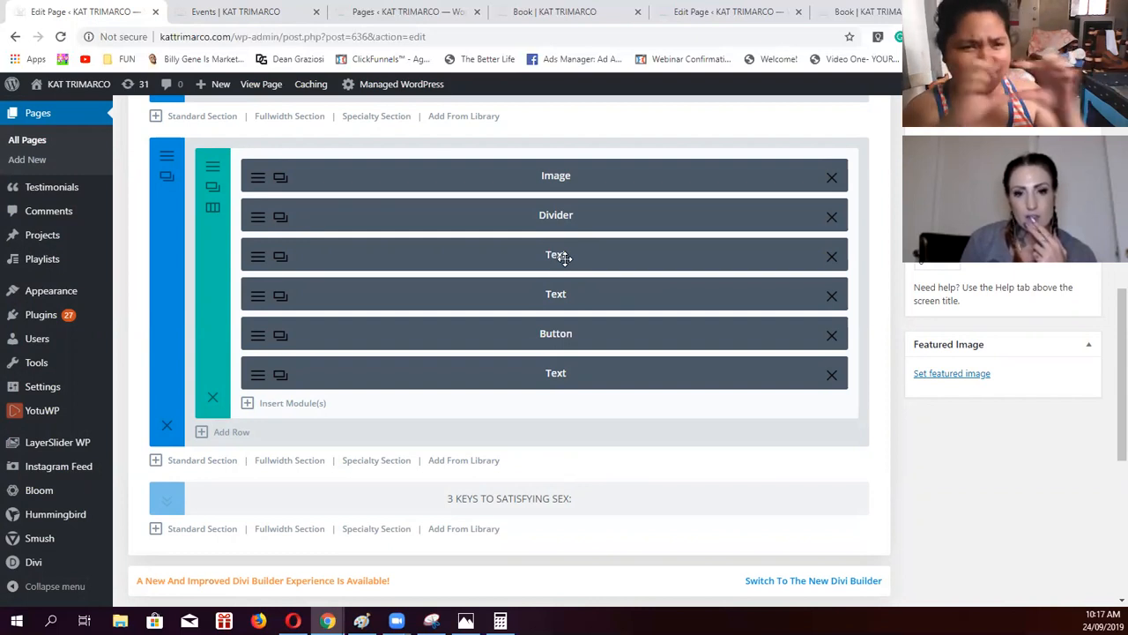
Compare the back-end section holding one Text and one Divider module with the Events page's header banner
{"action": "scroll", "coordinate": [291, 229], "scroll_direction": "up", "scroll_amount": 3}
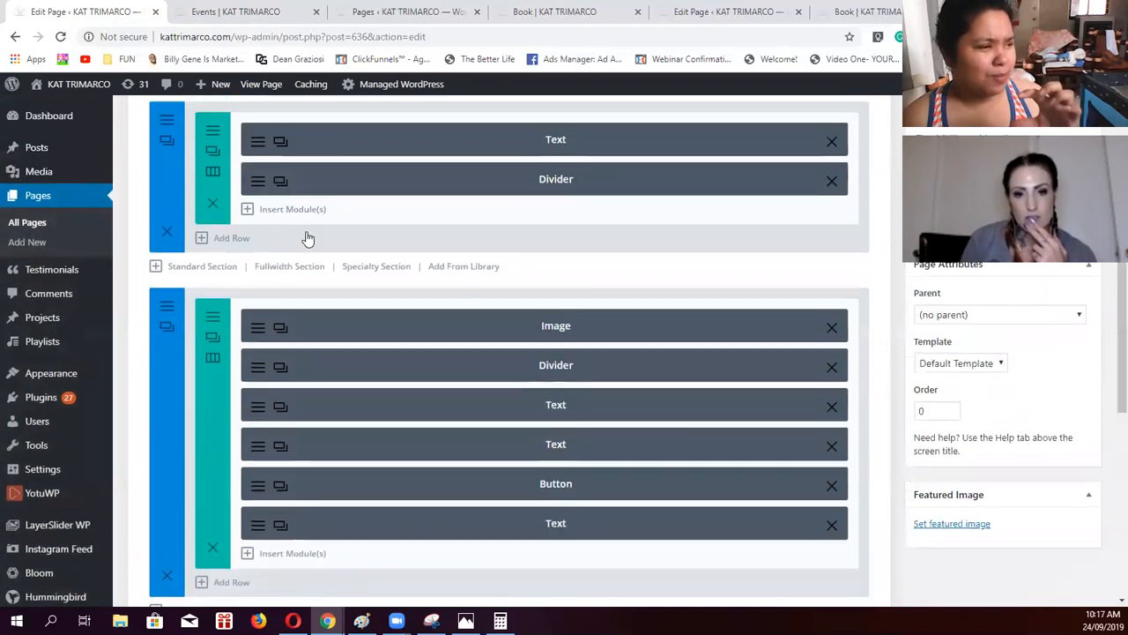
{"action": "left_click", "coordinate": [259, 12]}
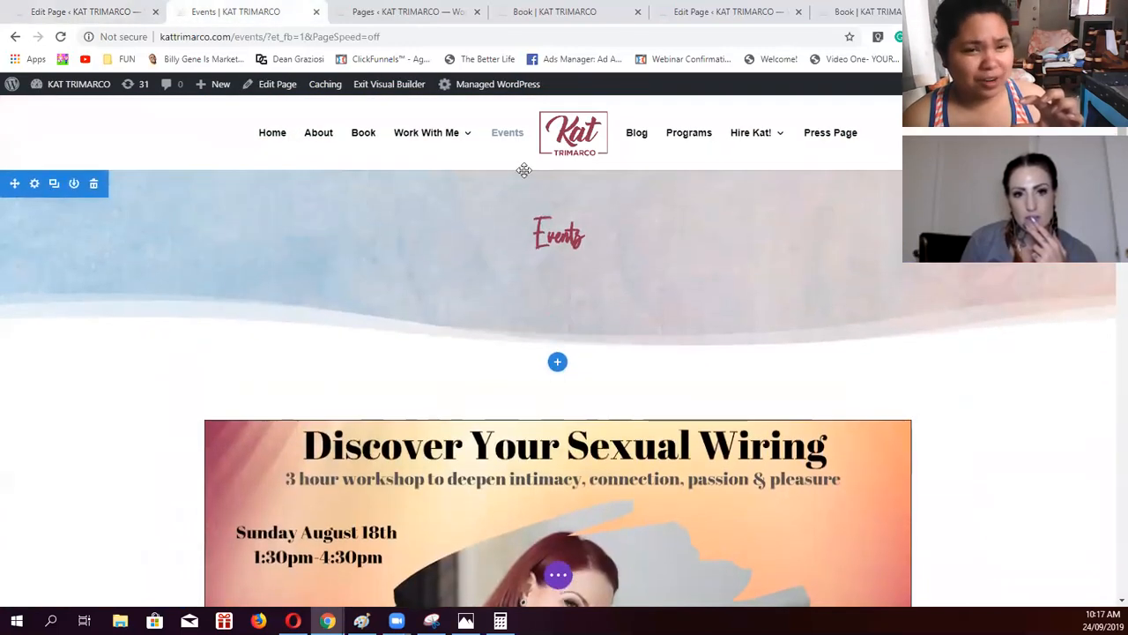
{"action": "left_click", "coordinate": [76, 12]}
Match the workshop section's Image, Divider and Text modules in the back-end with the workshop title and date on the Events page
{"action": "scroll", "coordinate": [516, 325], "scroll_direction": "down", "scroll_amount": 2}
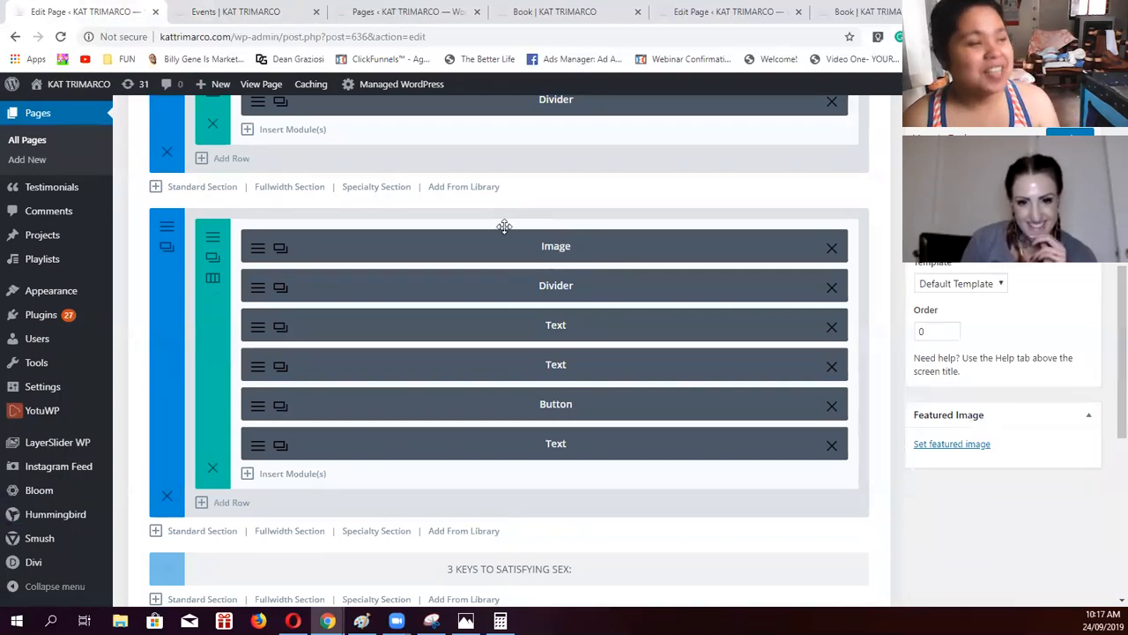
{"action": "left_click", "coordinate": [222, 16]}
{"action": "scroll", "coordinate": [568, 342], "scroll_direction": "down", "scroll_amount": 7}
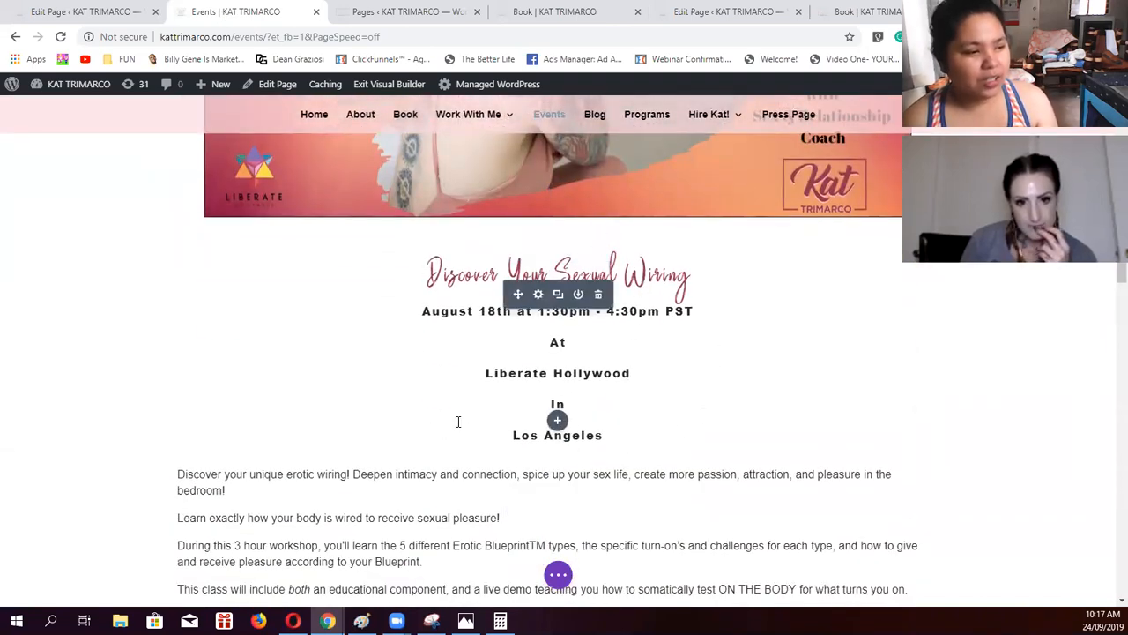
{"action": "left_click", "coordinate": [84, 12]}
{"action": "scroll", "coordinate": [690, 432], "scroll_direction": "down", "scroll_amount": 1}
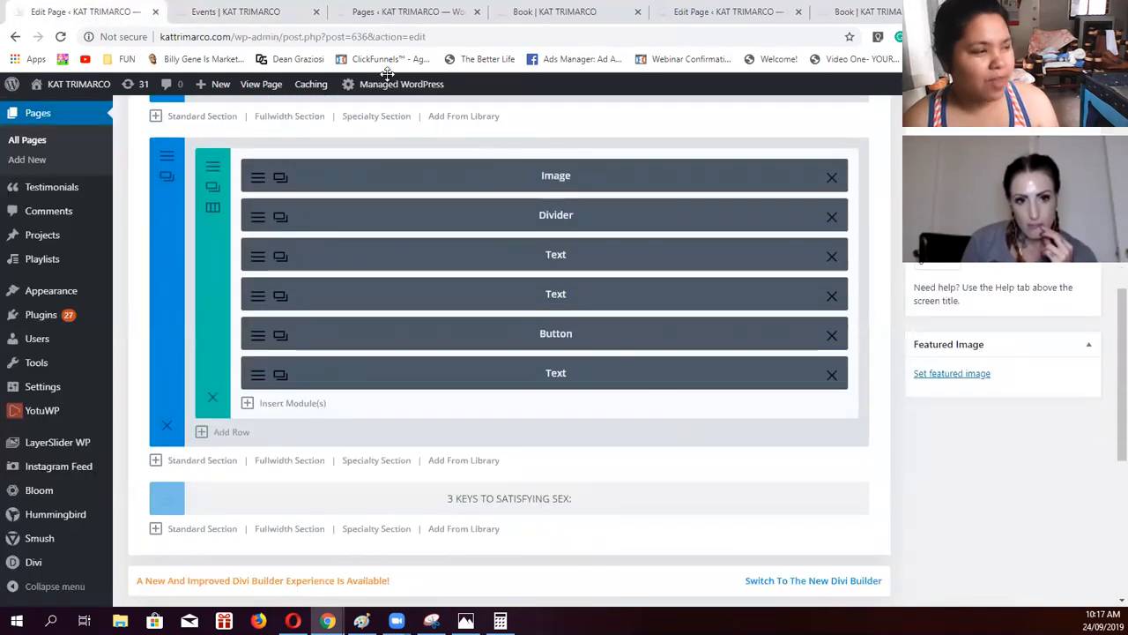
{"action": "left_click", "coordinate": [264, 10]}
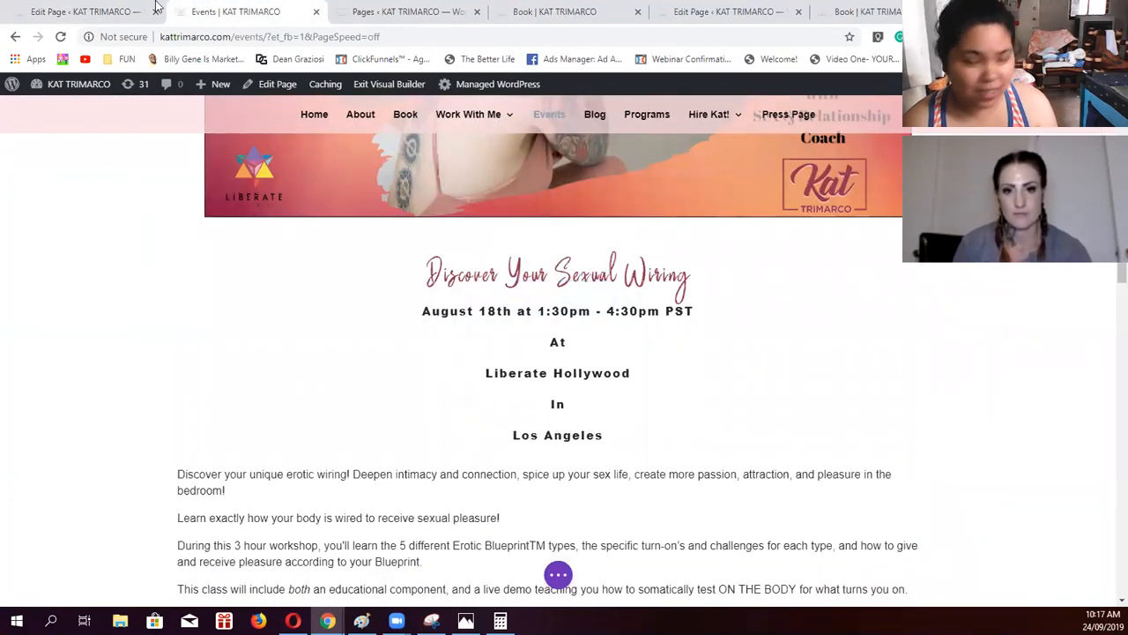
{"action": "left_click", "coordinate": [88, 12]}
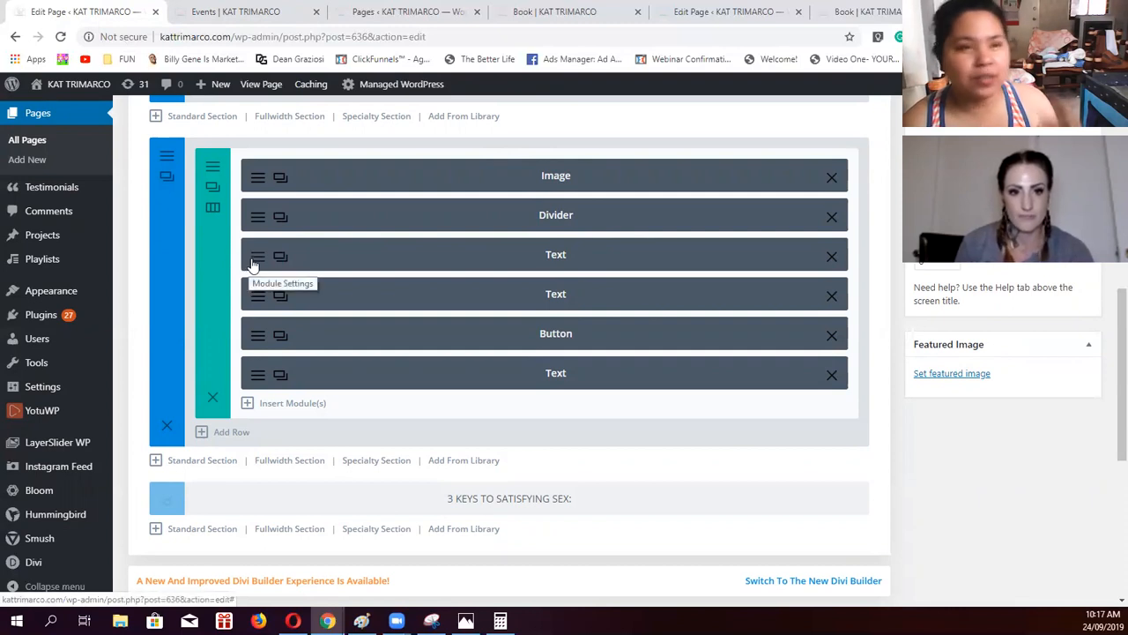
Look over the workshop description on the Events page in the Visual Builder and return to its title
{"action": "left_click", "coordinate": [269, 13]}
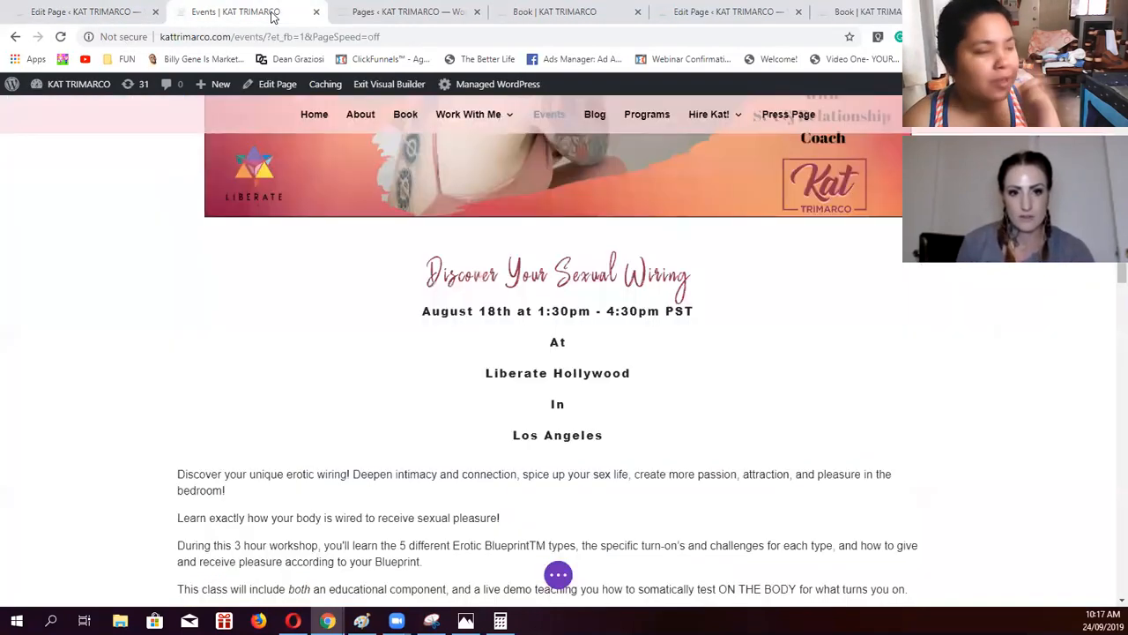
{"action": "scroll", "coordinate": [832, 339], "scroll_direction": "down", "scroll_amount": 7}
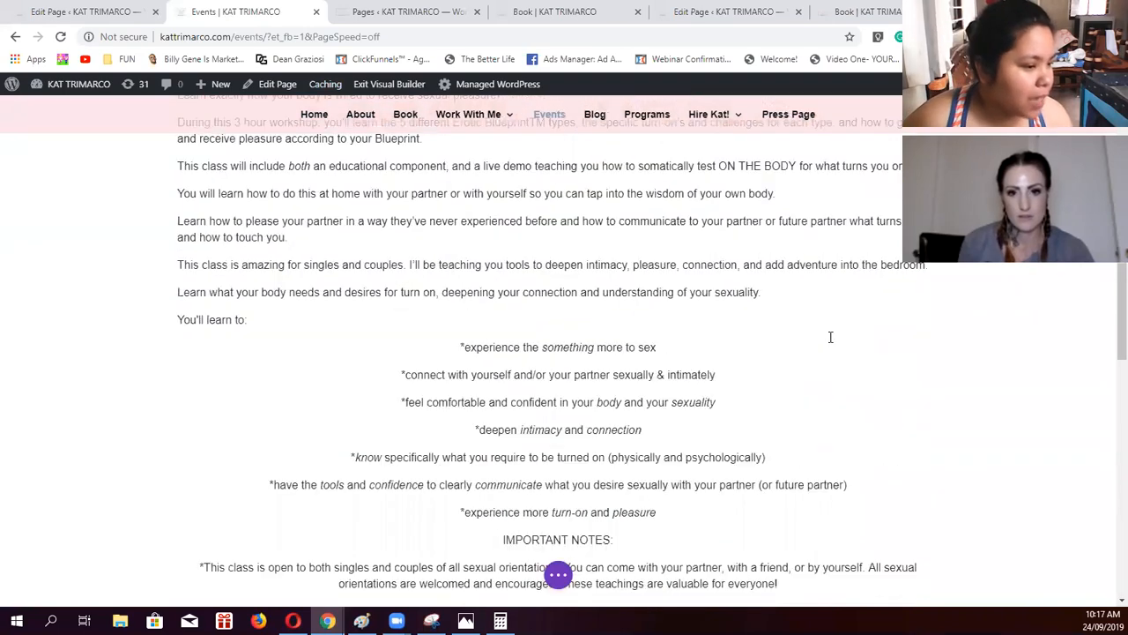
{"action": "scroll", "coordinate": [830, 337], "scroll_direction": "up", "scroll_amount": 7}
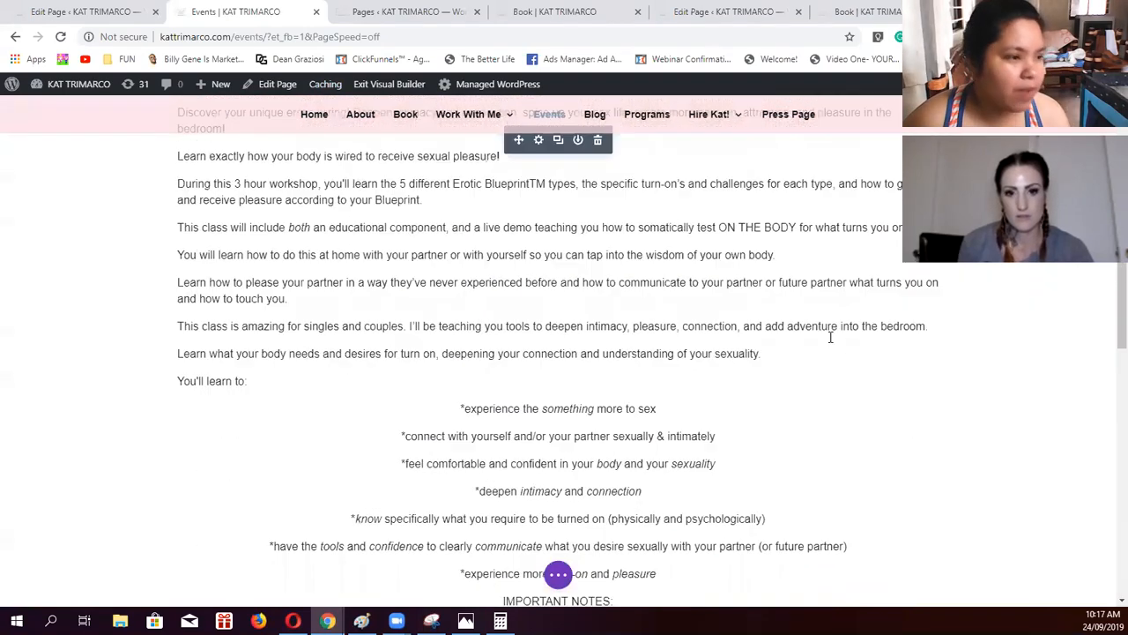
{"action": "scroll", "coordinate": [824, 333], "scroll_direction": "up", "scroll_amount": 3}
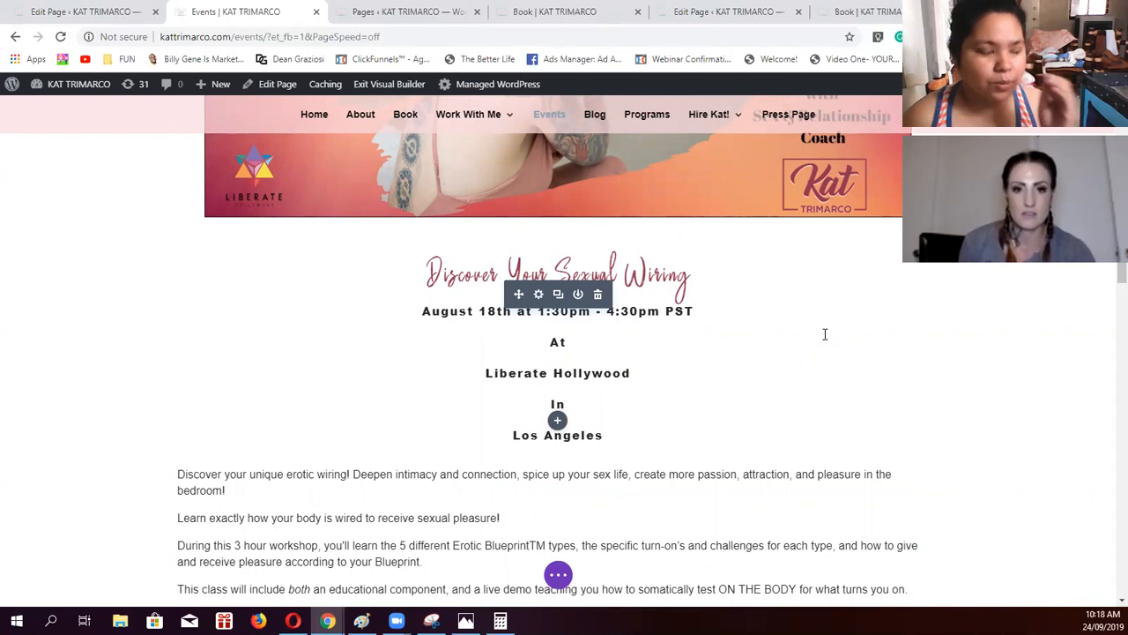
Examine the Events page from the workshop title past the registration button to the faded 3 Keys to Satisfying Sex section
{"action": "scroll", "coordinate": [816, 313], "scroll_direction": "down", "scroll_amount": 2}
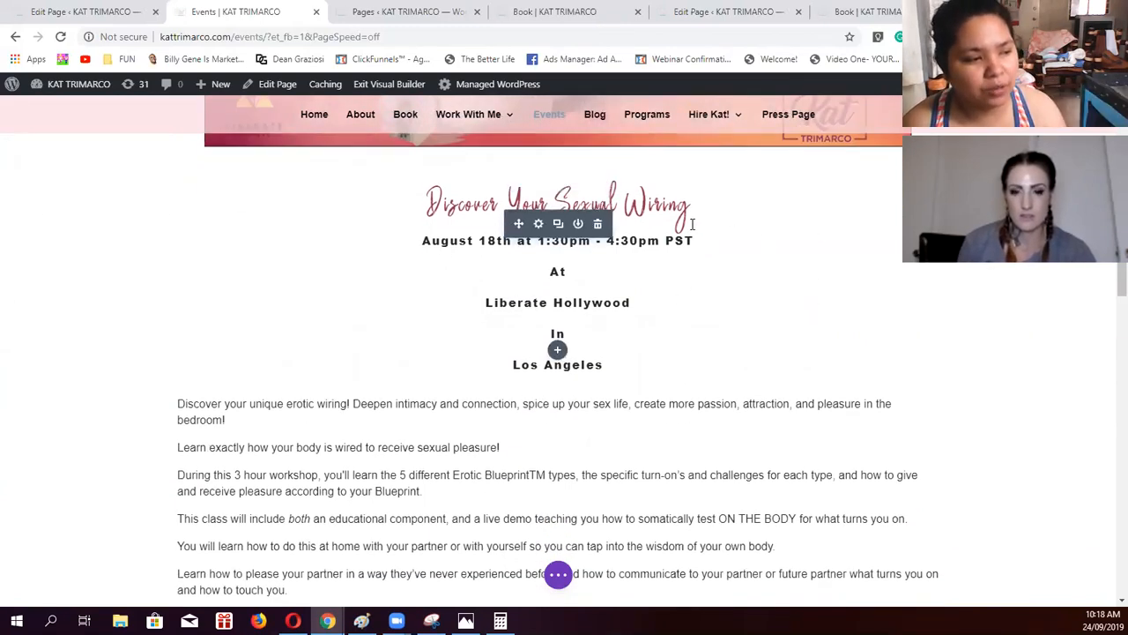
{"action": "scroll", "coordinate": [691, 224], "scroll_direction": "down", "scroll_amount": 8}
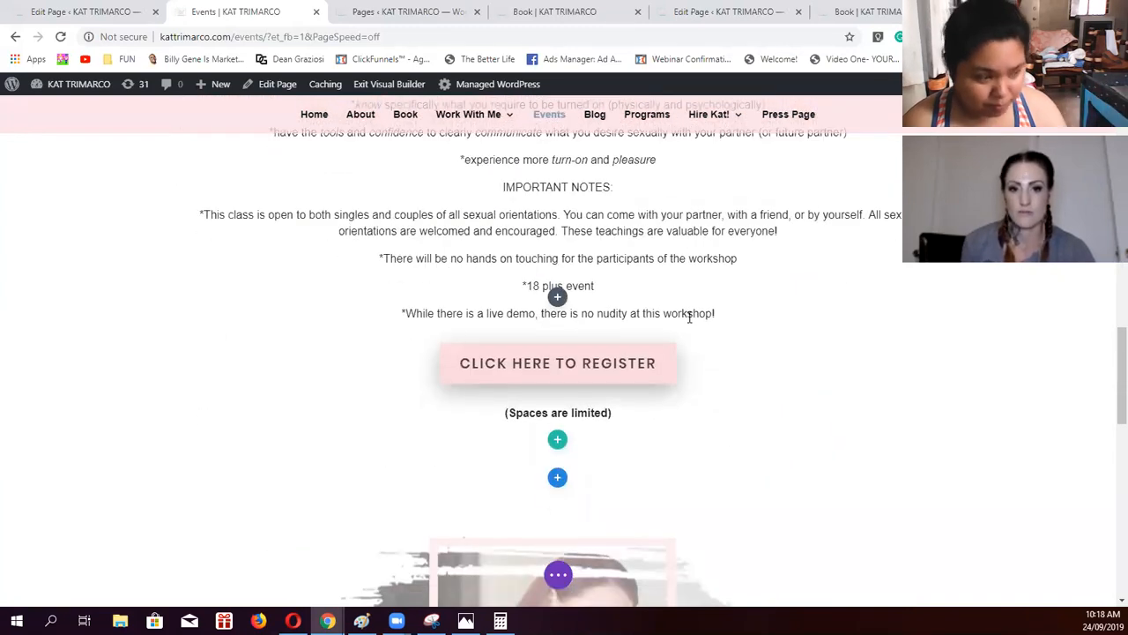
{"action": "scroll", "coordinate": [690, 335], "scroll_direction": "down", "scroll_amount": 2}
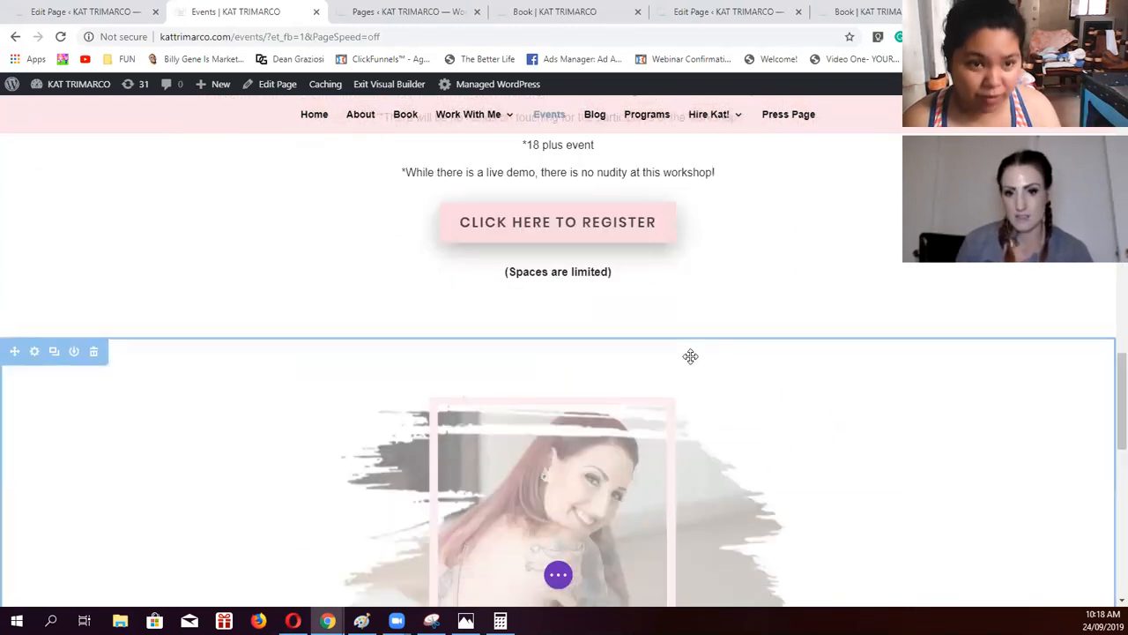
{"action": "scroll", "coordinate": [690, 357], "scroll_direction": "down", "scroll_amount": 5}
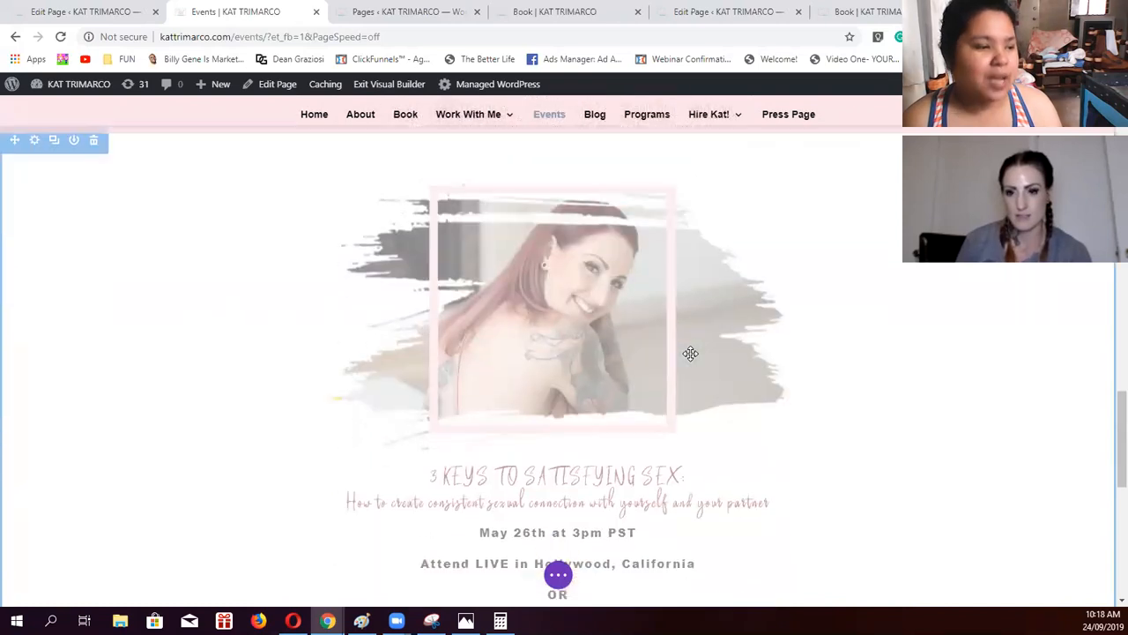
{"action": "scroll", "coordinate": [692, 357], "scroll_direction": "down", "scroll_amount": 3}
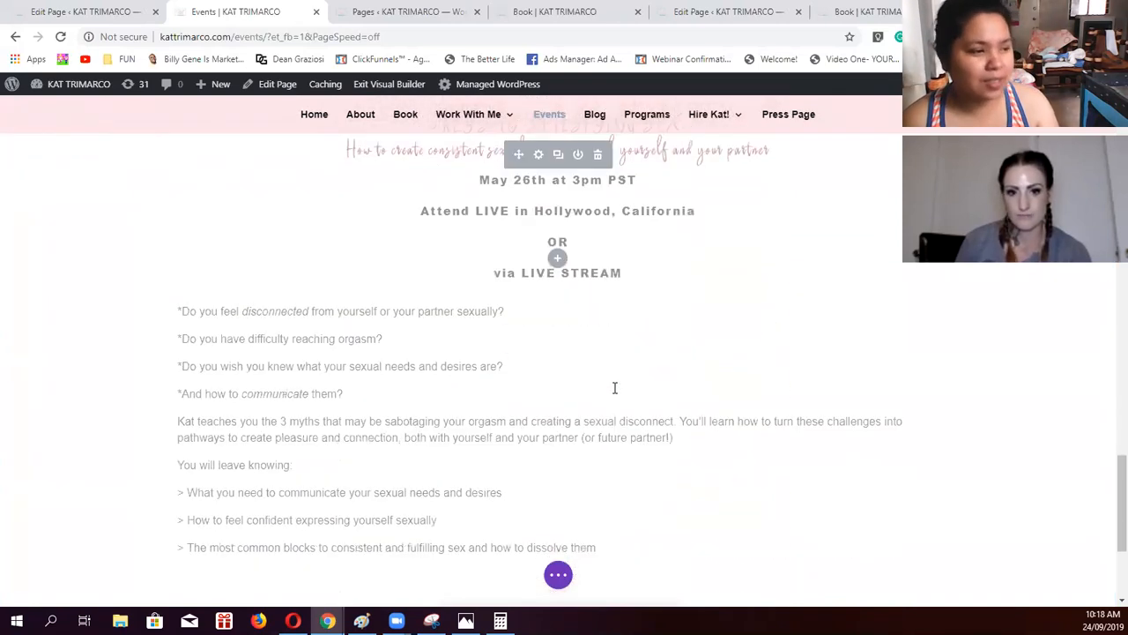
{"action": "scroll", "coordinate": [703, 406], "scroll_direction": "down", "scroll_amount": 3}
{"action": "scroll", "coordinate": [703, 401], "scroll_direction": "up", "scroll_amount": 4}
{"action": "scroll", "coordinate": [703, 397], "scroll_direction": "up", "scroll_amount": 2}
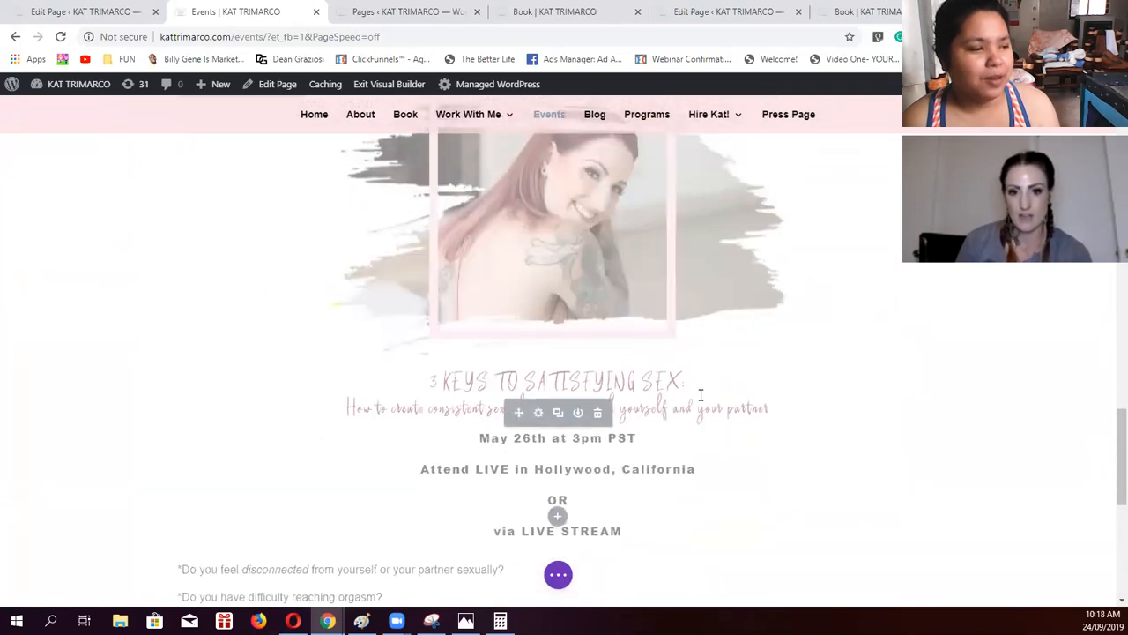
Locate the collapsed 3 KEYS TO SATISFYING SEX section in the back-end builder and compare it with its section on the Events page
{"action": "left_click", "coordinate": [88, 11]}
{"action": "scroll", "coordinate": [697, 373], "scroll_direction": "down", "scroll_amount": 1}
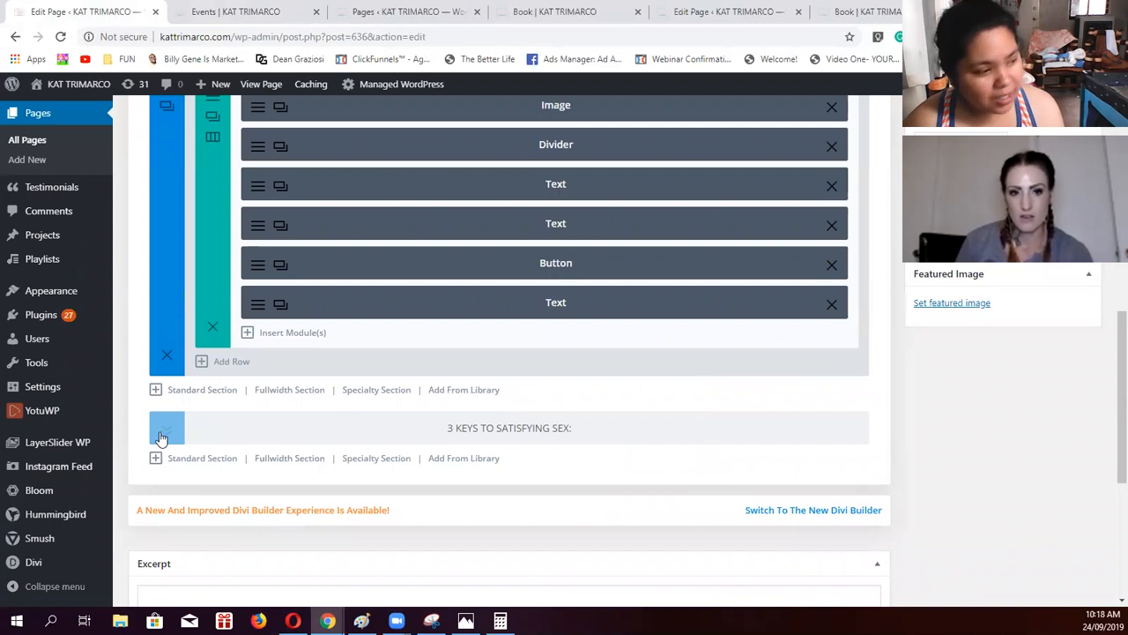
{"action": "scroll", "coordinate": [617, 493], "scroll_direction": "up", "scroll_amount": 2}
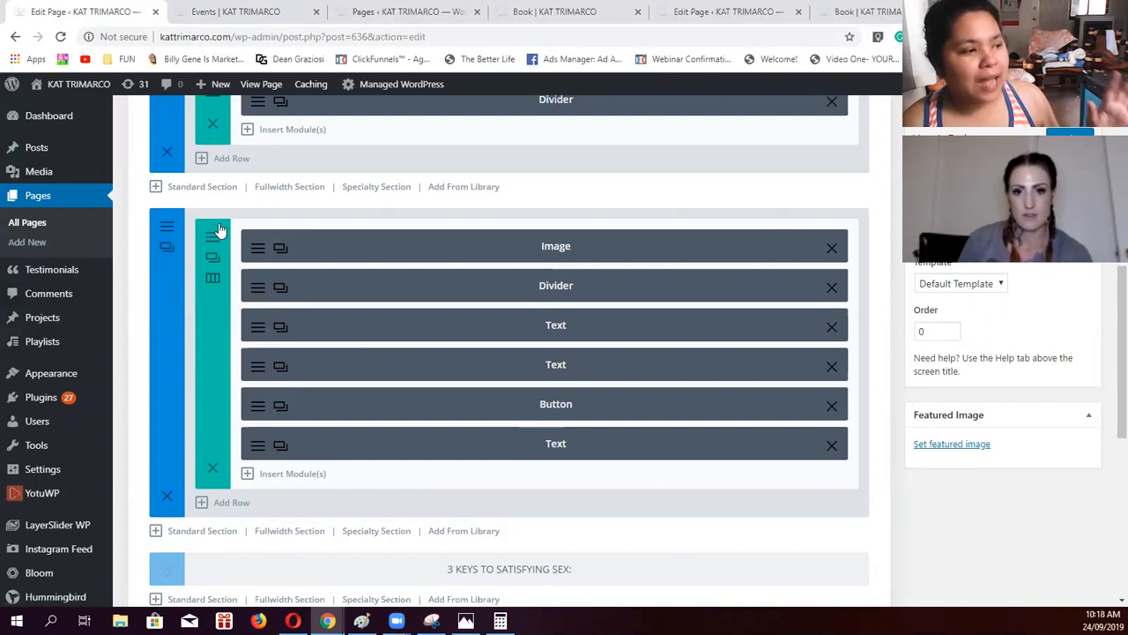
{"action": "left_click", "coordinate": [255, 11]}
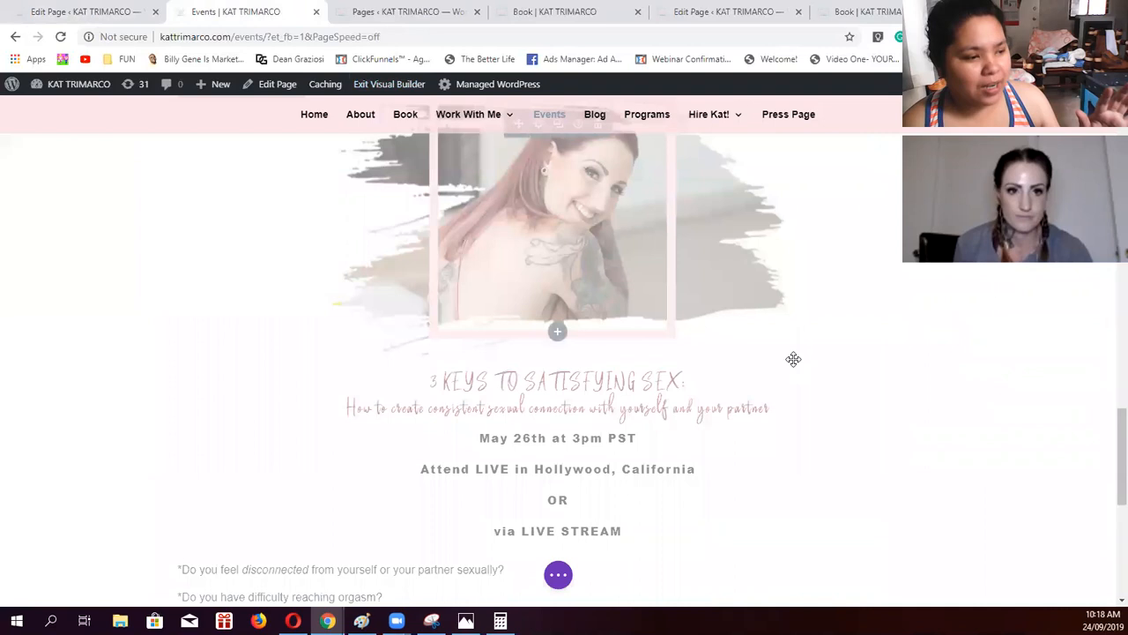
Clone the workshop section's row in the back-end builder and delete the cloned row
{"action": "left_click", "coordinate": [80, 12]}
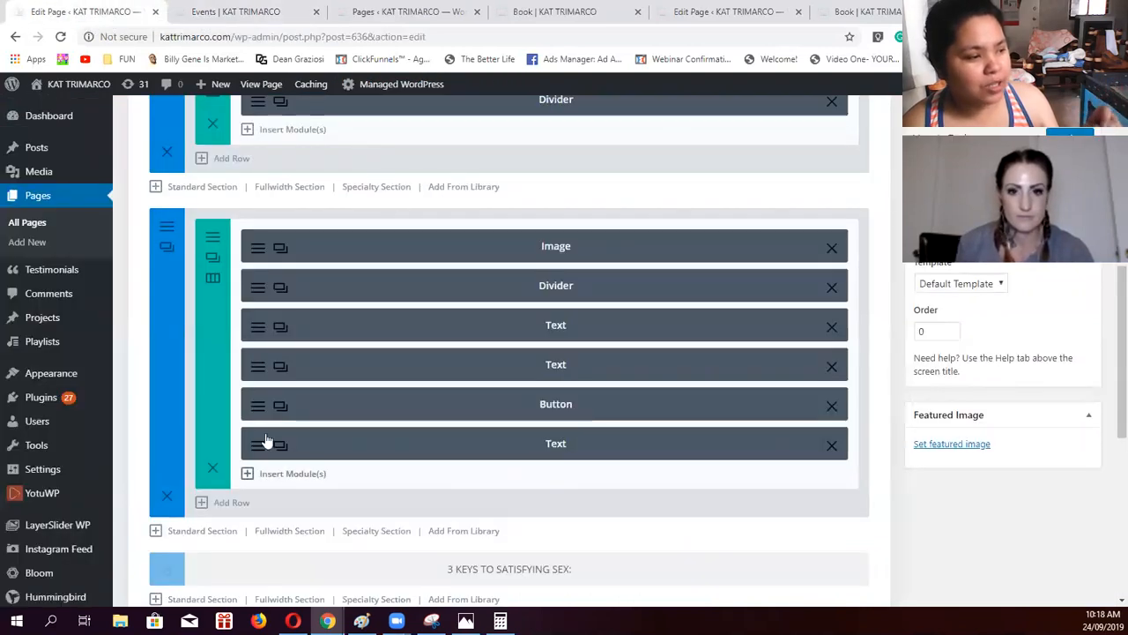
{"action": "left_click", "coordinate": [212, 265]}
{"action": "scroll", "coordinate": [615, 479], "scroll_direction": "down", "scroll_amount": 2}
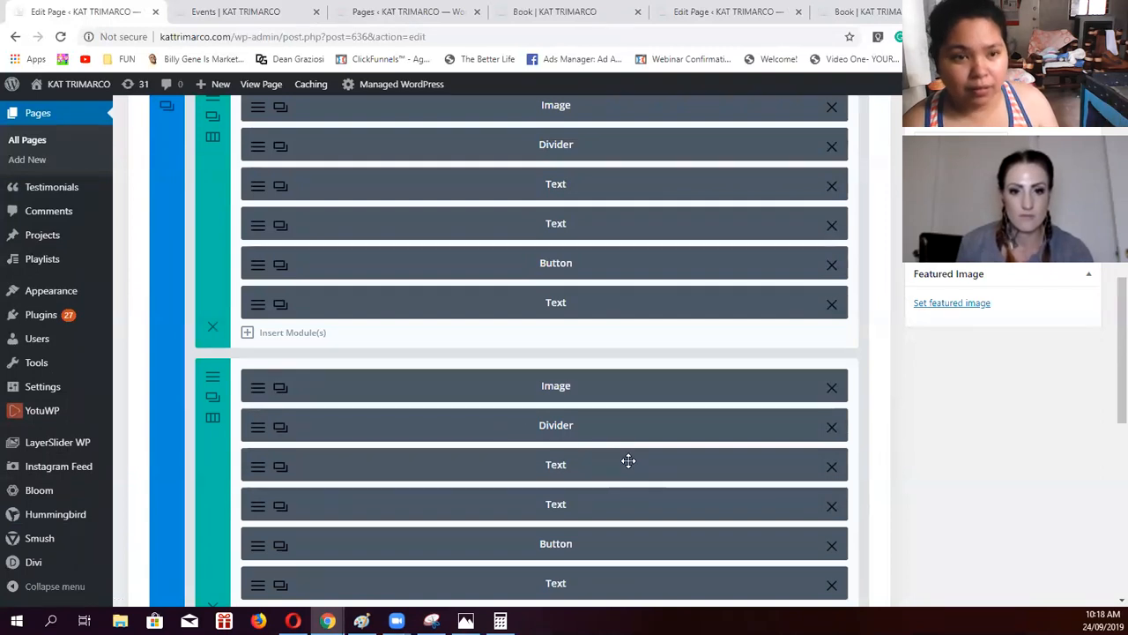
{"action": "scroll", "coordinate": [627, 461], "scroll_direction": "down", "scroll_amount": 1}
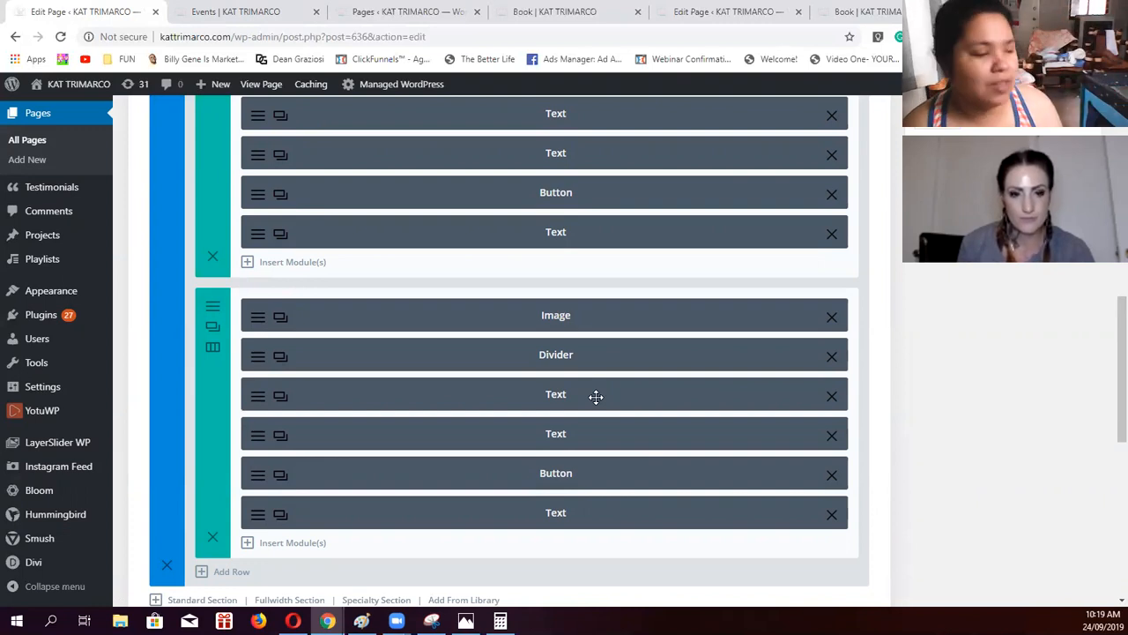
{"action": "left_click", "coordinate": [213, 539]}
{"action": "scroll", "coordinate": [604, 529], "scroll_direction": "up", "scroll_amount": 3}
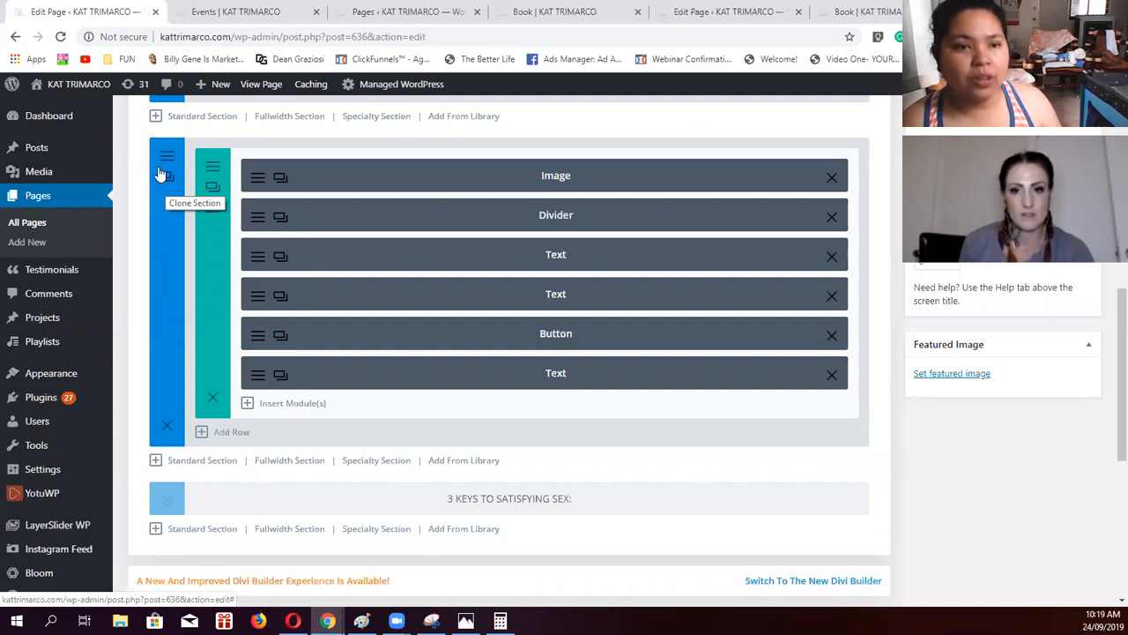
Compare the 3 Keys to Satisfying Sex content on the Events page with its collapsed section in the back-end builder
{"action": "left_click", "coordinate": [226, 12]}
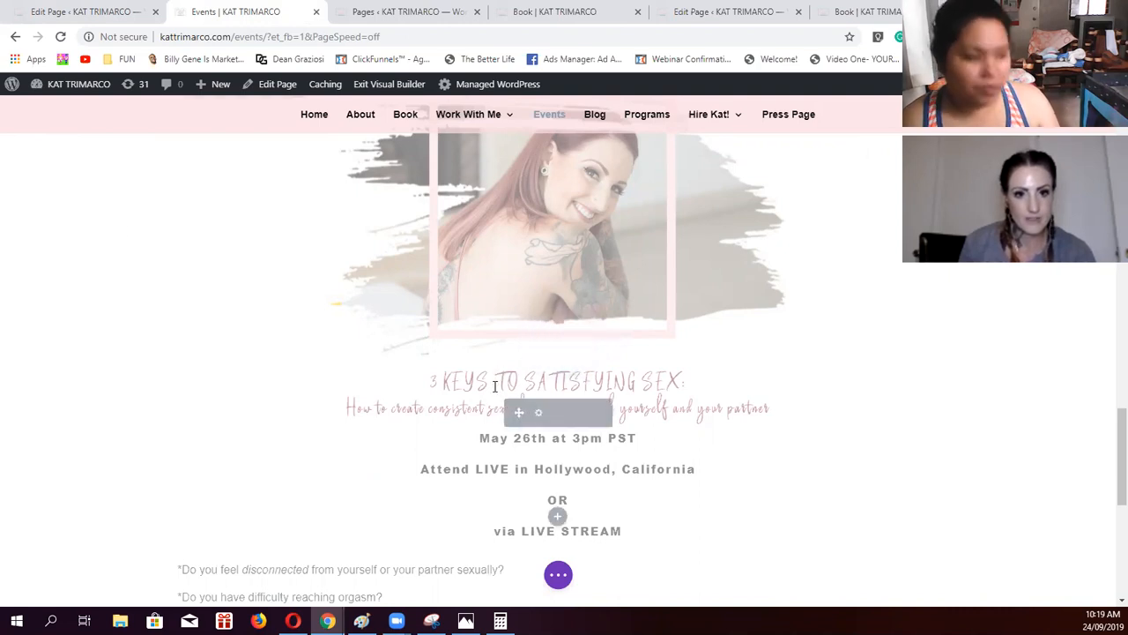
{"action": "scroll", "coordinate": [495, 385], "scroll_direction": "down", "scroll_amount": 5}
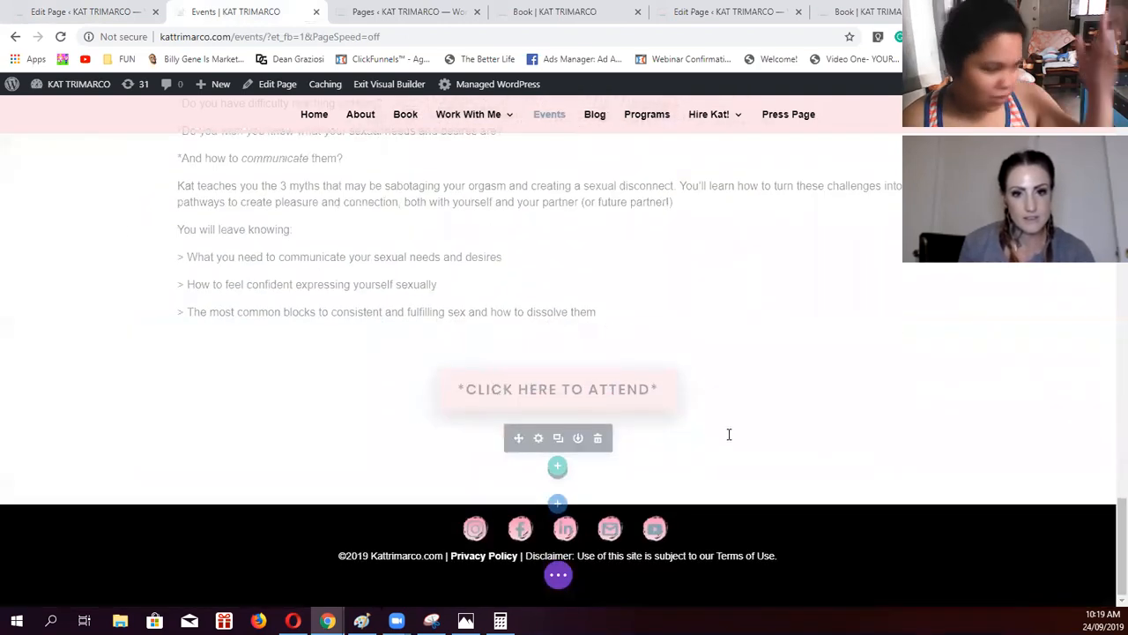
{"action": "left_click", "coordinate": [81, 11]}
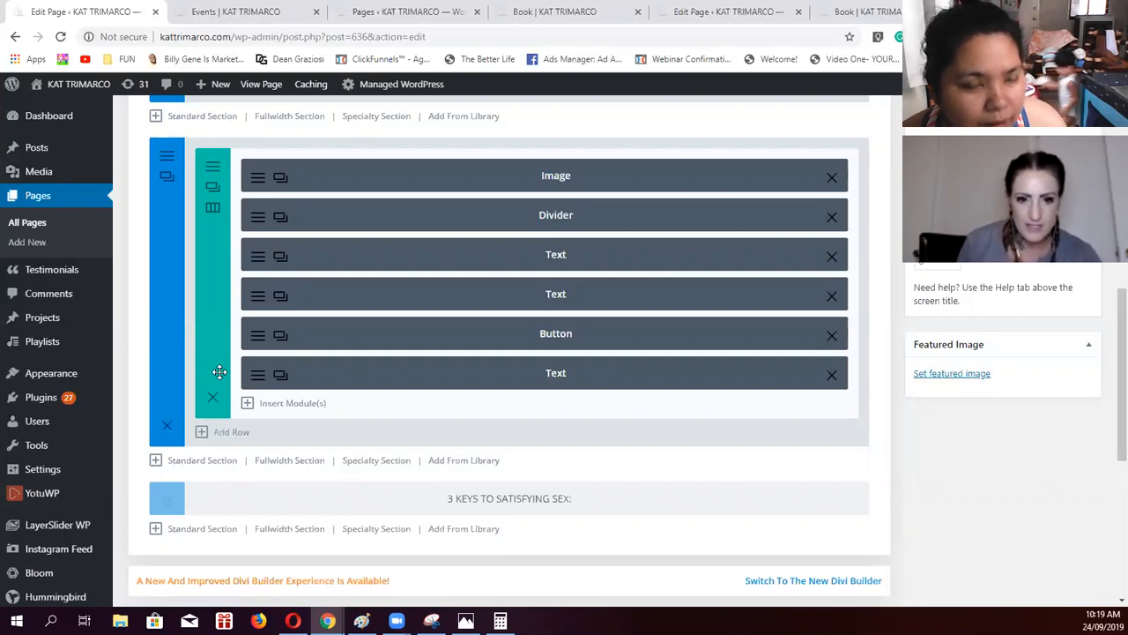
{"action": "scroll", "coordinate": [206, 436], "scroll_direction": "down", "scroll_amount": 2}
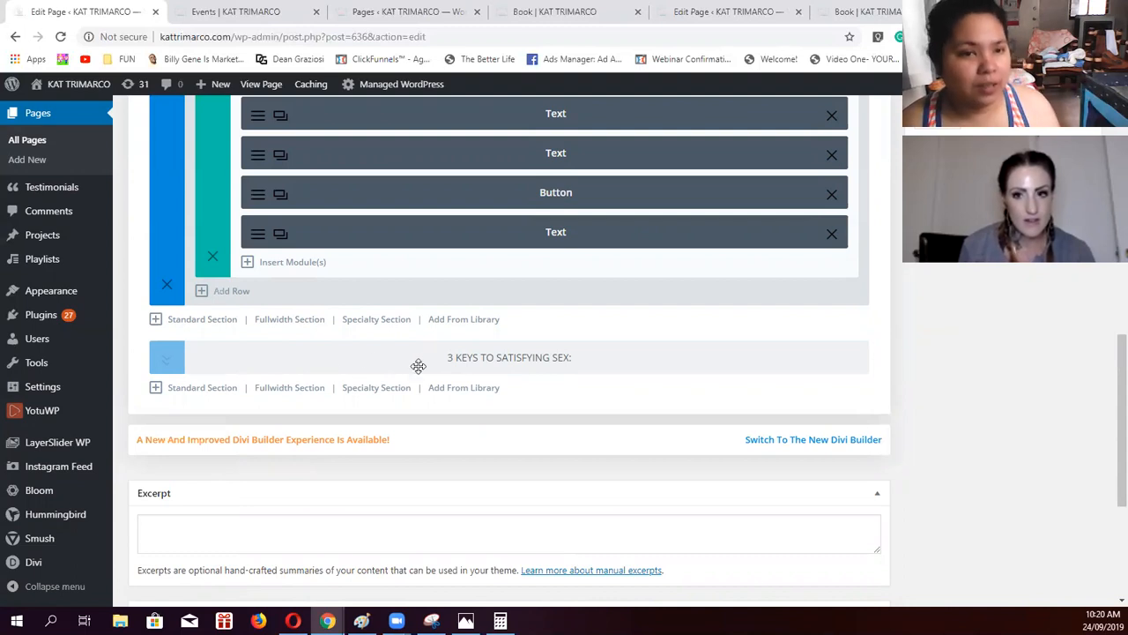
{"action": "scroll", "coordinate": [418, 365], "scroll_direction": "up", "scroll_amount": 2}
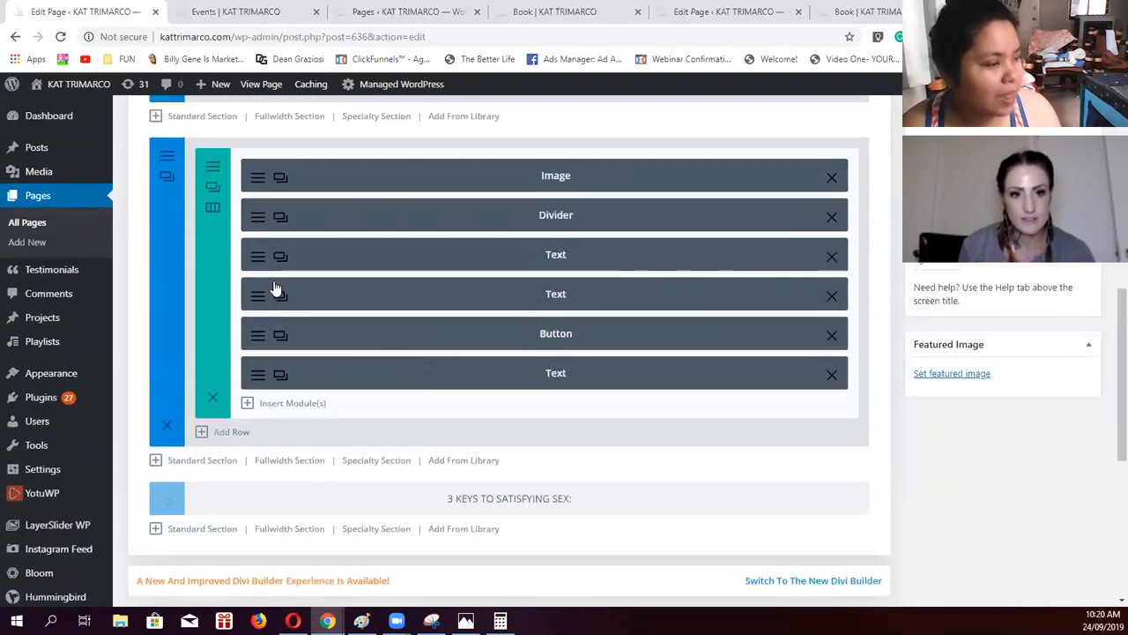
Show the workshop row's options, including the phone, tablet and desktop choices for Disable, and dismiss them
{"action": "right_click", "coordinate": [214, 168]}
{"action": "scroll", "coordinate": [214, 169], "scroll_direction": "up", "scroll_amount": 3}
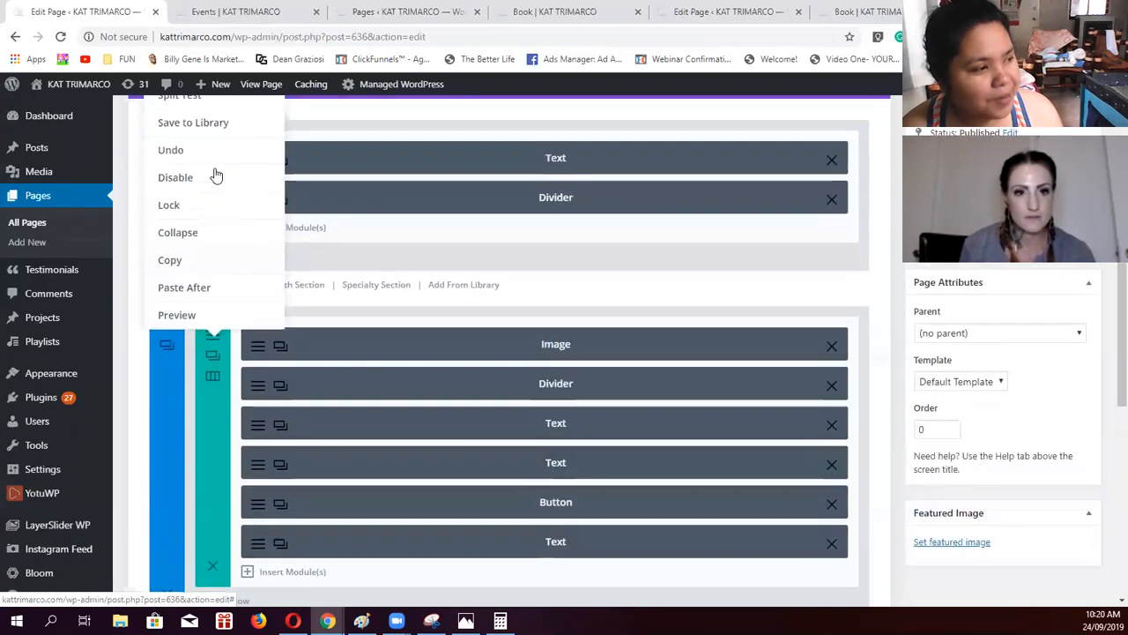
{"action": "scroll", "coordinate": [216, 174], "scroll_direction": "up", "scroll_amount": 1}
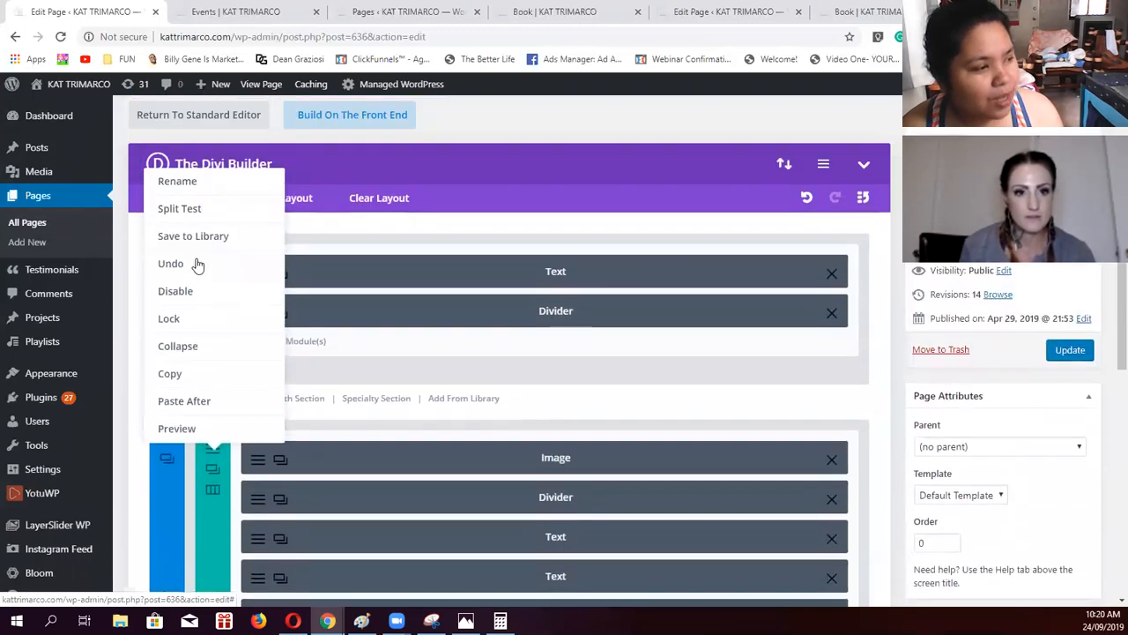
{"action": "mouse_move", "coordinate": [186, 295]}
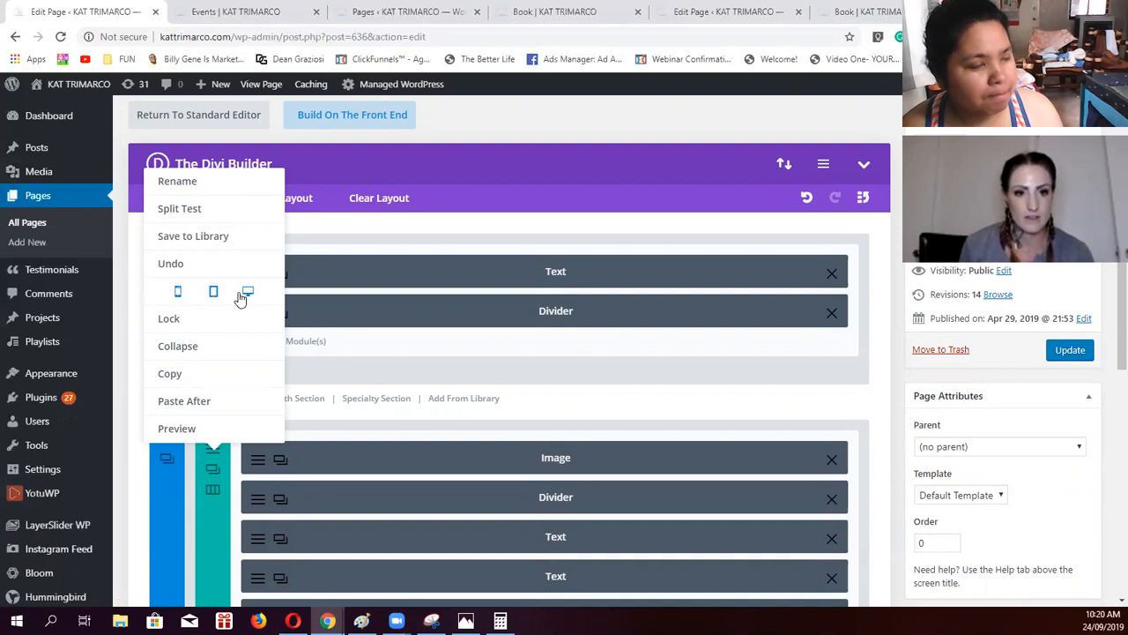
{"action": "left_click", "coordinate": [740, 128]}
{"action": "scroll", "coordinate": [580, 277], "scroll_direction": "down", "scroll_amount": 2}
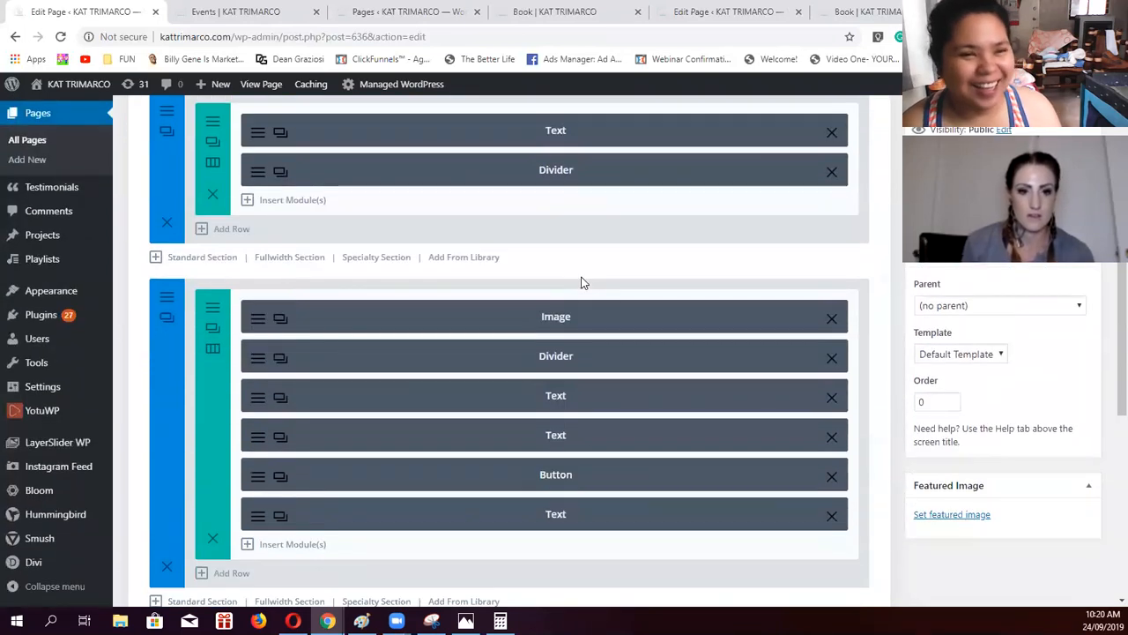
{"action": "scroll", "coordinate": [581, 280], "scroll_direction": "down", "scroll_amount": 4}
{"action": "scroll", "coordinate": [585, 269], "scroll_direction": "up", "scroll_amount": 3}
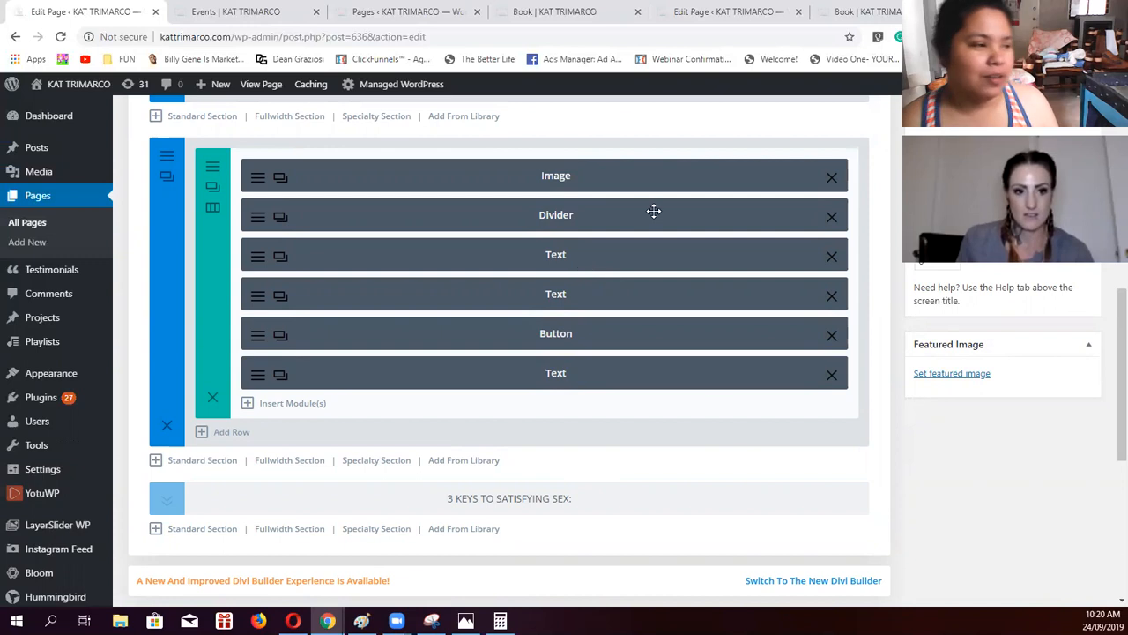
{"action": "scroll", "coordinate": [661, 397], "scroll_direction": "up", "scroll_amount": 2}
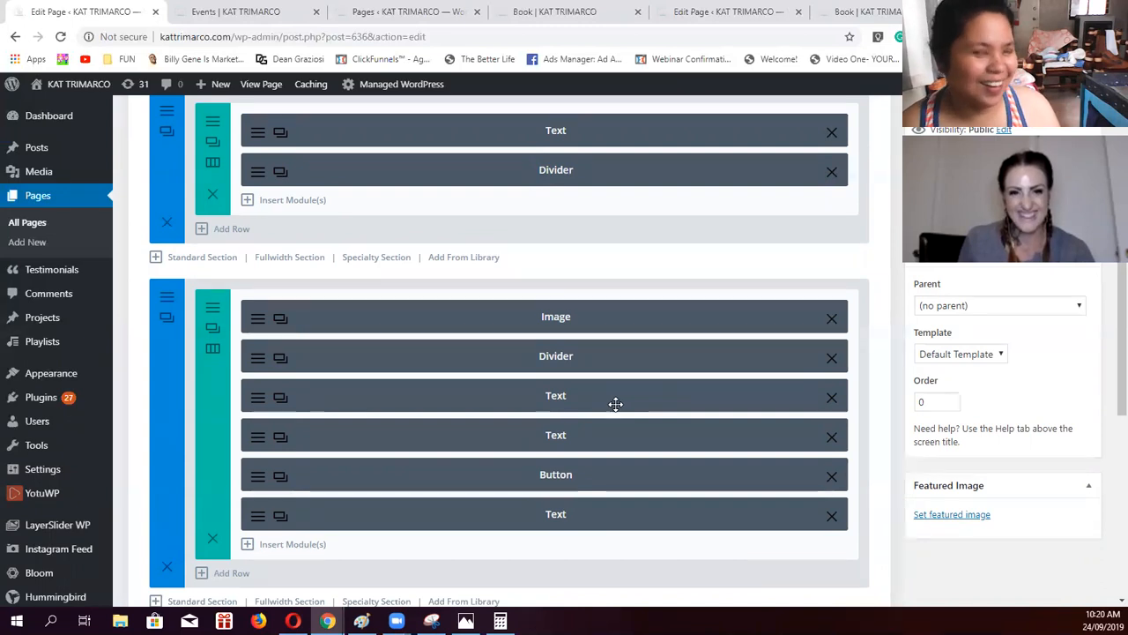
{"action": "scroll", "coordinate": [473, 471], "scroll_direction": "down", "scroll_amount": 1}
{"action": "scroll", "coordinate": [401, 486], "scroll_direction": "up", "scroll_amount": 2}
{"action": "scroll", "coordinate": [401, 486], "scroll_direction": "up", "scroll_amount": 2}
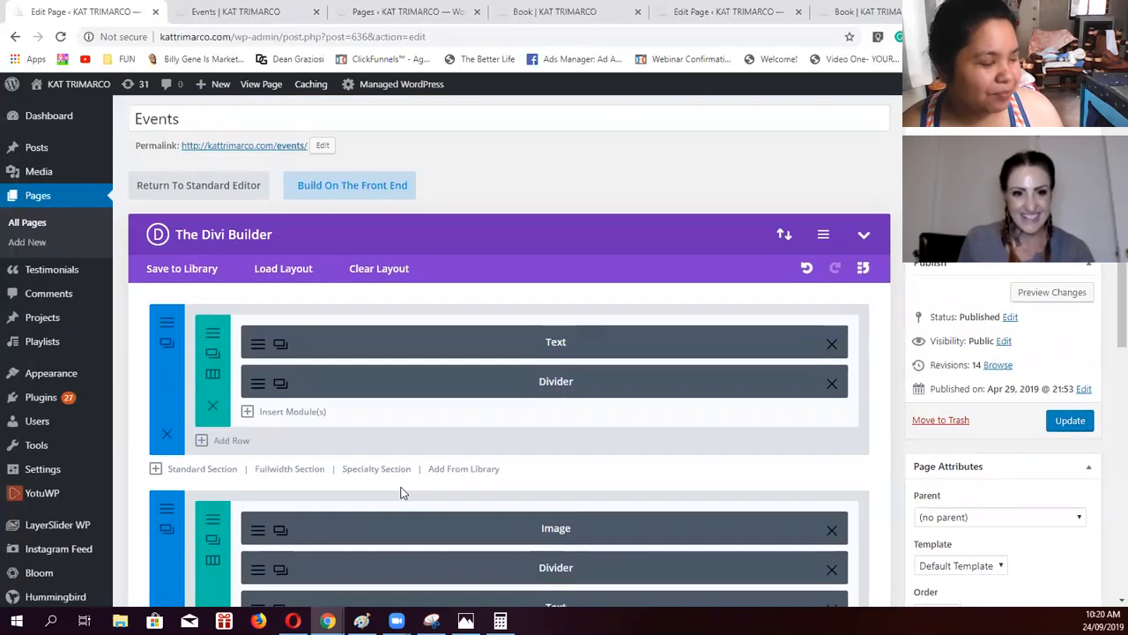
{"action": "scroll", "coordinate": [401, 492], "scroll_direction": "down", "scroll_amount": 5}
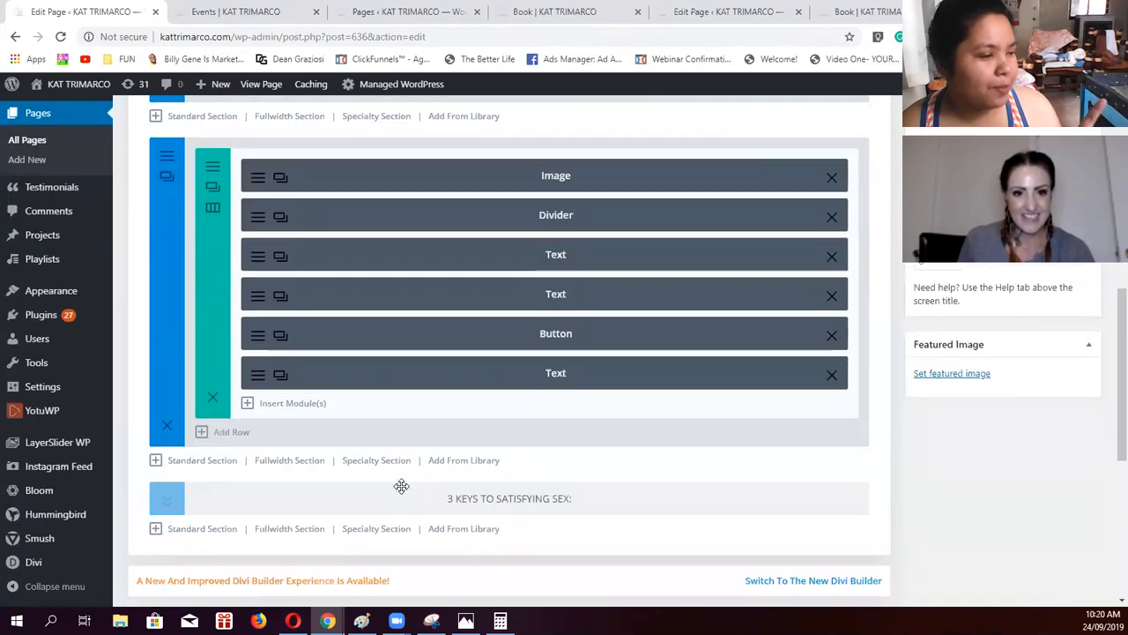
{"action": "scroll", "coordinate": [401, 486], "scroll_direction": "up", "scroll_amount": 1}
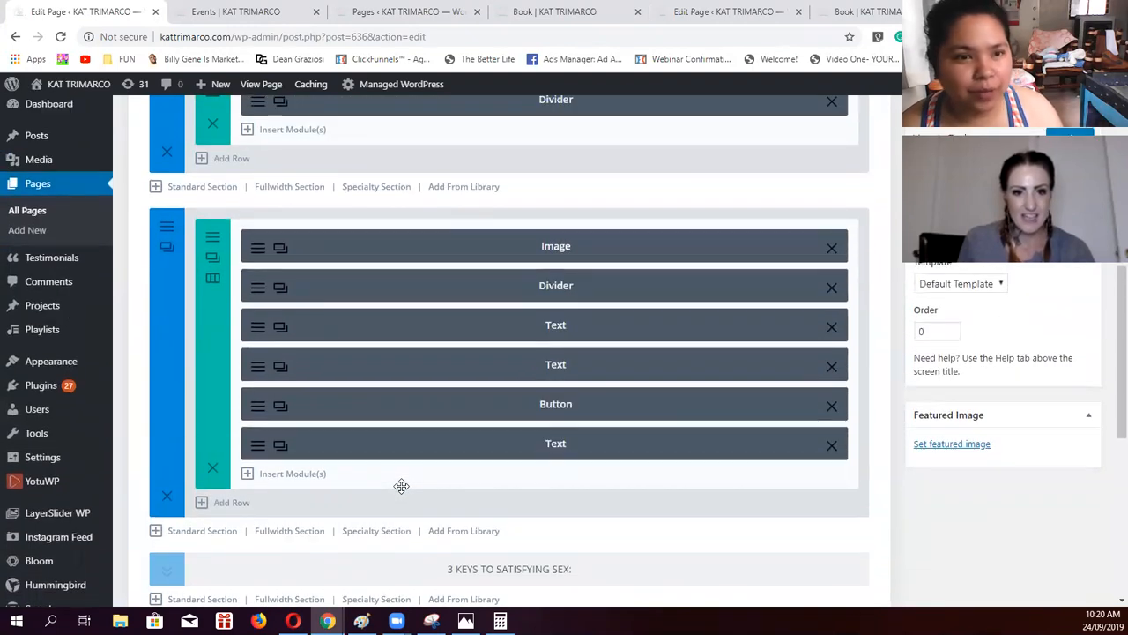
{"action": "scroll", "coordinate": [401, 486], "scroll_direction": "up", "scroll_amount": 1}
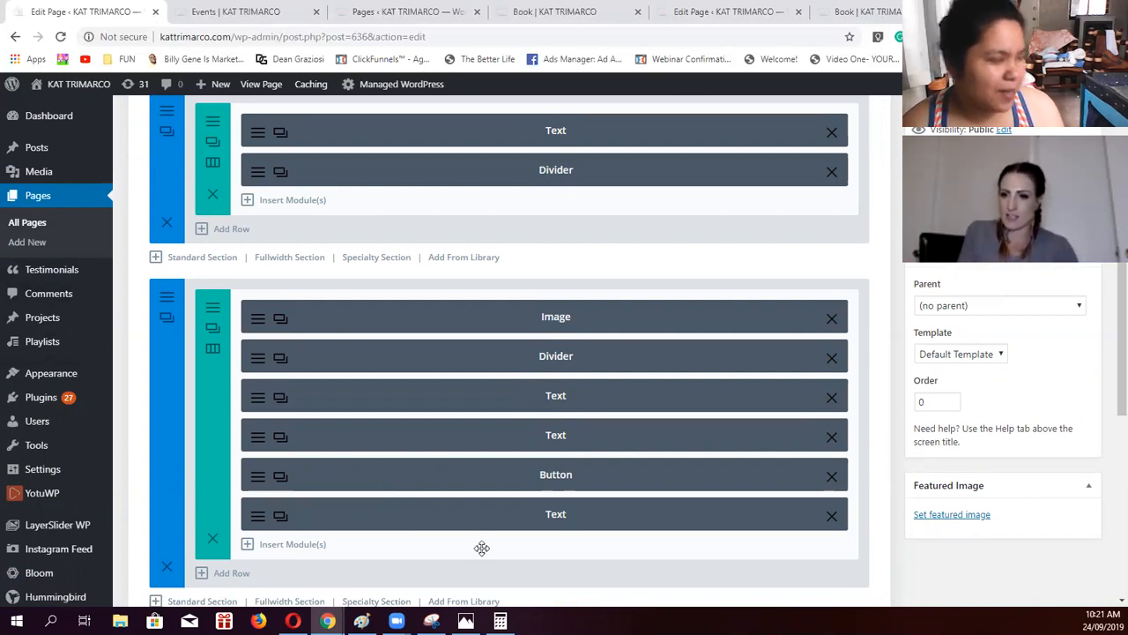
{"action": "scroll", "coordinate": [459, 487], "scroll_direction": "up", "scroll_amount": 2}
{"action": "scroll", "coordinate": [442, 408], "scroll_direction": "down", "scroll_amount": 2}
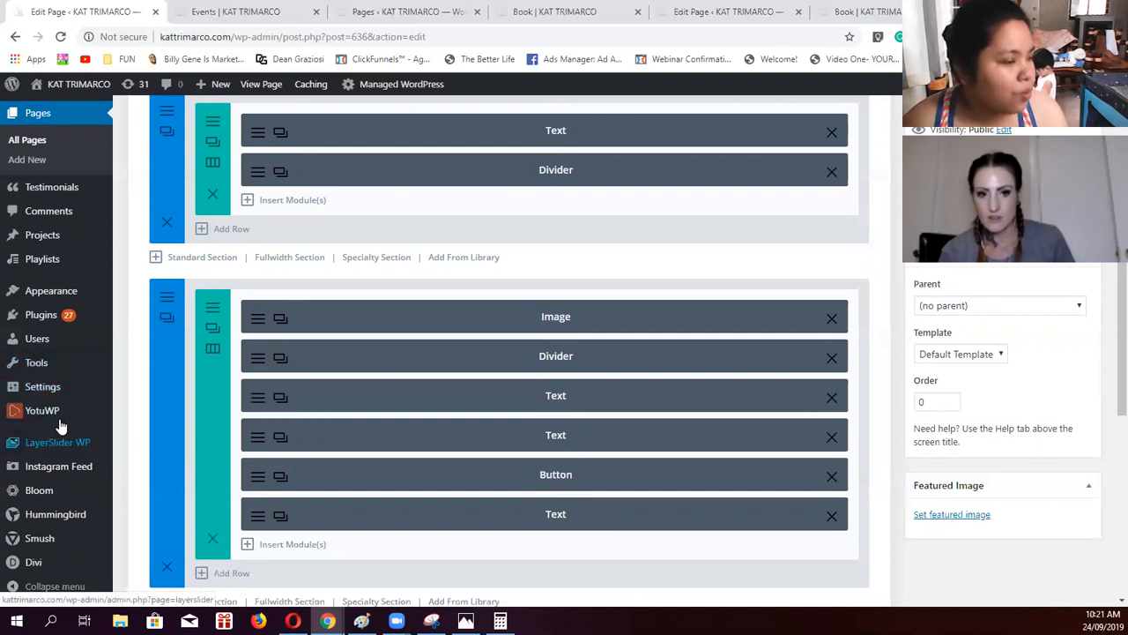
{"action": "scroll", "coordinate": [60, 426], "scroll_direction": "down", "scroll_amount": 2}
{"action": "scroll", "coordinate": [544, 383], "scroll_direction": "up", "scroll_amount": 2}
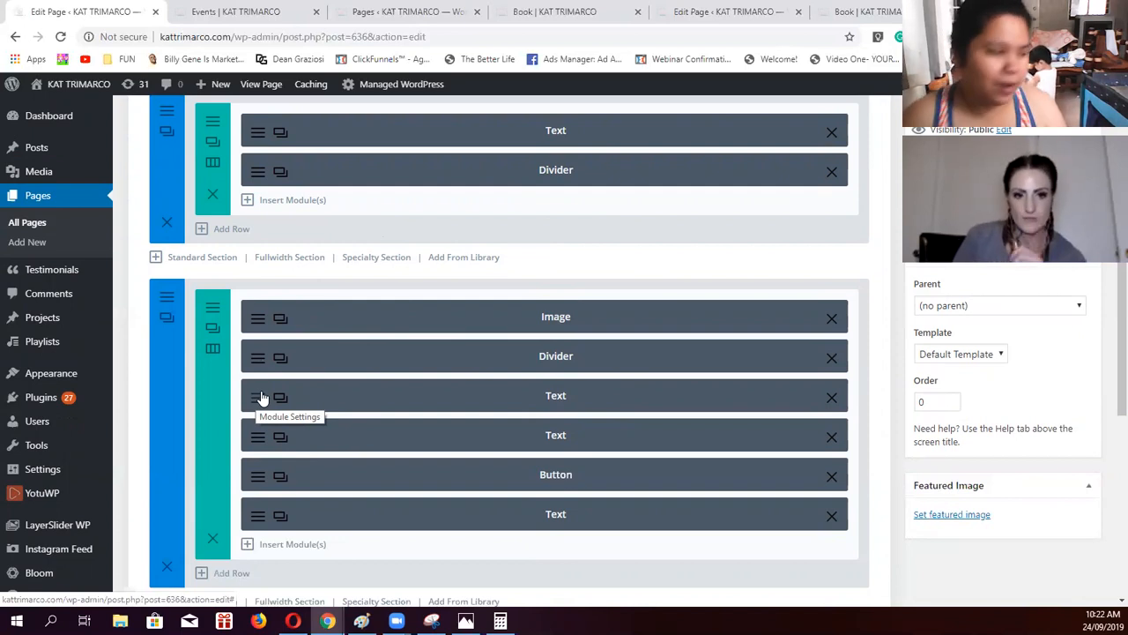
Look over the Divi and Appearance options in the WordPress admin navigation
{"action": "scroll", "coordinate": [41, 454], "scroll_direction": "down", "scroll_amount": 2}
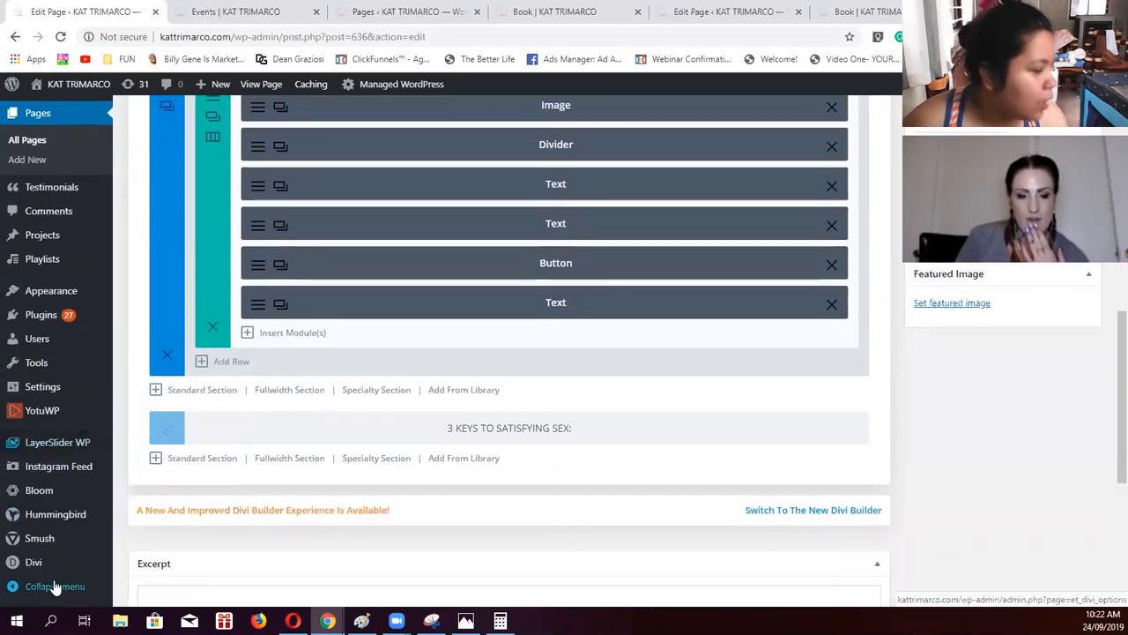
{"action": "mouse_move", "coordinate": [39, 571]}
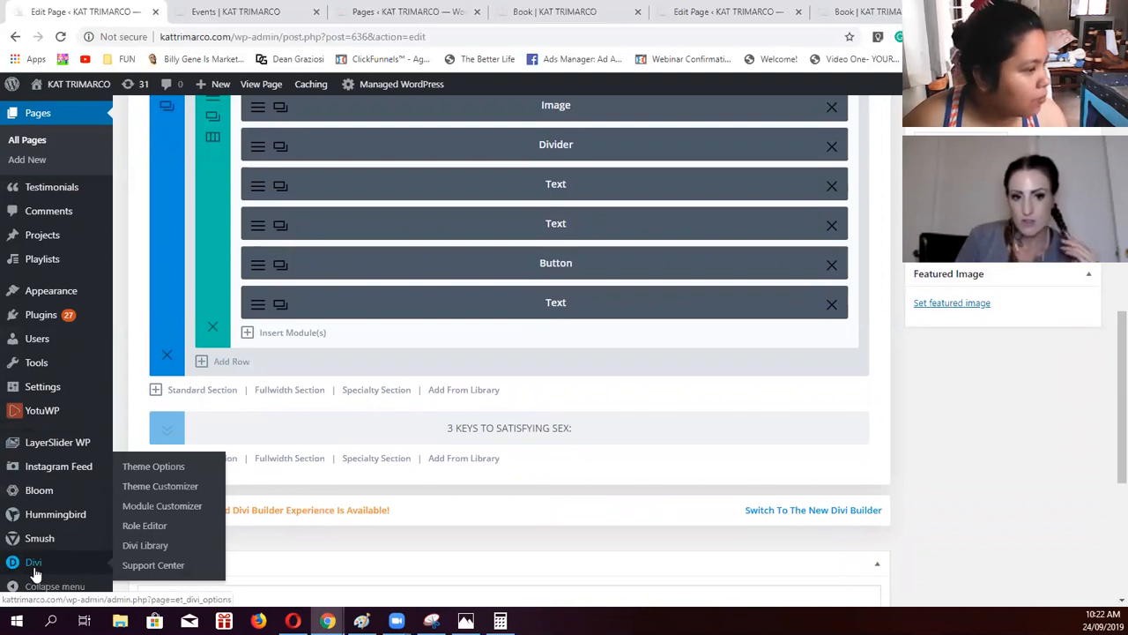
{"action": "mouse_move", "coordinate": [50, 290]}
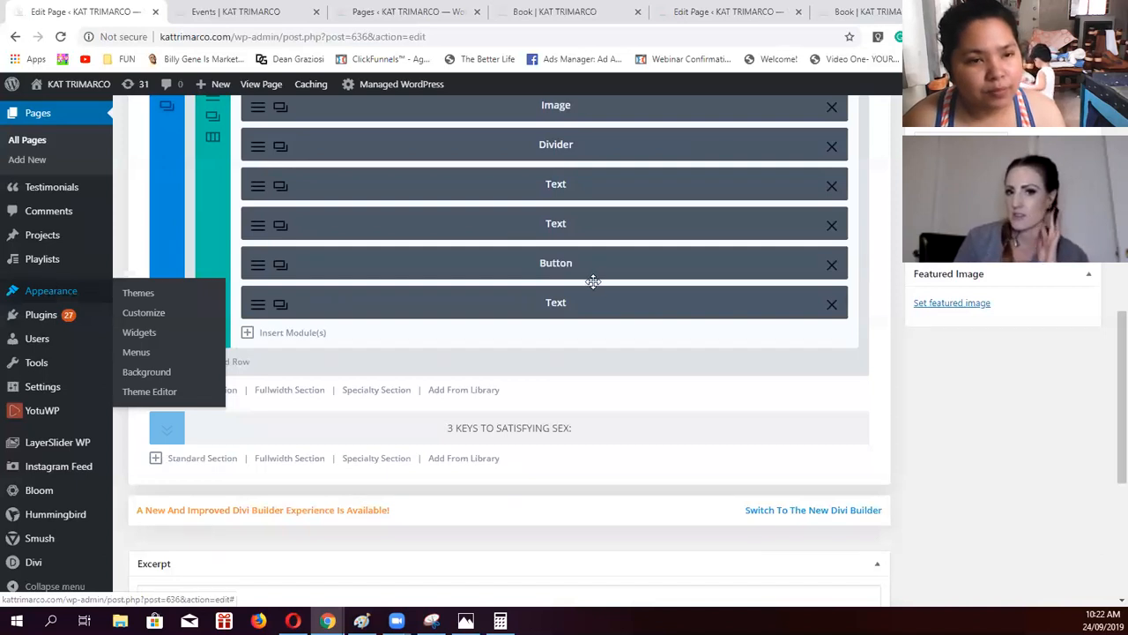
{"action": "scroll", "coordinate": [499, 346], "scroll_direction": "up", "scroll_amount": 1}
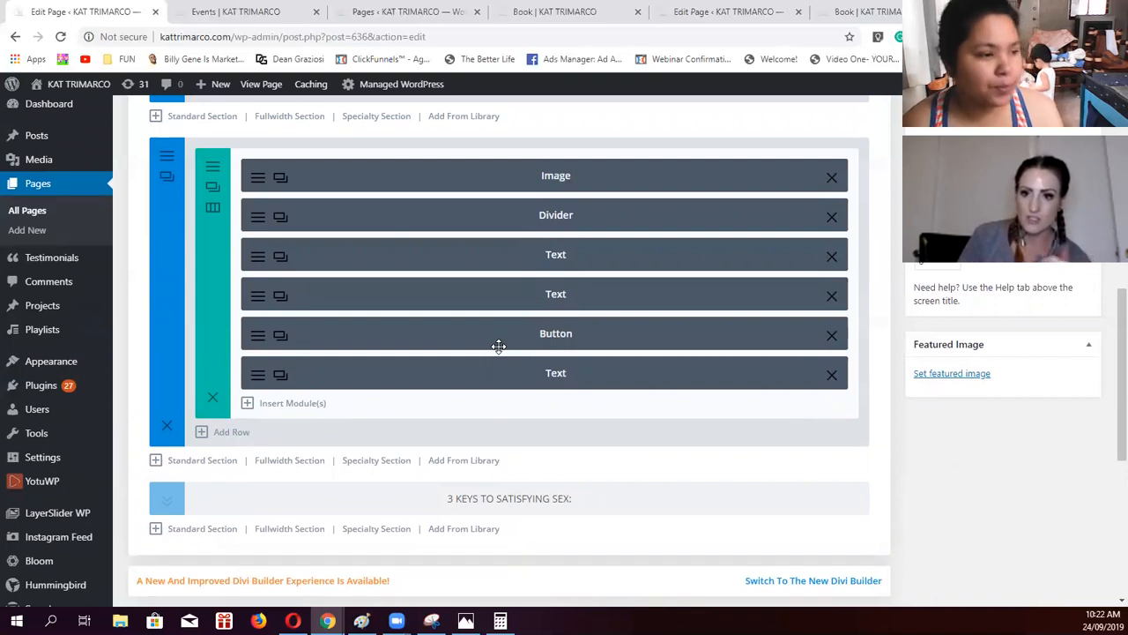
{"action": "scroll", "coordinate": [499, 346], "scroll_direction": "up", "scroll_amount": 1}
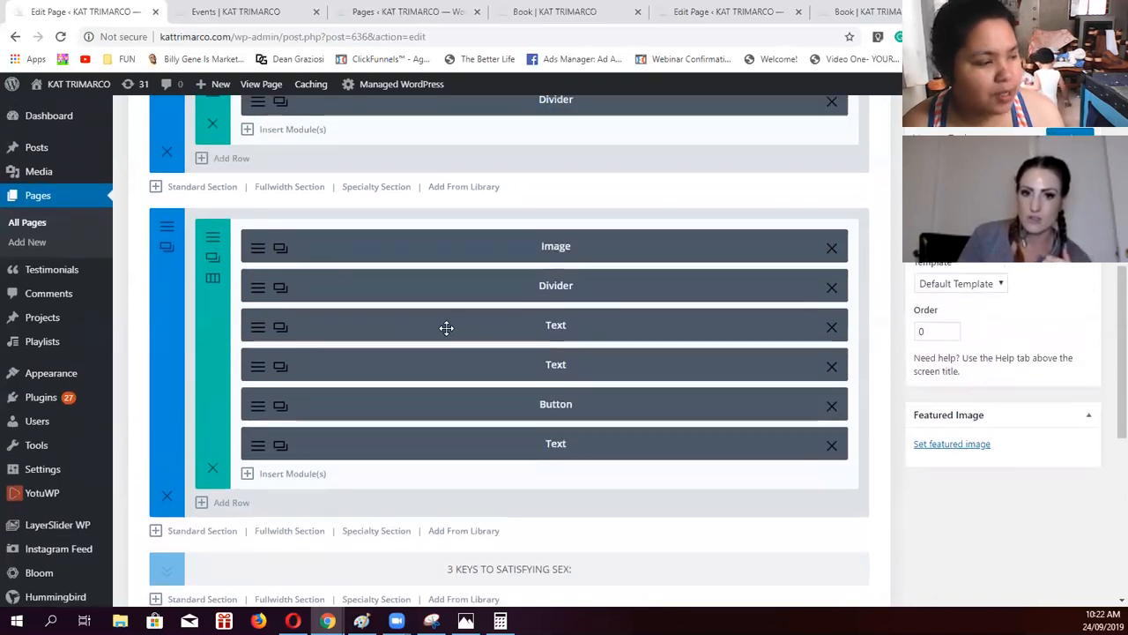
{"action": "scroll", "coordinate": [38, 352], "scroll_direction": "down", "scroll_amount": 4}
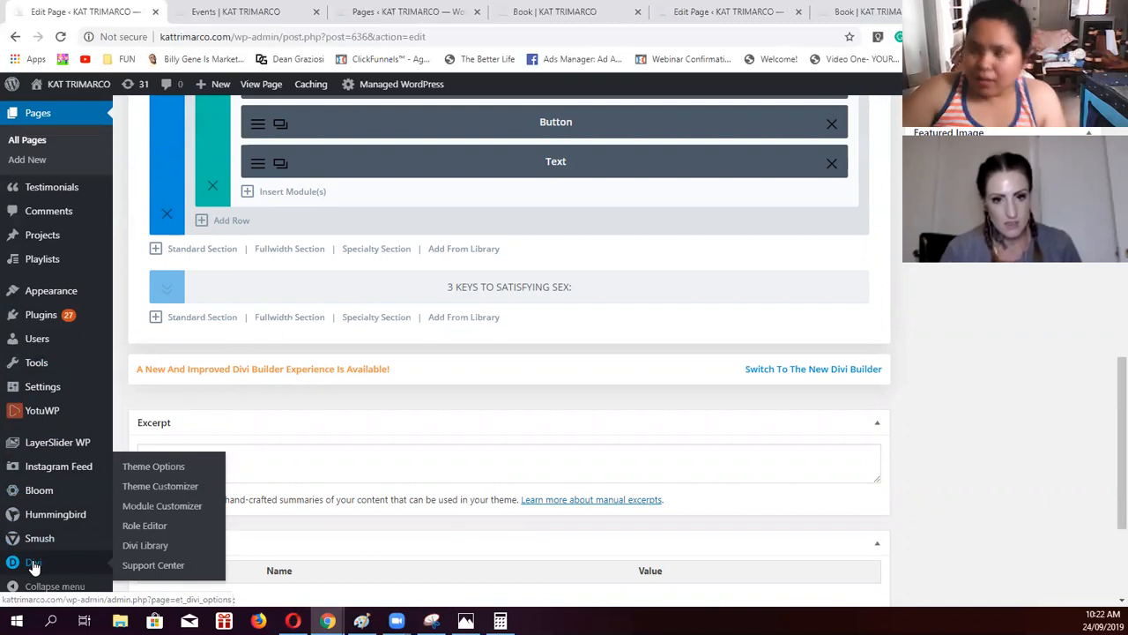
{"action": "scroll", "coordinate": [508, 413], "scroll_direction": "up", "scroll_amount": 2}
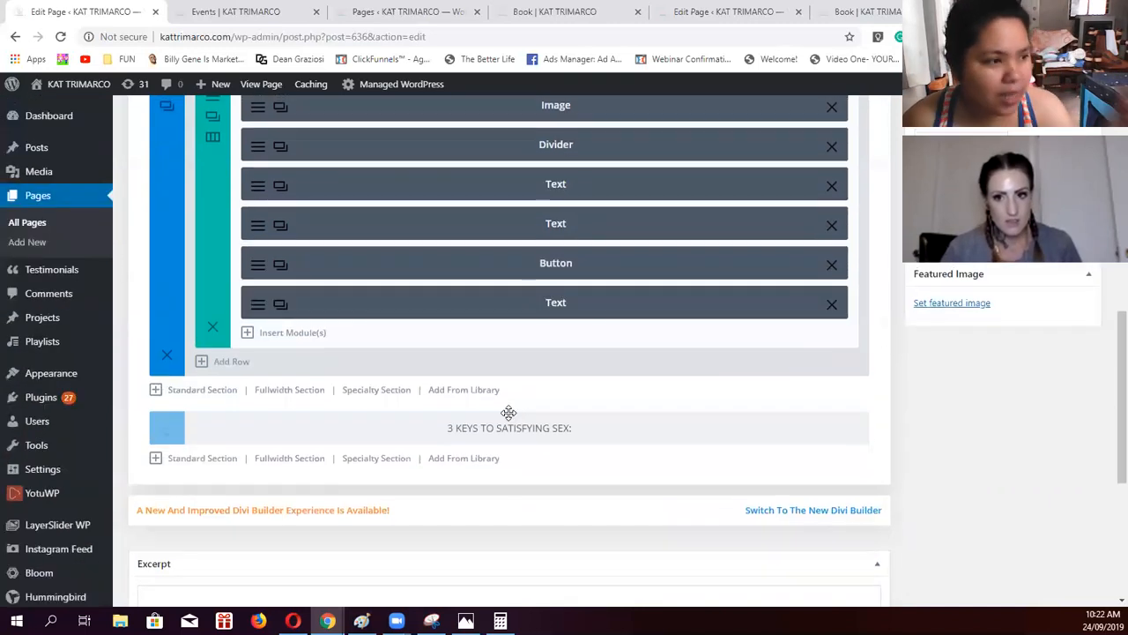
{"action": "scroll", "coordinate": [509, 412], "scroll_direction": "up", "scroll_amount": 2}
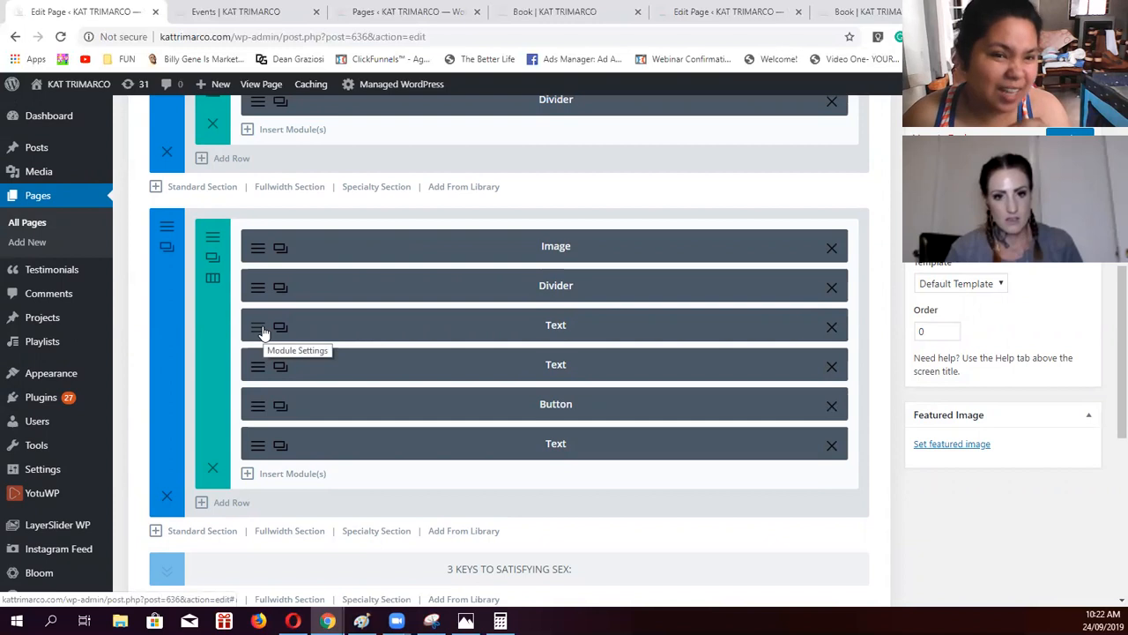
{"action": "scroll", "coordinate": [500, 339], "scroll_direction": "down", "scroll_amount": 1}
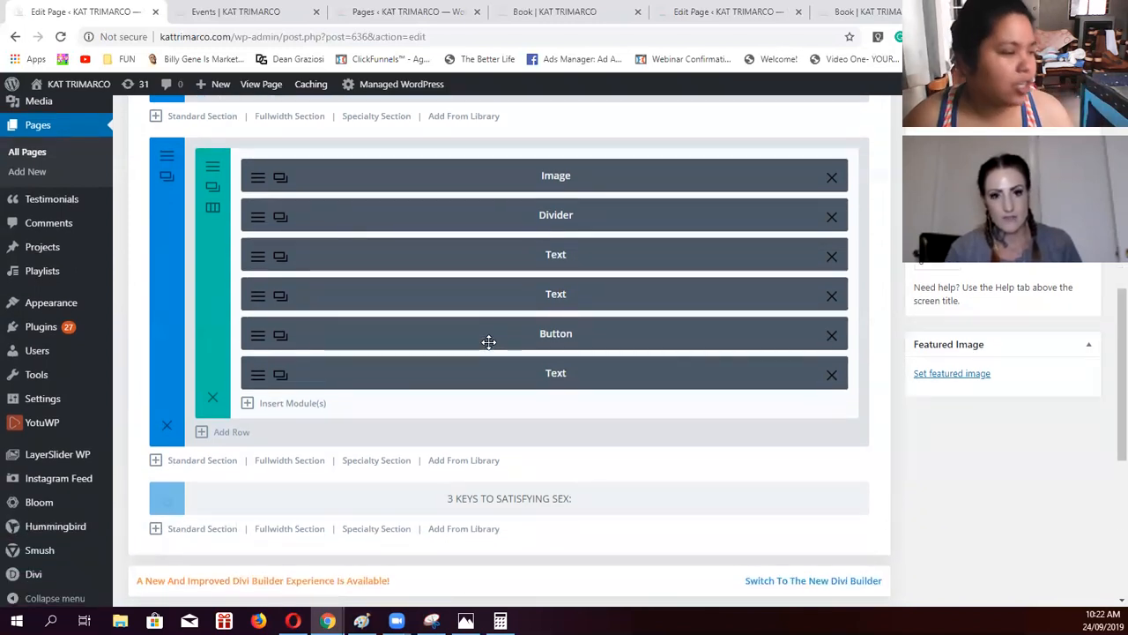
{"action": "scroll", "coordinate": [75, 529], "scroll_direction": "down", "scroll_amount": 2}
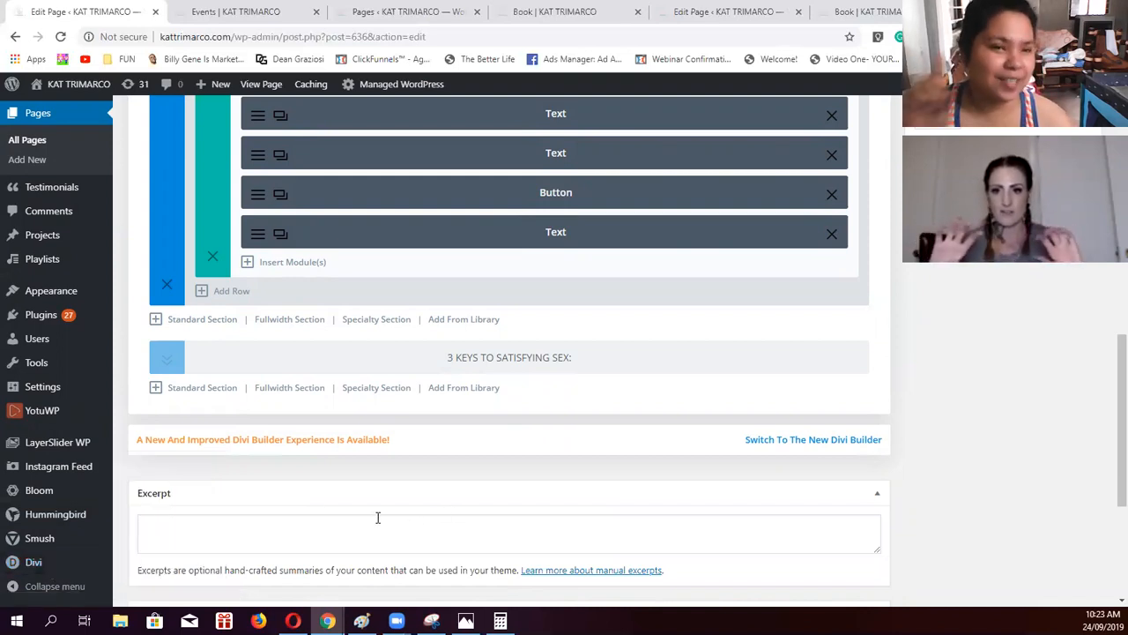
{"action": "scroll", "coordinate": [365, 486], "scroll_direction": "up", "scroll_amount": 3}
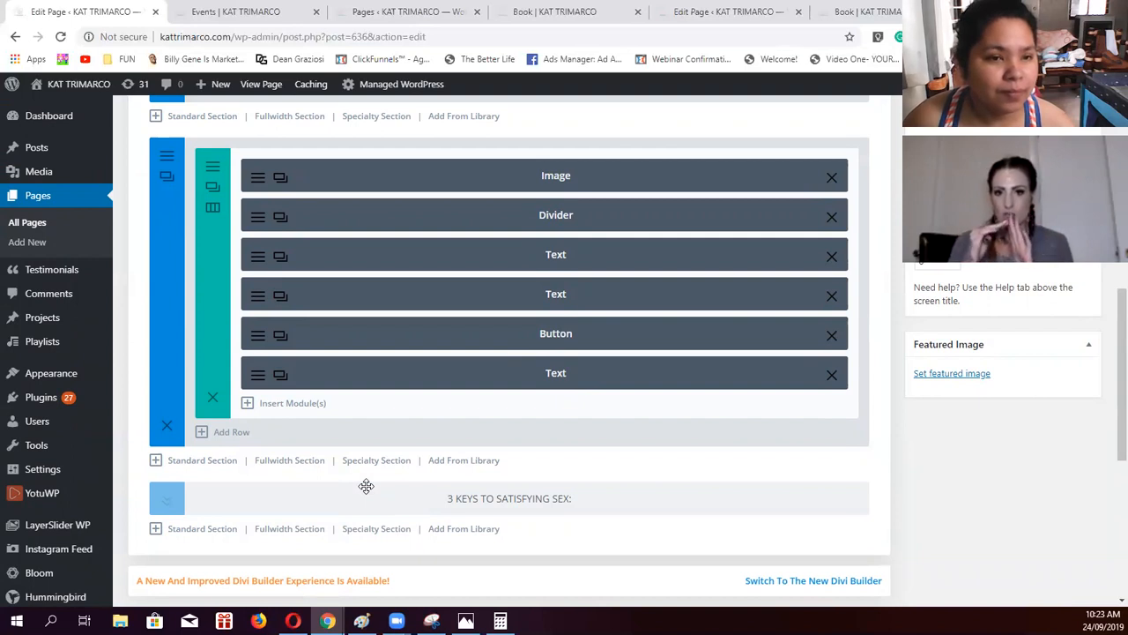
Change the admin label of the workshop row's first Text module to "Text - Title w/ Event Detail" and save it
{"action": "scroll", "coordinate": [365, 485], "scroll_direction": "up", "scroll_amount": 2}
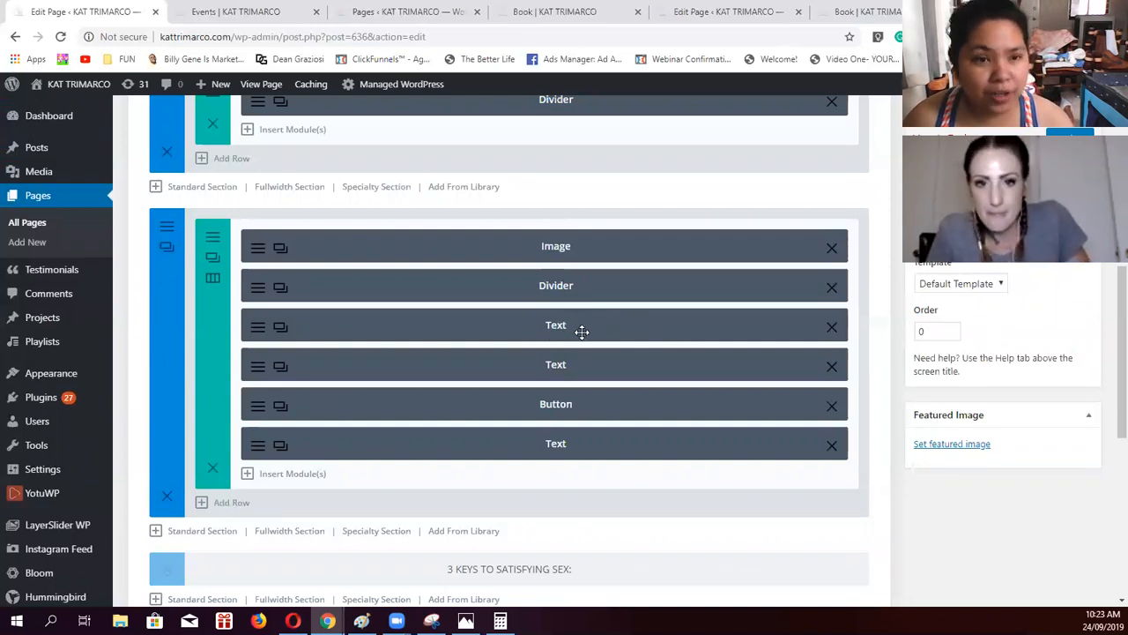
{"action": "left_click", "coordinate": [260, 333]}
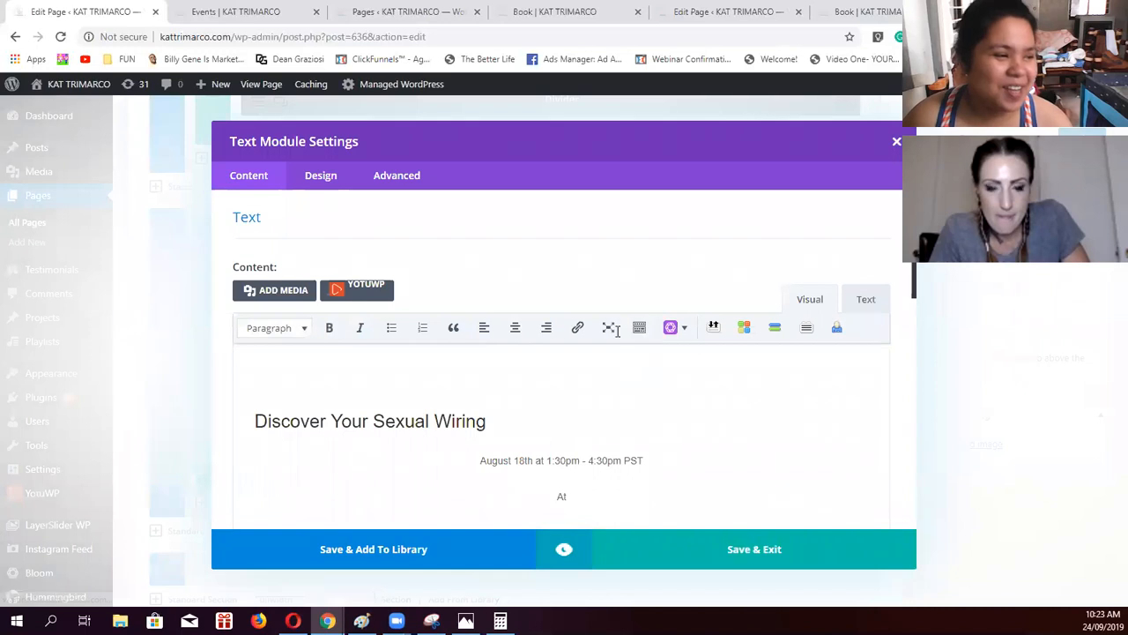
{"action": "scroll", "coordinate": [635, 378], "scroll_direction": "down", "scroll_amount": 5}
{"action": "scroll", "coordinate": [443, 429], "scroll_direction": "down", "scroll_amount": 3}
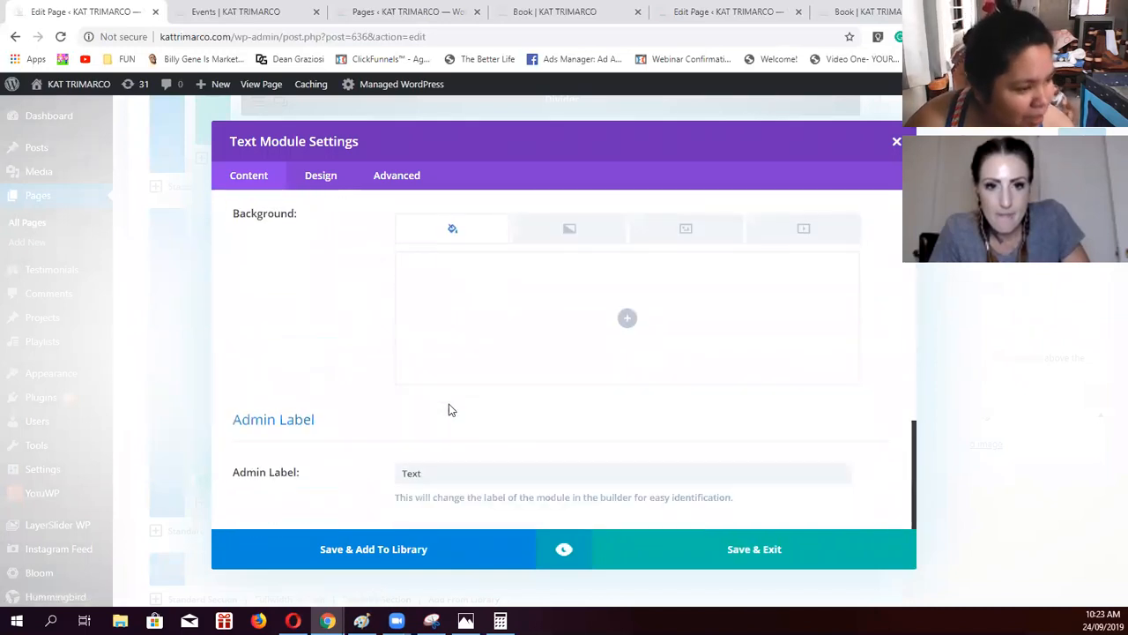
{"action": "left_click", "coordinate": [483, 475]}
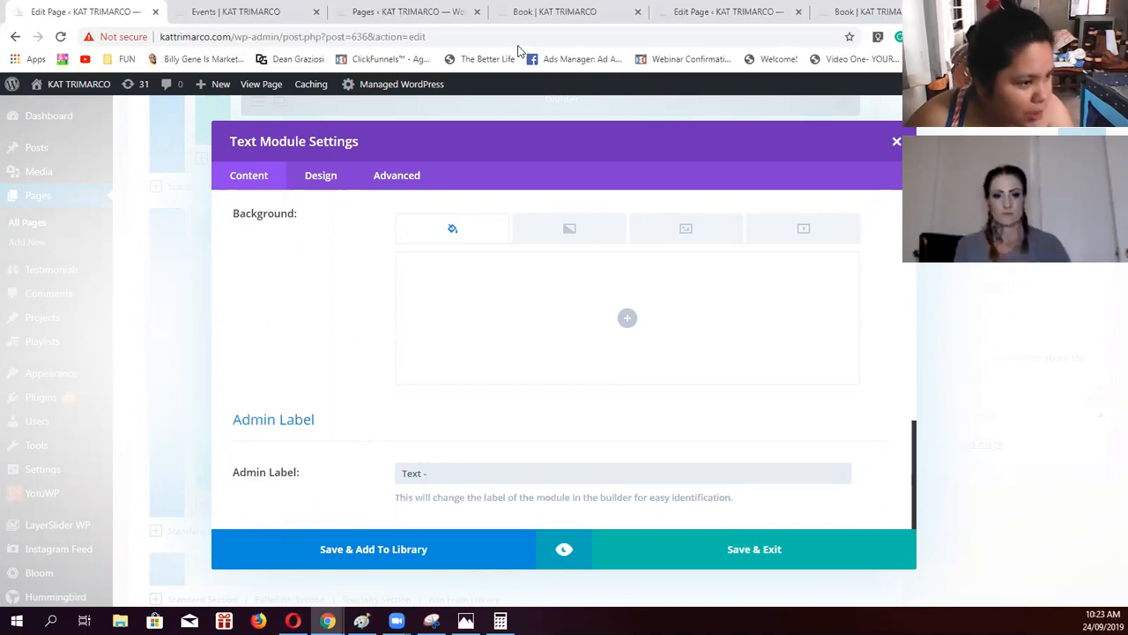
{"action": "scroll", "coordinate": [673, 307], "scroll_direction": "up", "scroll_amount": 10}
{"action": "scroll", "coordinate": [672, 308], "scroll_direction": "down", "scroll_amount": 1}
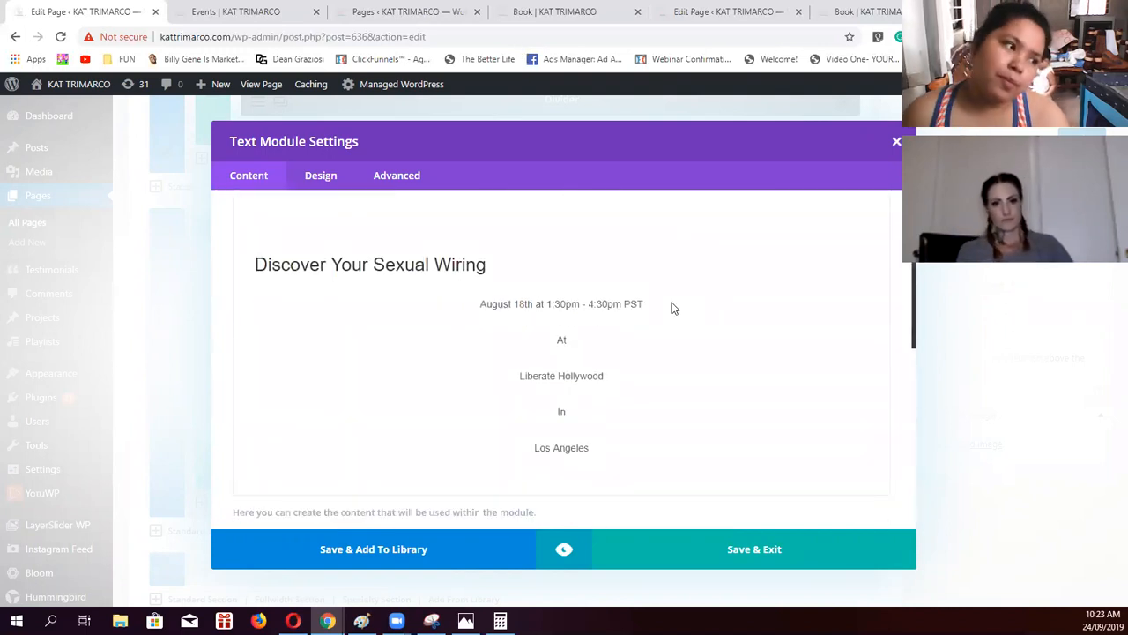
{"action": "left_click_drag", "start_coordinate": [496, 265], "coordinate": [257, 265]}
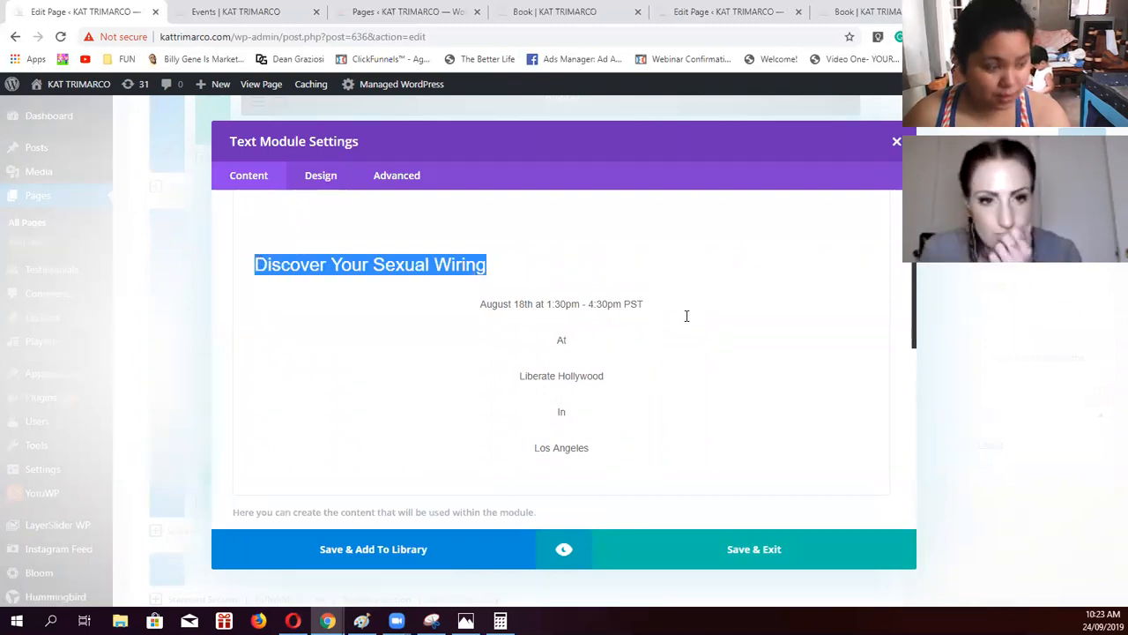
{"action": "scroll", "coordinate": [735, 364], "scroll_direction": "down", "scroll_amount": 10}
{"action": "left_click", "coordinate": [463, 471]}
{"action": "type", "text": "Title w"}
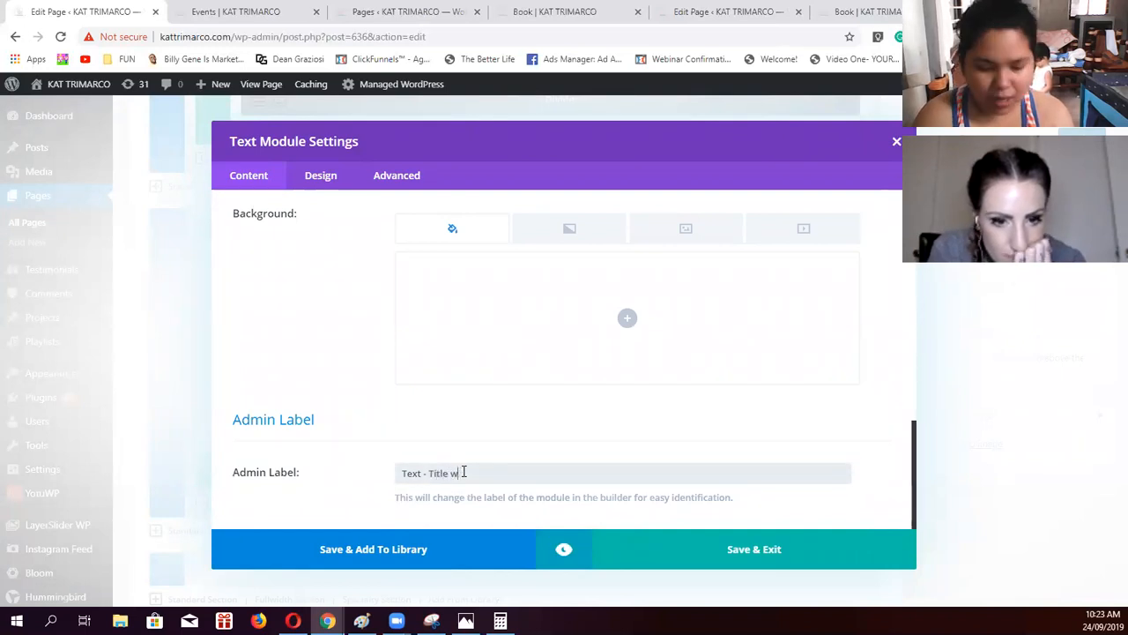
{"action": "type", "text": "i/ Event Detail"}
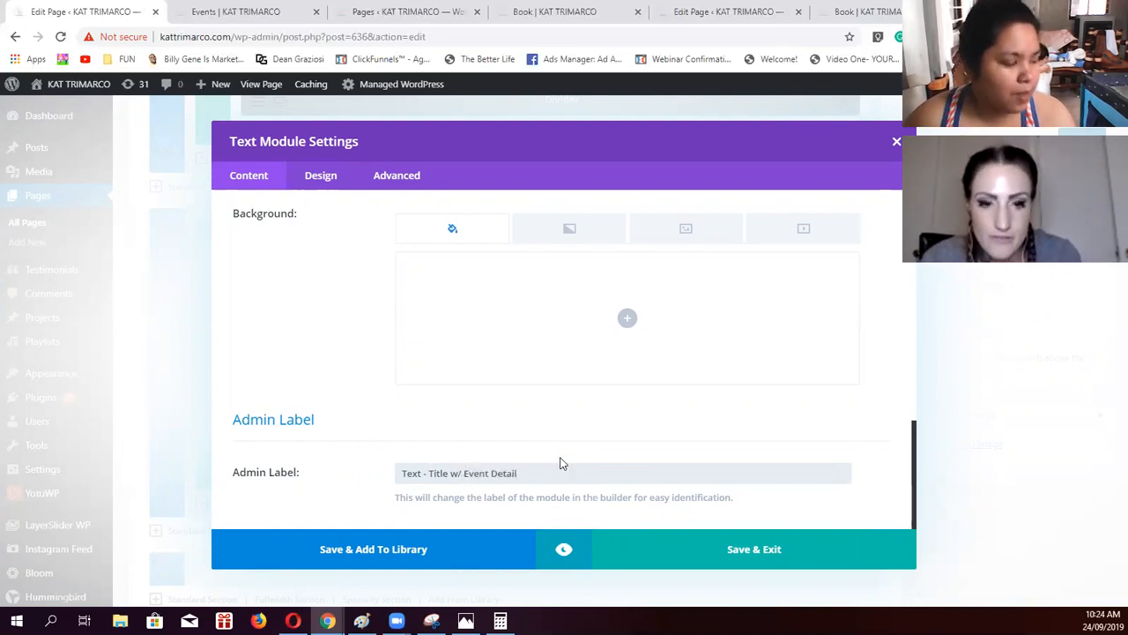
{"action": "left_click", "coordinate": [750, 550]}
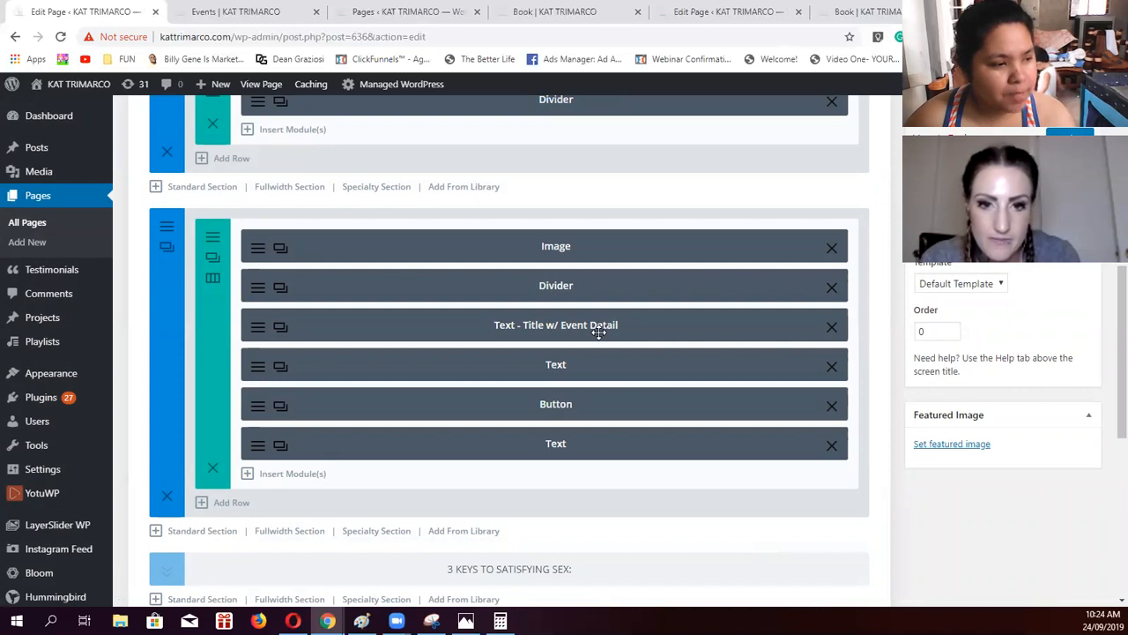
Examine the Title w/ Event Detail module's content in visual and HTML views, including the title's h2 heading format, and close its settings
{"action": "left_click", "coordinate": [255, 329]}
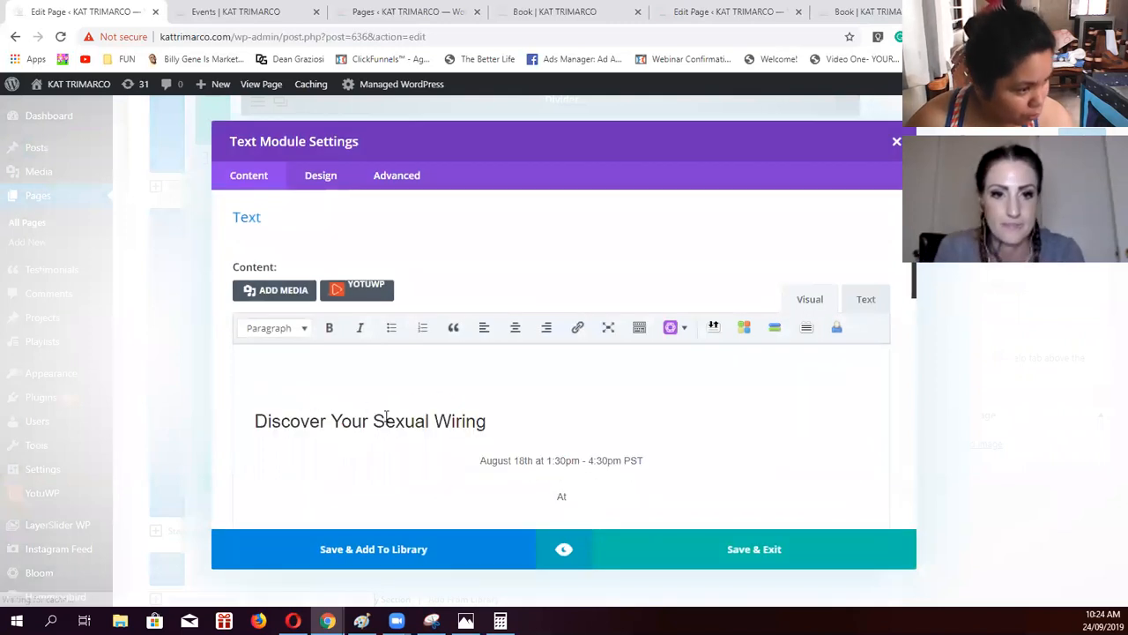
{"action": "left_click", "coordinate": [866, 300]}
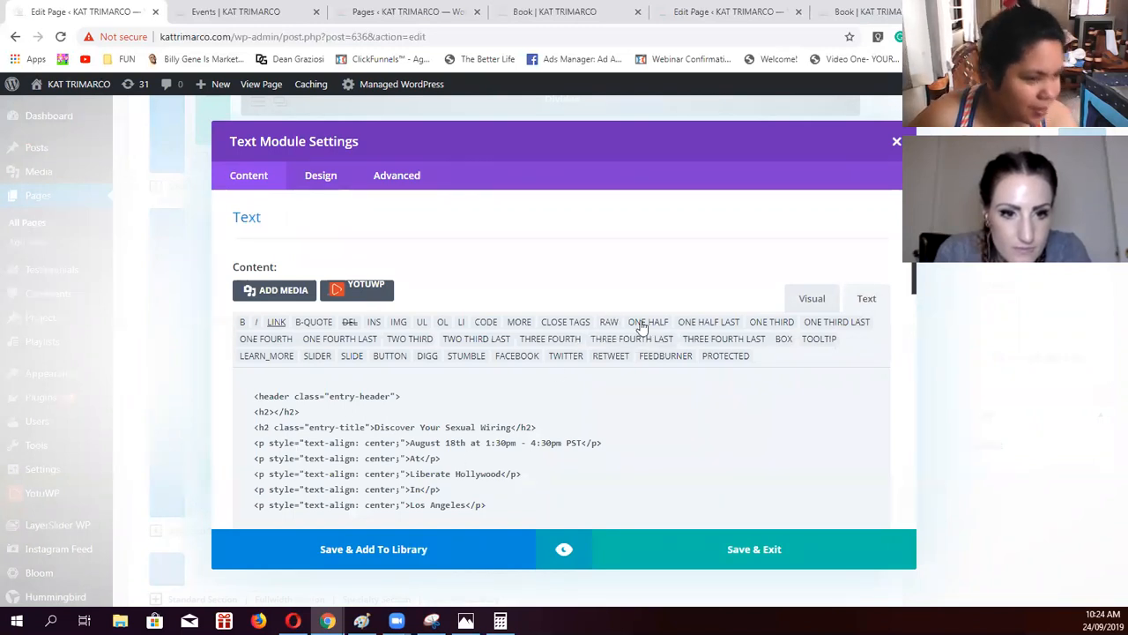
{"action": "left_click", "coordinate": [804, 301]}
{"action": "scroll", "coordinate": [592, 414], "scroll_direction": "down", "scroll_amount": 1}
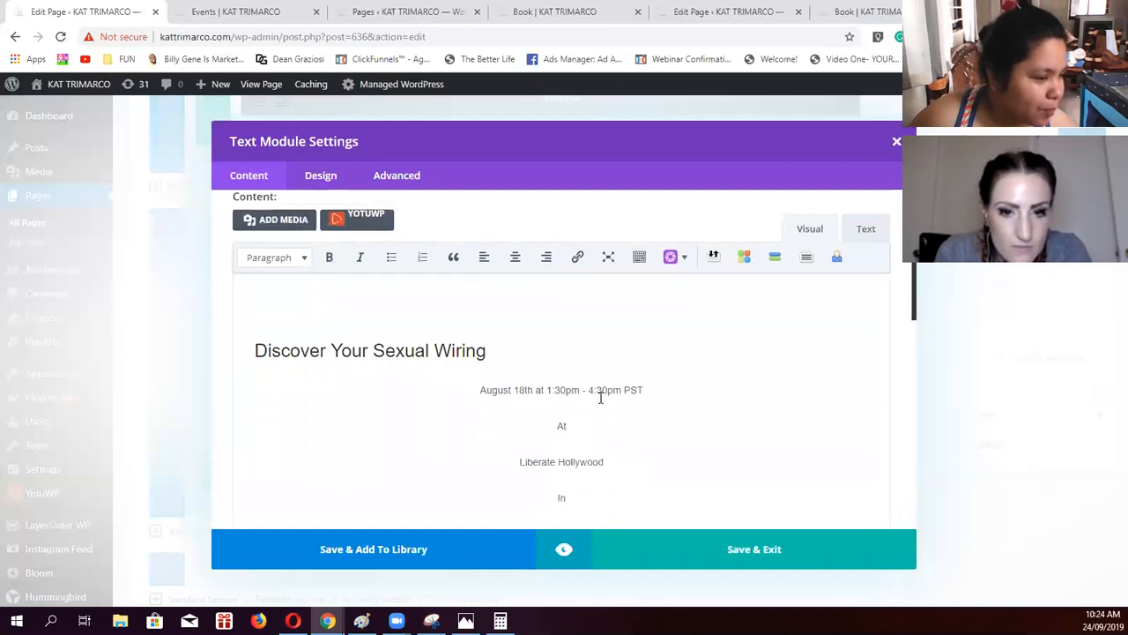
{"action": "scroll", "coordinate": [600, 398], "scroll_direction": "down", "scroll_amount": 1}
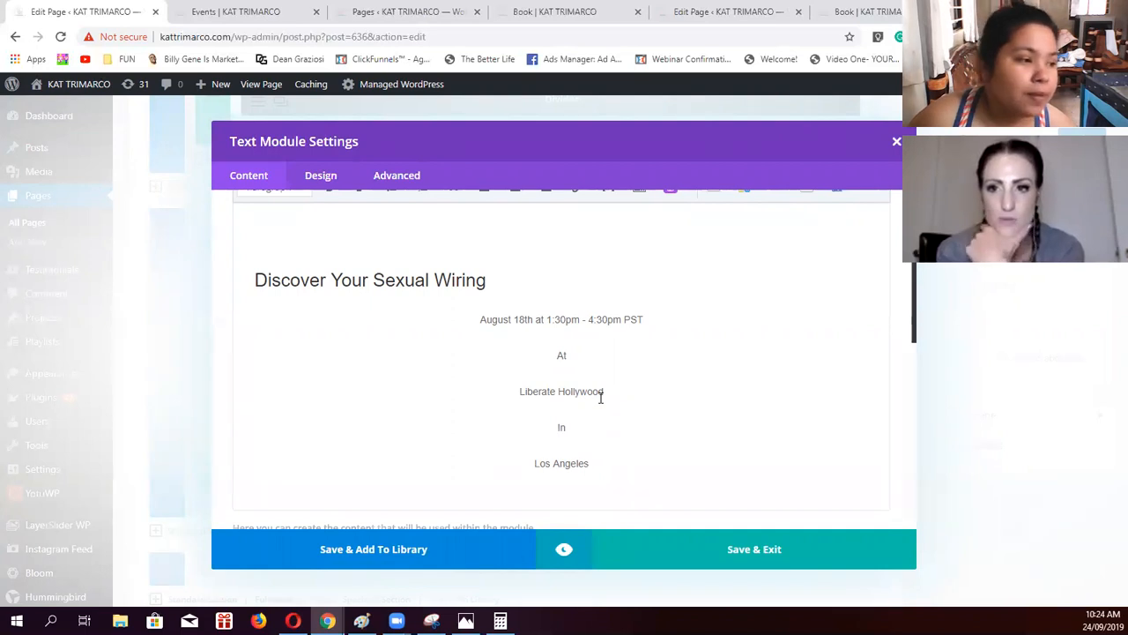
{"action": "scroll", "coordinate": [709, 391], "scroll_direction": "up", "scroll_amount": 2}
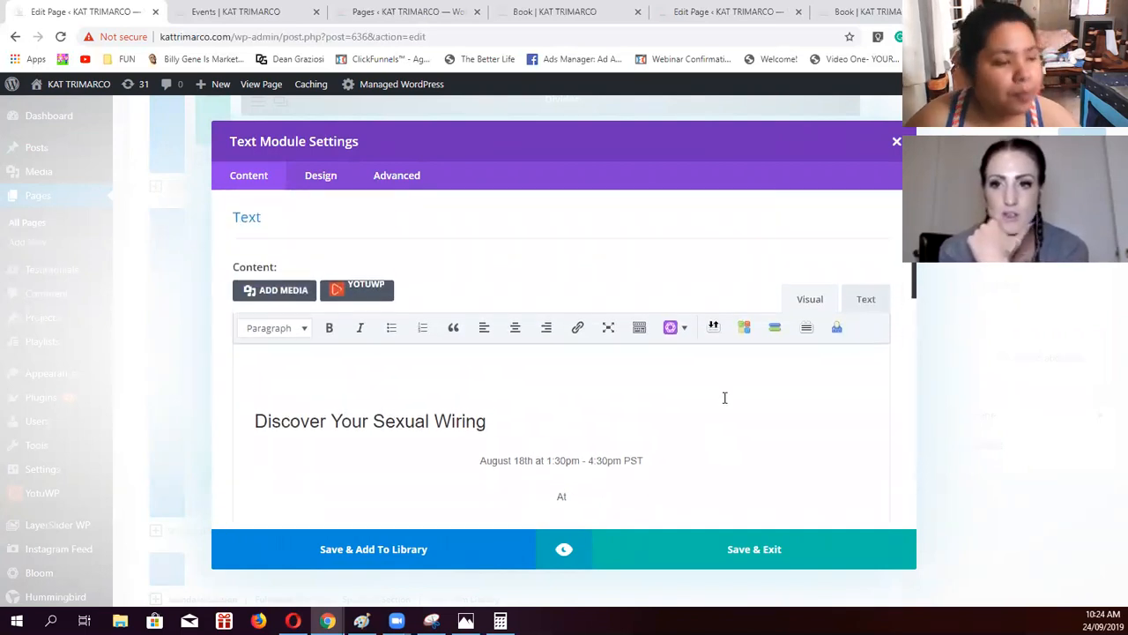
{"action": "left_click", "coordinate": [872, 301]}
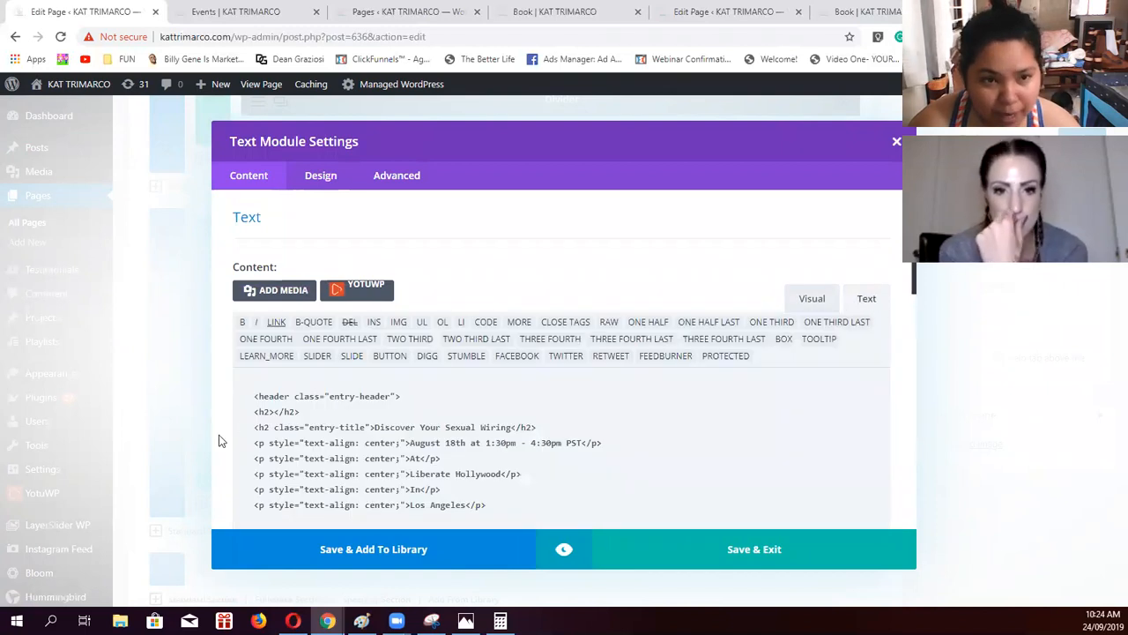
{"action": "scroll", "coordinate": [369, 426], "scroll_direction": "down", "scroll_amount": 1}
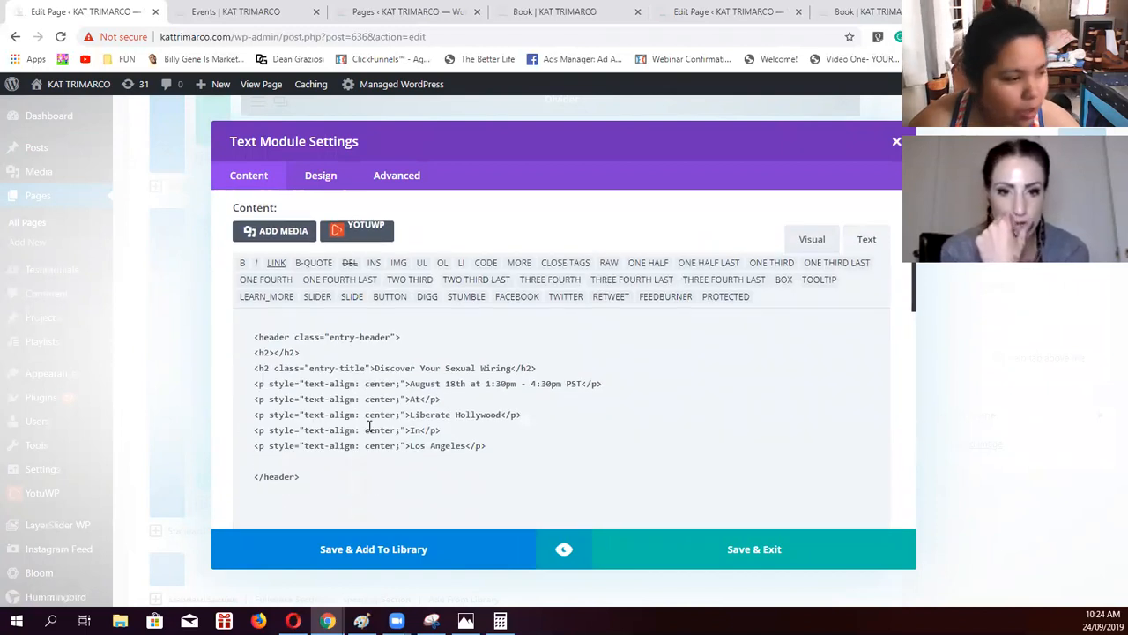
{"action": "double_click", "coordinate": [263, 356]}
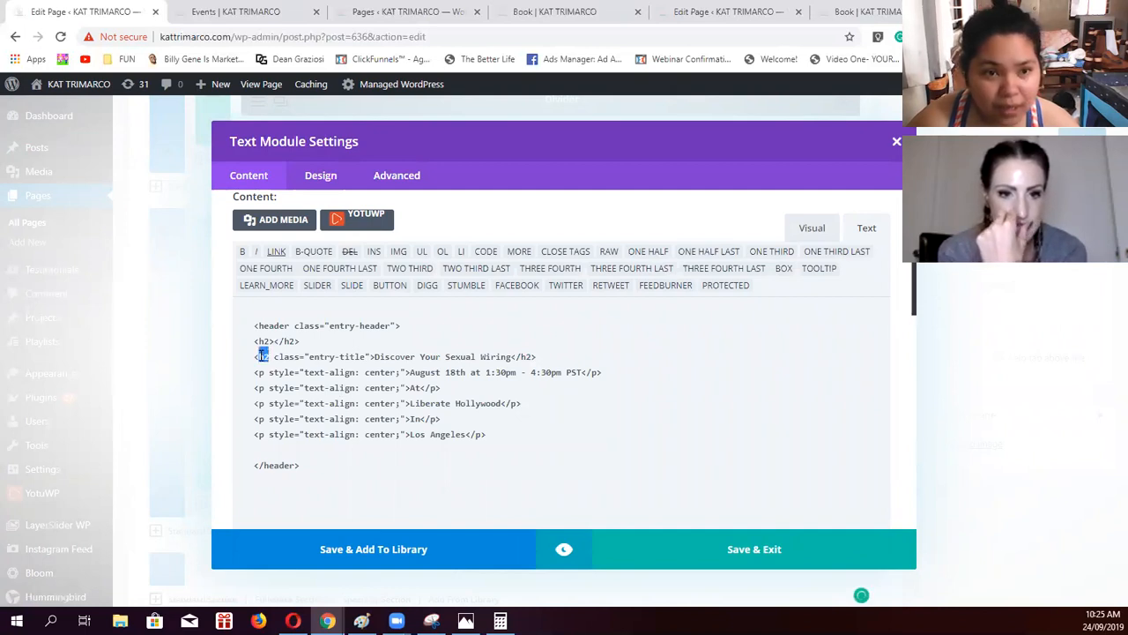
{"action": "left_click", "coordinate": [806, 231]}
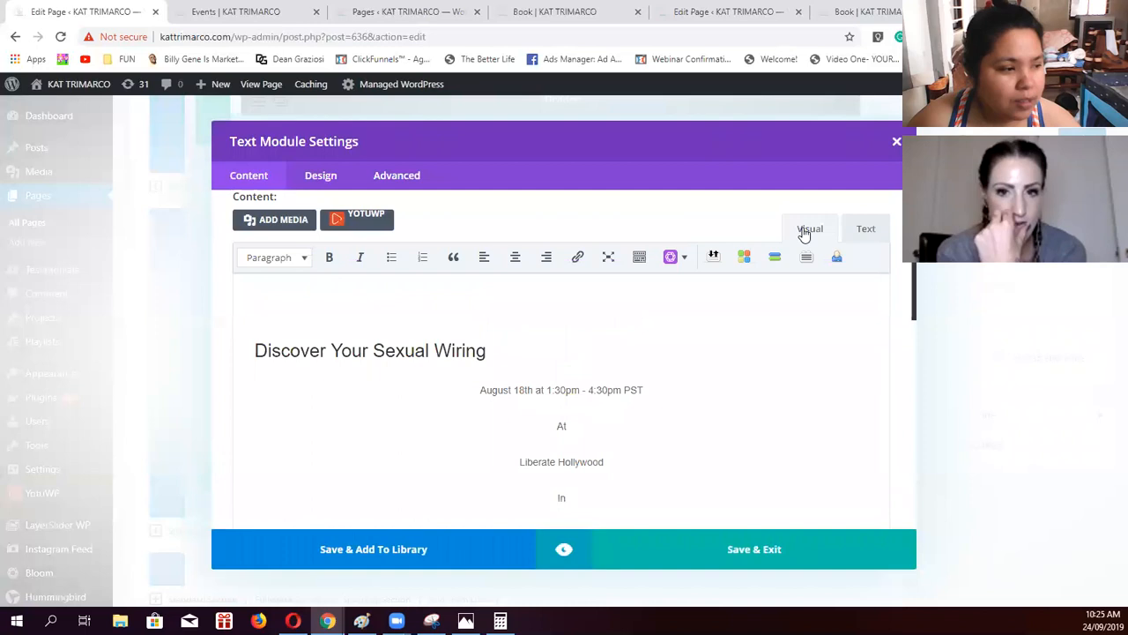
{"action": "left_click_drag", "start_coordinate": [494, 351], "coordinate": [194, 355]}
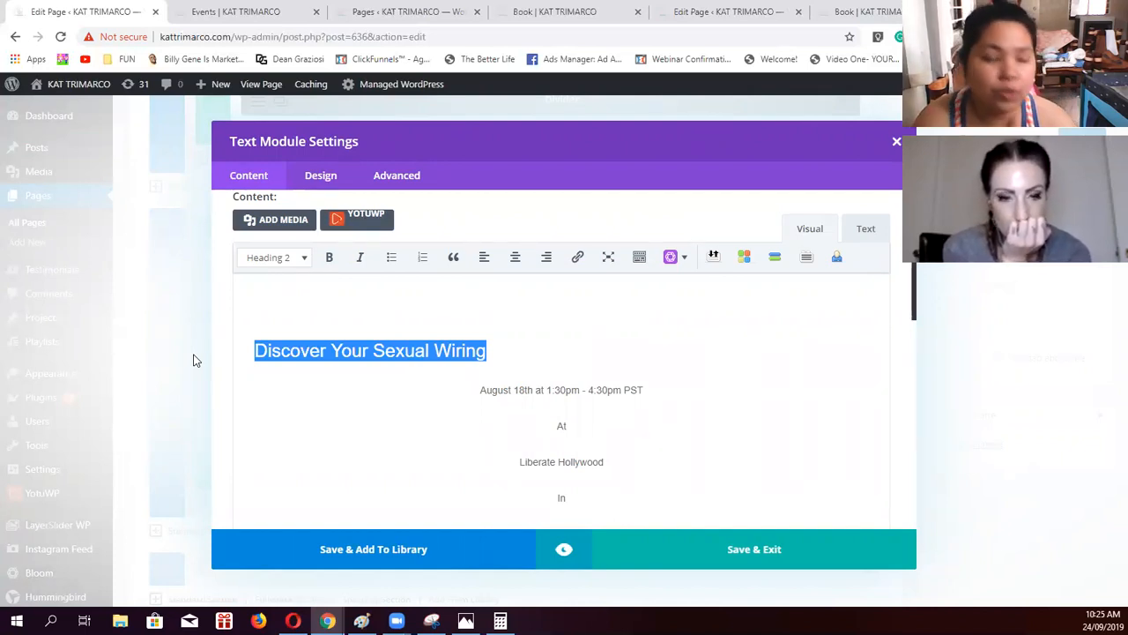
{"action": "left_click", "coordinate": [896, 144]}
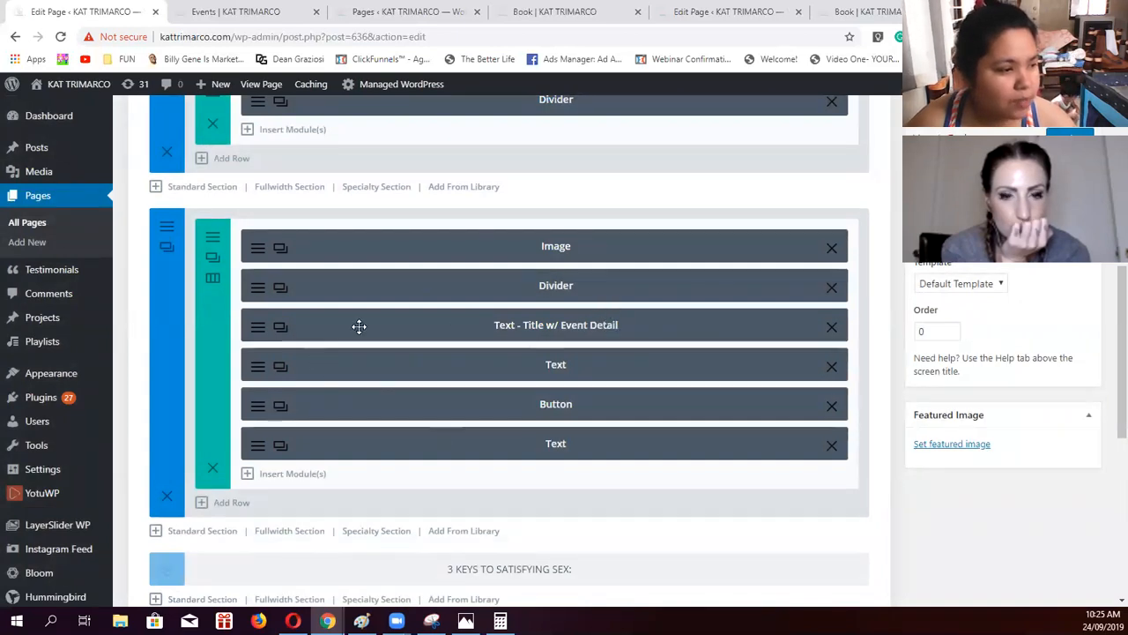
Clone the Title w/ Event Detail module and copy the date and location lines from the duplicate's content
{"action": "left_click", "coordinate": [281, 327]}
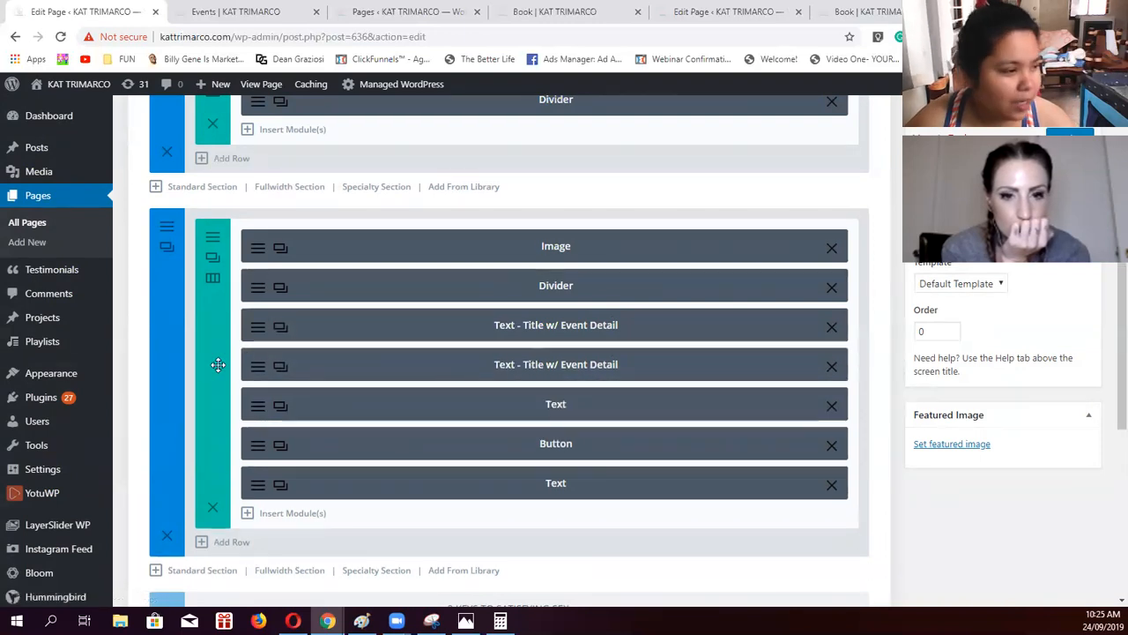
{"action": "left_click", "coordinate": [259, 375]}
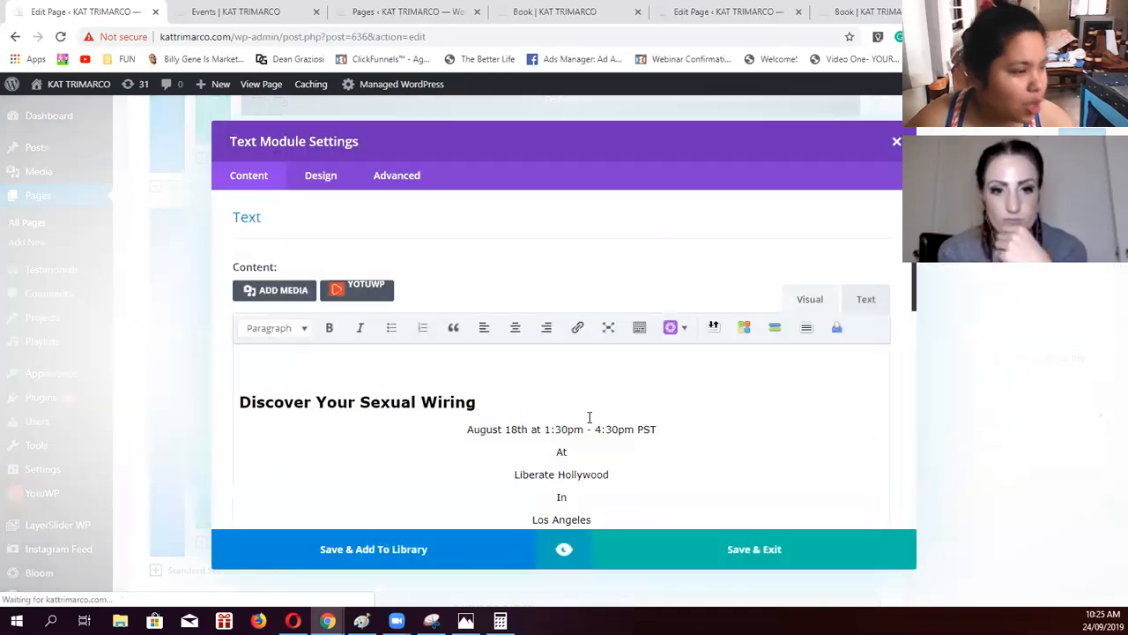
{"action": "scroll", "coordinate": [588, 448], "scroll_direction": "down", "scroll_amount": 2}
{"action": "left_click_drag", "start_coordinate": [613, 465], "coordinate": [459, 328]}
{"action": "key", "text": "ctrl+c"}
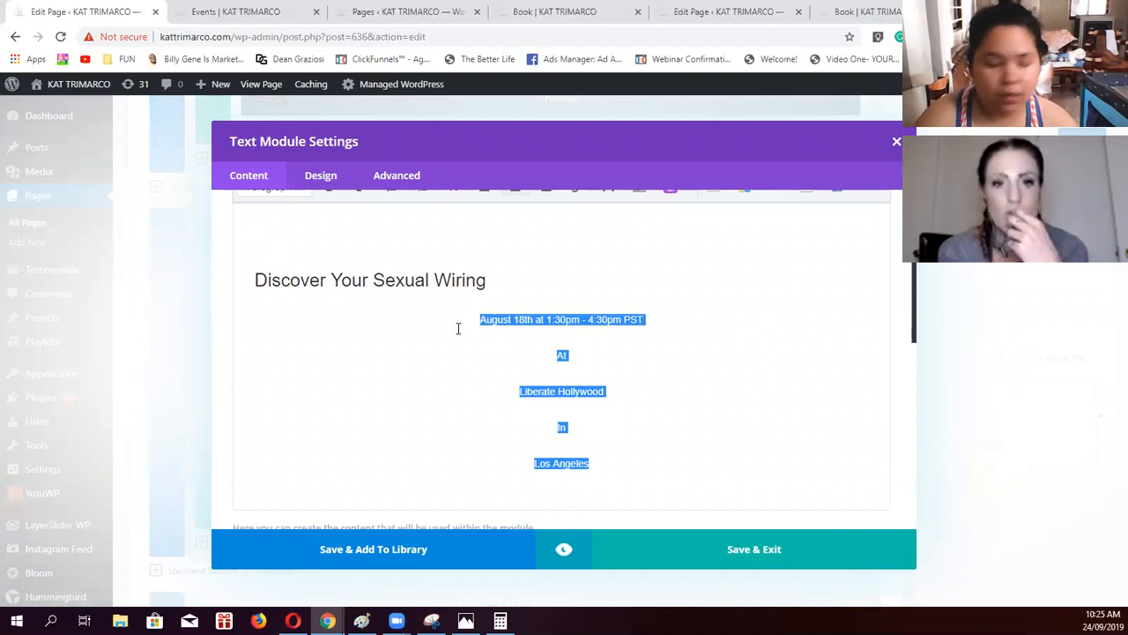
{"action": "key", "text": "BackSpace"}
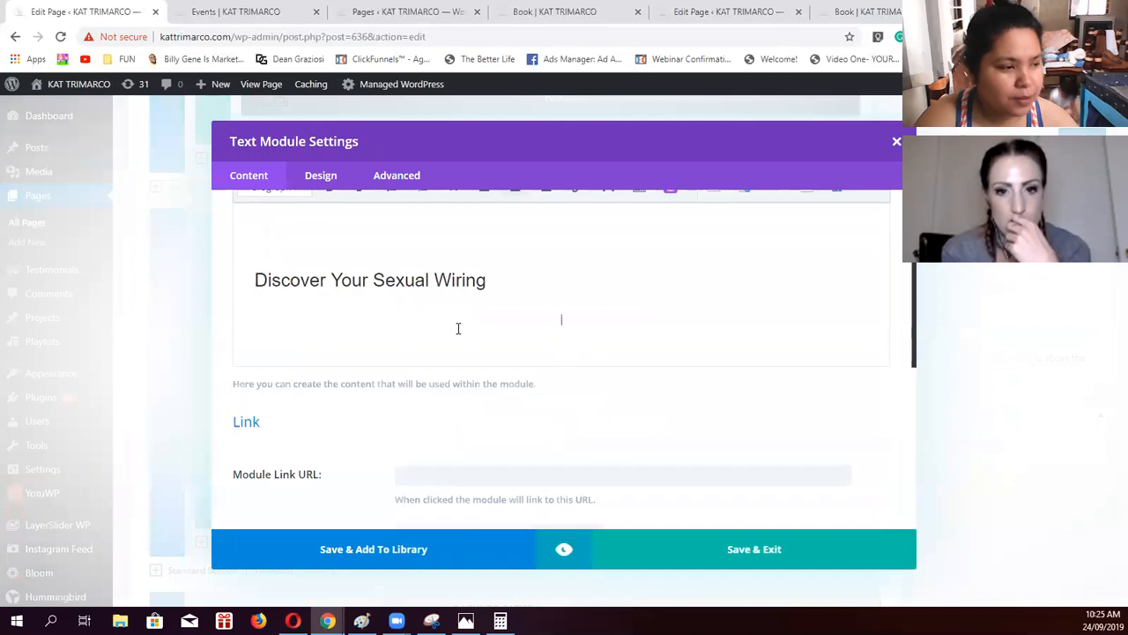
{"action": "key", "text": "BackSpace"}
{"action": "key", "text": "BackSpace"}
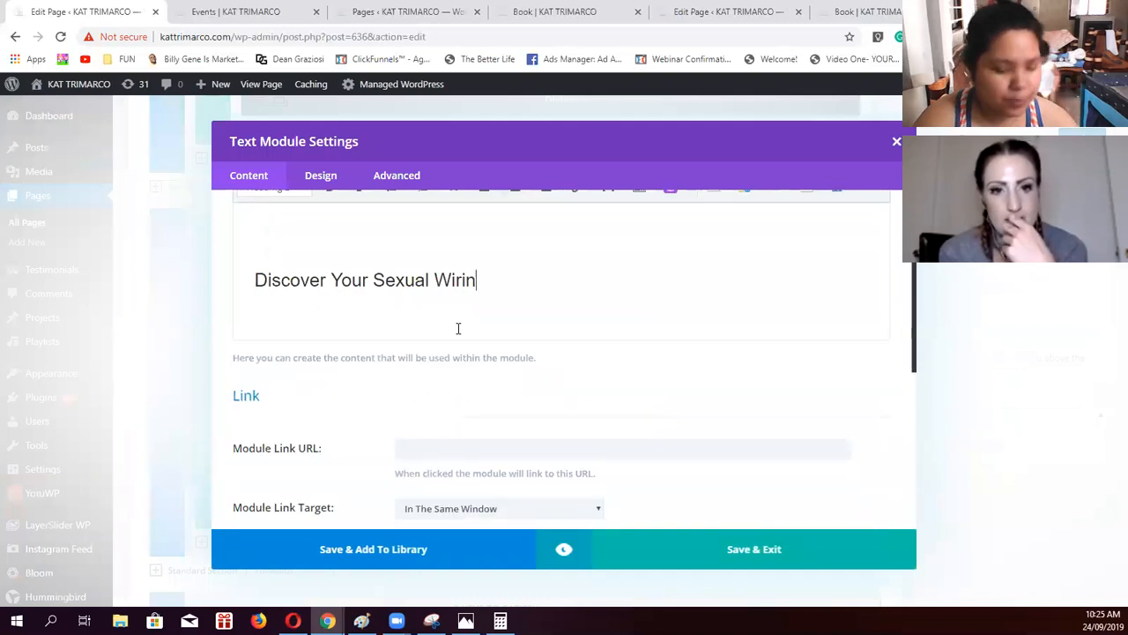
{"action": "type", "text": "g"}
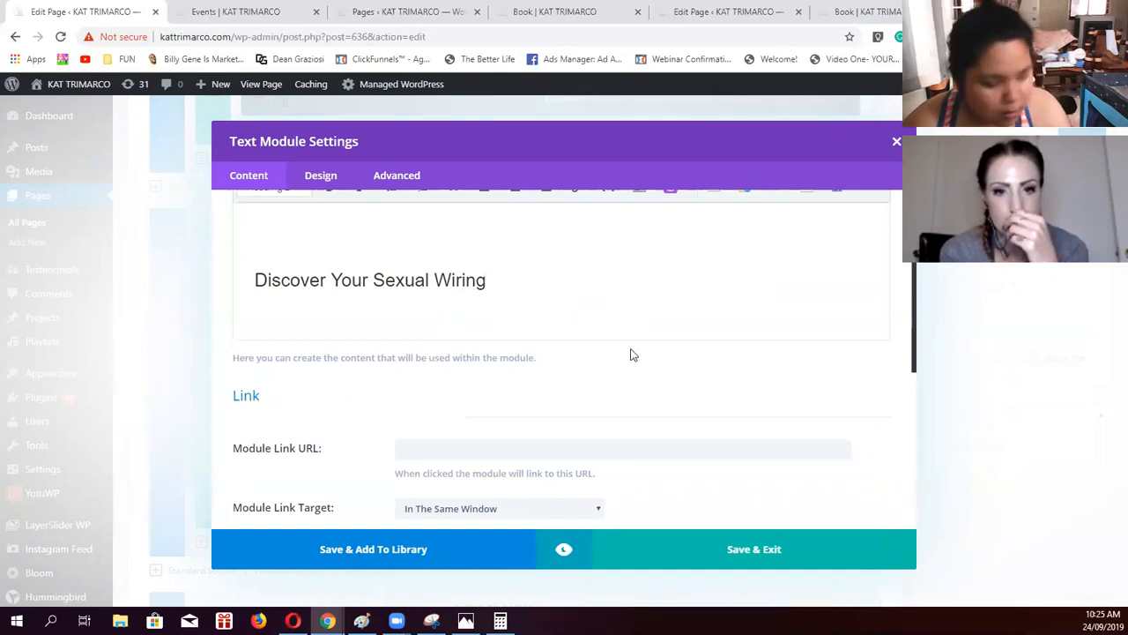
{"action": "key", "text": "ctrl+v"}
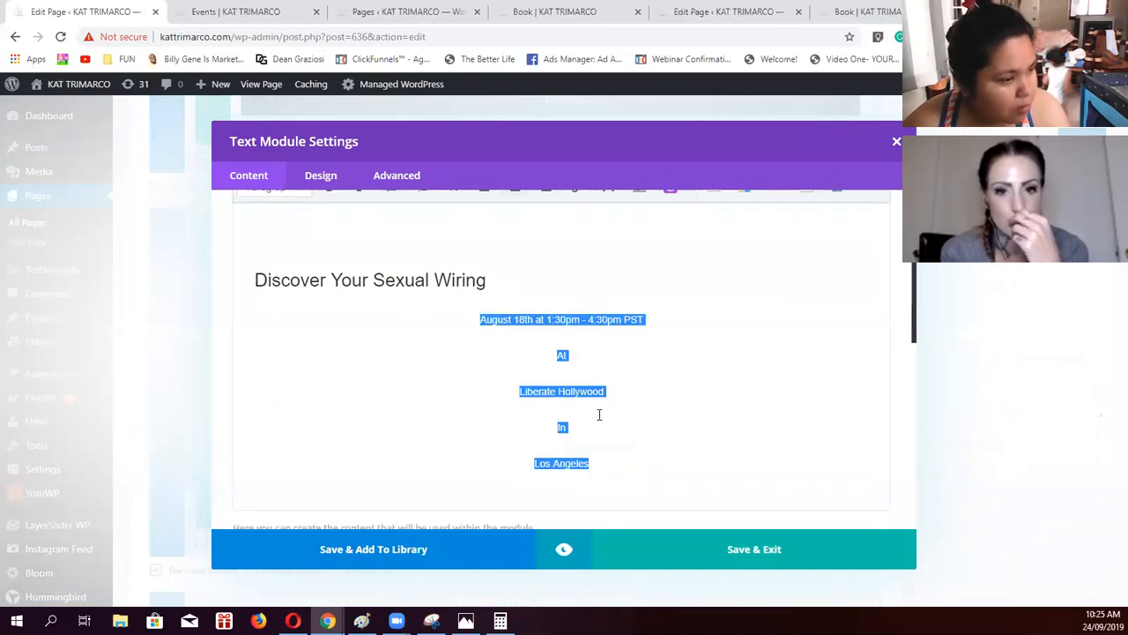
Delete the date and location lines from the duplicate module's content, keeping the Discover Your Sexual Wiring title
{"action": "left_click", "coordinate": [647, 393]}
{"action": "left_click_drag", "start_coordinate": [614, 465], "coordinate": [471, 327]}
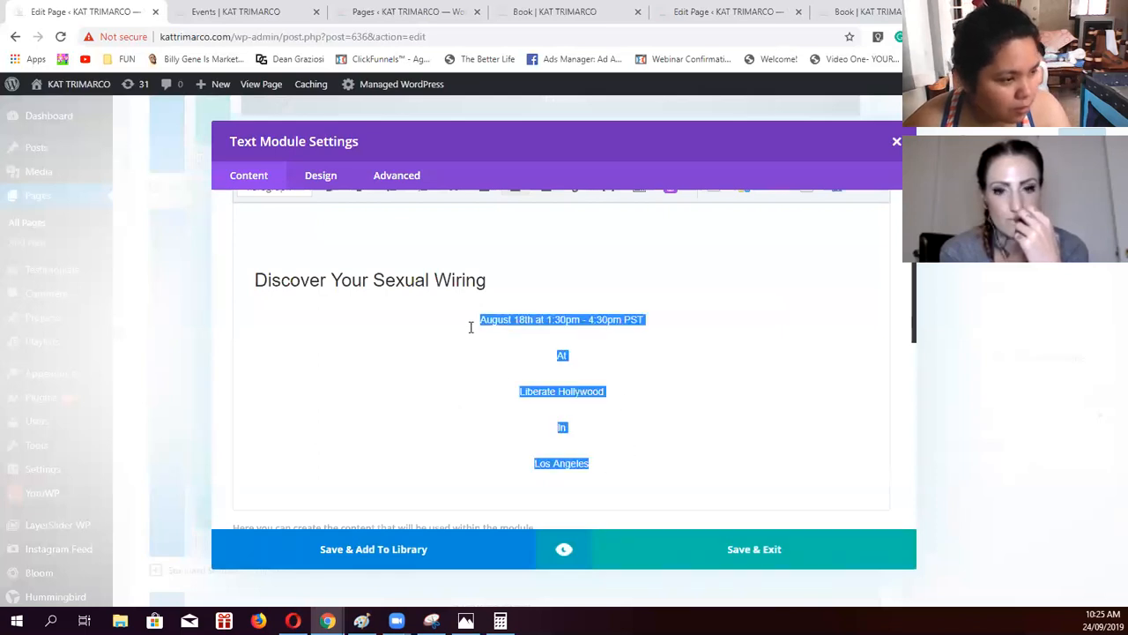
{"action": "key", "text": "BackSpace"}
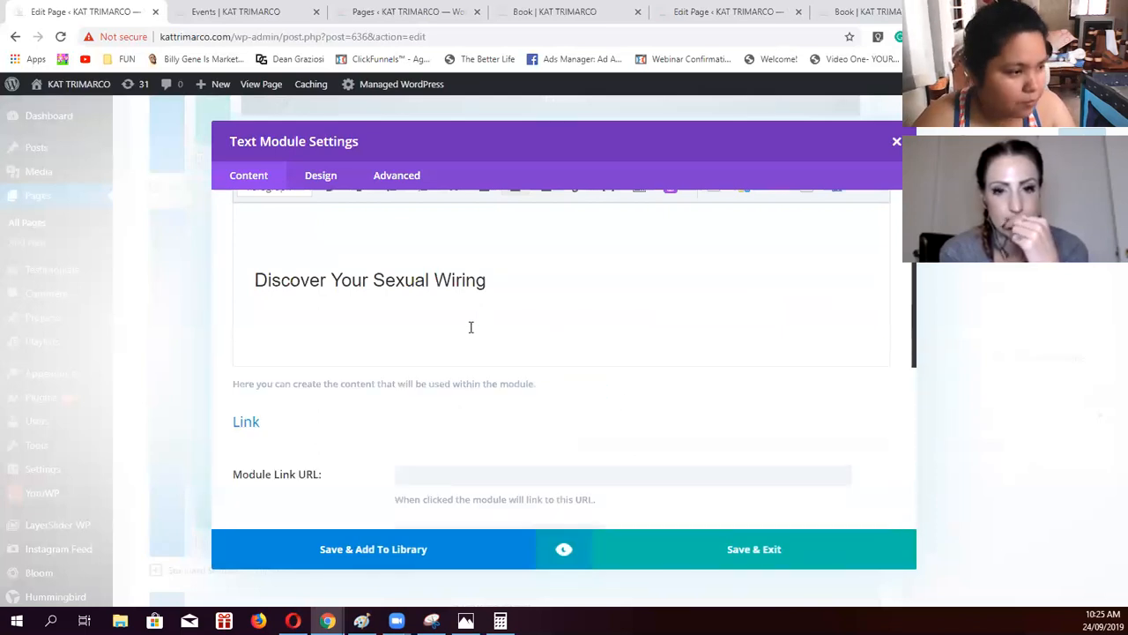
{"action": "scroll", "coordinate": [728, 334], "scroll_direction": "up", "scroll_amount": 3}
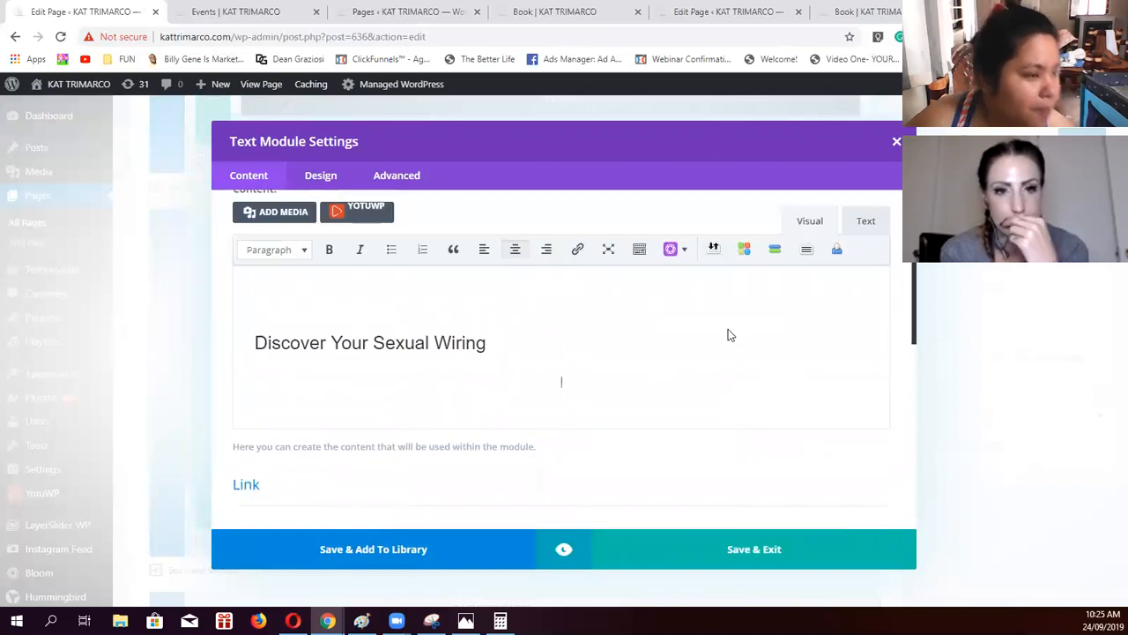
Examine the duplicate text module's design settings and browse the uploaded and standard choices for its text font
{"action": "left_click", "coordinate": [321, 175]}
{"action": "scroll", "coordinate": [670, 385], "scroll_direction": "down", "scroll_amount": 1}
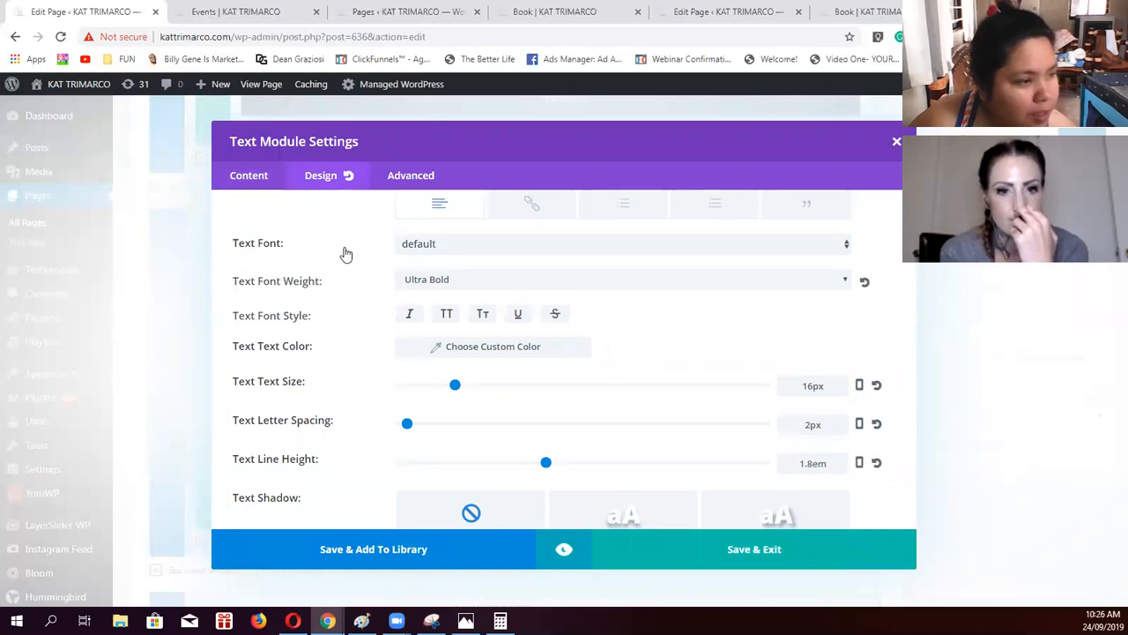
{"action": "left_click", "coordinate": [846, 247]}
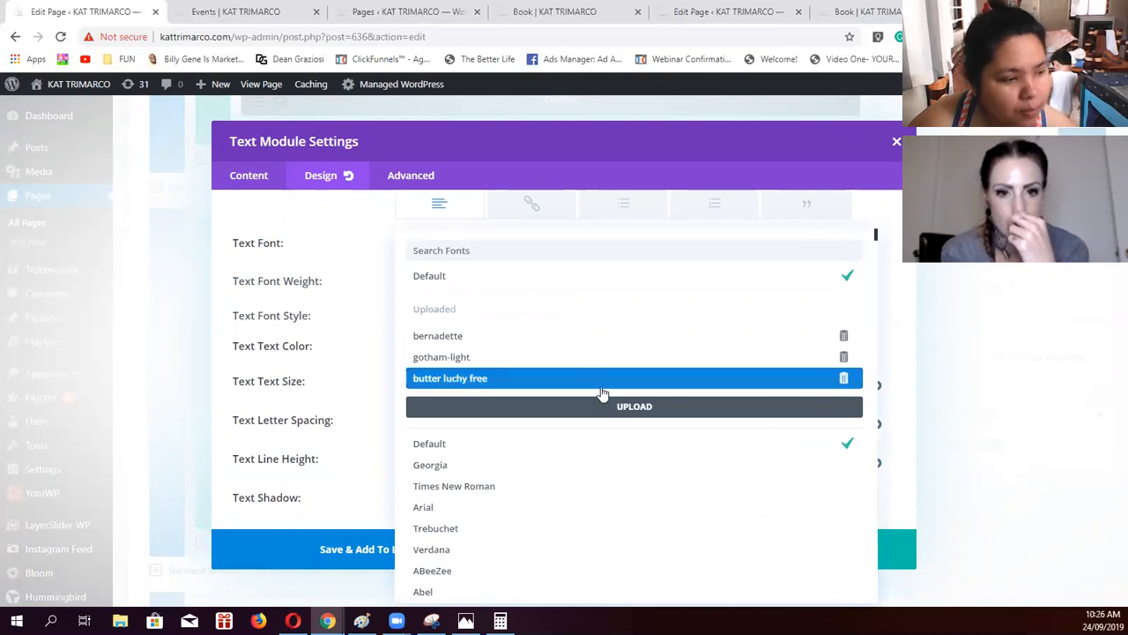
{"action": "scroll", "coordinate": [546, 397], "scroll_direction": "down", "scroll_amount": 1}
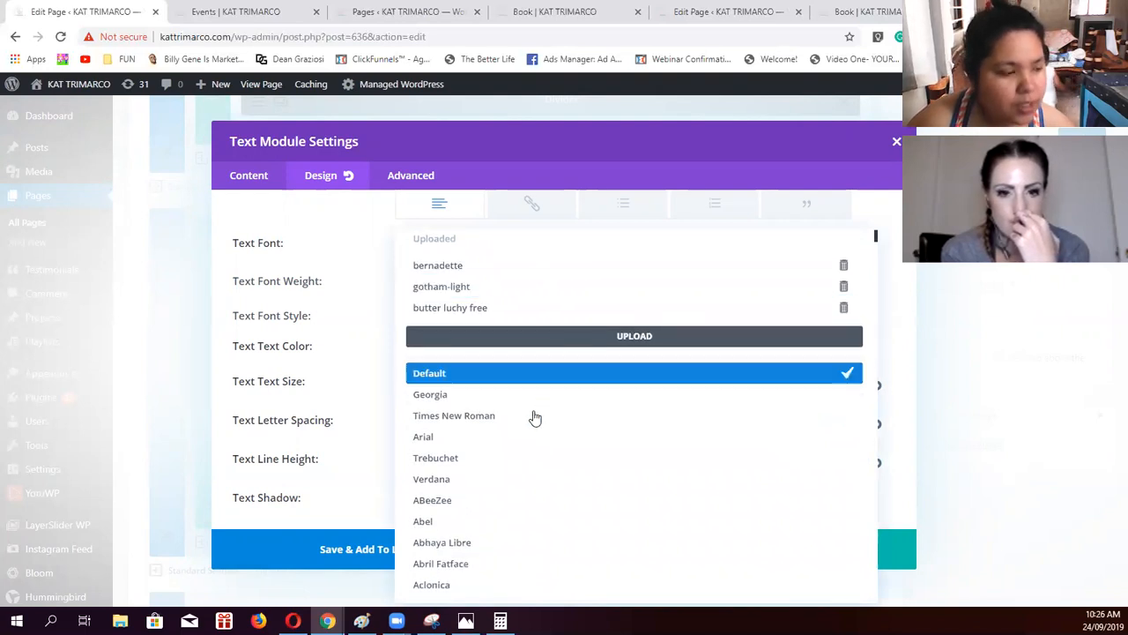
{"action": "scroll", "coordinate": [529, 370], "scroll_direction": "up", "scroll_amount": 1}
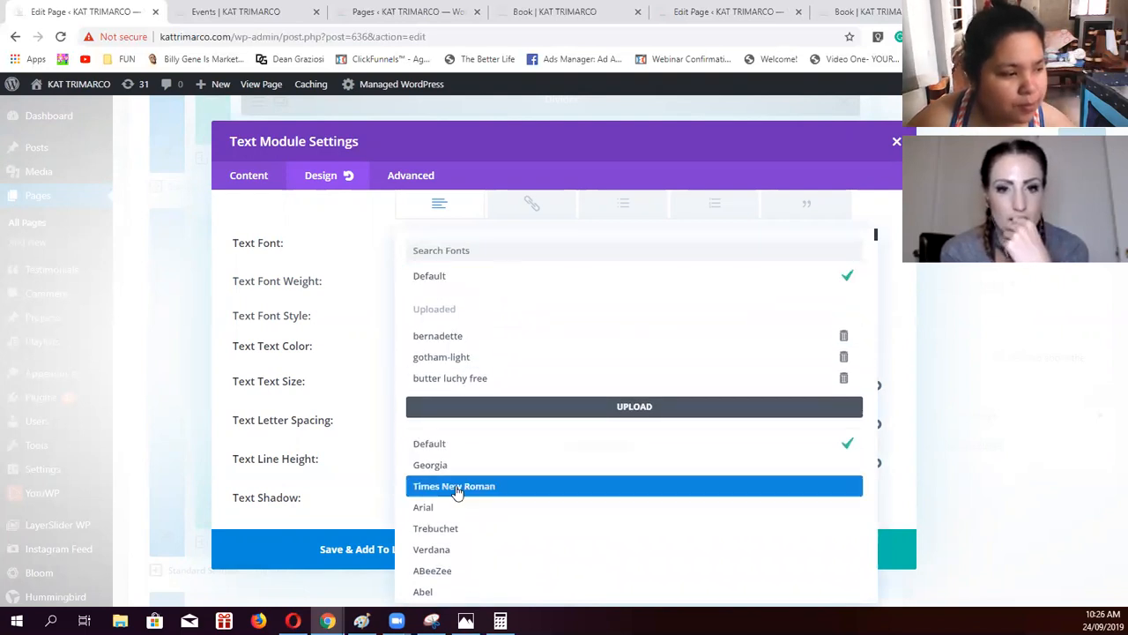
{"action": "scroll", "coordinate": [463, 493], "scroll_direction": "down", "scroll_amount": 1}
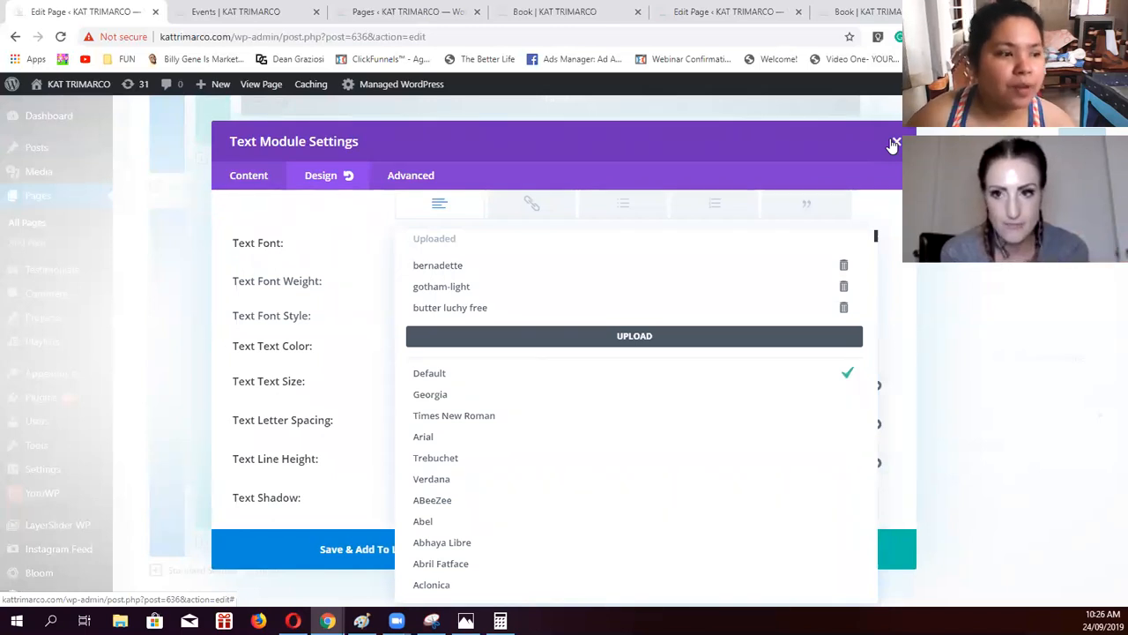
Close the duplicate's settings and examine the title, date and location lines in the original Title w/ Event Detail module's content
{"action": "left_click", "coordinate": [893, 145]}
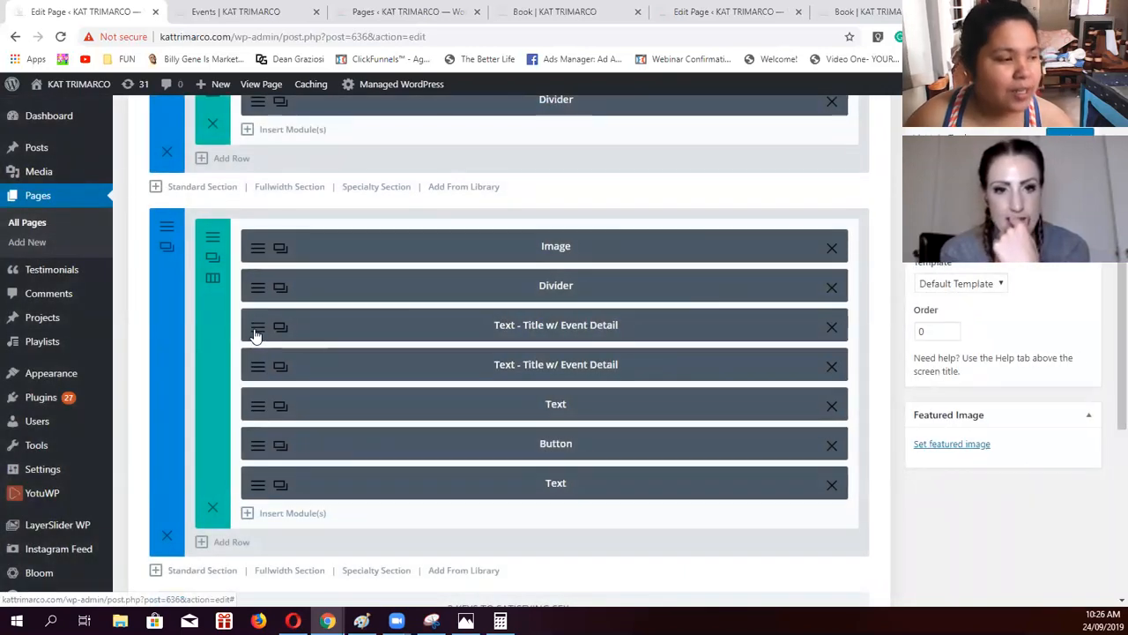
{"action": "left_click", "coordinate": [255, 334]}
{"action": "scroll", "coordinate": [247, 292], "scroll_direction": "down", "scroll_amount": 2}
{"action": "scroll", "coordinate": [246, 291], "scroll_direction": "up", "scroll_amount": 2}
{"action": "left_click_drag", "start_coordinate": [493, 422], "coordinate": [201, 413]}
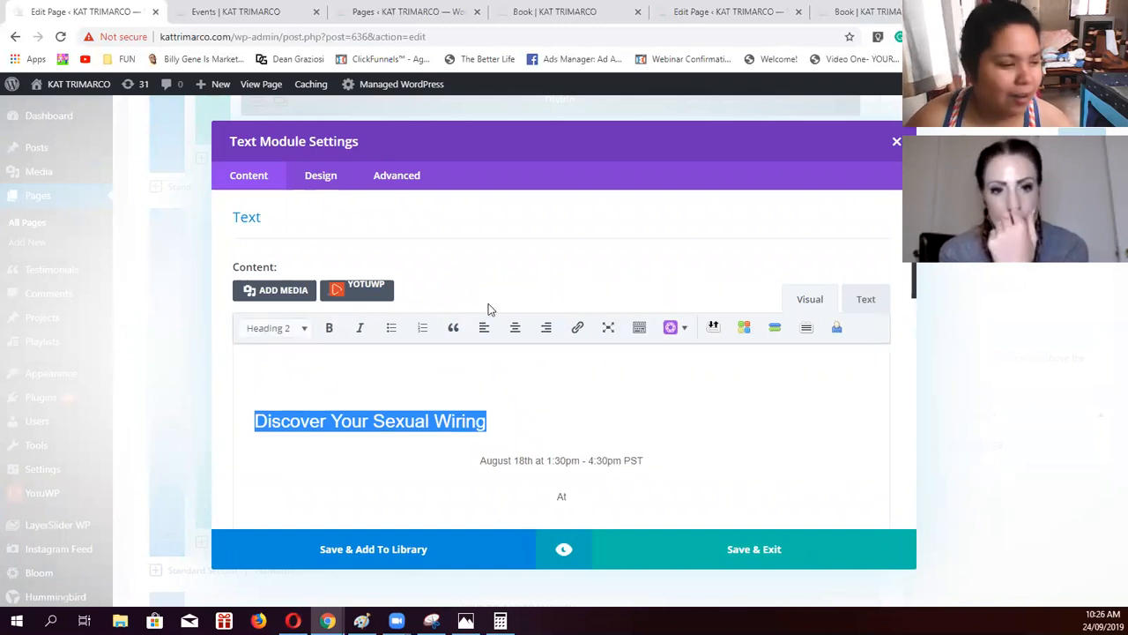
{"action": "scroll", "coordinate": [546, 361], "scroll_direction": "down", "scroll_amount": 3}
{"action": "left_click_drag", "start_coordinate": [607, 391], "coordinate": [446, 248]}
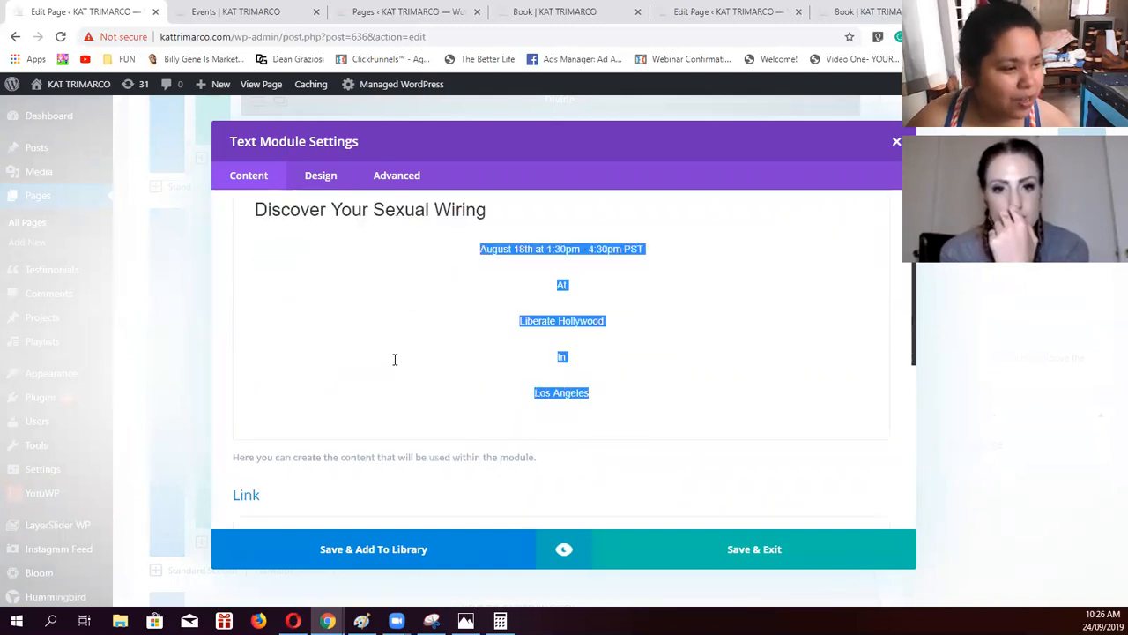
{"action": "scroll", "coordinate": [393, 360], "scroll_direction": "up", "scroll_amount": 3}
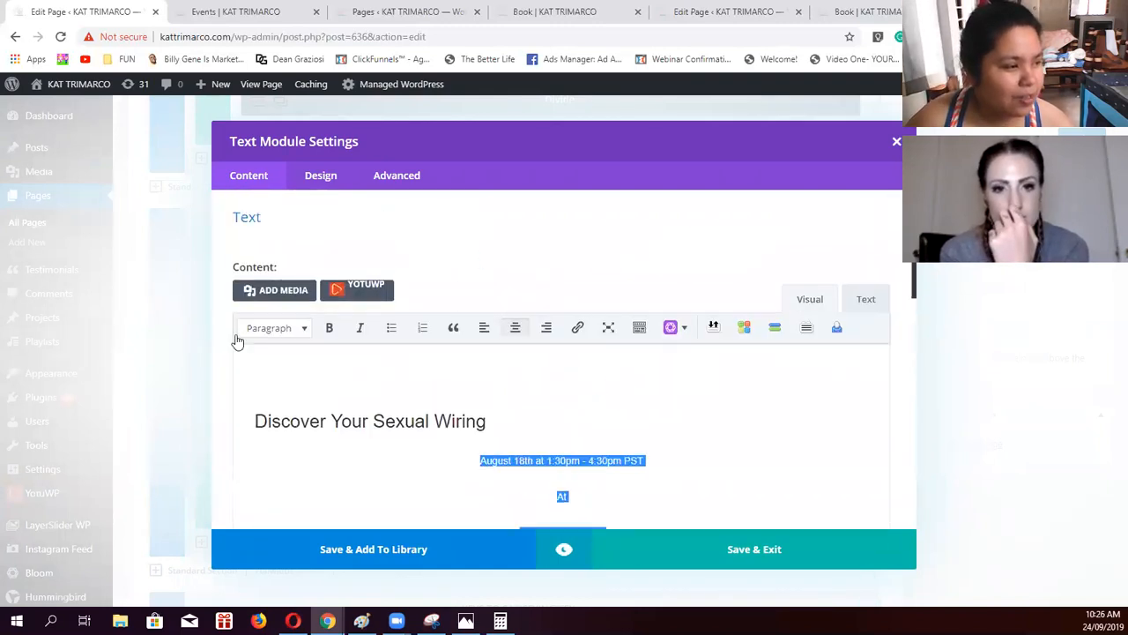
{"action": "left_click", "coordinate": [825, 423]}
Examine the original text module's design settings, including the font choices for its body text and H1 heading, and close its settings
{"action": "left_click", "coordinate": [319, 177]}
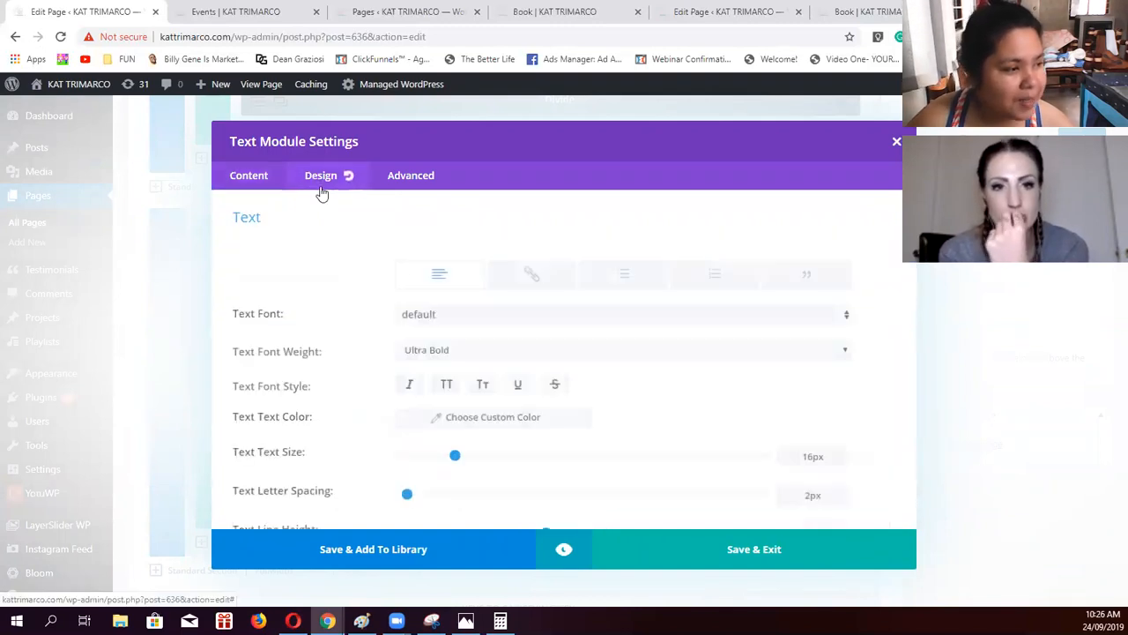
{"action": "scroll", "coordinate": [600, 379], "scroll_direction": "down", "scroll_amount": 2}
{"action": "scroll", "coordinate": [603, 380], "scroll_direction": "down", "scroll_amount": 5}
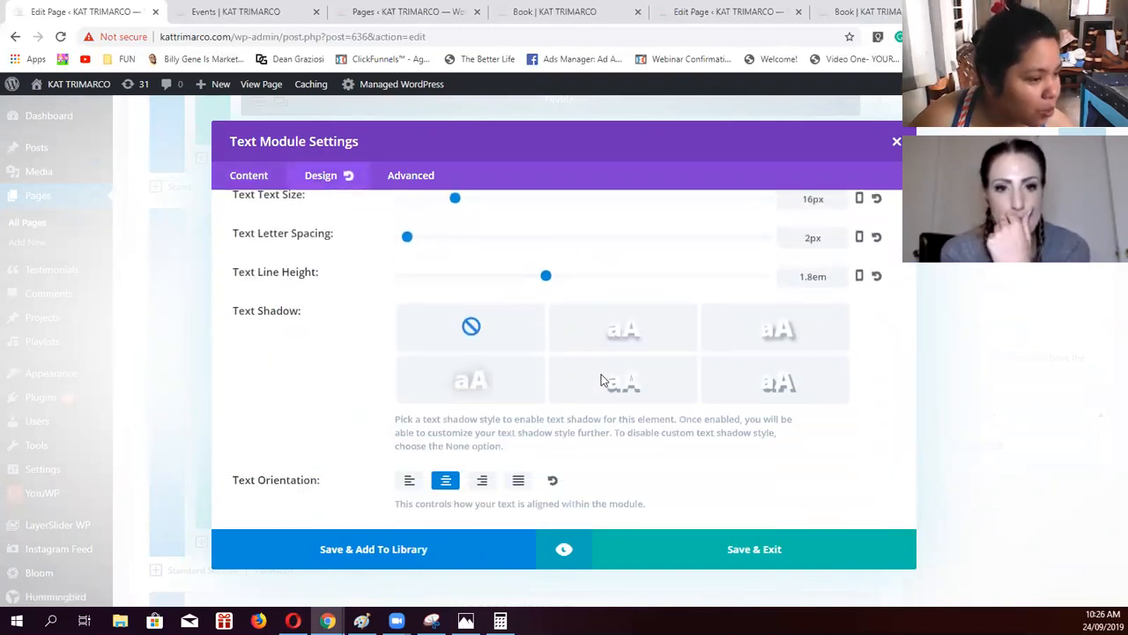
{"action": "scroll", "coordinate": [602, 380], "scroll_direction": "down", "scroll_amount": 1}
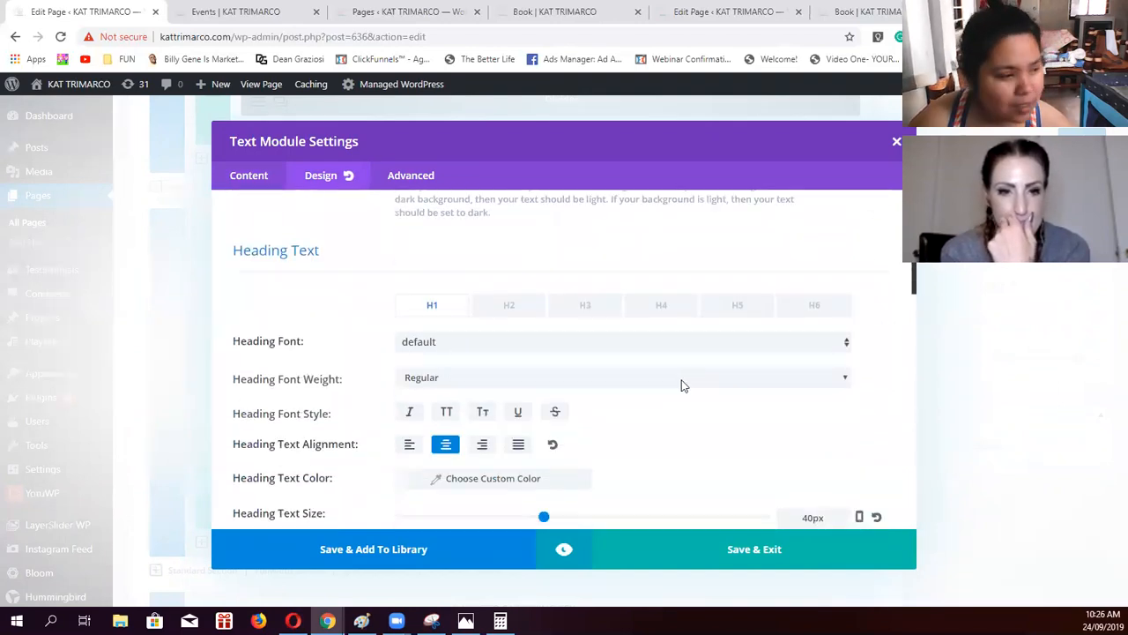
{"action": "left_click", "coordinate": [799, 347]}
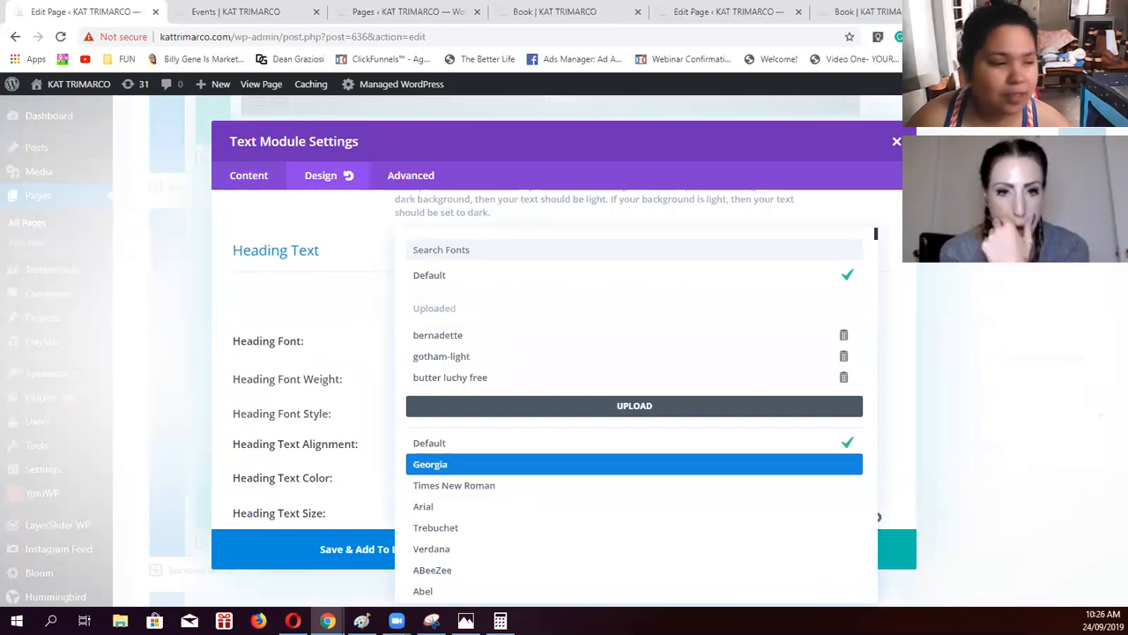
{"action": "left_click", "coordinate": [898, 298]}
{"action": "scroll", "coordinate": [578, 396], "scroll_direction": "down", "scroll_amount": 1}
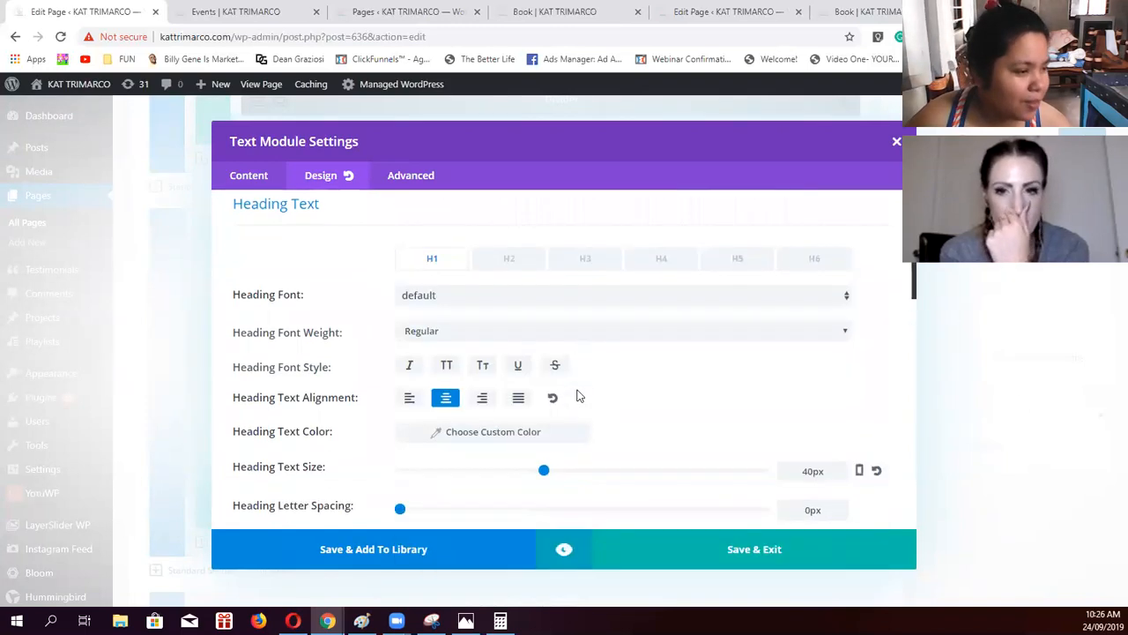
{"action": "scroll", "coordinate": [305, 393], "scroll_direction": "up", "scroll_amount": 5}
{"action": "scroll", "coordinate": [304, 388], "scroll_direction": "up", "scroll_amount": 3}
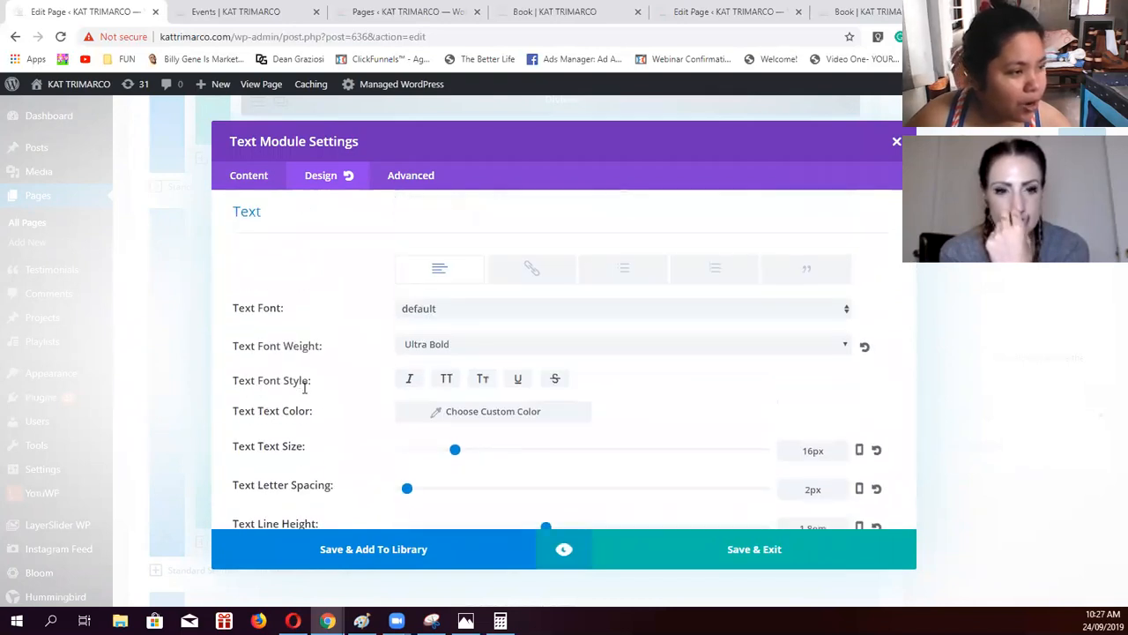
{"action": "left_click", "coordinate": [846, 323]}
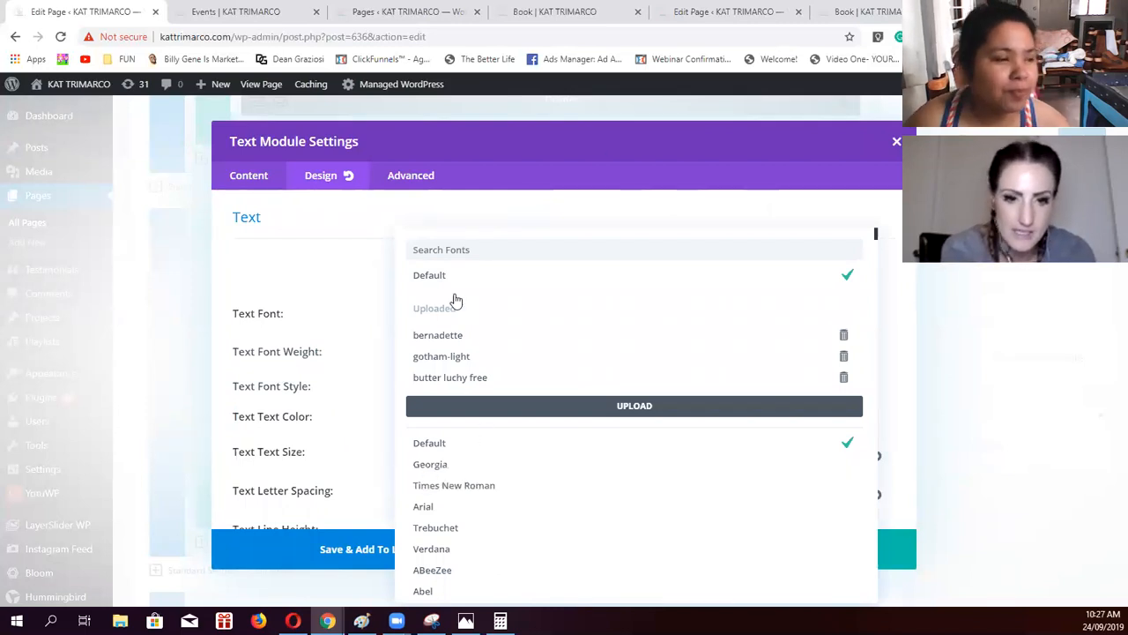
{"action": "left_click", "coordinate": [896, 142]}
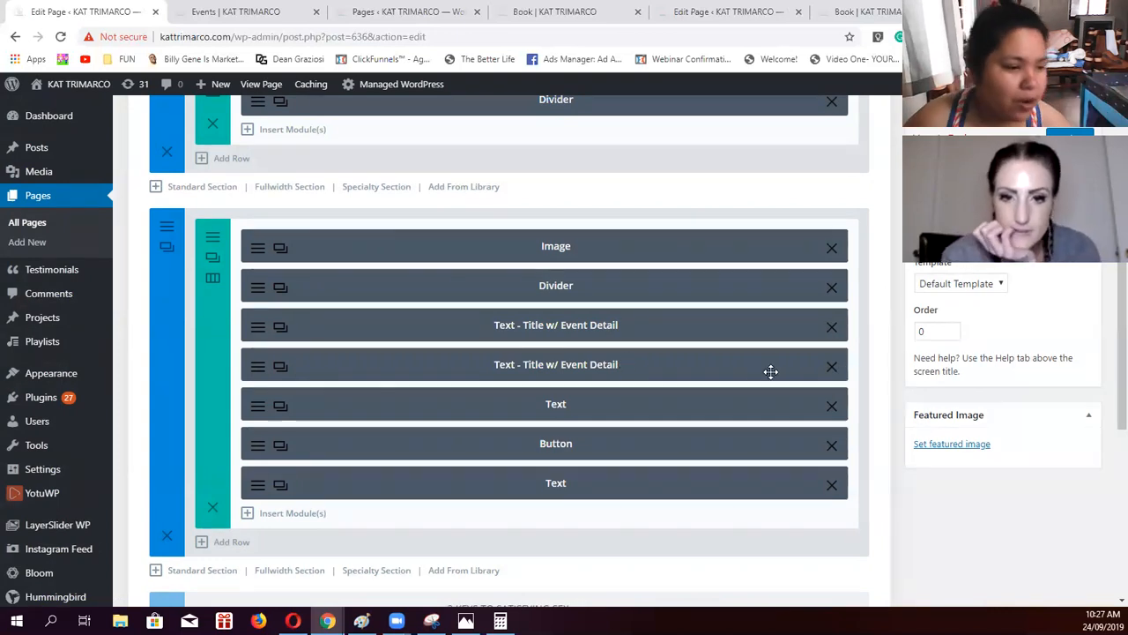
Delete the duplicate Title w/ Event Detail module and check the remaining one's content
{"action": "left_click", "coordinate": [832, 368]}
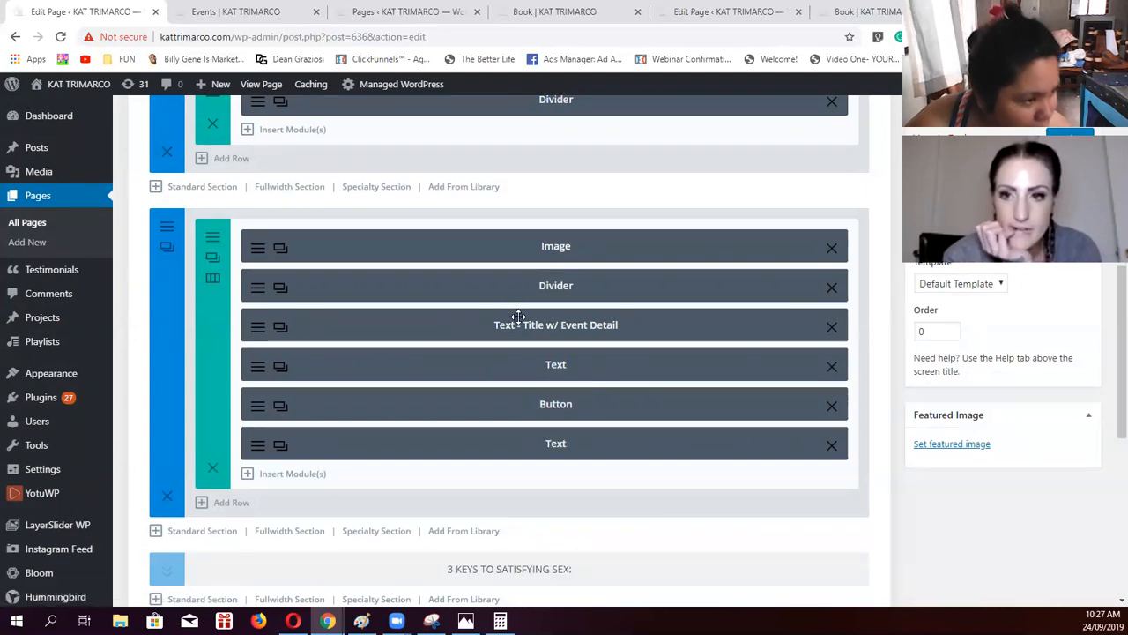
{"action": "left_click", "coordinate": [256, 336]}
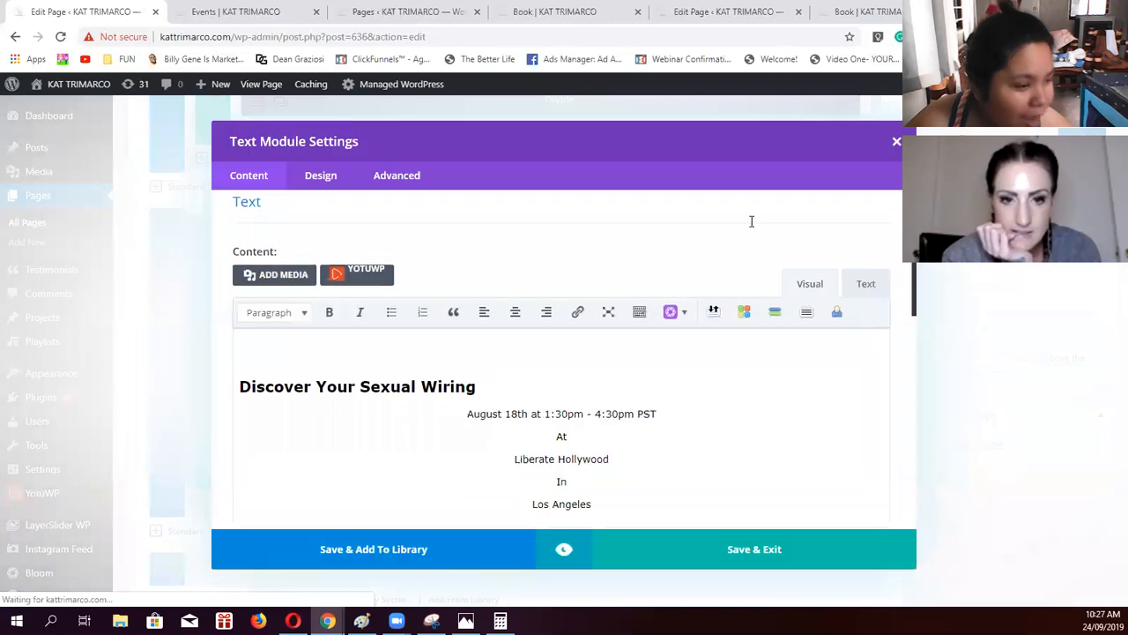
{"action": "scroll", "coordinate": [793, 212], "scroll_direction": "down", "scroll_amount": 1}
{"action": "left_click", "coordinate": [896, 143]}
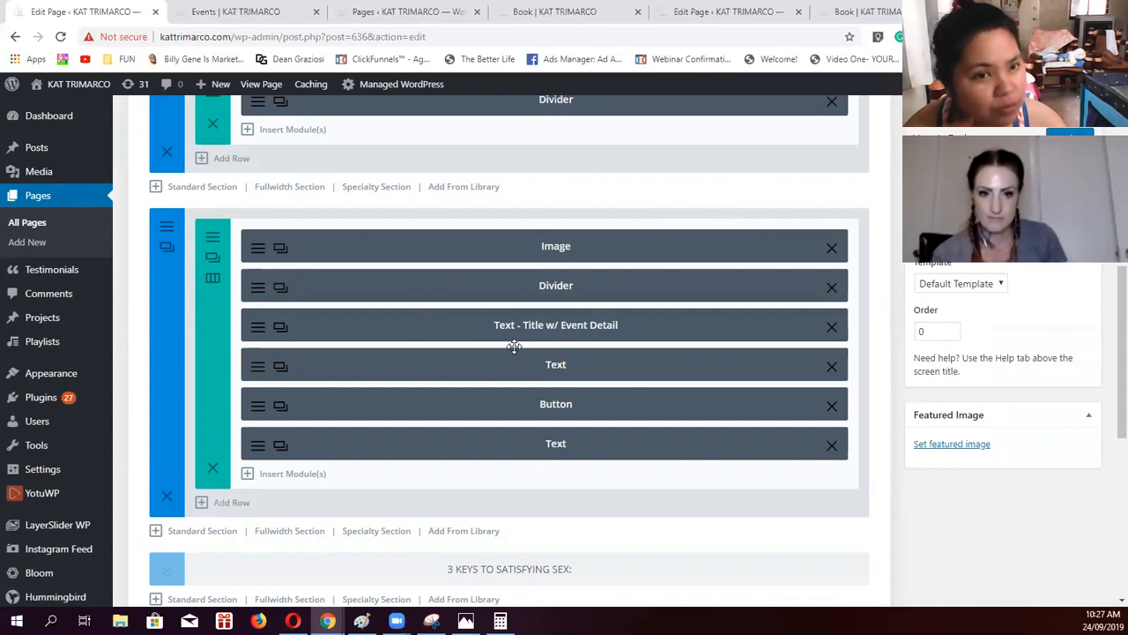
Examine the event row's design settings from alignment to filters and its link and background content settings, and close them
{"action": "left_click", "coordinate": [212, 241]}
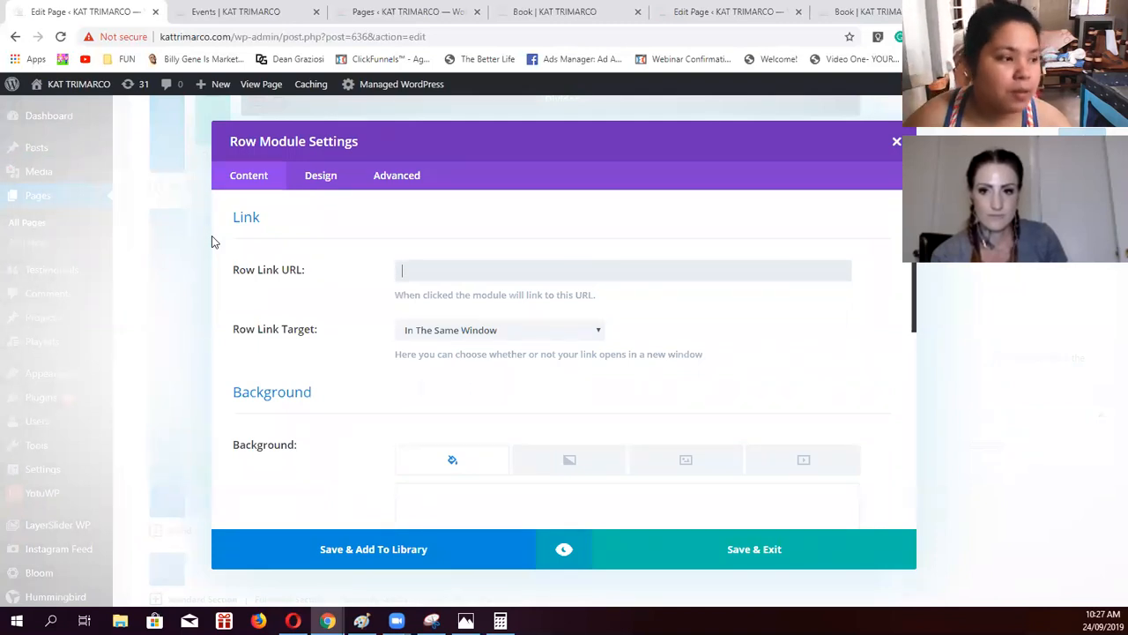
{"action": "left_click", "coordinate": [326, 177]}
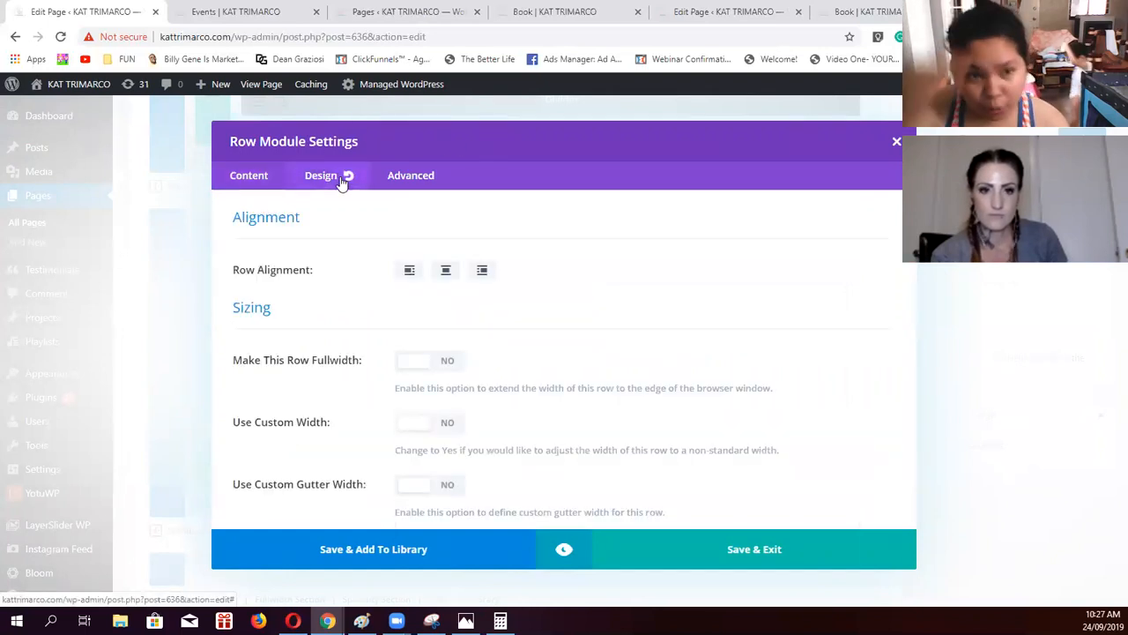
{"action": "scroll", "coordinate": [612, 312], "scroll_direction": "down", "scroll_amount": 4}
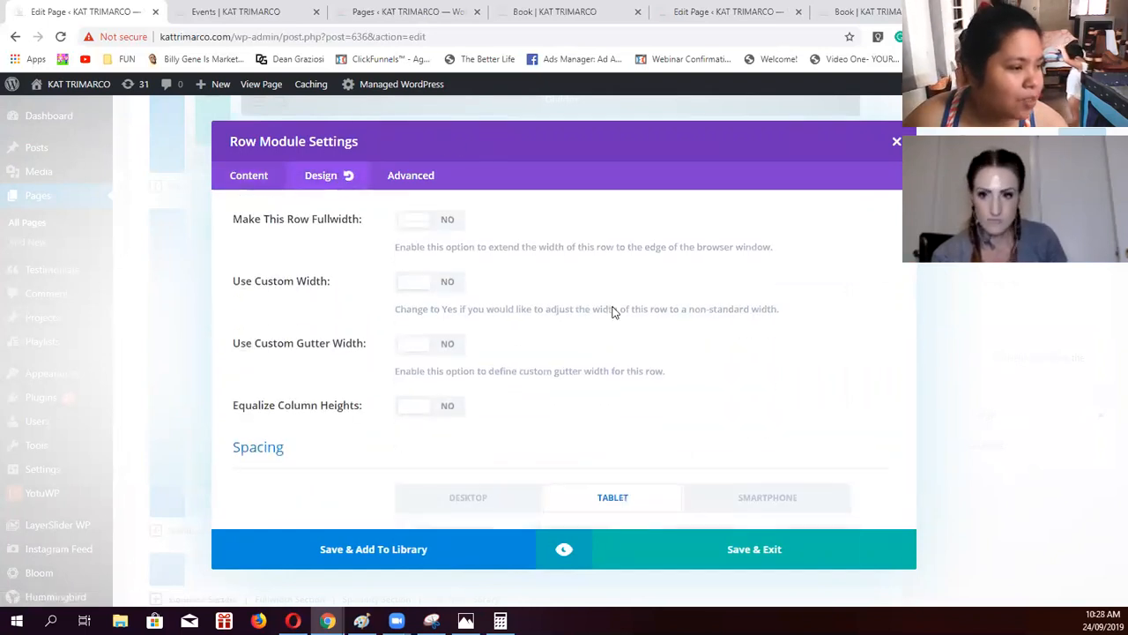
{"action": "scroll", "coordinate": [613, 312], "scroll_direction": "down", "scroll_amount": 10}
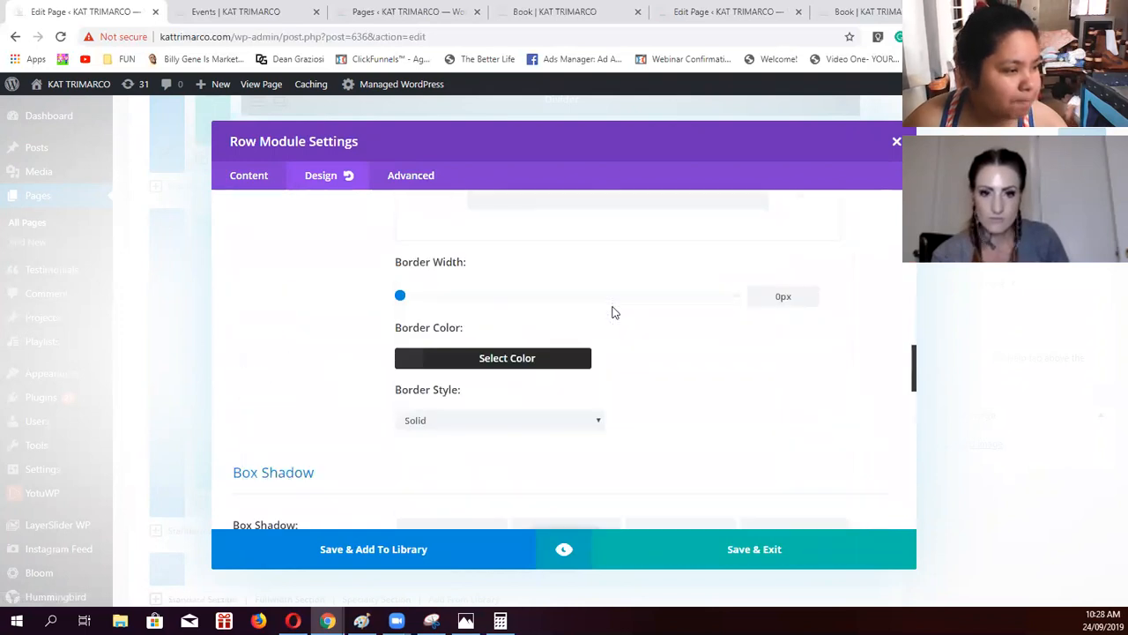
{"action": "scroll", "coordinate": [614, 312], "scroll_direction": "down", "scroll_amount": 9}
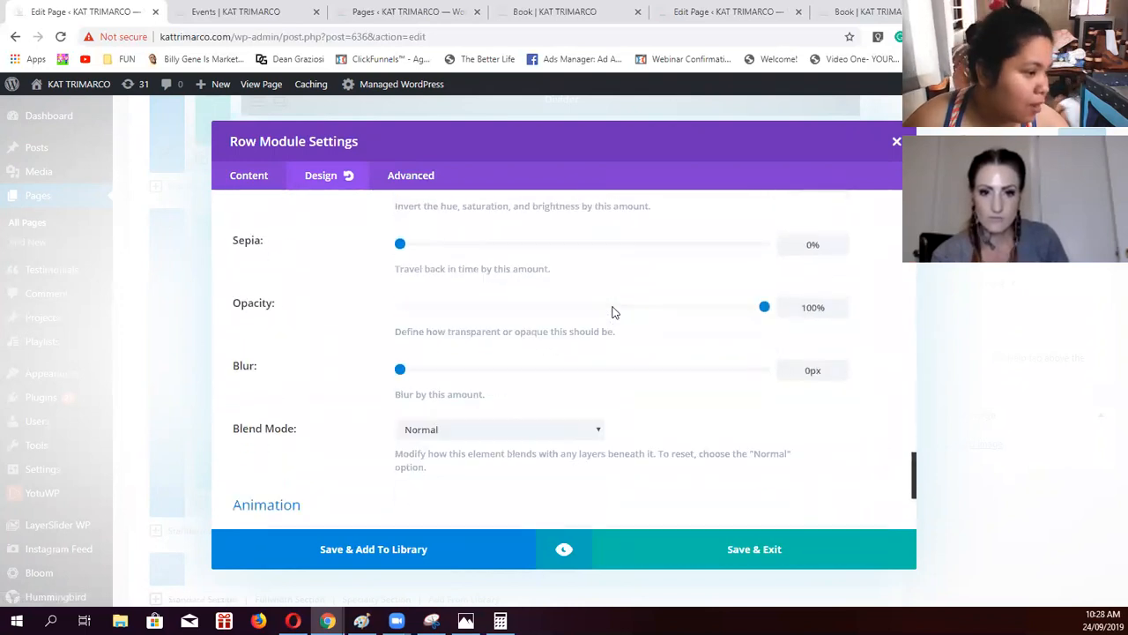
{"action": "scroll", "coordinate": [602, 358], "scroll_direction": "up", "scroll_amount": 12}
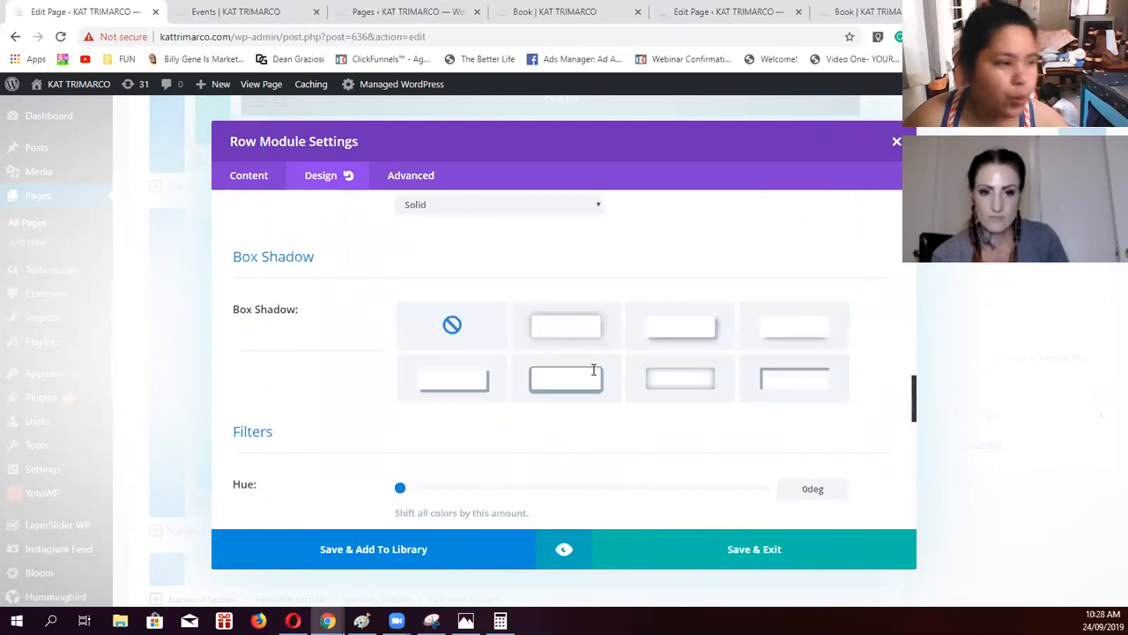
{"action": "scroll", "coordinate": [595, 370], "scroll_direction": "up", "scroll_amount": 10}
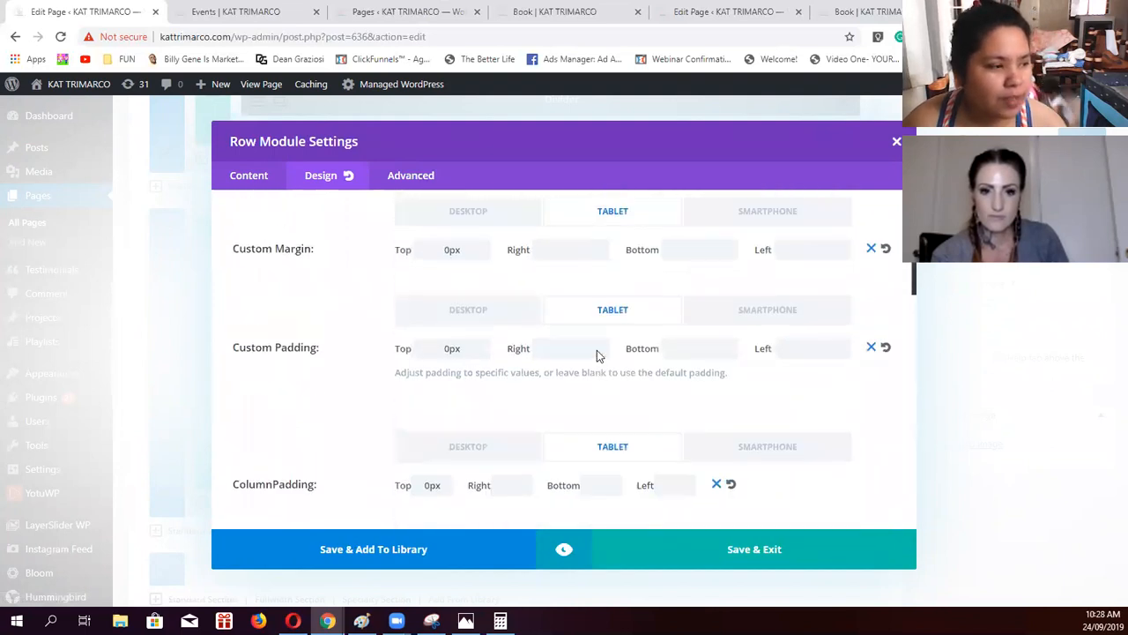
{"action": "scroll", "coordinate": [597, 353], "scroll_direction": "up", "scroll_amount": 3}
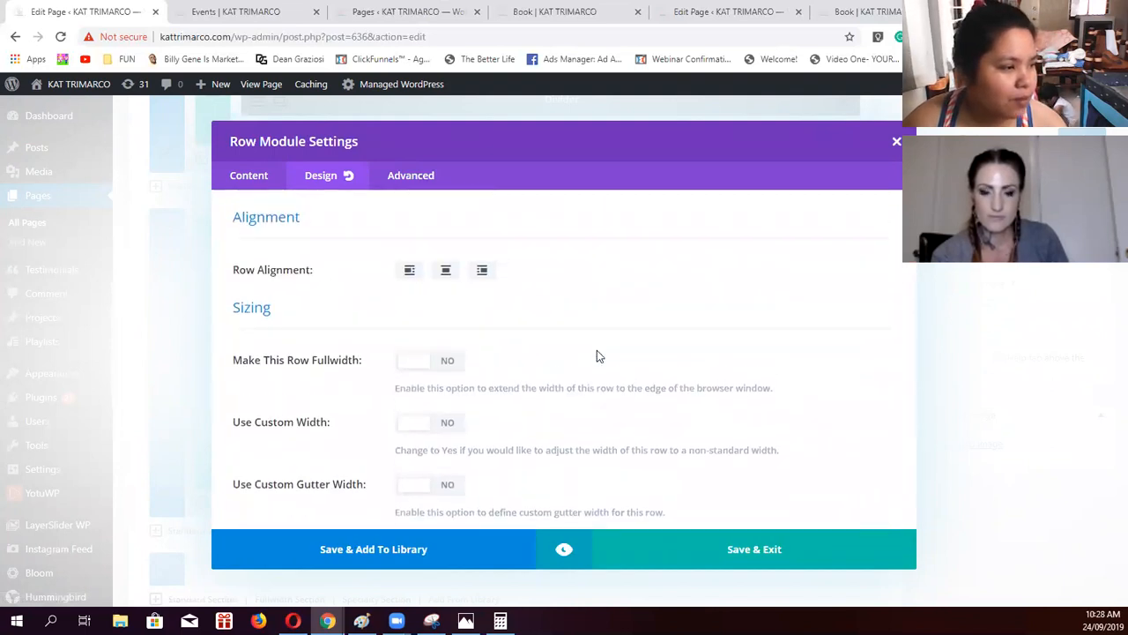
{"action": "left_click", "coordinate": [254, 185]}
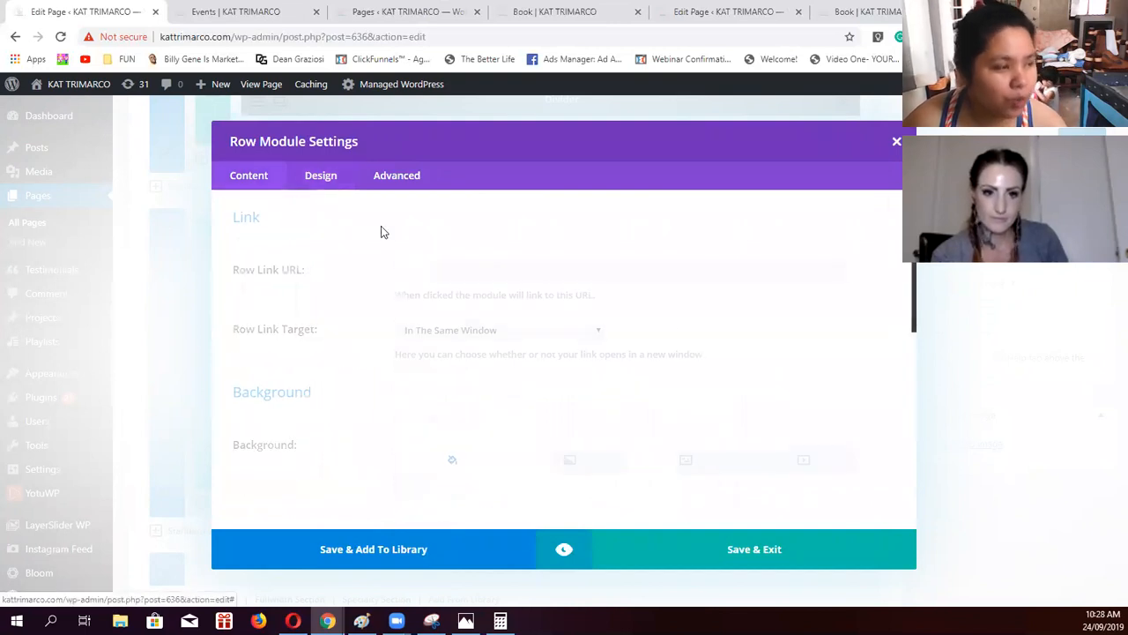
{"action": "scroll", "coordinate": [666, 316], "scroll_direction": "down", "scroll_amount": 2}
{"action": "scroll", "coordinate": [617, 353], "scroll_direction": "up", "scroll_amount": 2}
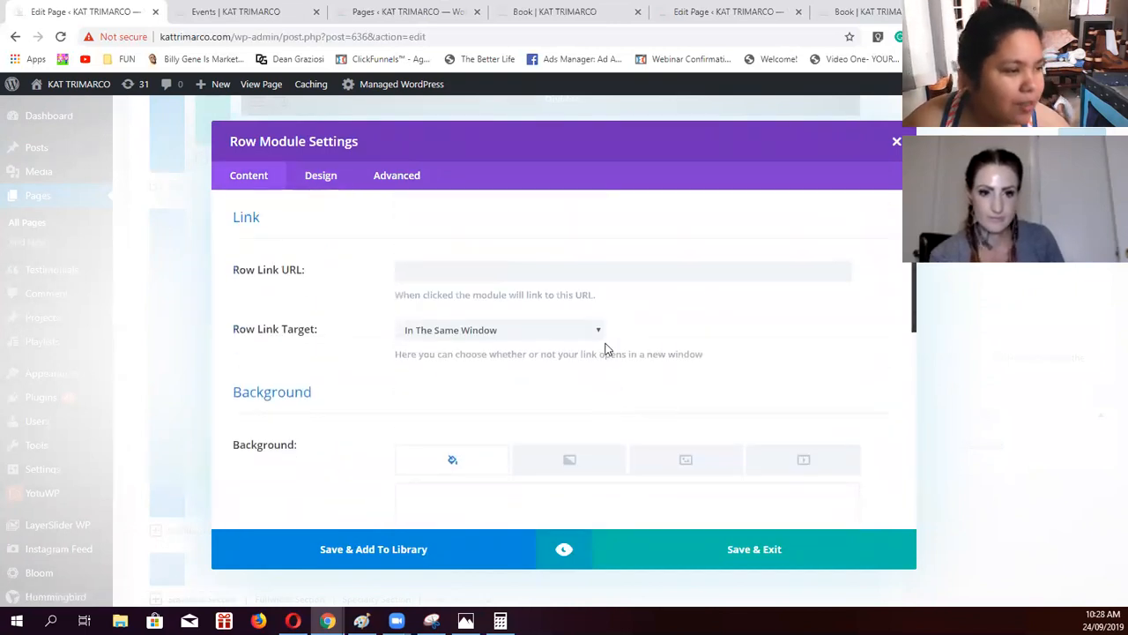
{"action": "left_click", "coordinate": [897, 141]}
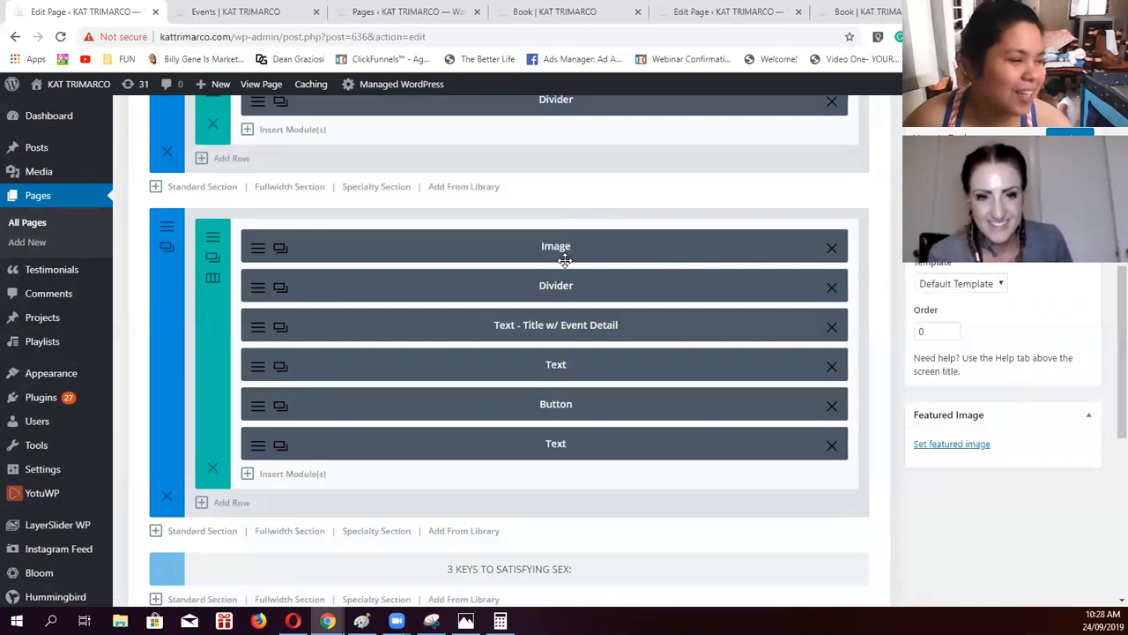
Review the event row's sizing, spacing, border, filter and animation design settings once more and close them
{"action": "left_click", "coordinate": [213, 245]}
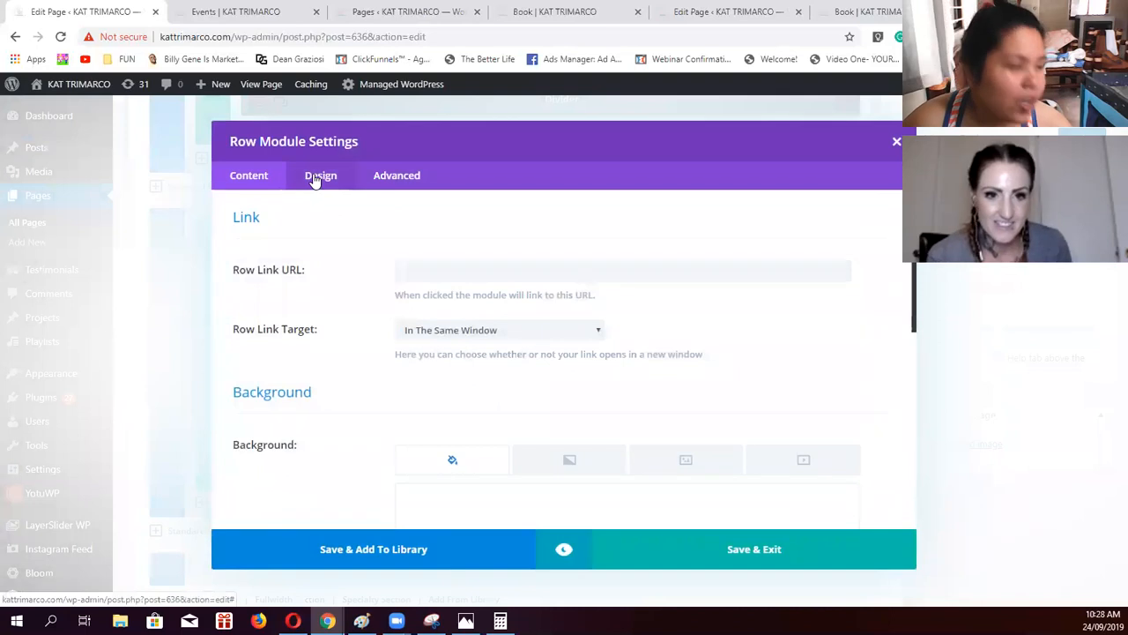
{"action": "left_click", "coordinate": [317, 177]}
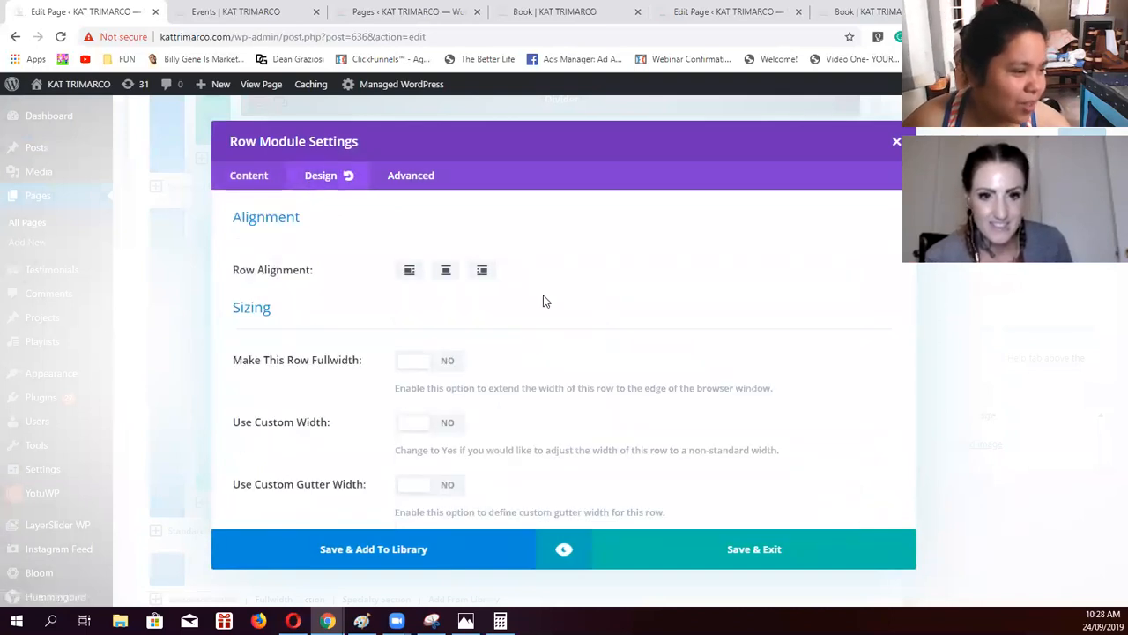
{"action": "scroll", "coordinate": [543, 301], "scroll_direction": "down", "scroll_amount": 5}
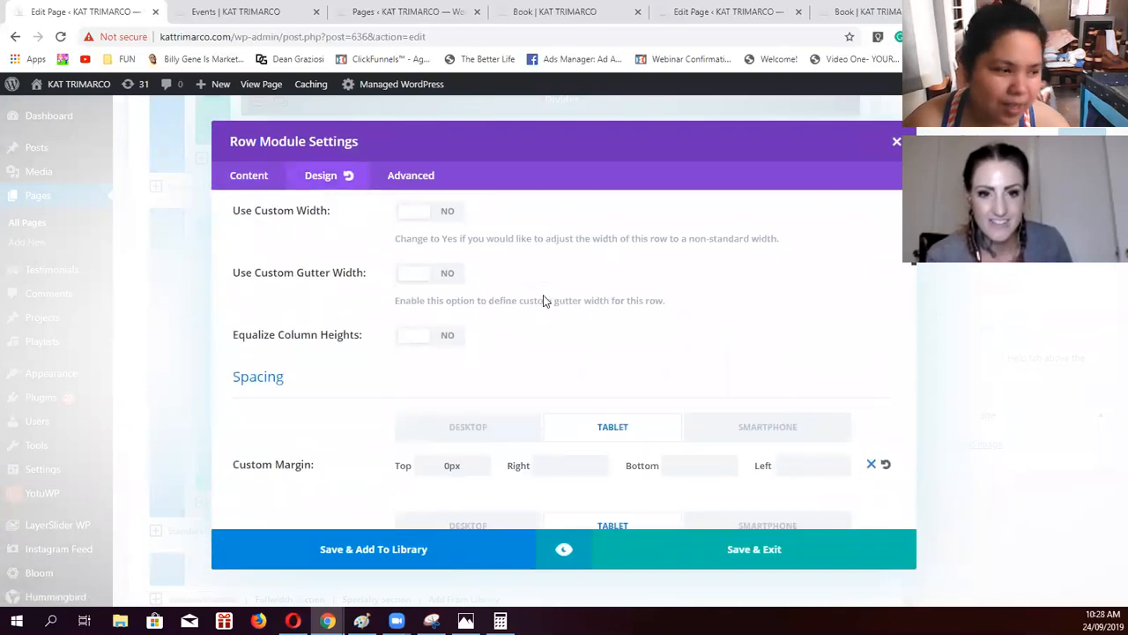
{"action": "scroll", "coordinate": [543, 299], "scroll_direction": "down", "scroll_amount": 5}
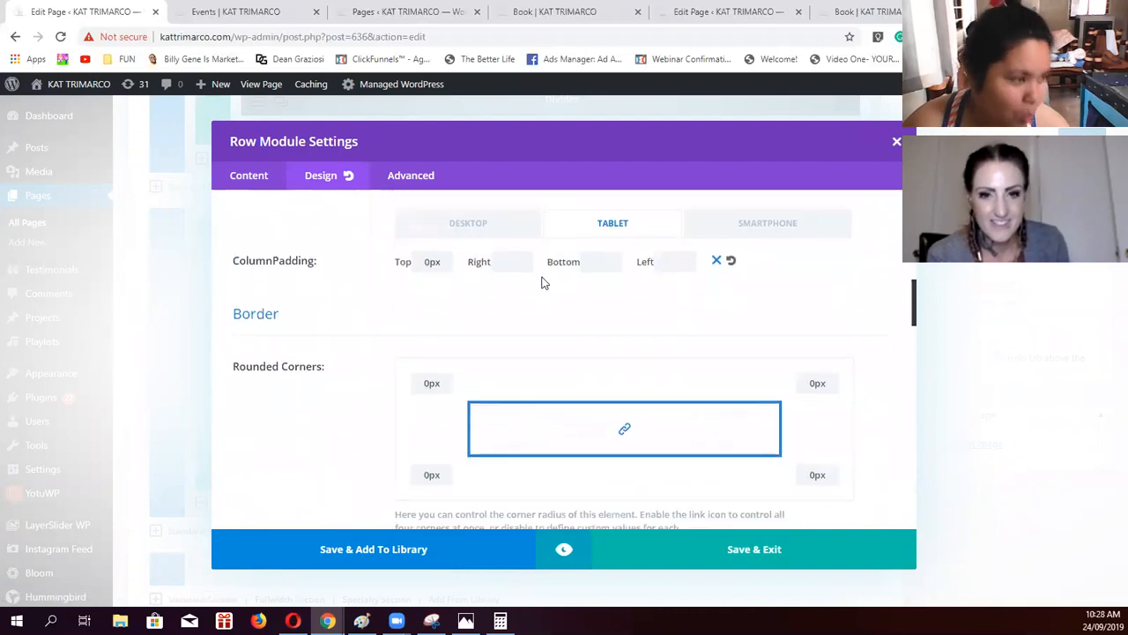
{"action": "scroll", "coordinate": [543, 276], "scroll_direction": "down", "scroll_amount": 10}
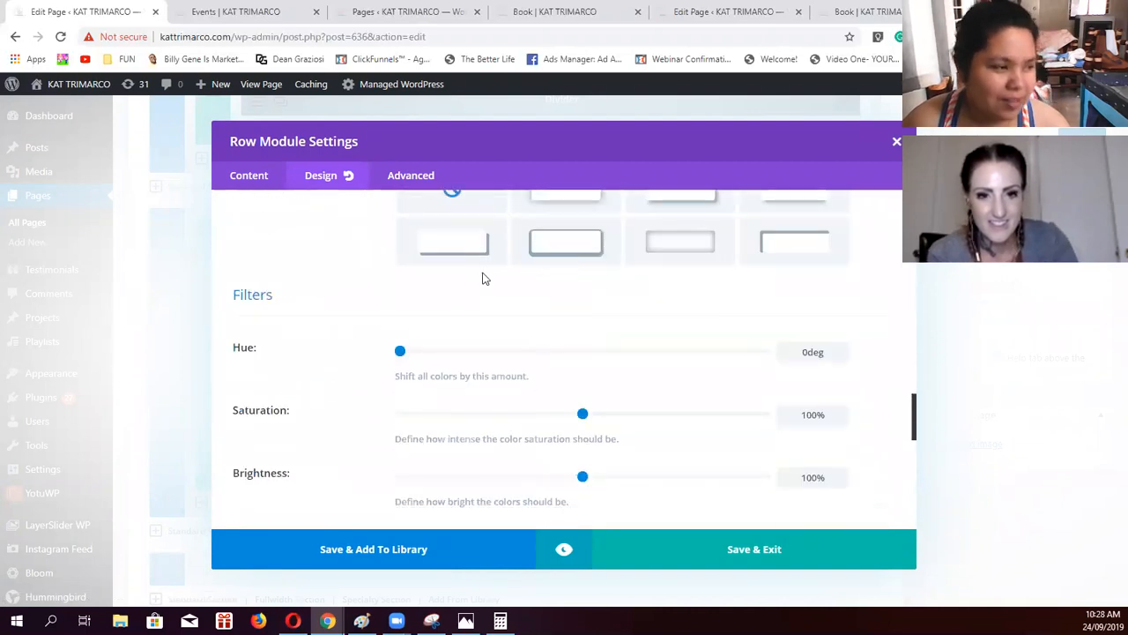
{"action": "scroll", "coordinate": [483, 278], "scroll_direction": "down", "scroll_amount": 5}
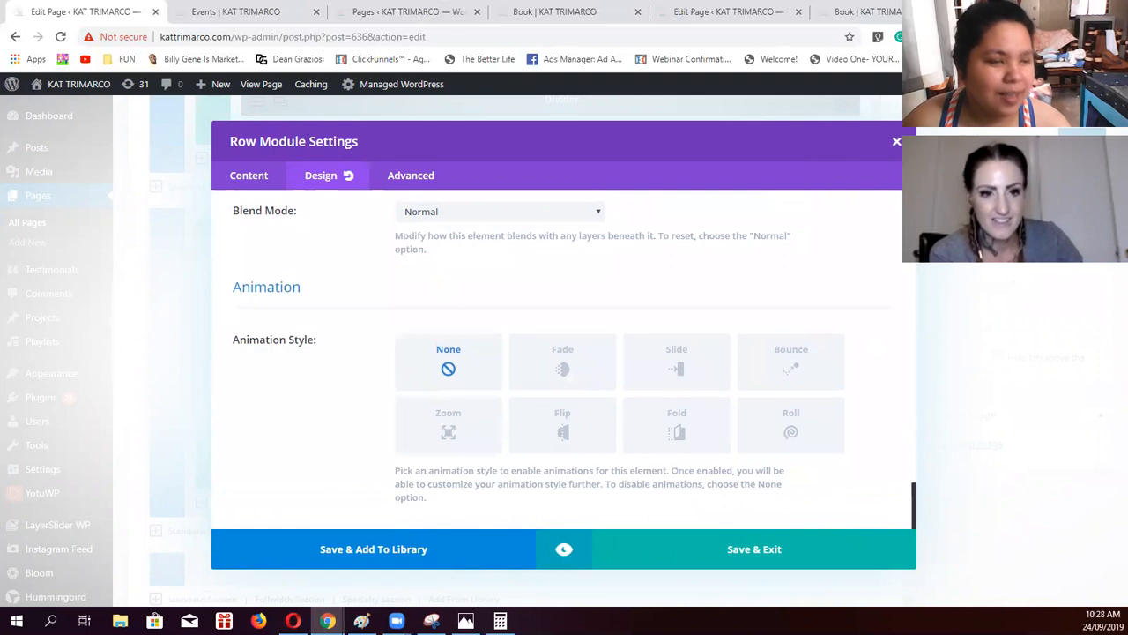
{"action": "left_click", "coordinate": [895, 144]}
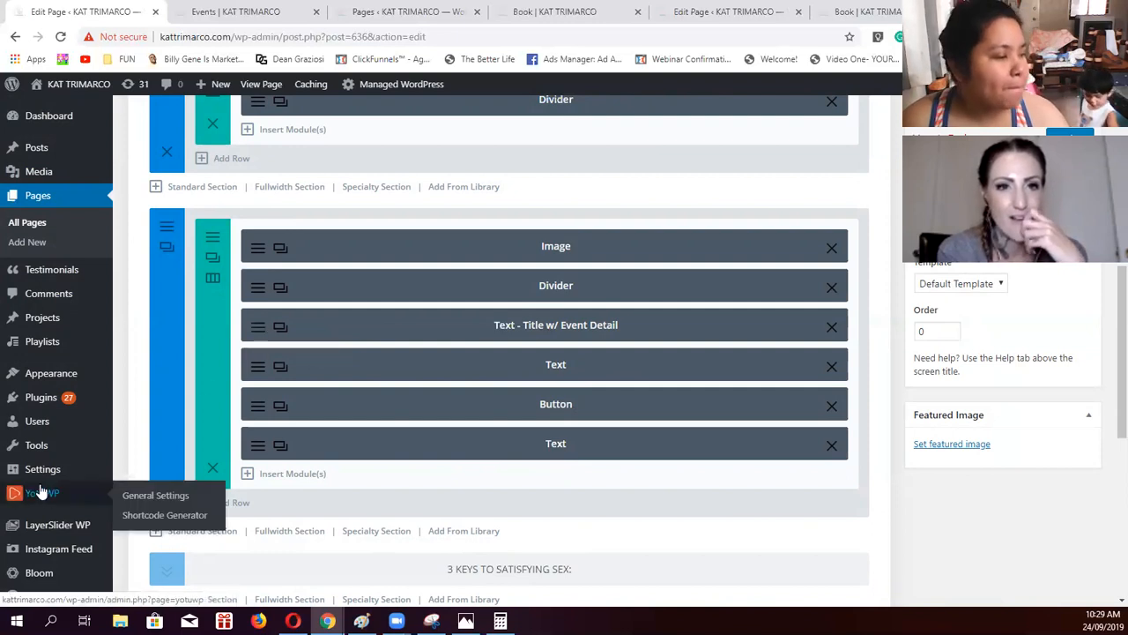
Open Divi's Theme Customizer in a separate browser tab and dismiss the newsletter sign-up popup in its preview
{"action": "scroll", "coordinate": [41, 496], "scroll_direction": "down", "scroll_amount": 2}
{"action": "mouse_move", "coordinate": [40, 491]}
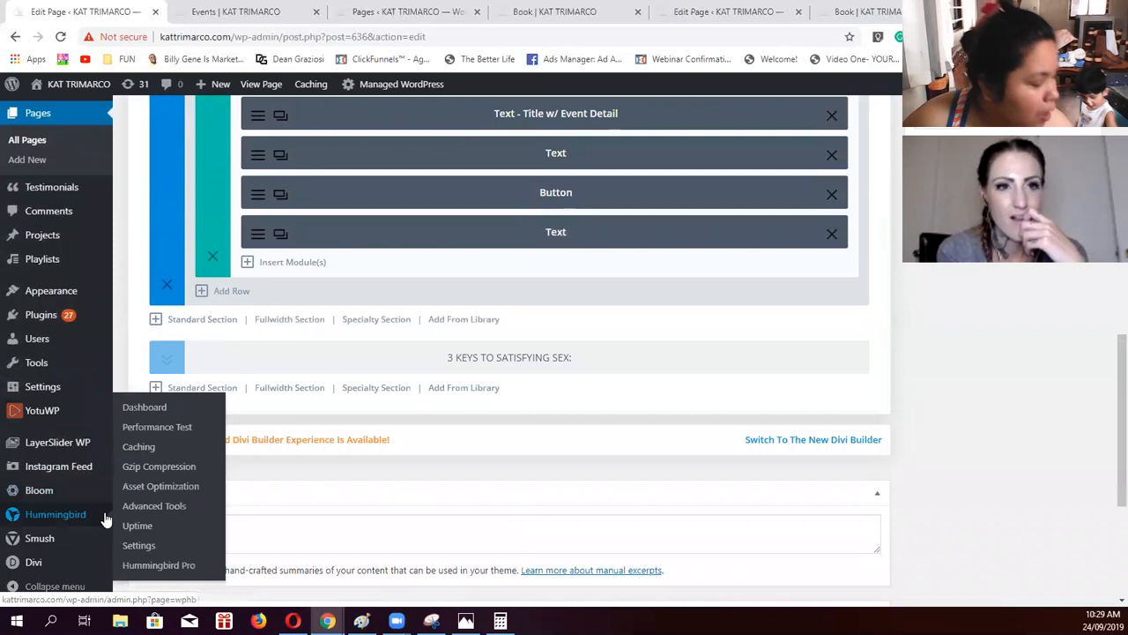
{"action": "mouse_move", "coordinate": [37, 565]}
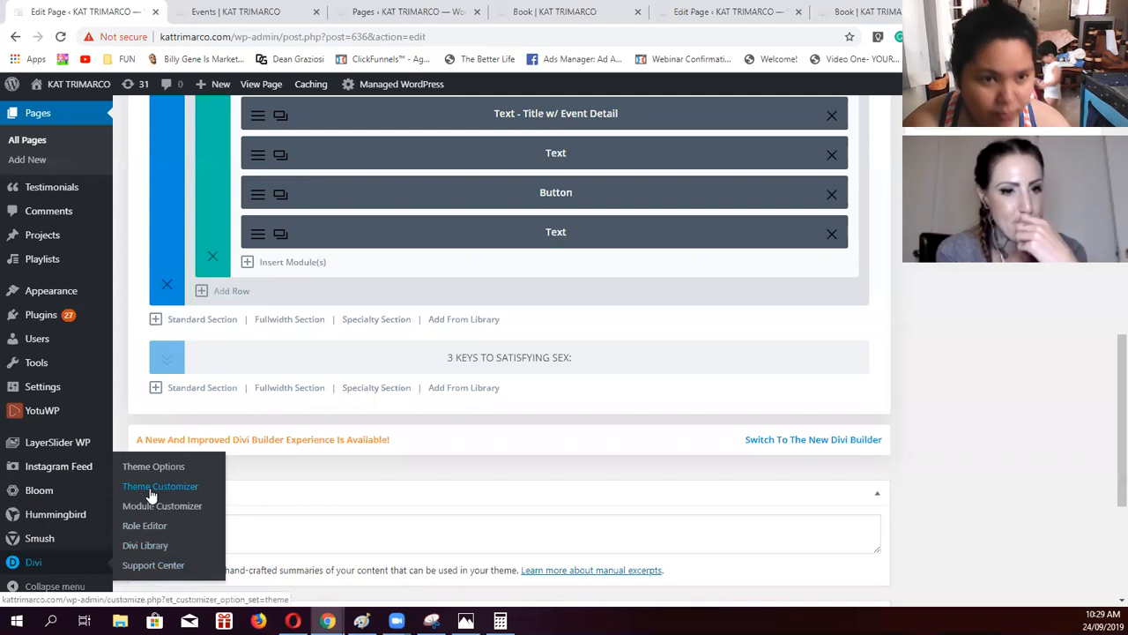
{"action": "right_click", "coordinate": [152, 497]}
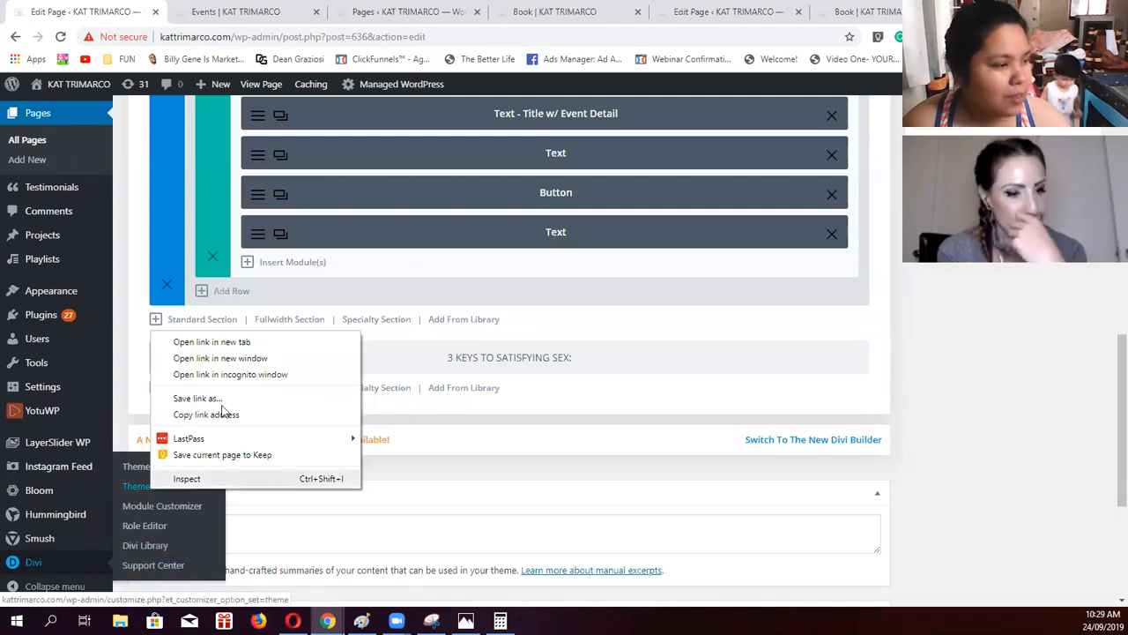
{"action": "left_click", "coordinate": [225, 343]}
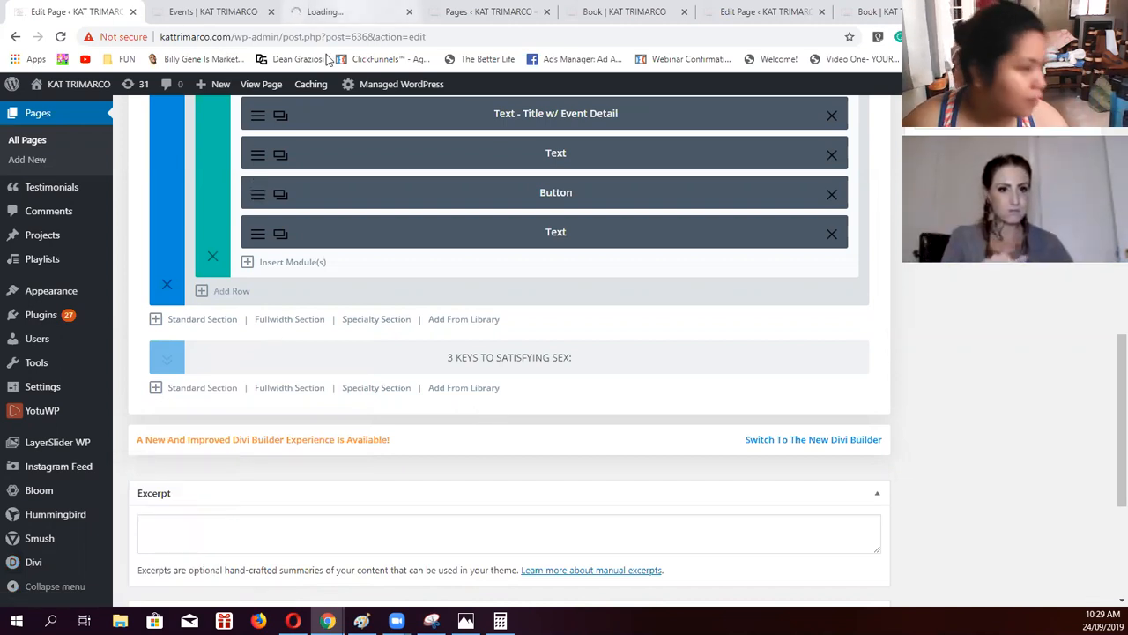
{"action": "left_click", "coordinate": [327, 12]}
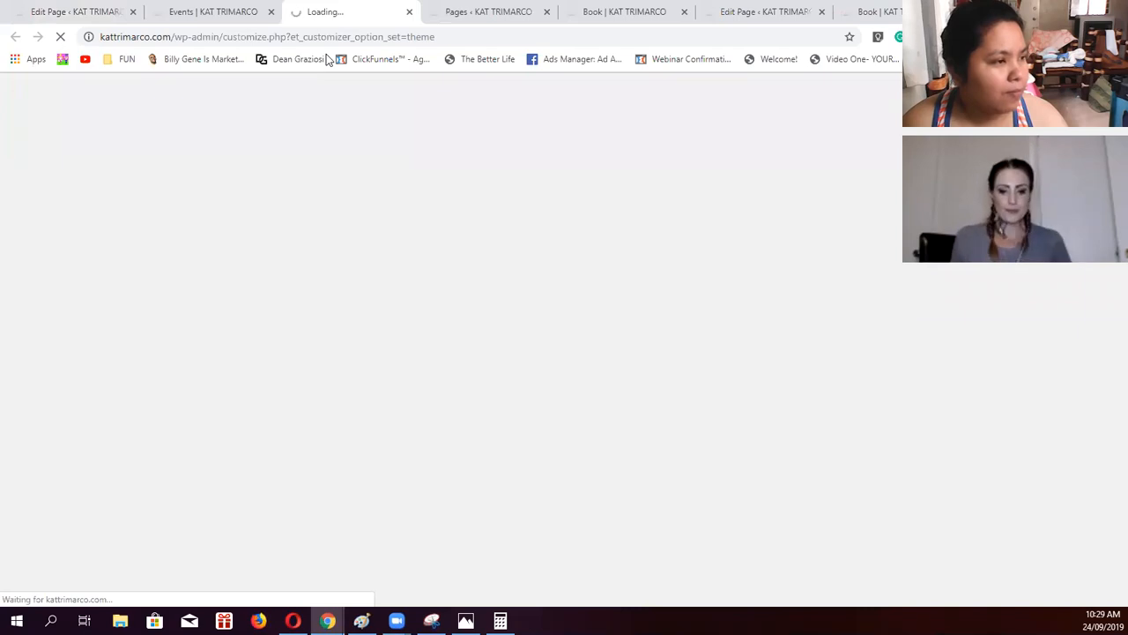
{"action": "left_click", "coordinate": [65, 13]}
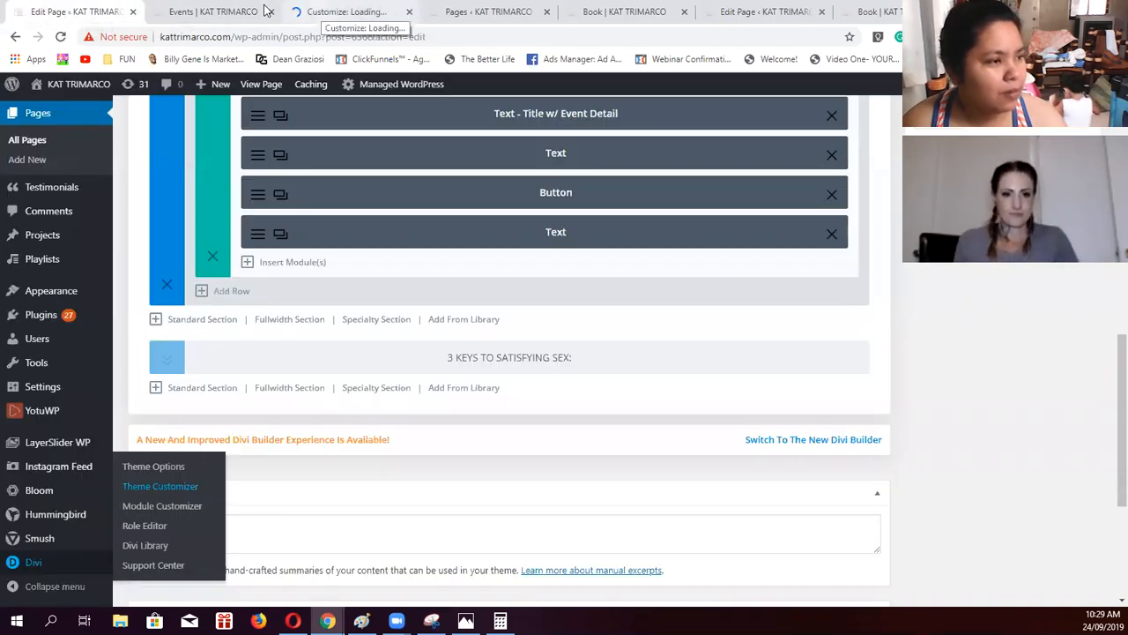
{"action": "left_click", "coordinate": [331, 11]}
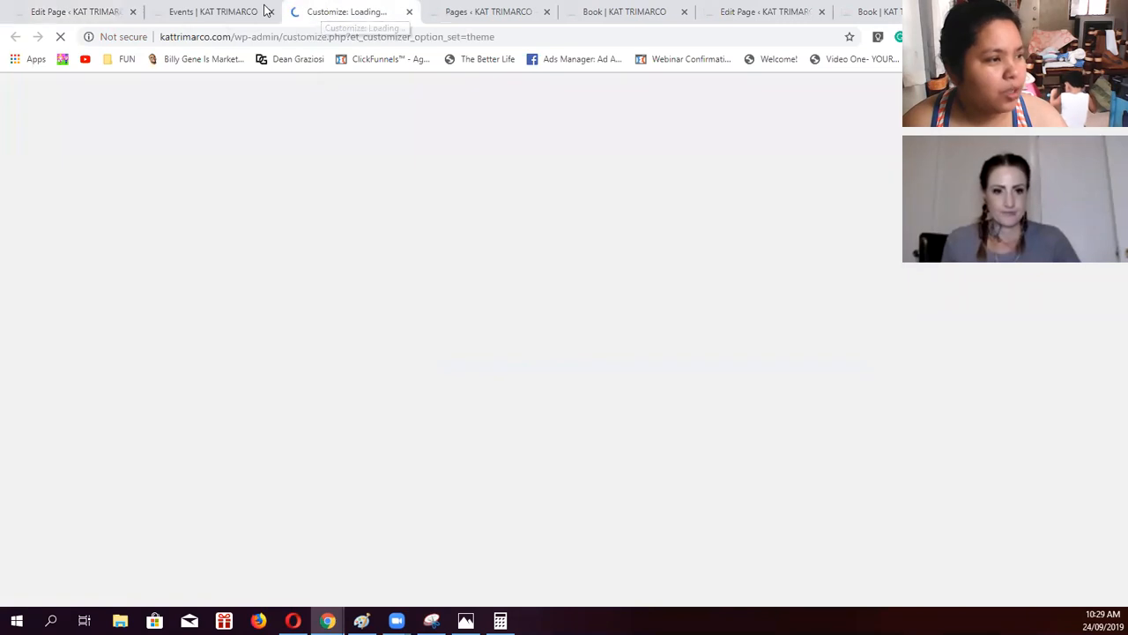
{"action": "left_click", "coordinate": [55, 12]}
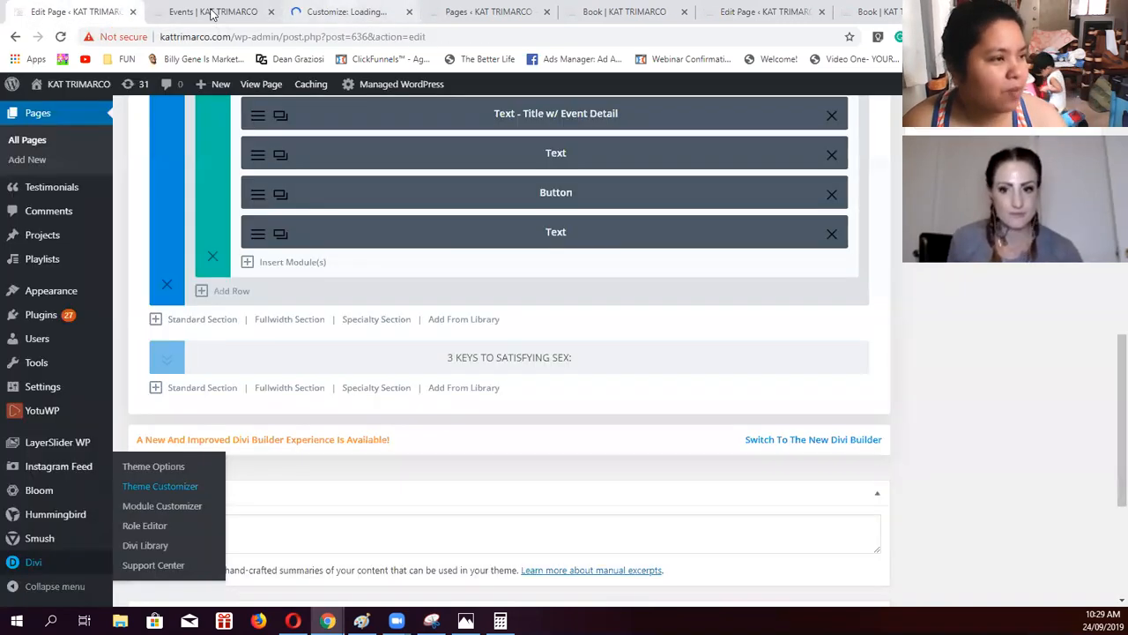
{"action": "left_click", "coordinate": [331, 12]}
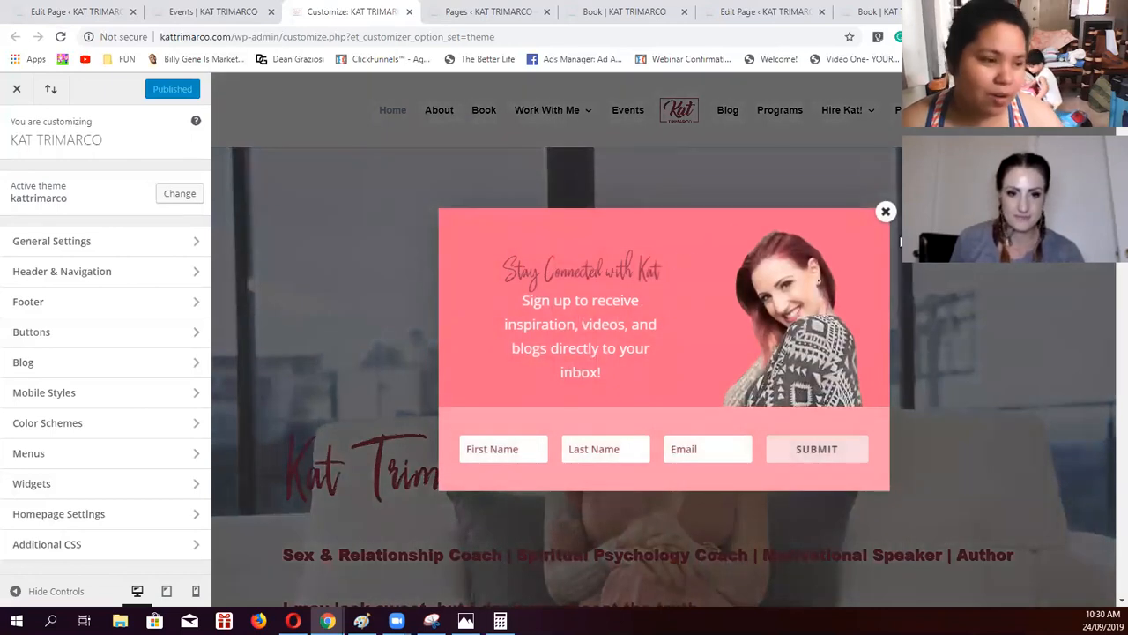
{"action": "left_click", "coordinate": [885, 214]}
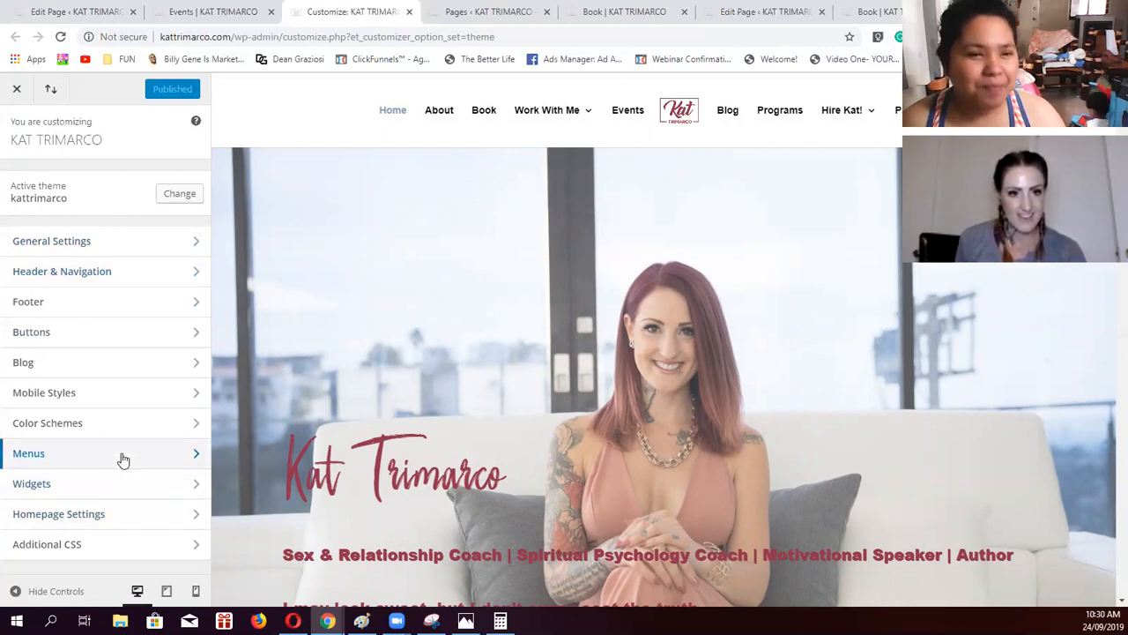
Examine the general typography settings for header and body fonts, sizes and colors against the home page preview, and return to General Settings
{"action": "left_click", "coordinate": [124, 243]}
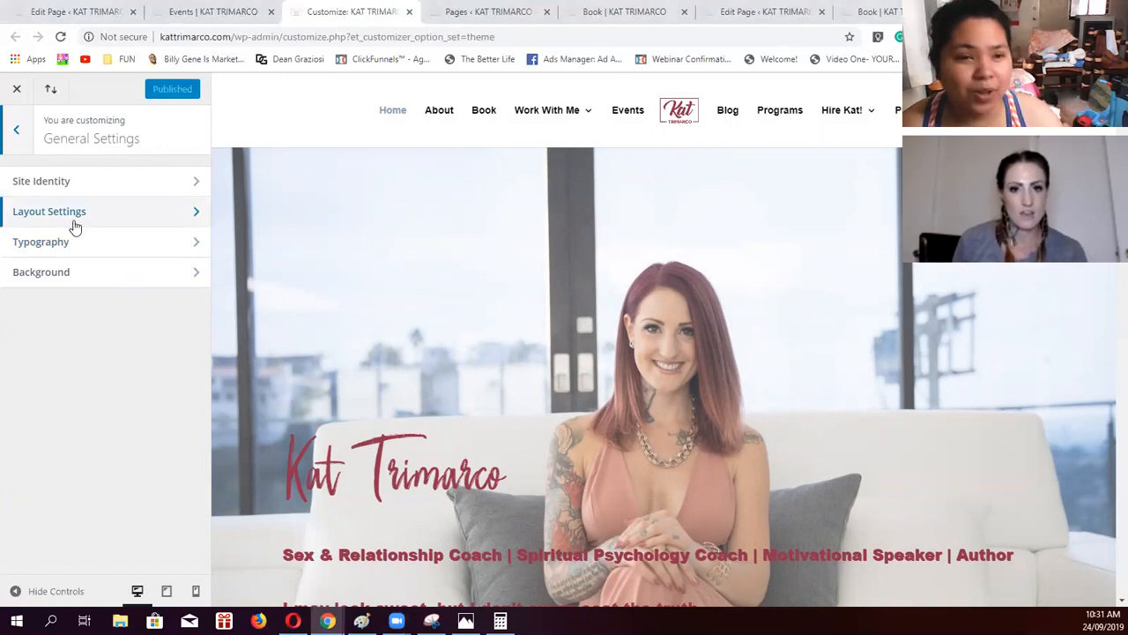
{"action": "left_click", "coordinate": [187, 247]}
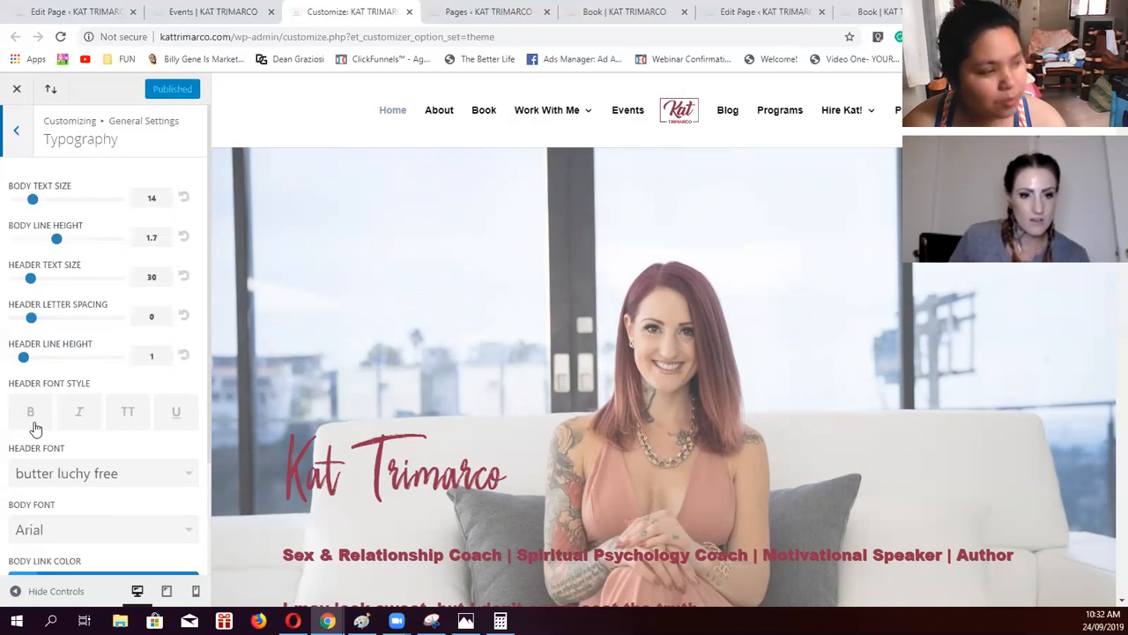
{"action": "scroll", "coordinate": [53, 411], "scroll_direction": "down", "scroll_amount": 1}
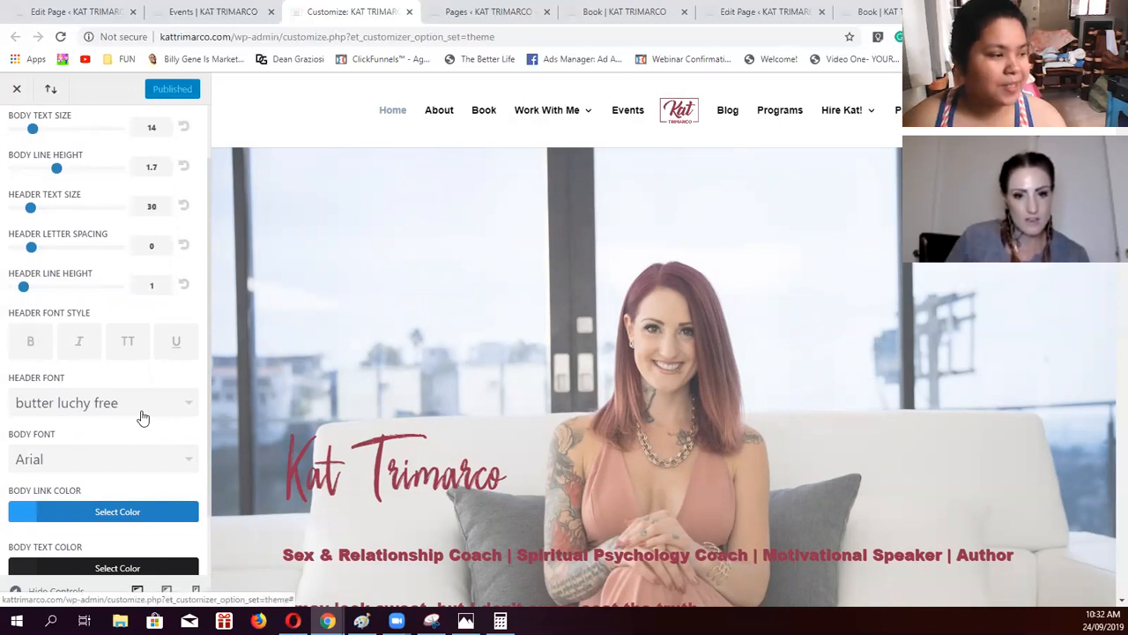
{"action": "scroll", "coordinate": [143, 417], "scroll_direction": "down", "scroll_amount": 1}
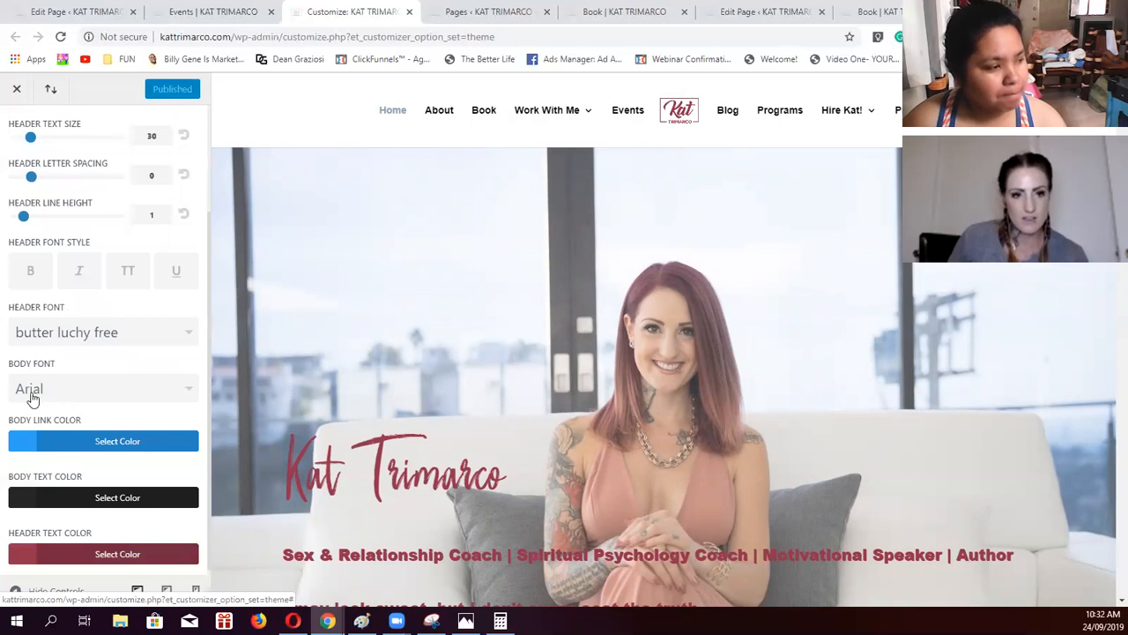
{"action": "scroll", "coordinate": [694, 478], "scroll_direction": "down", "scroll_amount": 5}
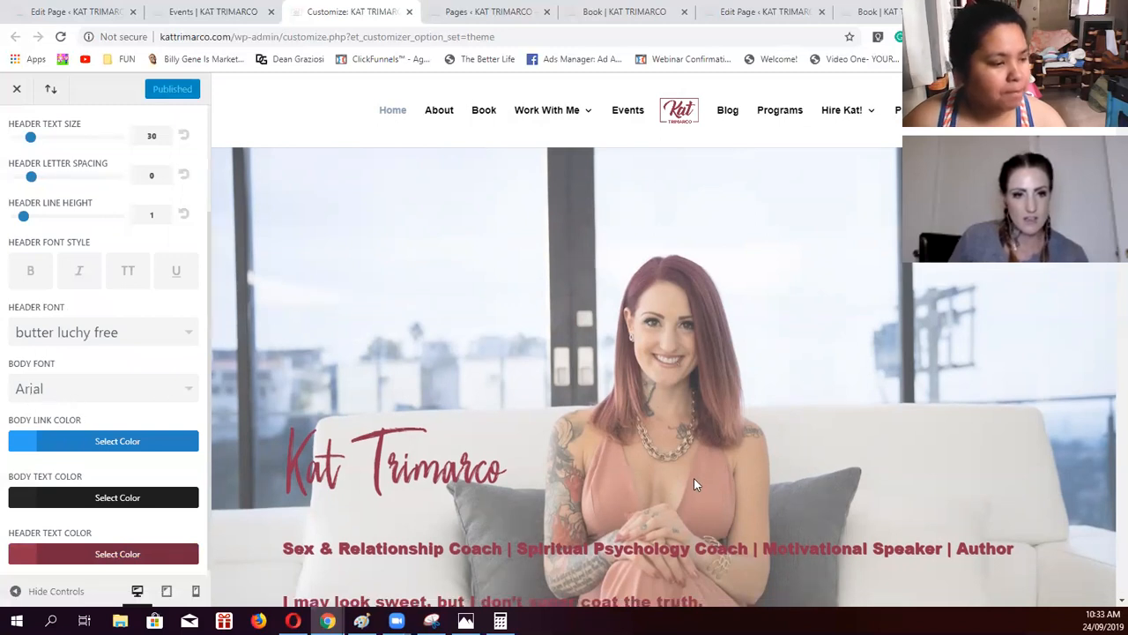
{"action": "scroll", "coordinate": [693, 477], "scroll_direction": "down", "scroll_amount": 8}
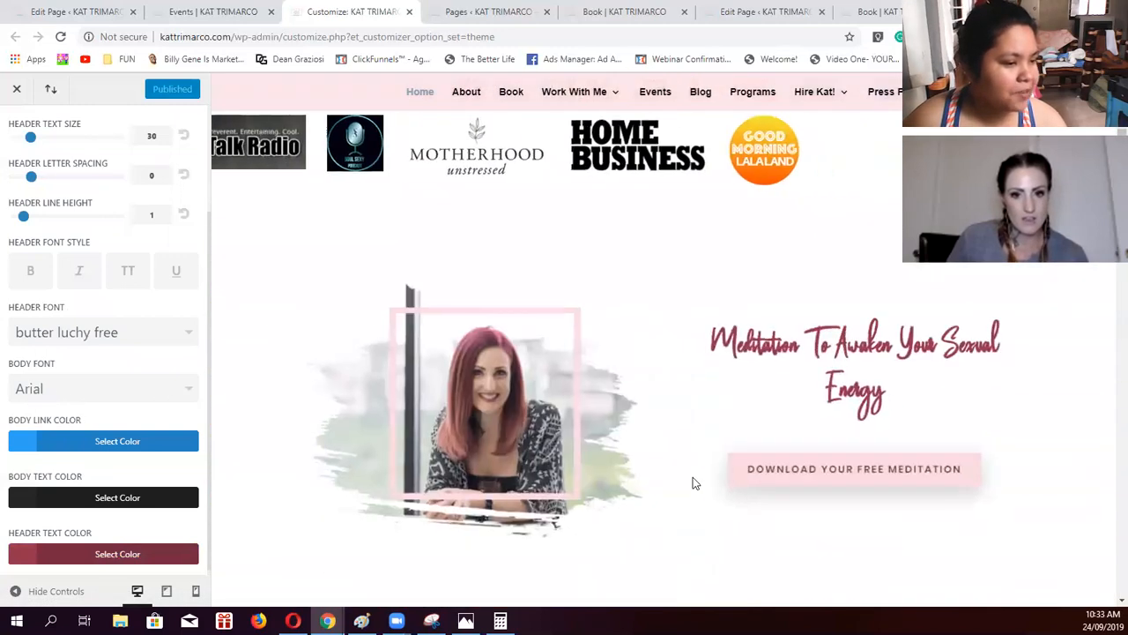
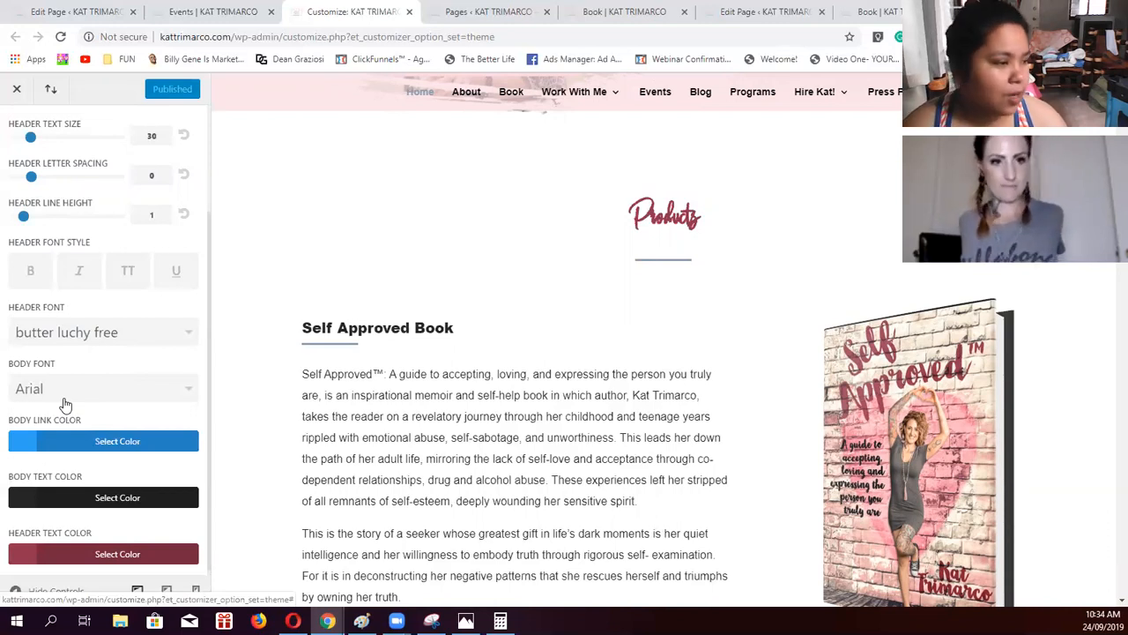
{"action": "scroll", "coordinate": [65, 405], "scroll_direction": "down", "scroll_amount": 1}
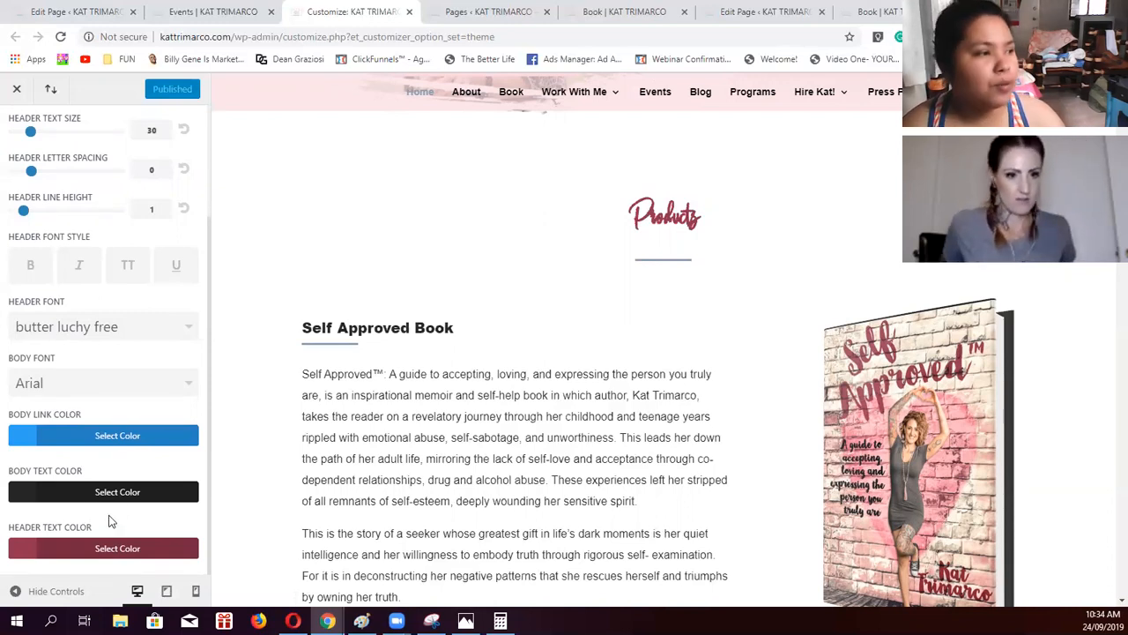
{"action": "scroll", "coordinate": [113, 491], "scroll_direction": "up", "scroll_amount": 3}
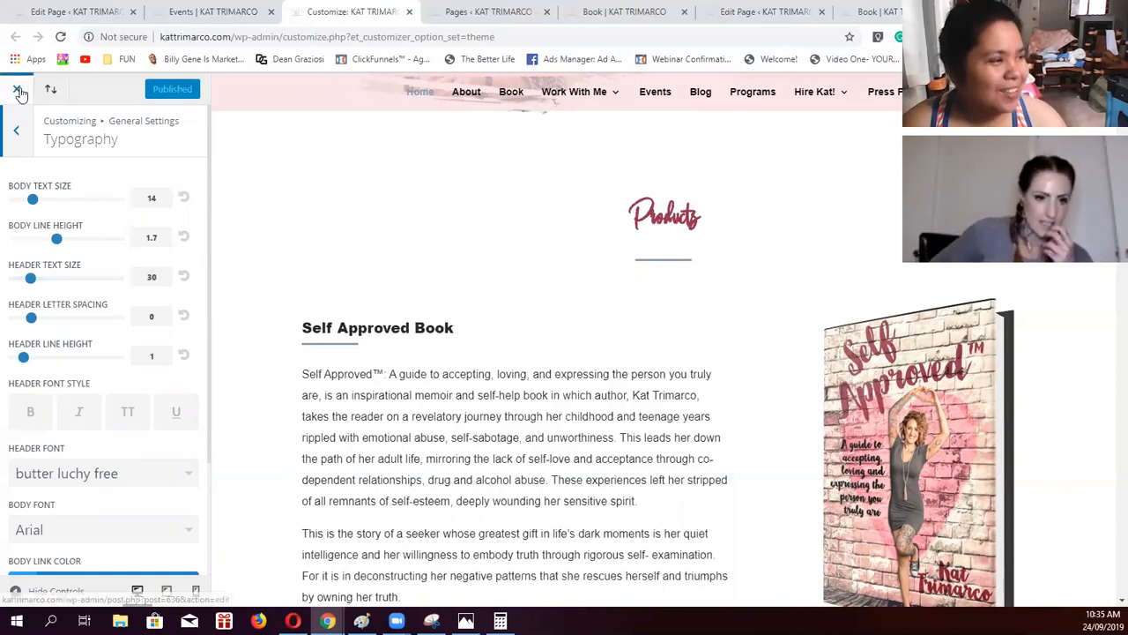
{"action": "left_click", "coordinate": [17, 134]}
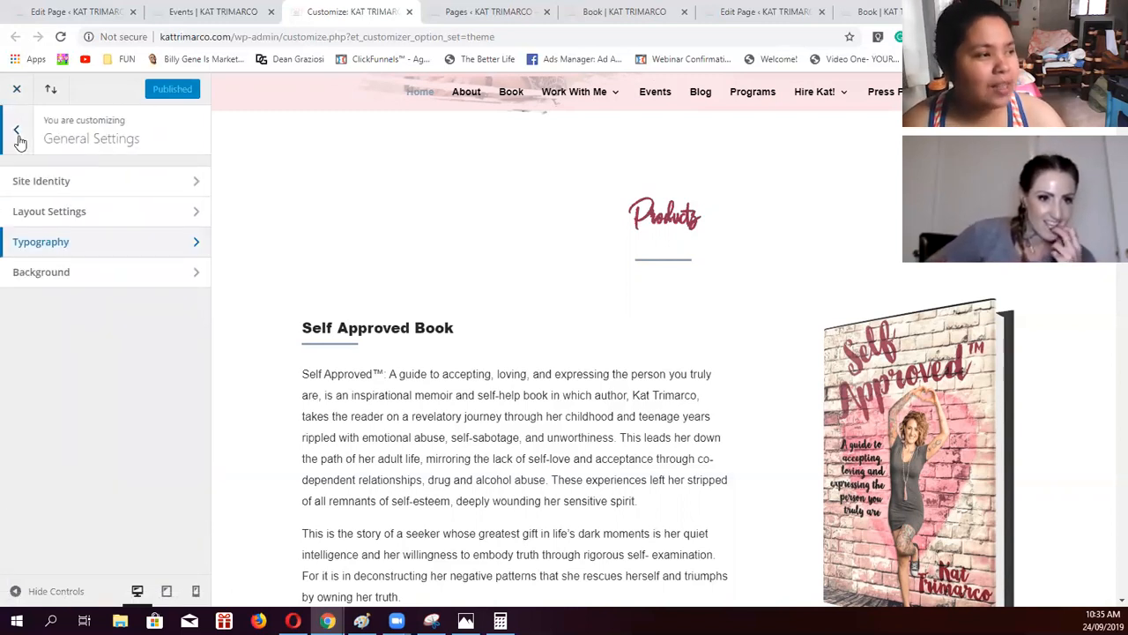
Revisit the page editor to locate the Theme Customizer entry under Divi, glance at the Events page and return to the customizer
{"action": "left_click", "coordinate": [66, 12]}
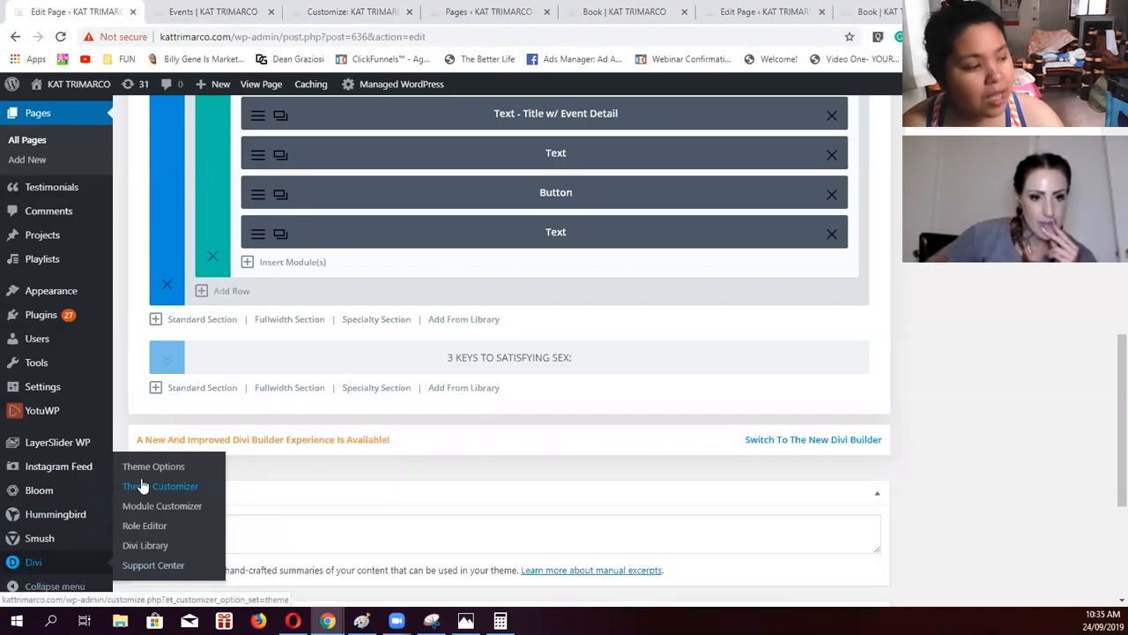
{"action": "mouse_move", "coordinate": [42, 562]}
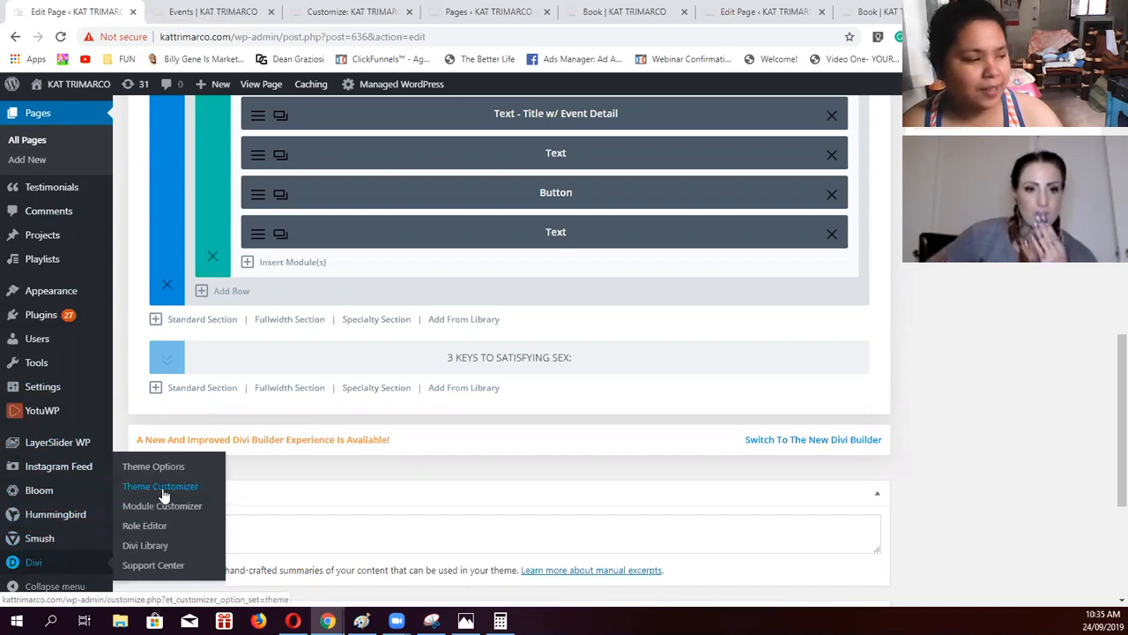
{"action": "left_click", "coordinate": [194, 12]}
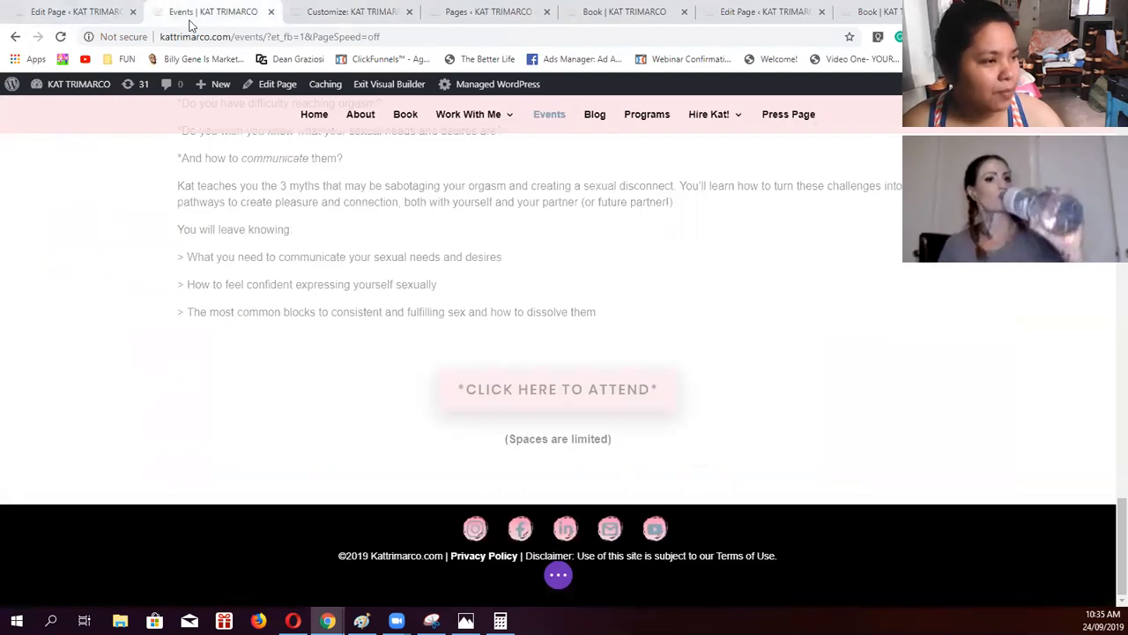
{"action": "key", "text": "ctrl+Tab"}
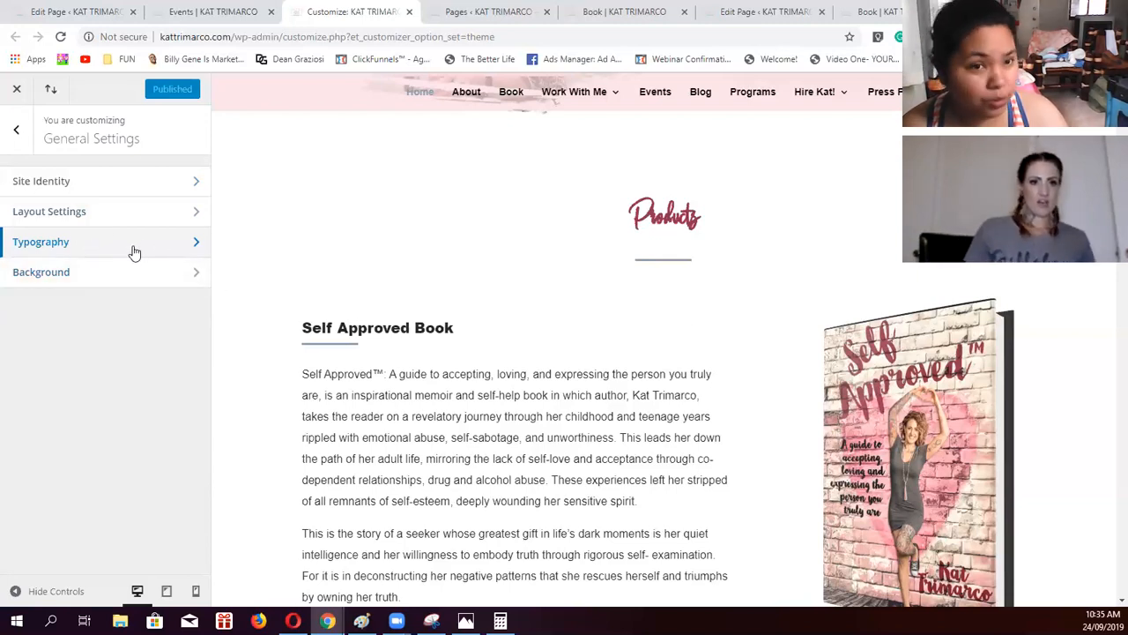
Check the customizer's Header & Navigation options and go back into General Settings
{"action": "left_click", "coordinate": [14, 130]}
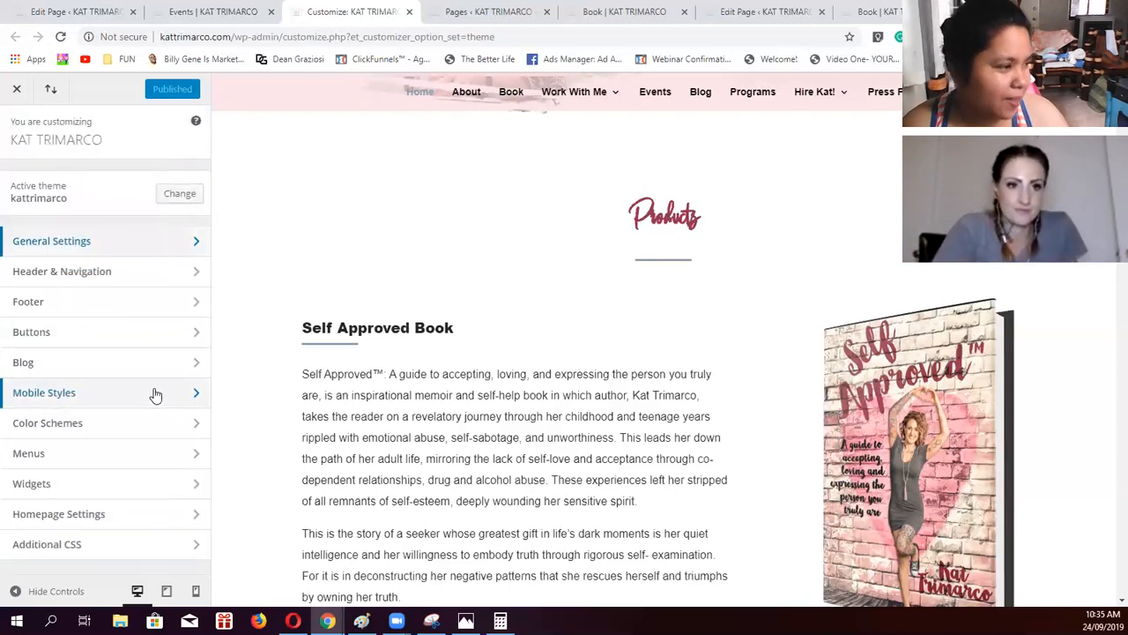
{"action": "left_click", "coordinate": [130, 276]}
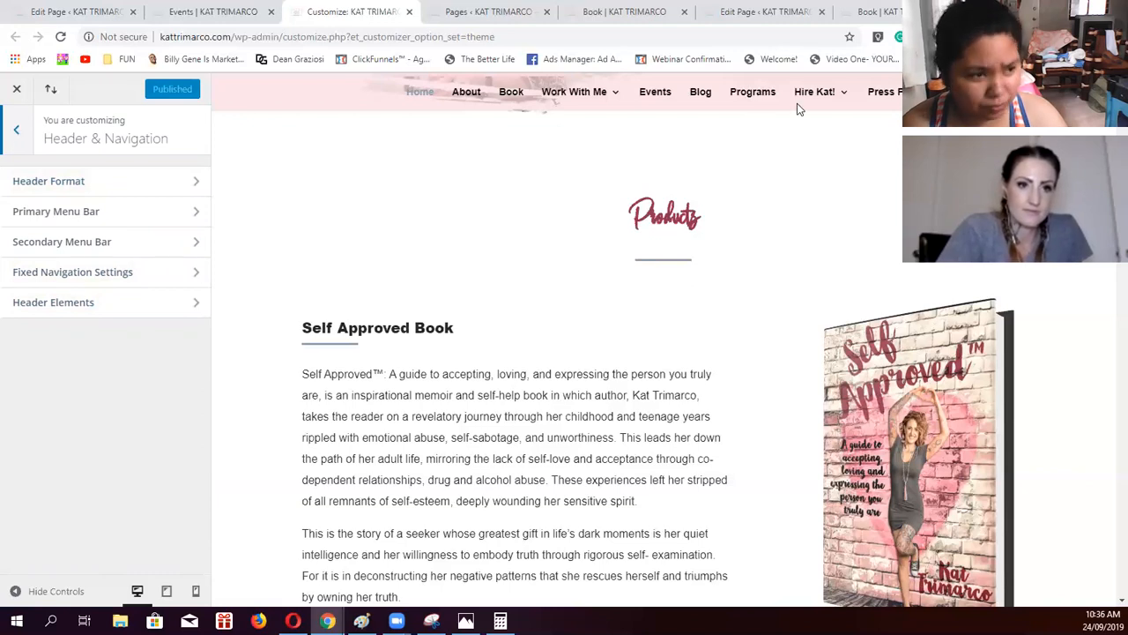
{"action": "left_click", "coordinate": [16, 129]}
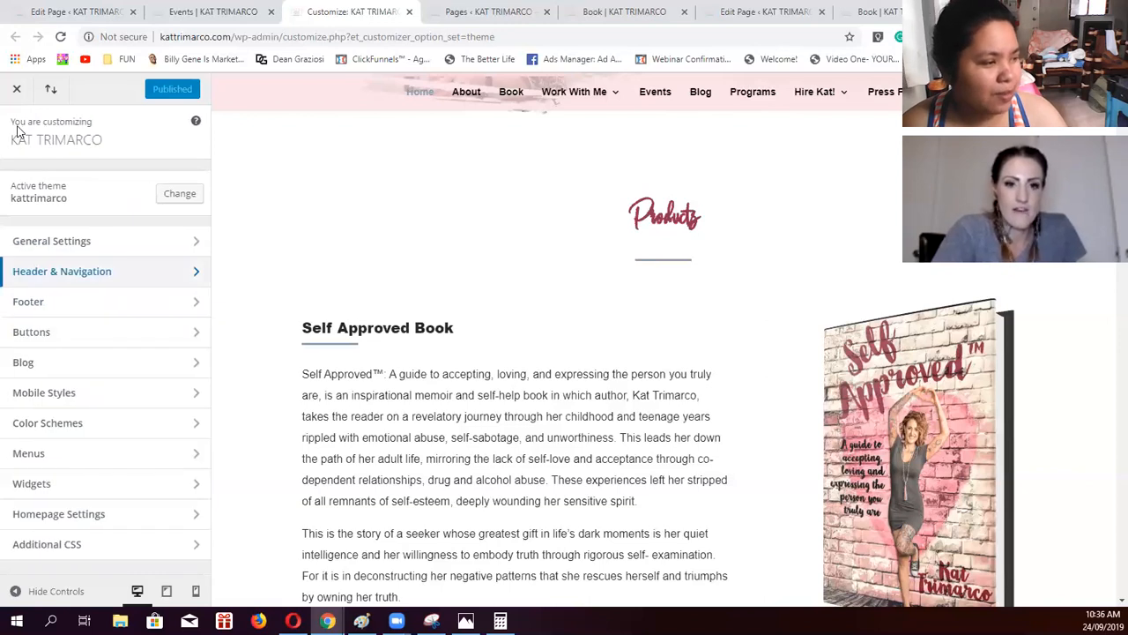
{"action": "left_click", "coordinate": [147, 243]}
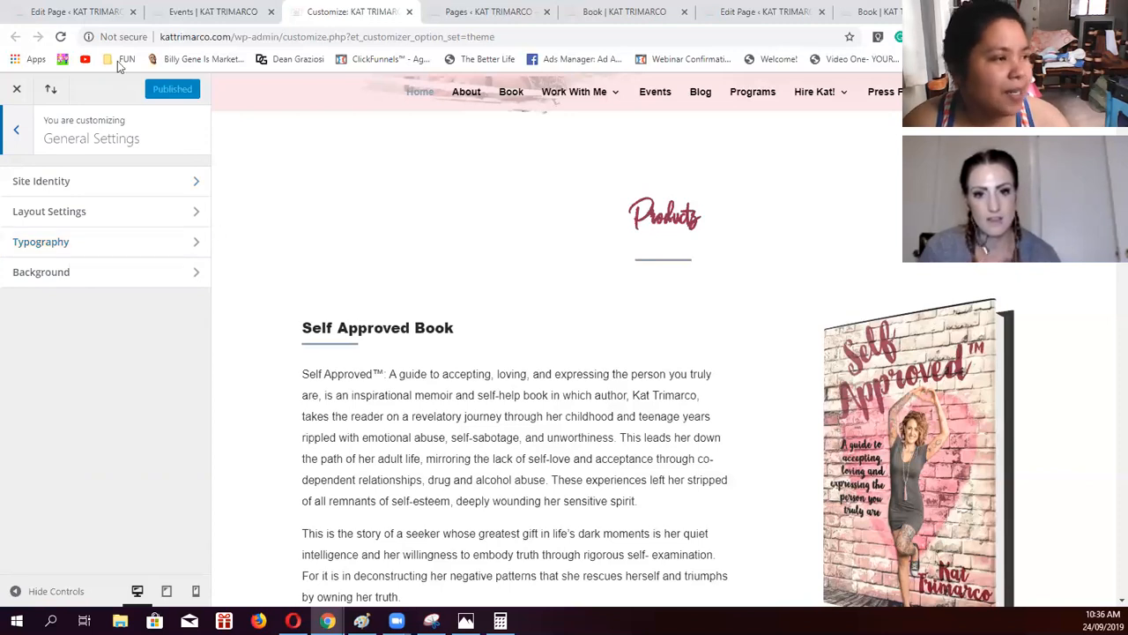
Open Divi's Theme Options from the page editor, leaving the page without saving its changes
{"action": "left_click", "coordinate": [82, 12]}
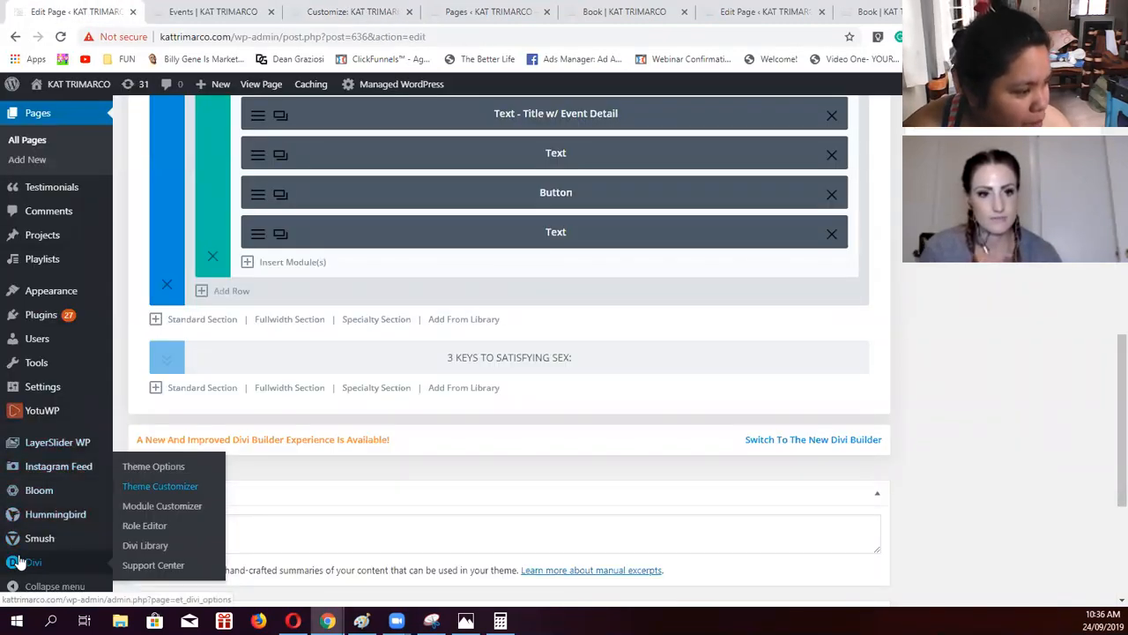
{"action": "left_click", "coordinate": [153, 468]}
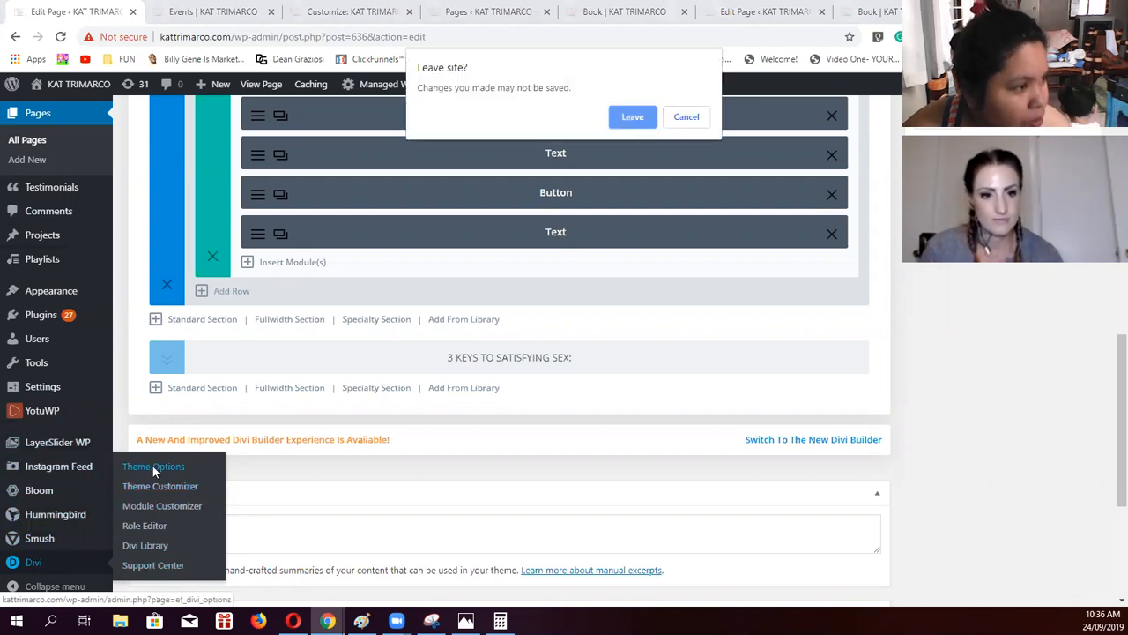
{"action": "left_click", "coordinate": [626, 116]}
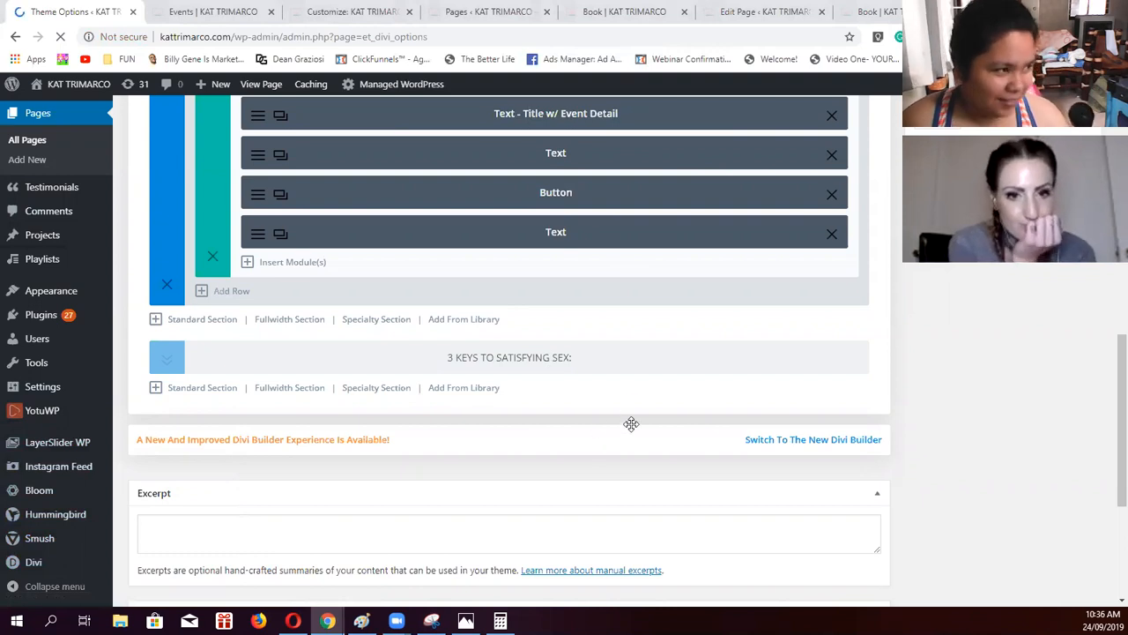
Look over the General and Ads settings in Divi's Theme Options
{"action": "scroll", "coordinate": [624, 413], "scroll_direction": "down", "scroll_amount": 4}
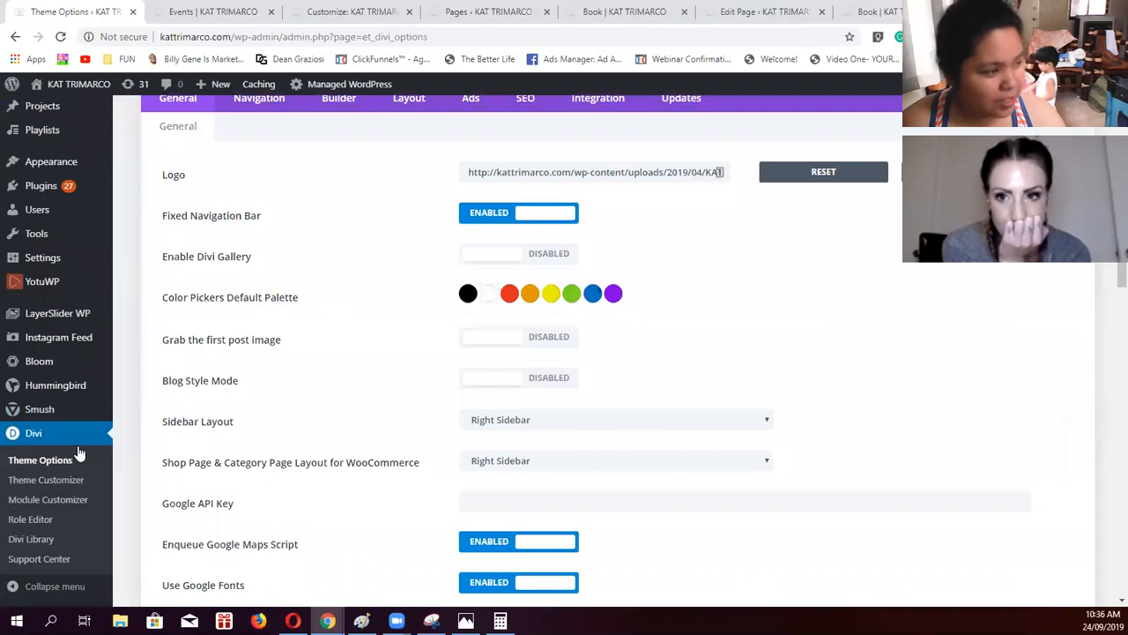
{"action": "scroll", "coordinate": [846, 324], "scroll_direction": "up", "scroll_amount": 3}
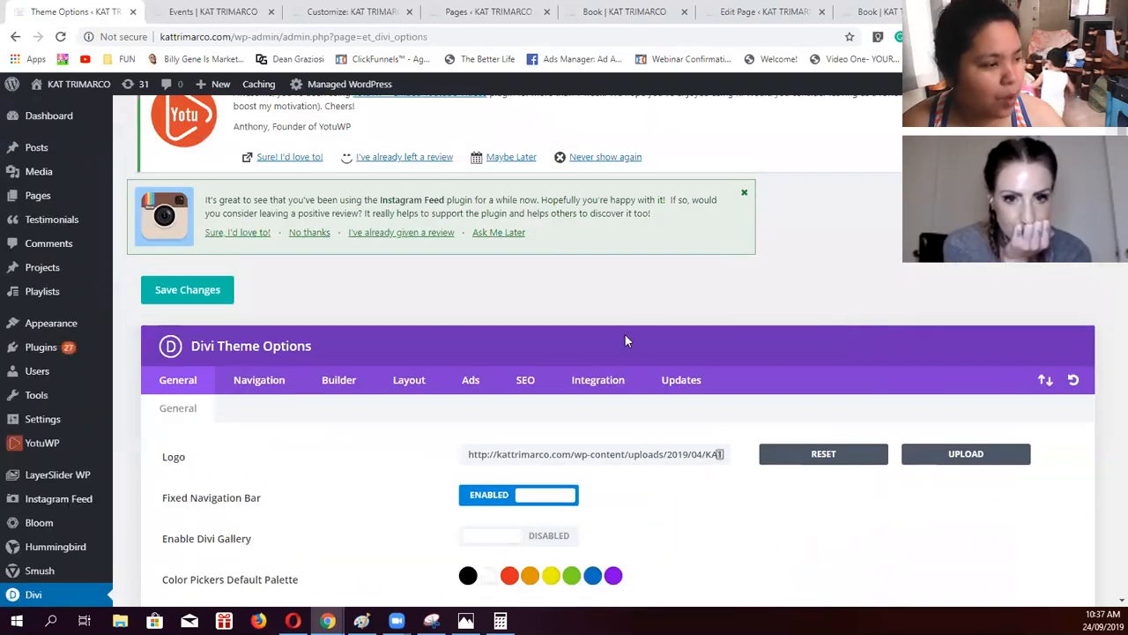
{"action": "scroll", "coordinate": [627, 333], "scroll_direction": "down", "scroll_amount": 2}
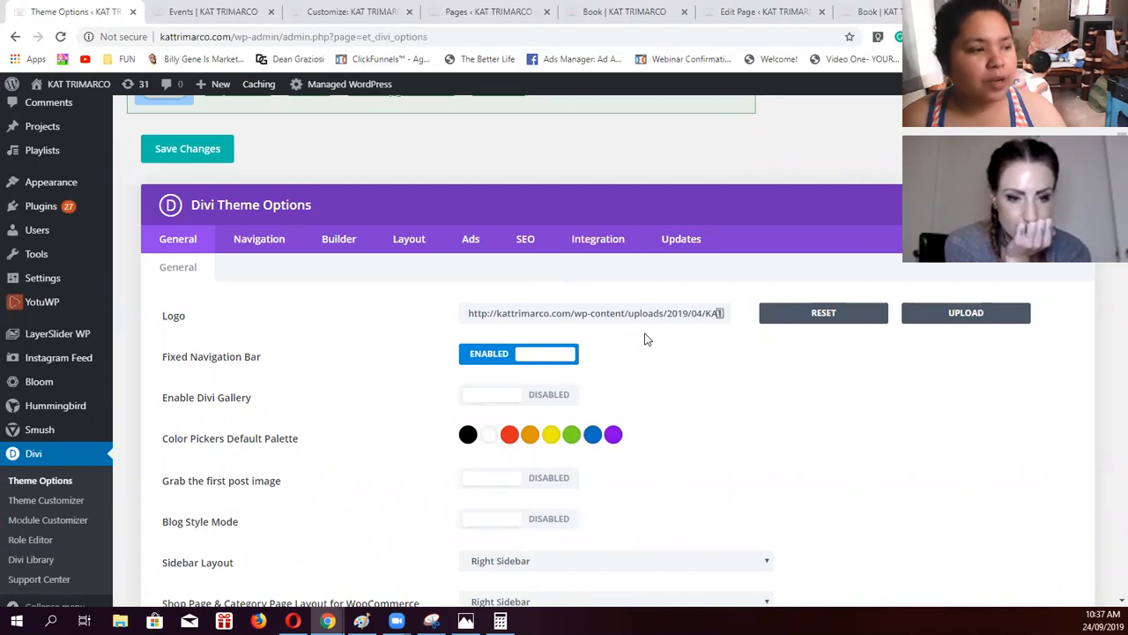
{"action": "left_click", "coordinate": [471, 239]}
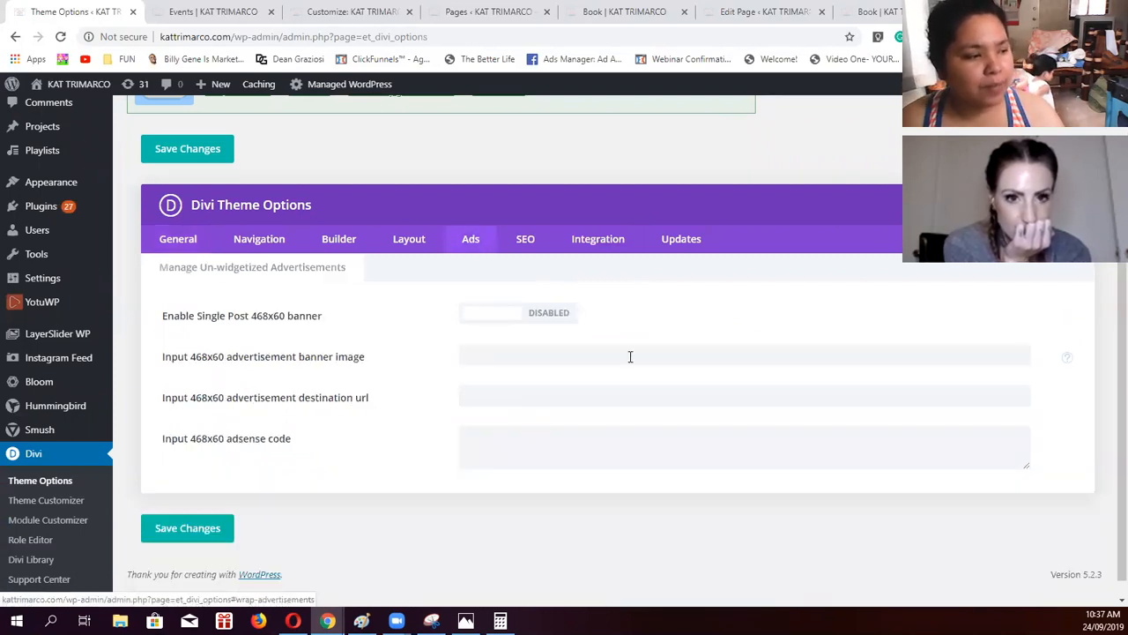
{"action": "scroll", "coordinate": [631, 356], "scroll_direction": "up", "scroll_amount": 2}
{"action": "scroll", "coordinate": [714, 446], "scroll_direction": "down", "scroll_amount": 2}
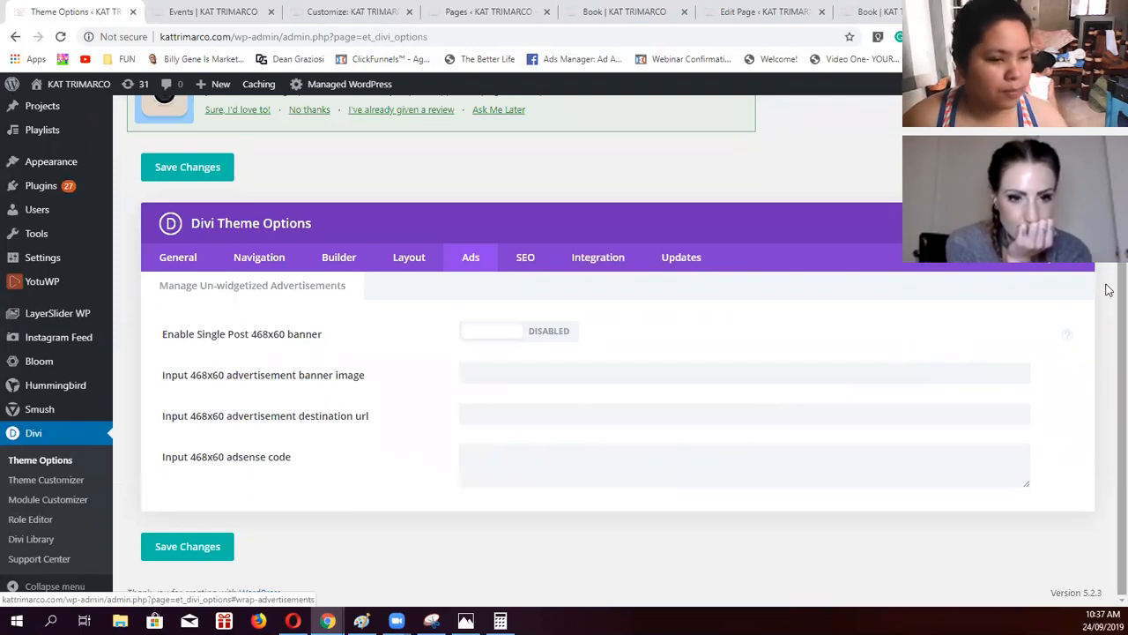
Review the Homepage SEO settings and the Code Integration settings, including the code added to the blog's head
{"action": "left_click", "coordinate": [529, 260]}
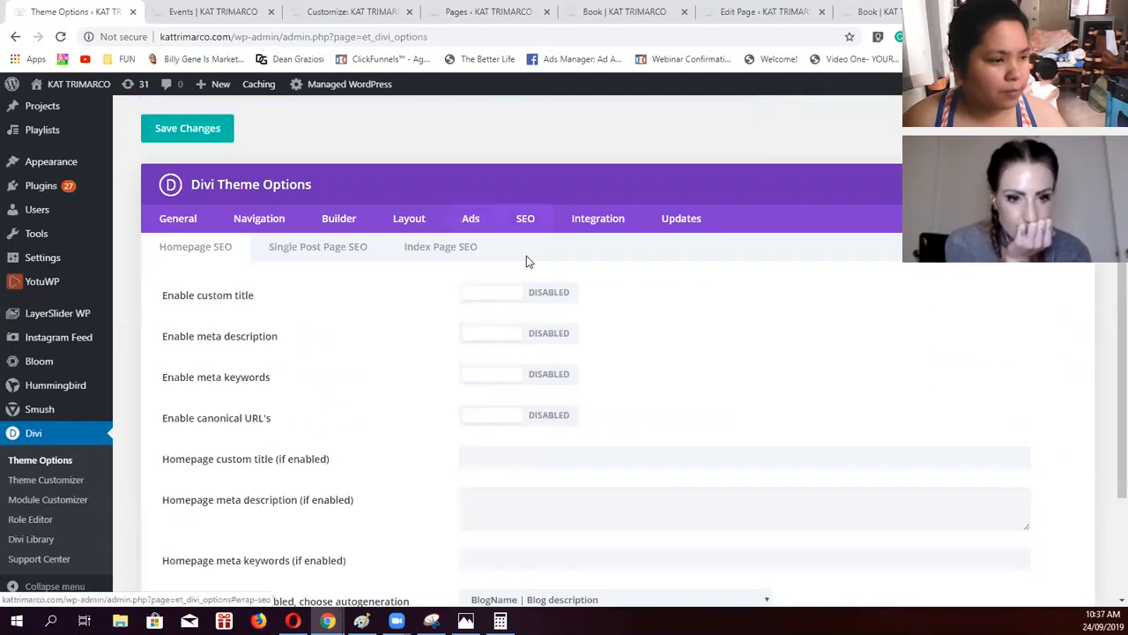
{"action": "scroll", "coordinate": [773, 380], "scroll_direction": "down", "scroll_amount": 2}
{"action": "scroll", "coordinate": [776, 385], "scroll_direction": "up", "scroll_amount": 2}
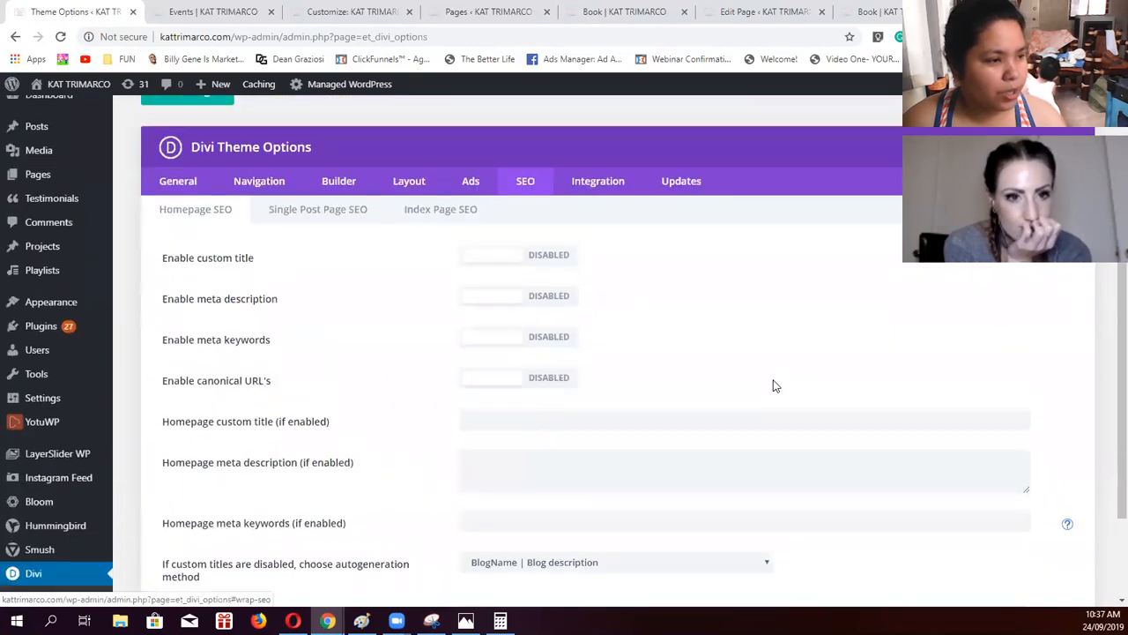
{"action": "left_click", "coordinate": [613, 185]}
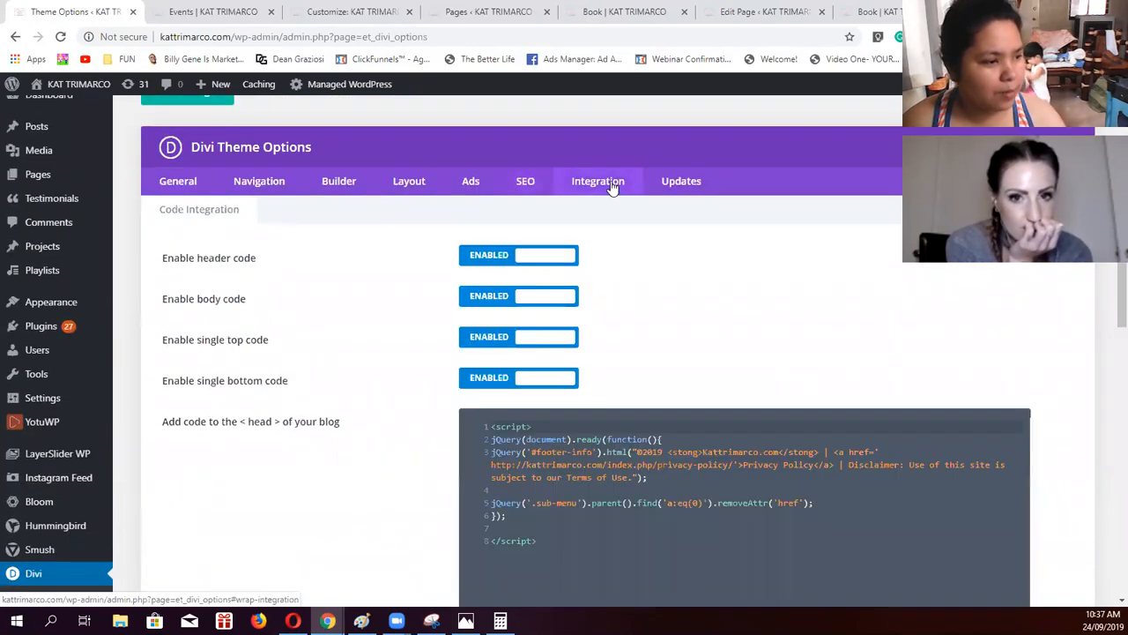
{"action": "scroll", "coordinate": [731, 305], "scroll_direction": "down", "scroll_amount": 1}
{"action": "scroll", "coordinate": [728, 301], "scroll_direction": "up", "scroll_amount": 2}
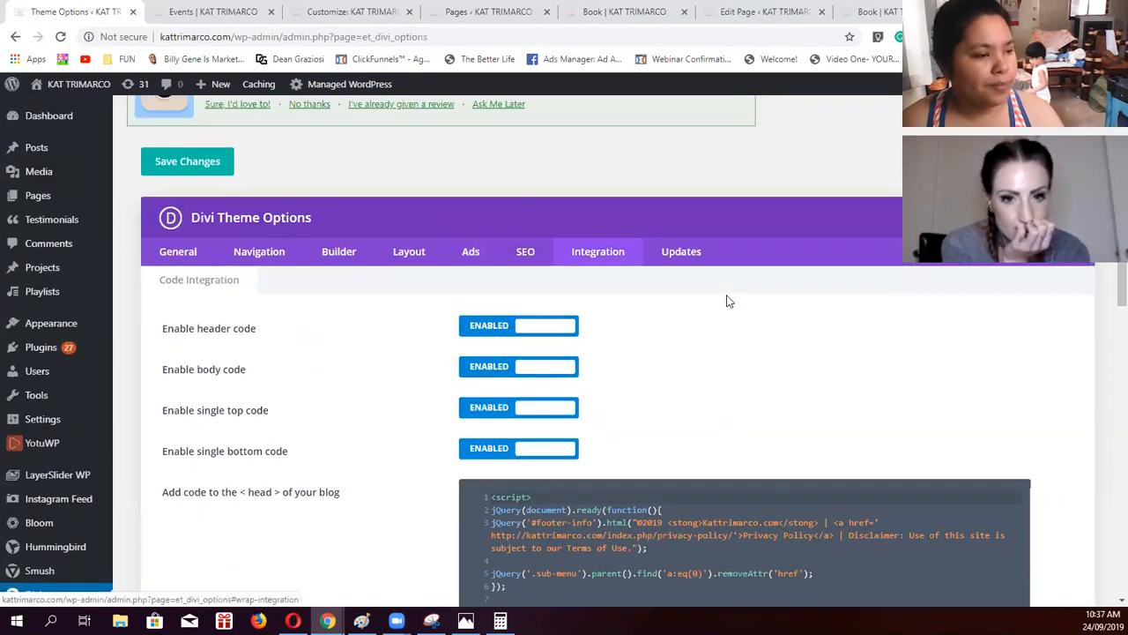
{"action": "scroll", "coordinate": [728, 301], "scroll_direction": "down", "scroll_amount": 2}
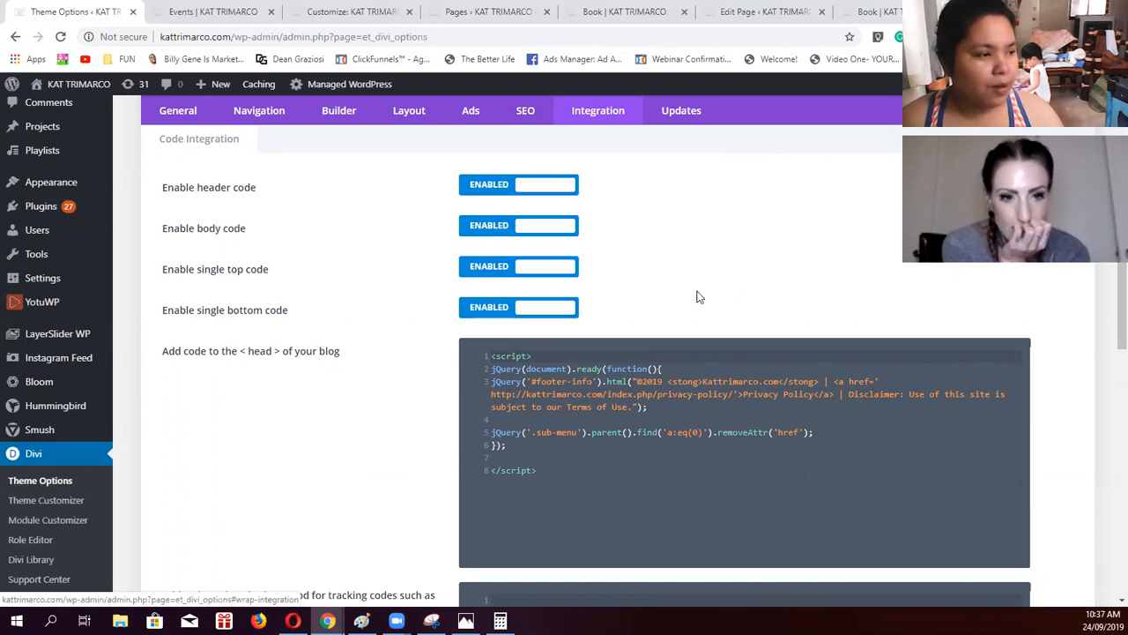
{"action": "scroll", "coordinate": [698, 294], "scroll_direction": "up", "scroll_amount": 1}
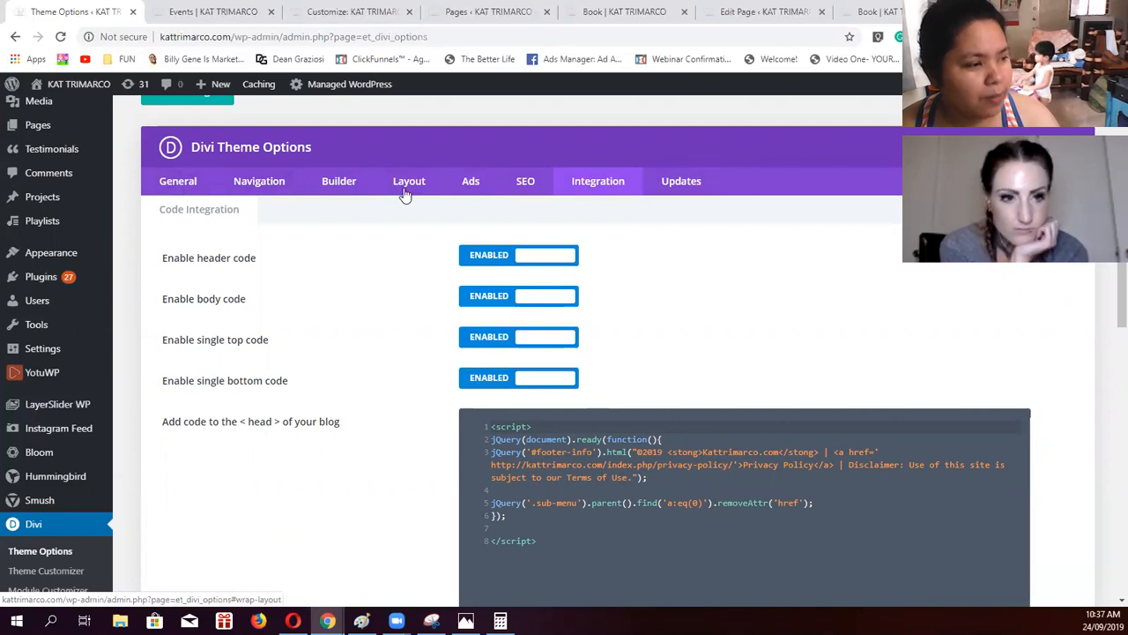
Locate the Custom CSS field at the end of the General theme options and highlight its label
{"action": "left_click", "coordinate": [177, 183]}
{"action": "scroll", "coordinate": [748, 431], "scroll_direction": "down", "scroll_amount": 15}
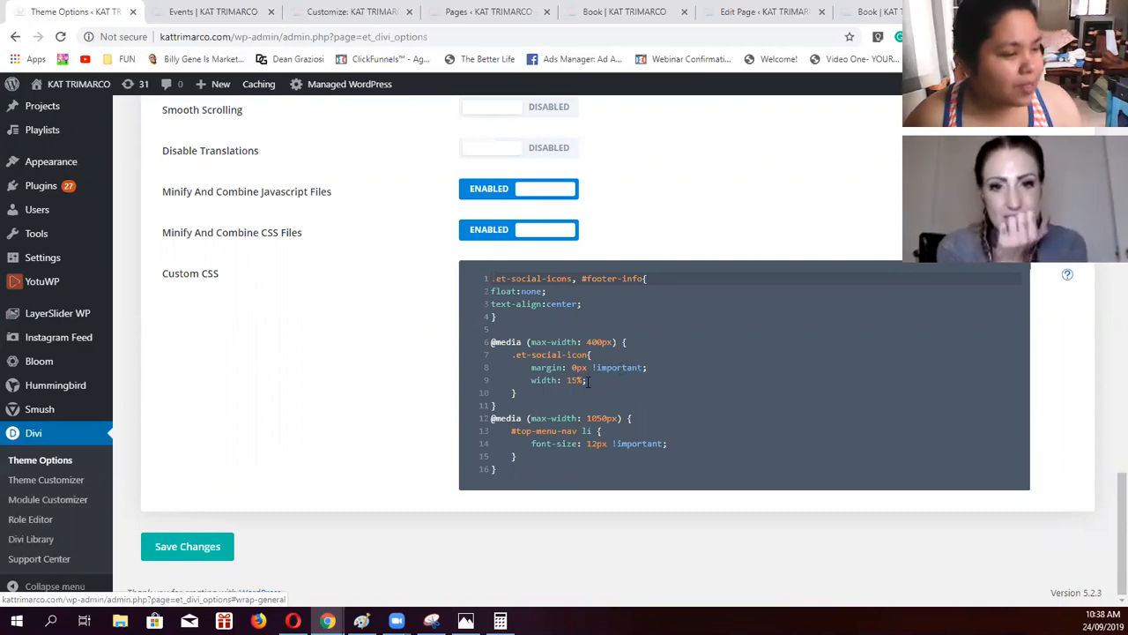
{"action": "left_click", "coordinate": [531, 468]}
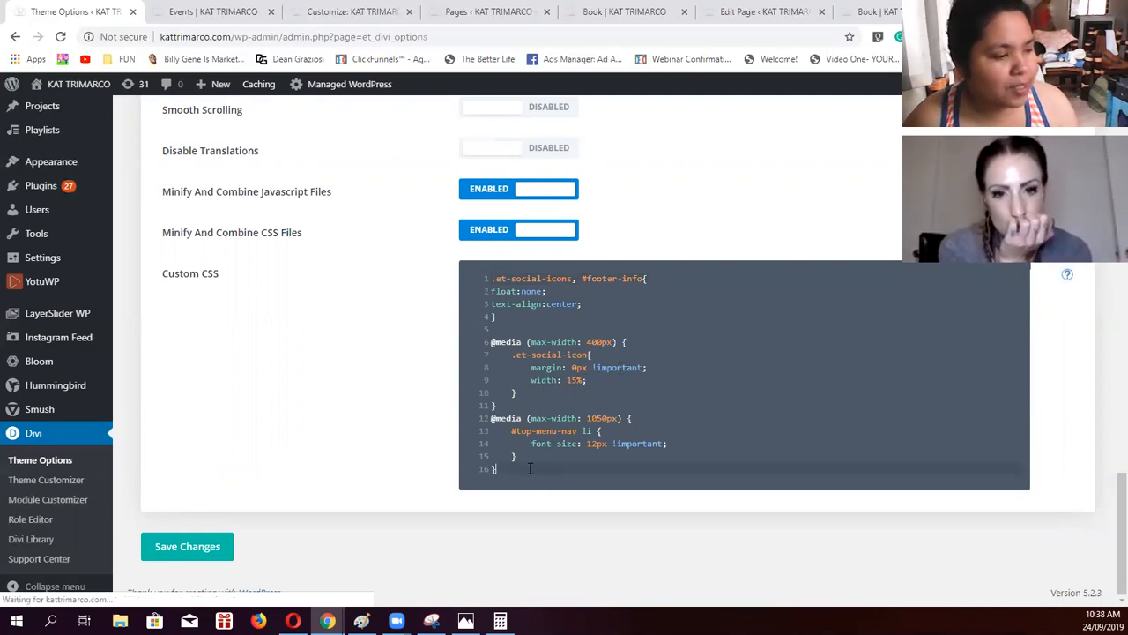
{"action": "left_click_drag", "start_coordinate": [222, 279], "coordinate": [157, 276]}
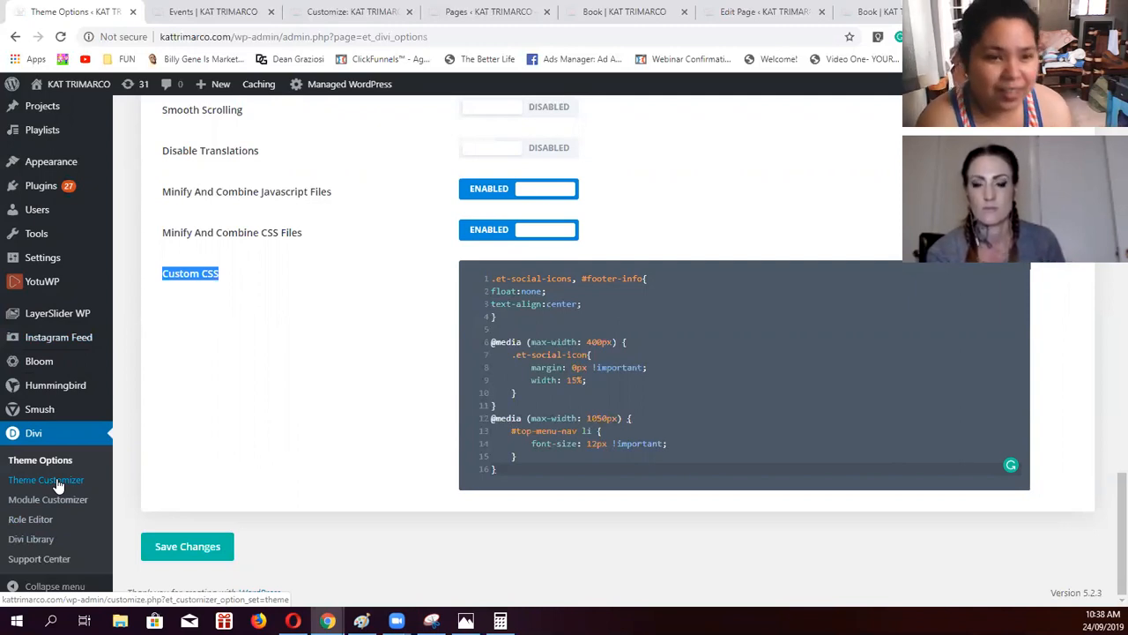
{"action": "left_click", "coordinate": [787, 405]}
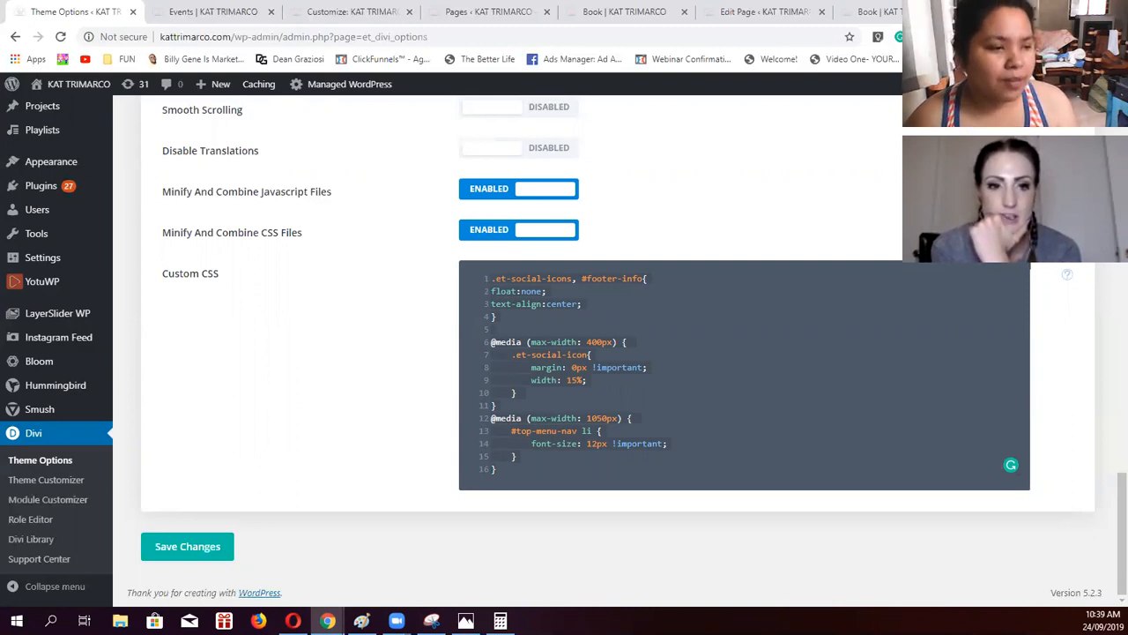
{"action": "scroll", "coordinate": [723, 445], "scroll_direction": "up", "scroll_amount": 1}
{"action": "scroll", "coordinate": [705, 432], "scroll_direction": "down", "scroll_amount": 1}
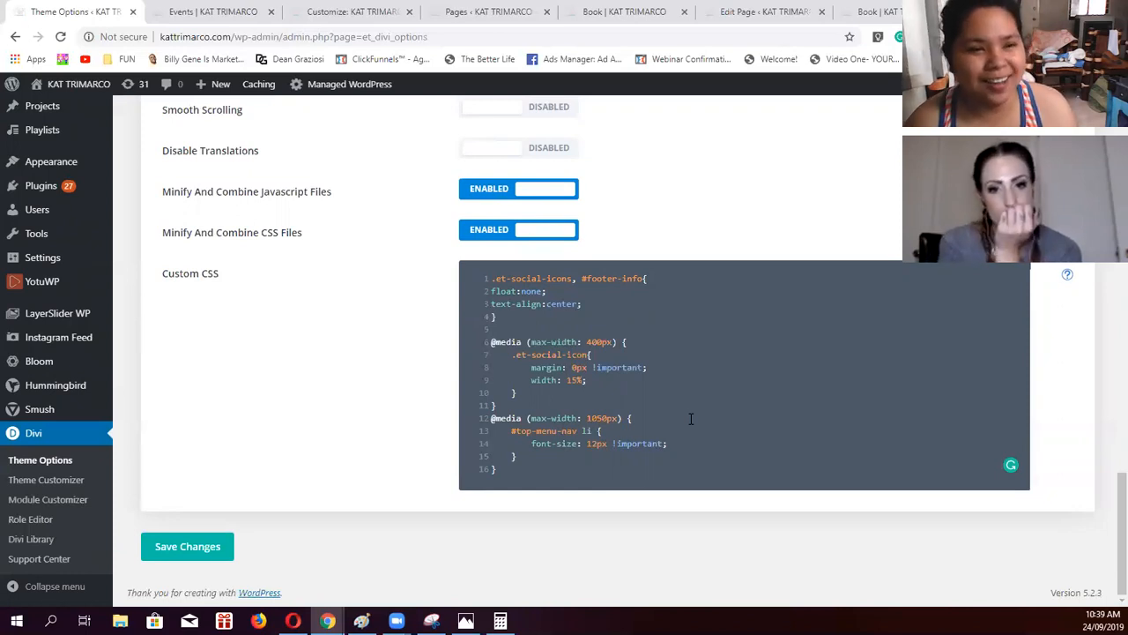
{"action": "scroll", "coordinate": [670, 426], "scroll_direction": "up", "scroll_amount": 1}
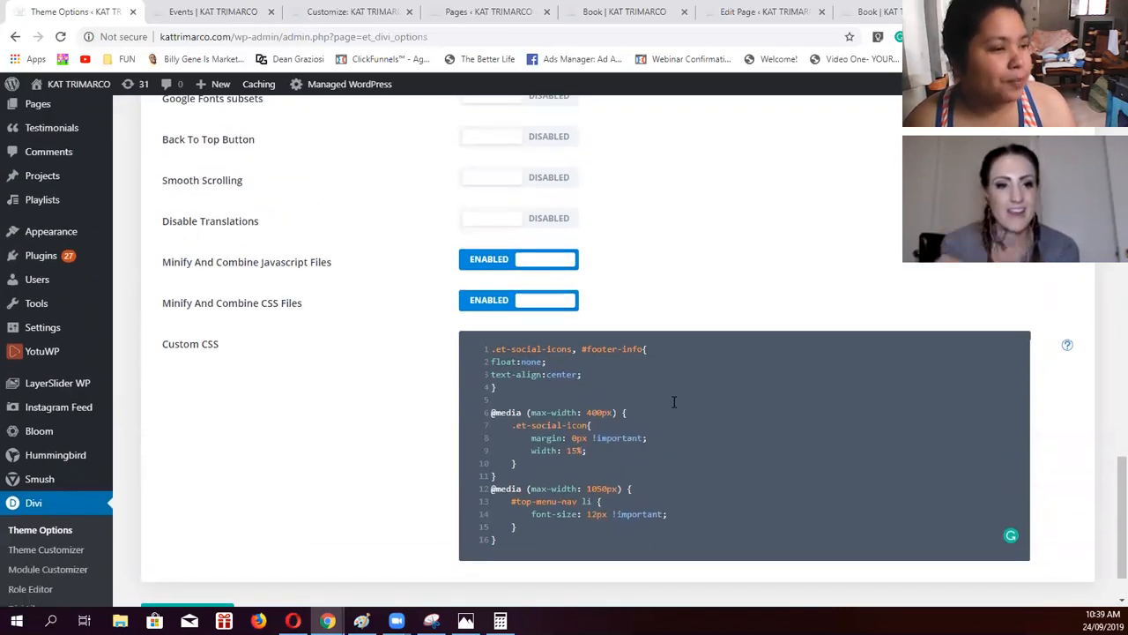
{"action": "scroll", "coordinate": [673, 405], "scroll_direction": "up", "scroll_amount": 2}
{"action": "scroll", "coordinate": [674, 404], "scroll_direction": "down", "scroll_amount": 2}
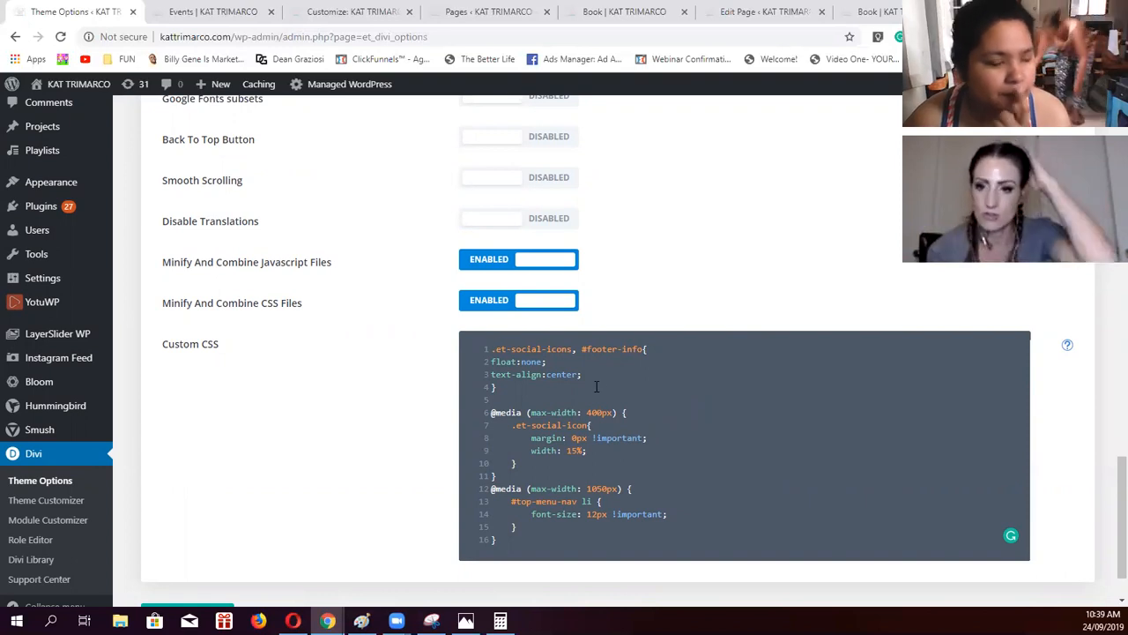
{"action": "scroll", "coordinate": [372, 353], "scroll_direction": "up", "scroll_amount": 2}
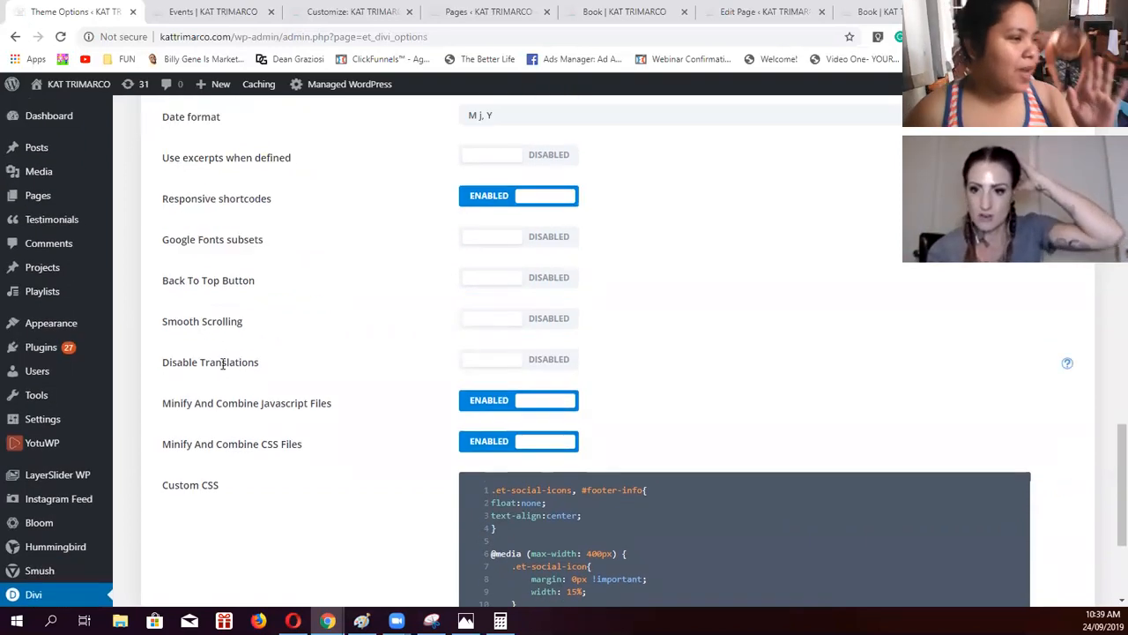
{"action": "scroll", "coordinate": [220, 362], "scroll_direction": "up", "scroll_amount": 3}
Go to the list of all pages and open the About page for editing
{"action": "mouse_move", "coordinate": [51, 227]}
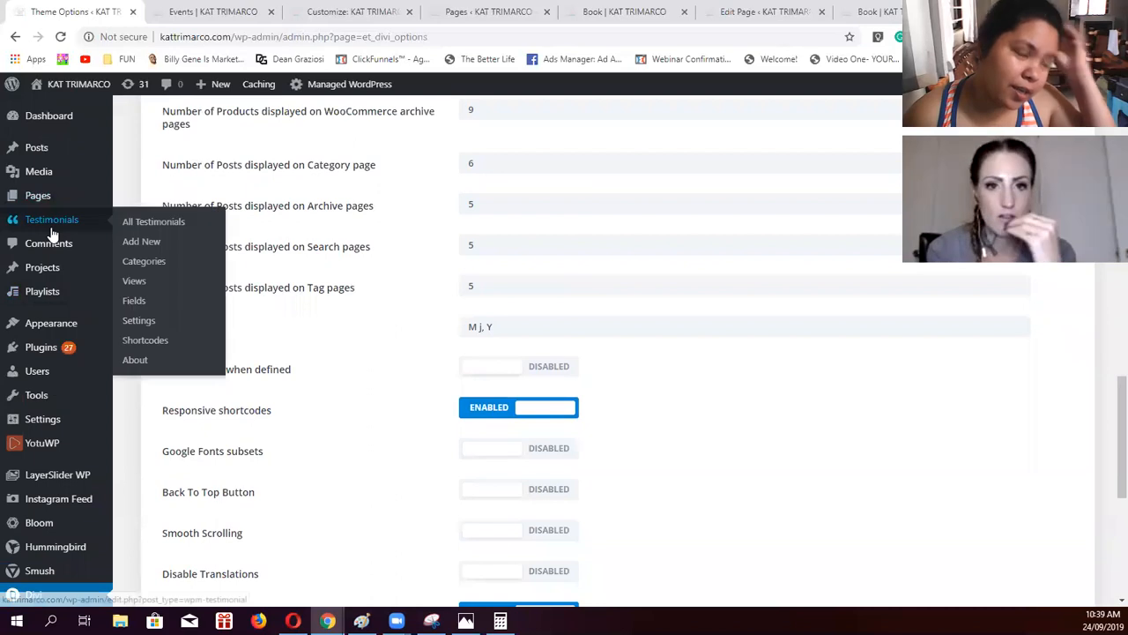
{"action": "mouse_move", "coordinate": [35, 204]}
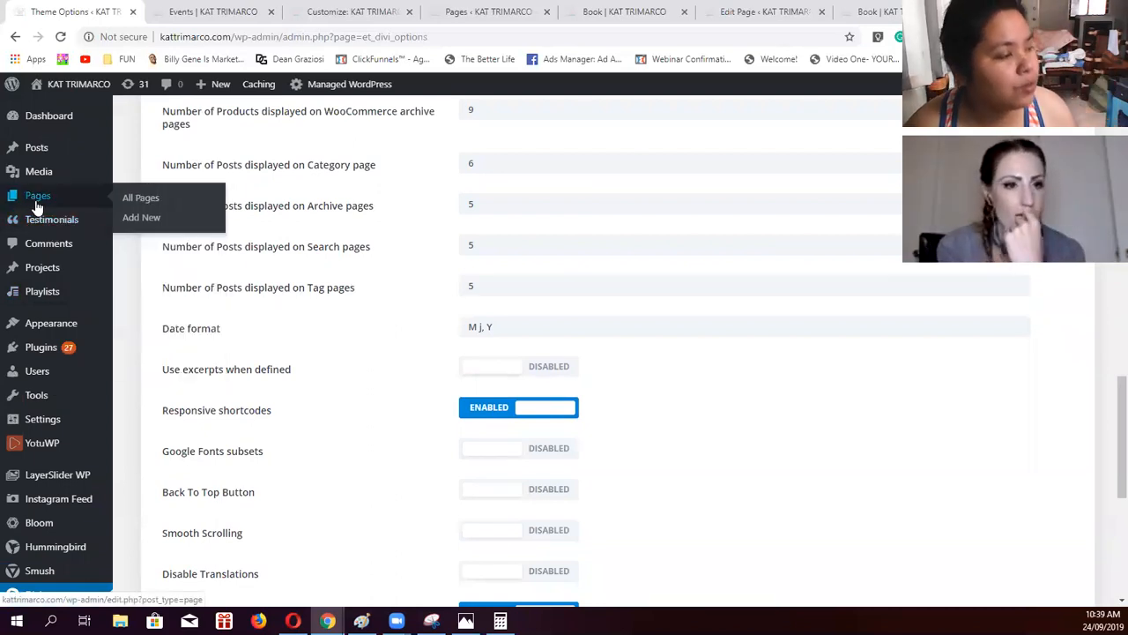
{"action": "left_click", "coordinate": [219, 11]}
{"action": "left_click", "coordinate": [85, 10]}
{"action": "mouse_move", "coordinate": [35, 196]}
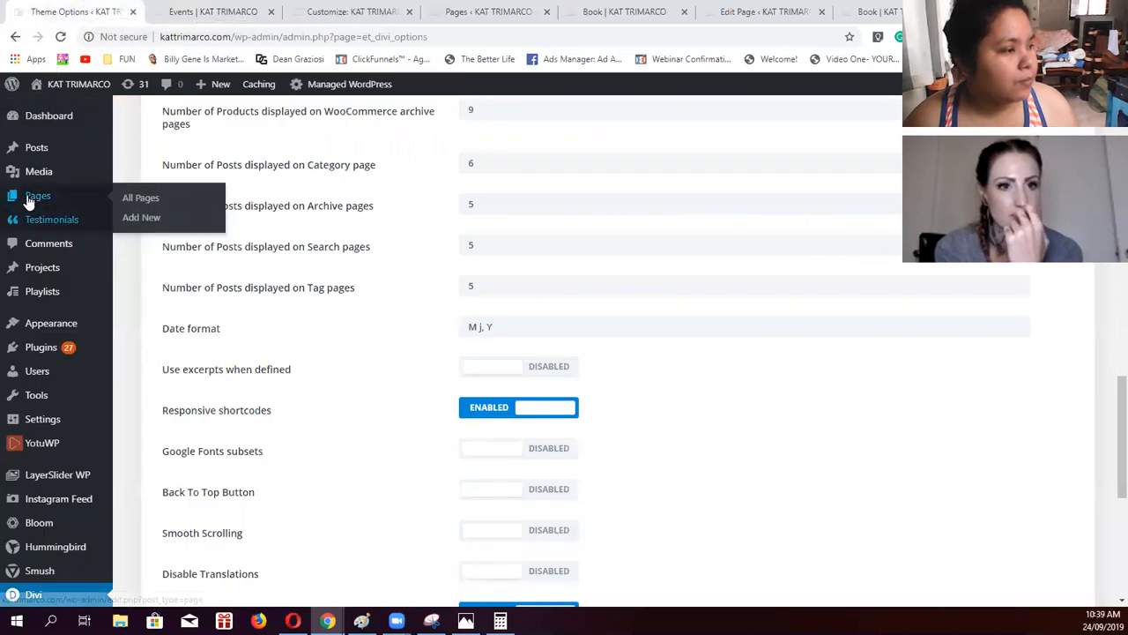
{"action": "left_click", "coordinate": [138, 201]}
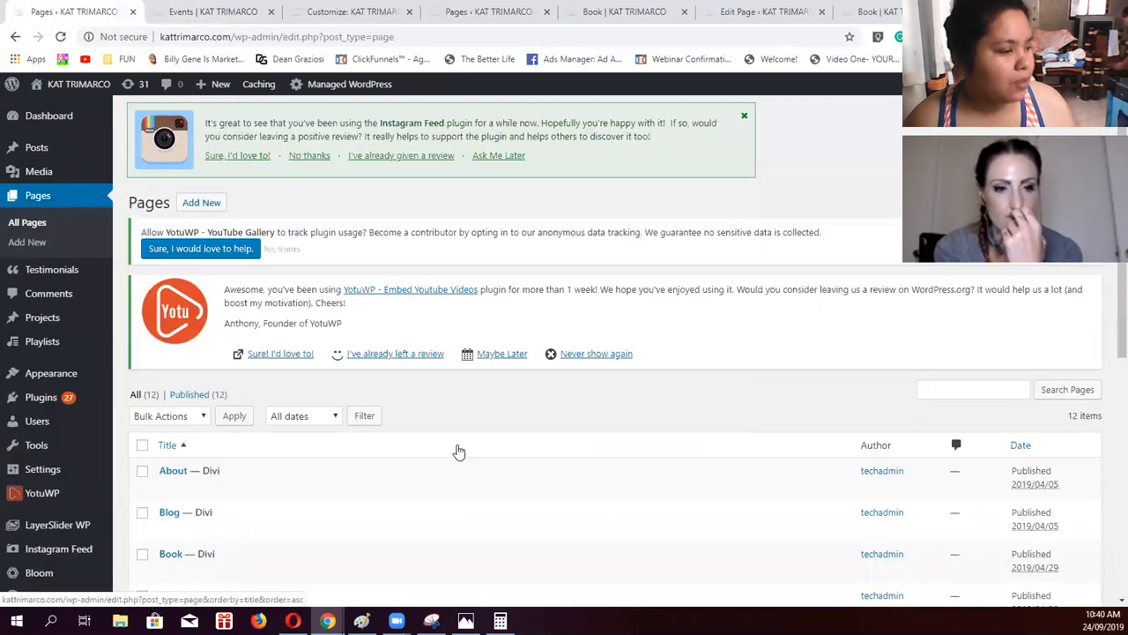
{"action": "scroll", "coordinate": [459, 451], "scroll_direction": "down", "scroll_amount": 2}
{"action": "left_click", "coordinate": [164, 348]}
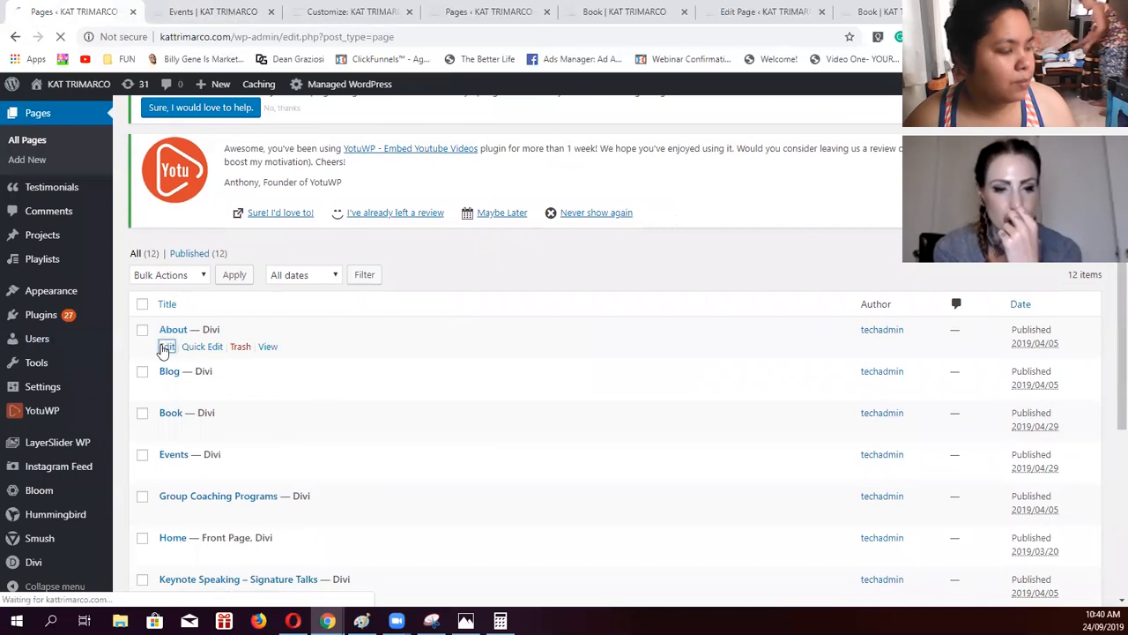
Look back over the home page preview, close the Theme Customizer and return to the About page's editor
{"action": "left_click", "coordinate": [353, 12]}
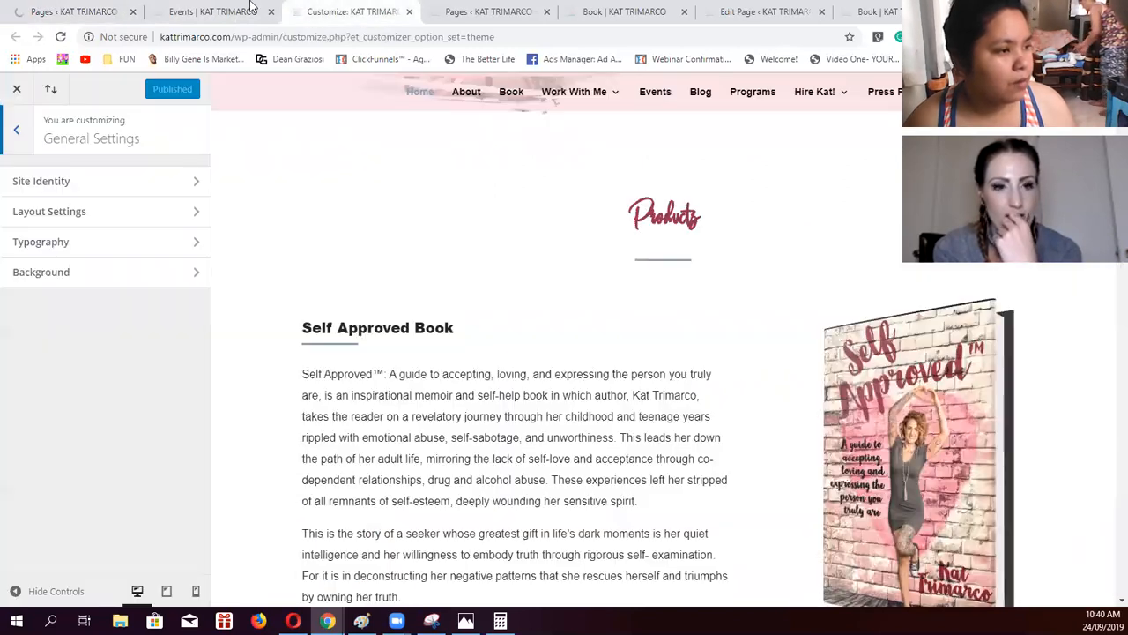
{"action": "scroll", "coordinate": [542, 415], "scroll_direction": "up", "scroll_amount": 3}
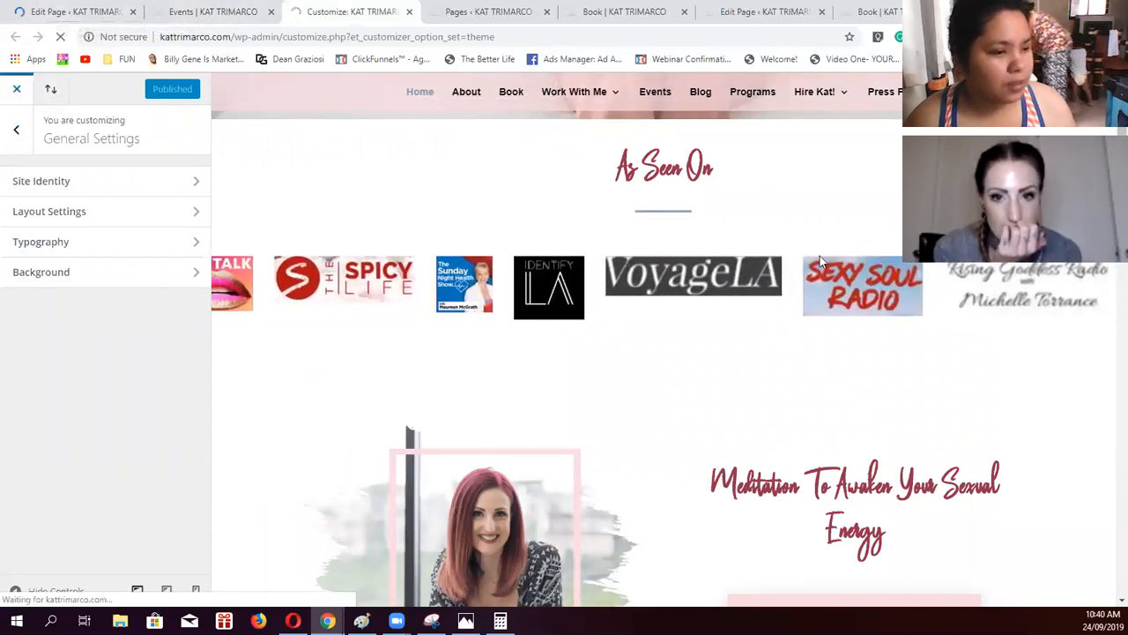
{"action": "left_click", "coordinate": [71, 12]}
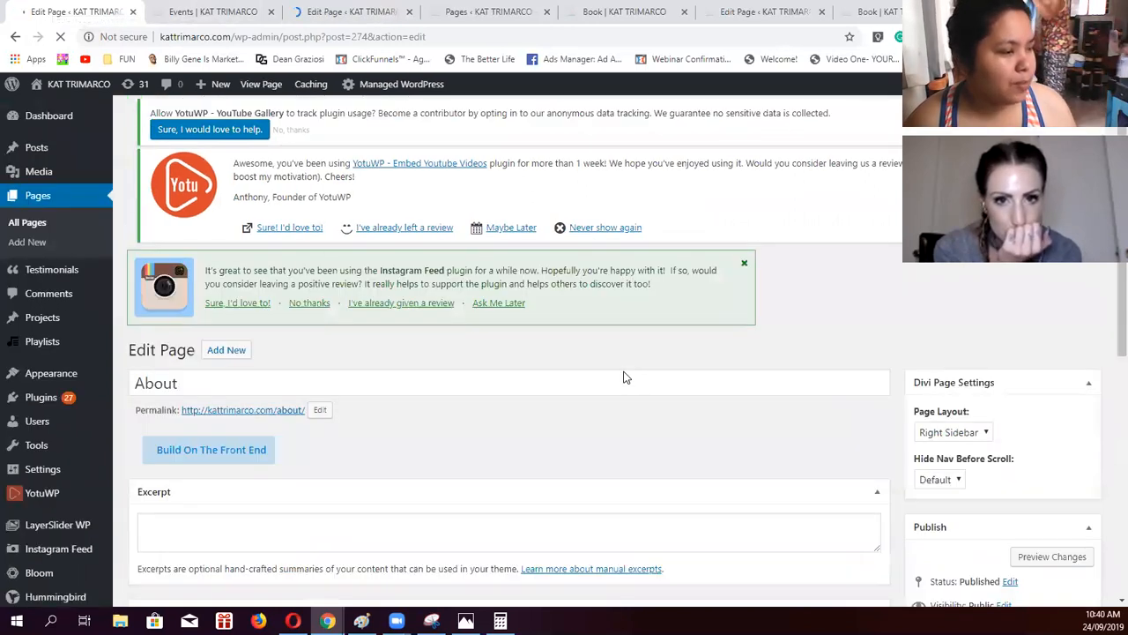
Examine the About page's sections, rows and modules, and view the first Image module's settings without changing them
{"action": "scroll", "coordinate": [572, 411], "scroll_direction": "down", "scroll_amount": 4}
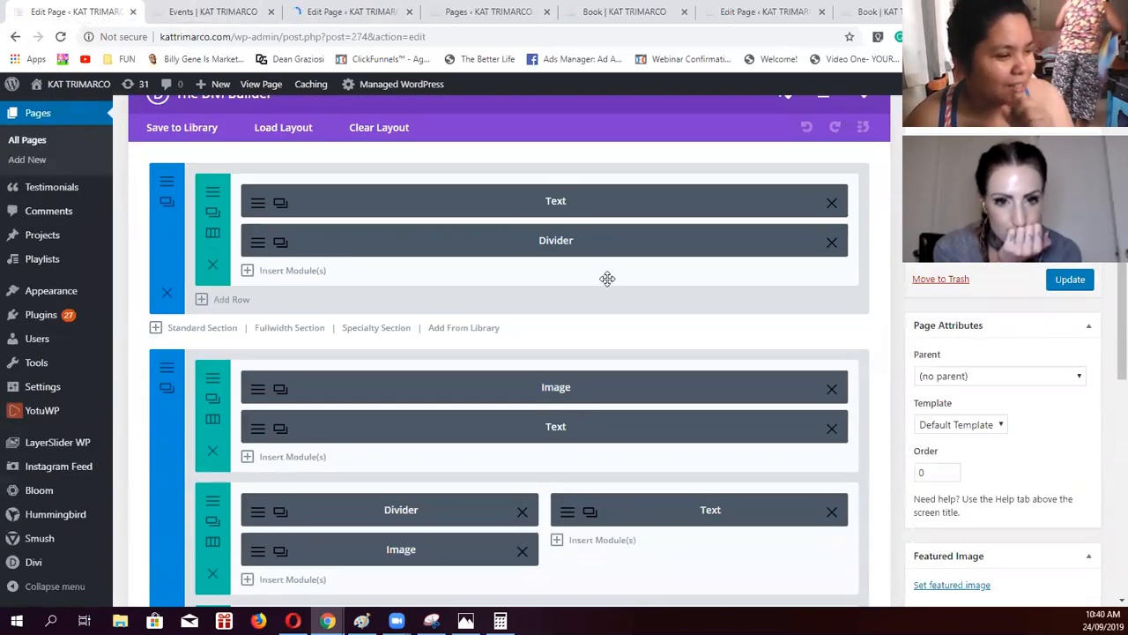
{"action": "scroll", "coordinate": [555, 445], "scroll_direction": "down", "scroll_amount": 4}
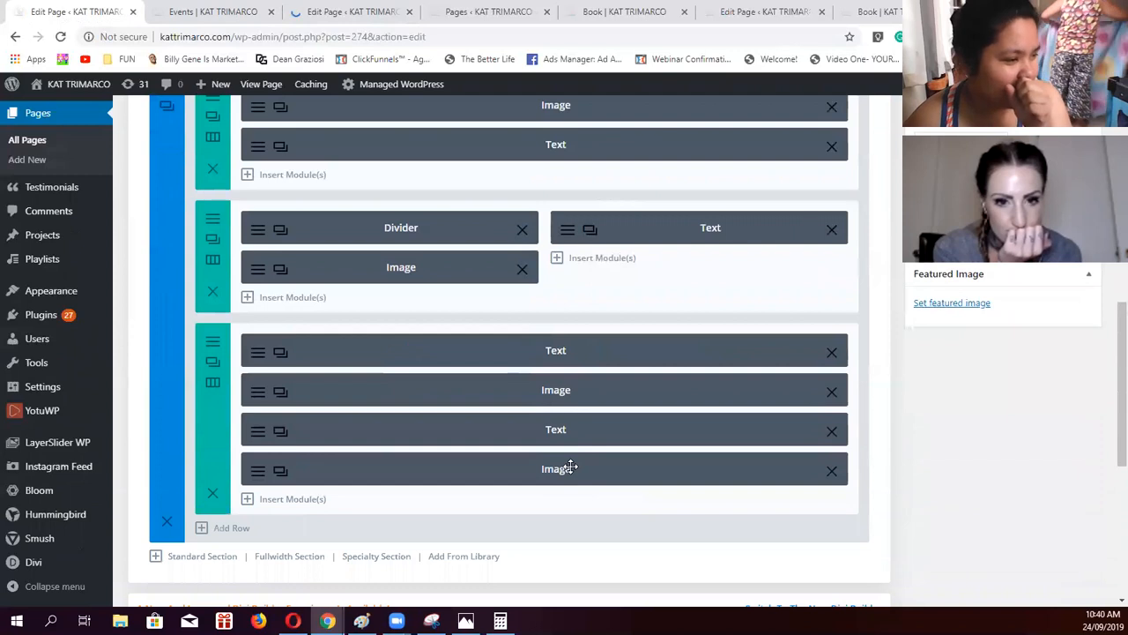
{"action": "scroll", "coordinate": [571, 467], "scroll_direction": "up", "scroll_amount": 3}
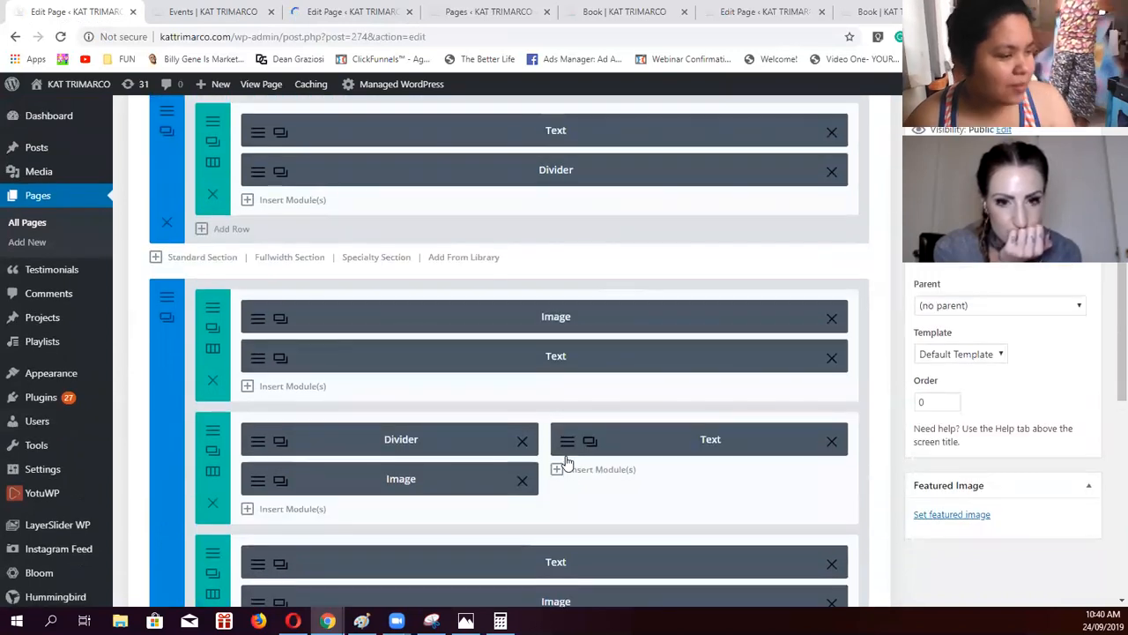
{"action": "scroll", "coordinate": [567, 460], "scroll_direction": "up", "scroll_amount": 3}
{"action": "scroll", "coordinate": [336, 415], "scroll_direction": "down", "scroll_amount": 3}
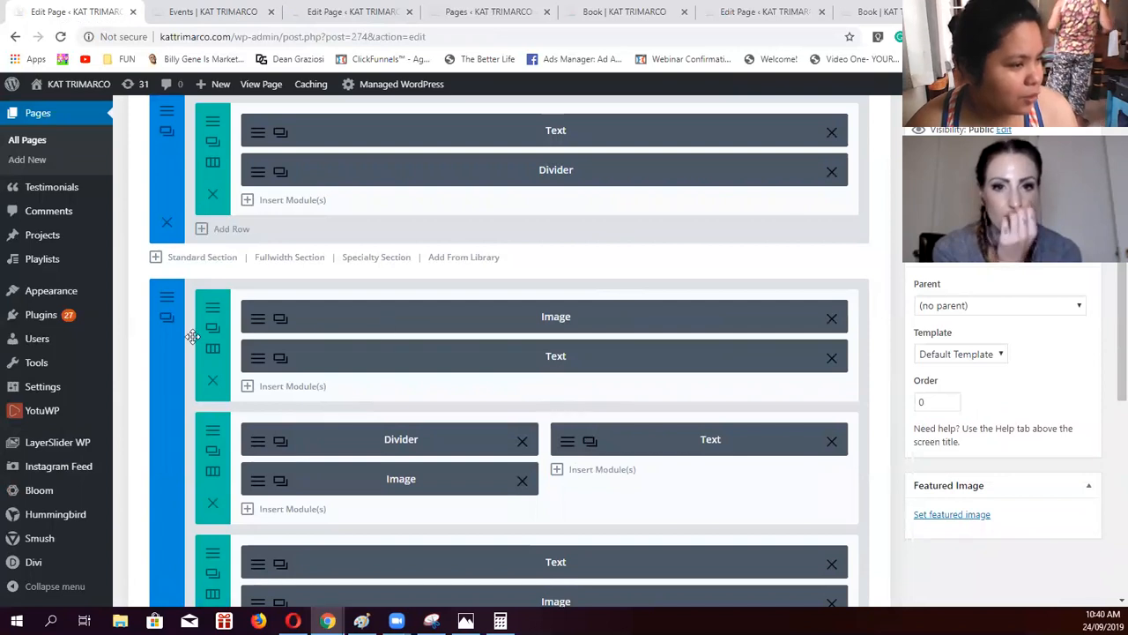
{"action": "left_click", "coordinate": [258, 318]}
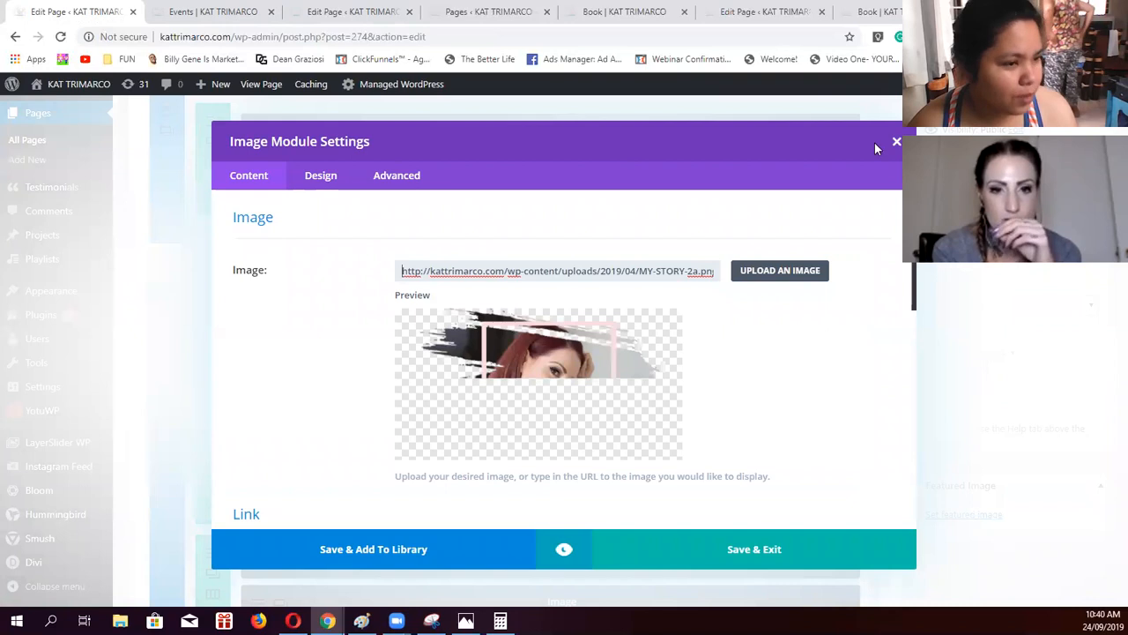
{"action": "left_click", "coordinate": [897, 141]}
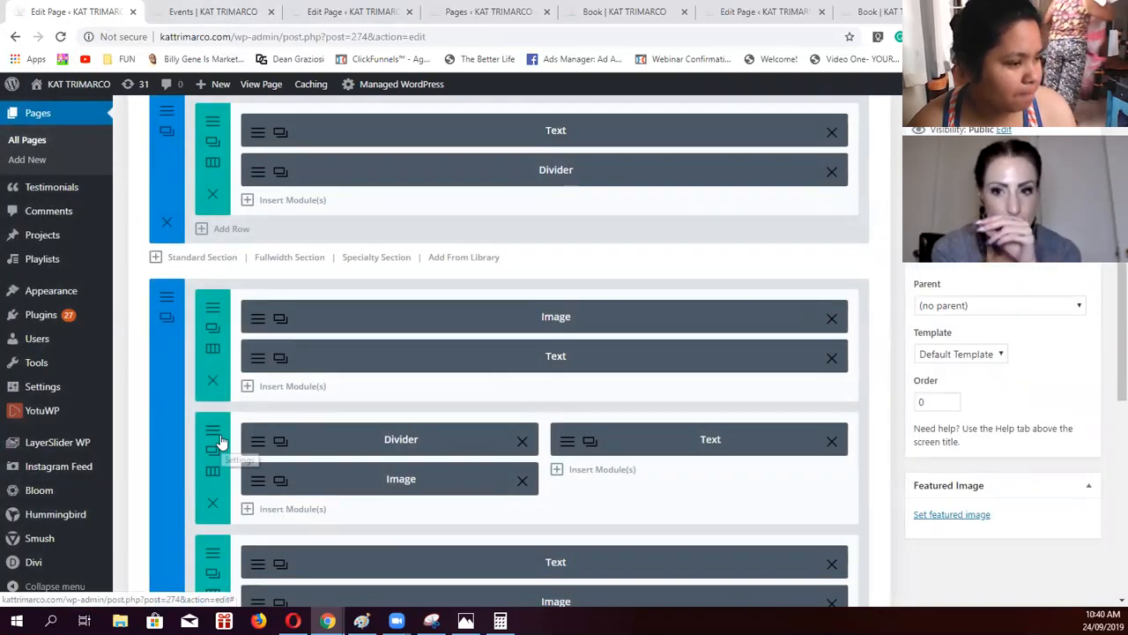
View the Content and Design settings of the About page's last row, closing them without changing anything
{"action": "scroll", "coordinate": [331, 450], "scroll_direction": "down", "scroll_amount": 1}
{"action": "scroll", "coordinate": [331, 449], "scroll_direction": "down", "scroll_amount": 2}
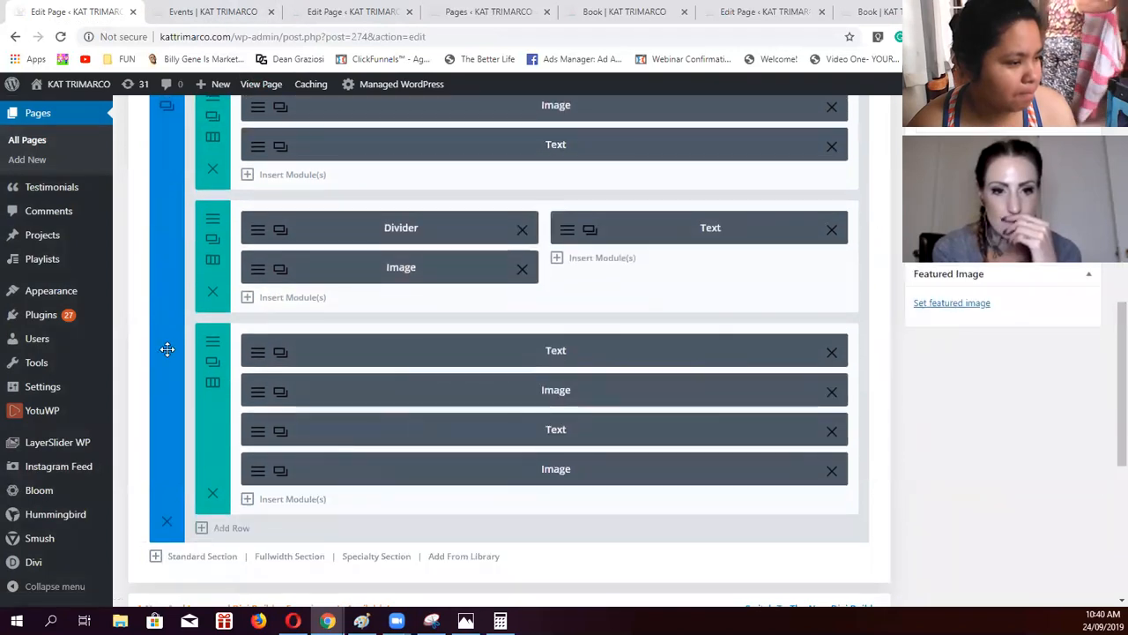
{"action": "left_click", "coordinate": [211, 342]}
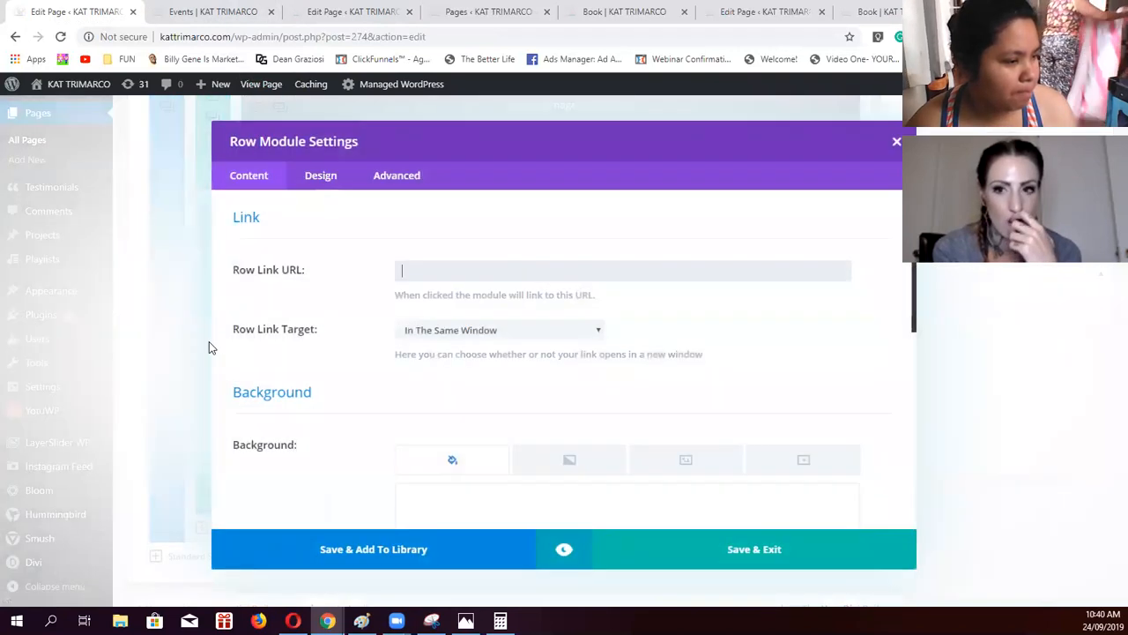
{"action": "left_click", "coordinate": [320, 175]}
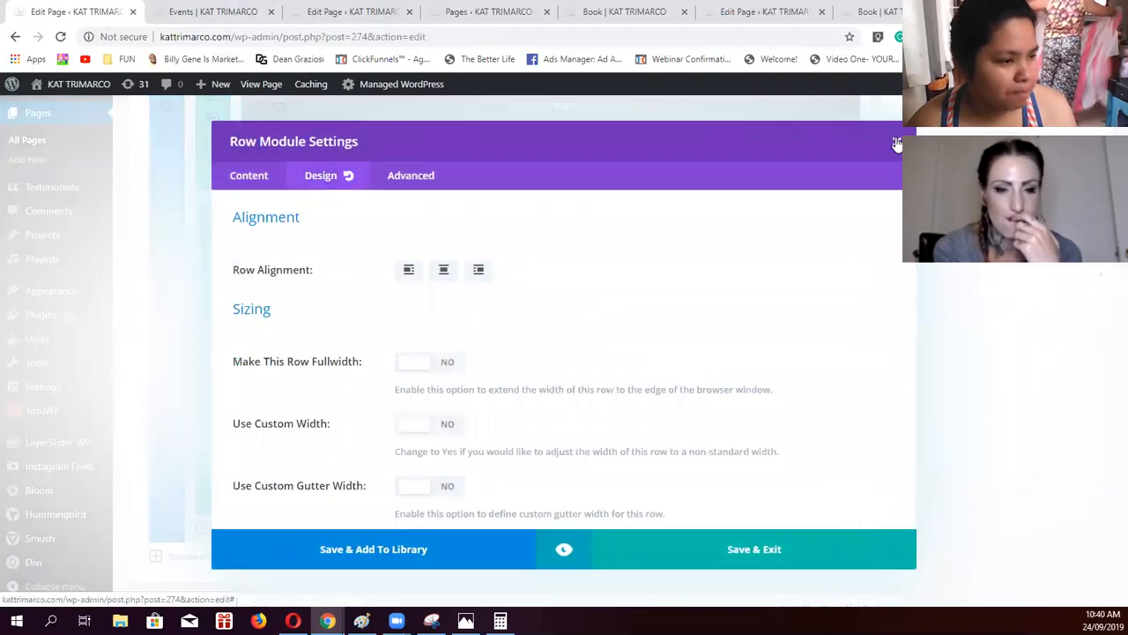
{"action": "left_click", "coordinate": [894, 142]}
View the Design settings and Advanced custom CSS fields of the row holding the MY-STORY image, leaving them unchanged
{"action": "scroll", "coordinate": [499, 418], "scroll_direction": "up", "scroll_amount": 3}
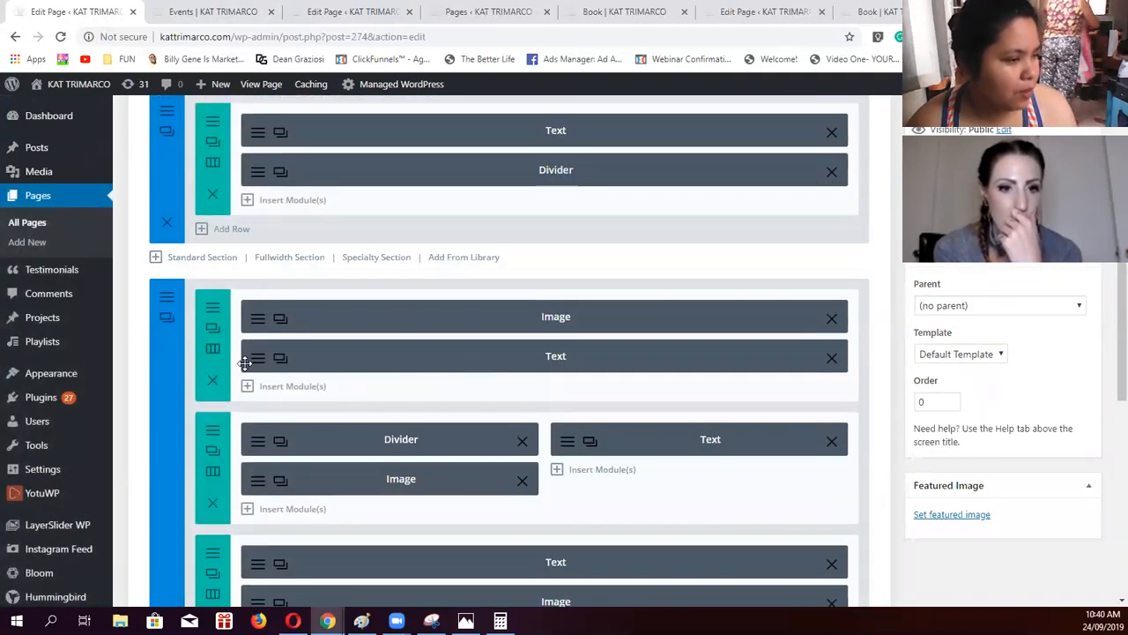
{"action": "left_click", "coordinate": [213, 305]}
{"action": "left_click", "coordinate": [340, 178]}
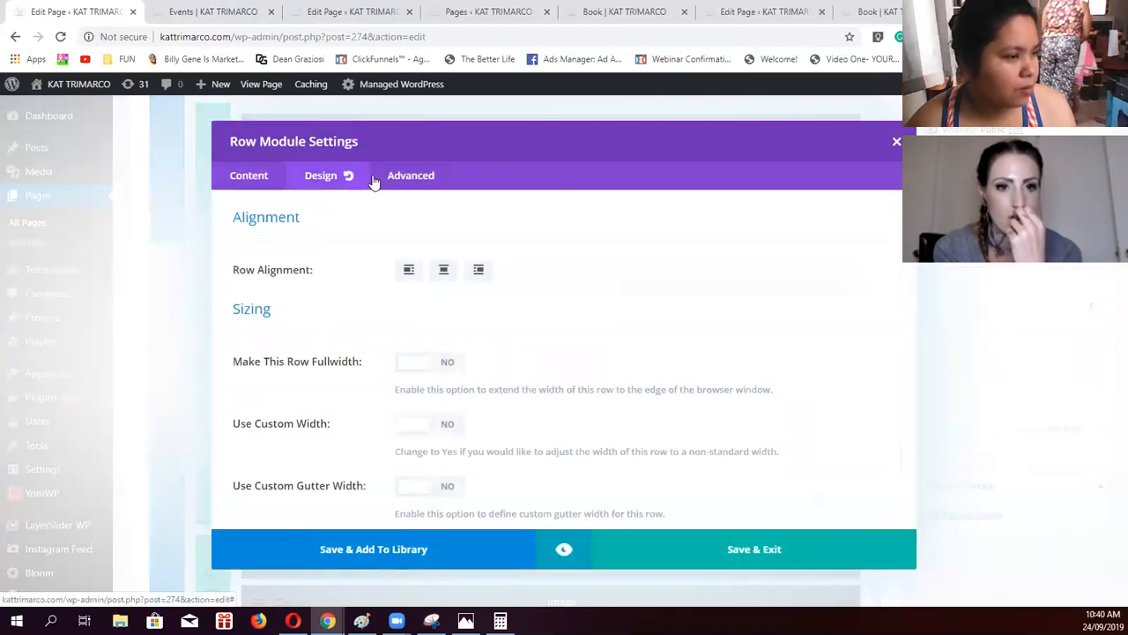
{"action": "left_click", "coordinate": [430, 176]}
{"action": "scroll", "coordinate": [628, 331], "scroll_direction": "down", "scroll_amount": 3}
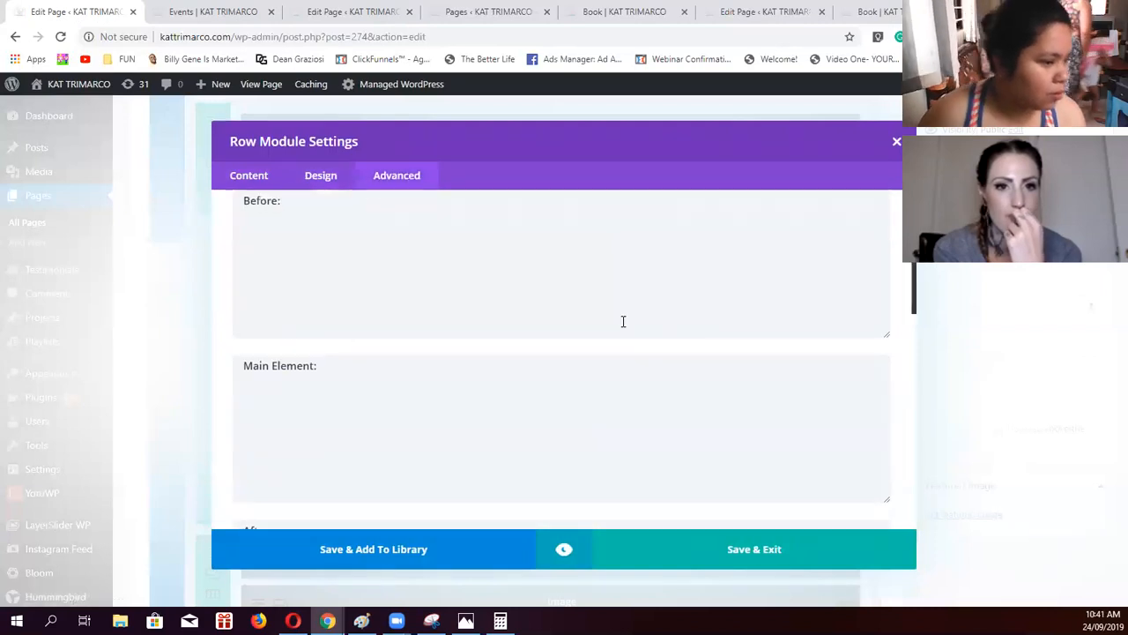
{"action": "scroll", "coordinate": [617, 324], "scroll_direction": "down", "scroll_amount": 3}
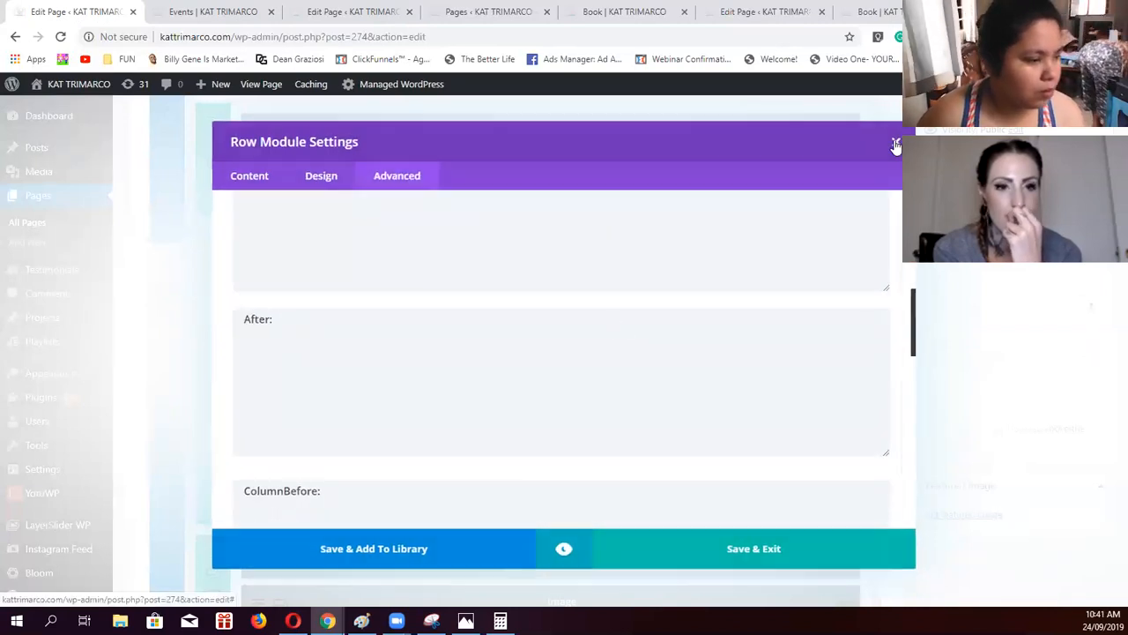
{"action": "left_click", "coordinate": [897, 141]}
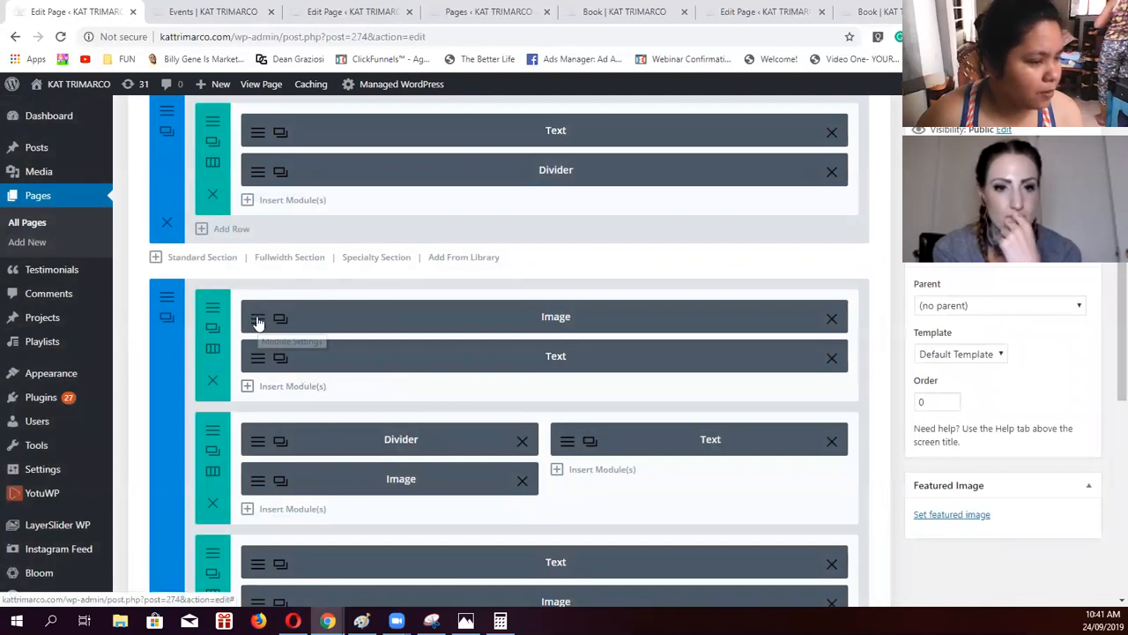
Look at the MY-STORY Image module's content settings, close them unchanged and look over the rows below
{"action": "left_click", "coordinate": [259, 321]}
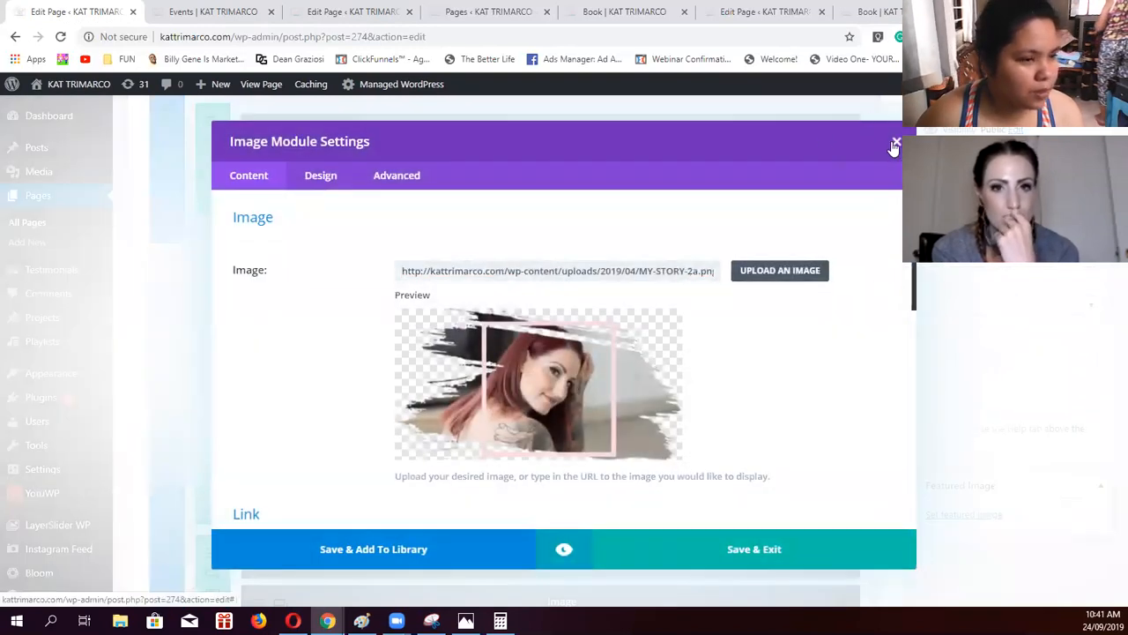
{"action": "left_click", "coordinate": [897, 141]}
{"action": "scroll", "coordinate": [491, 456], "scroll_direction": "down", "scroll_amount": 1}
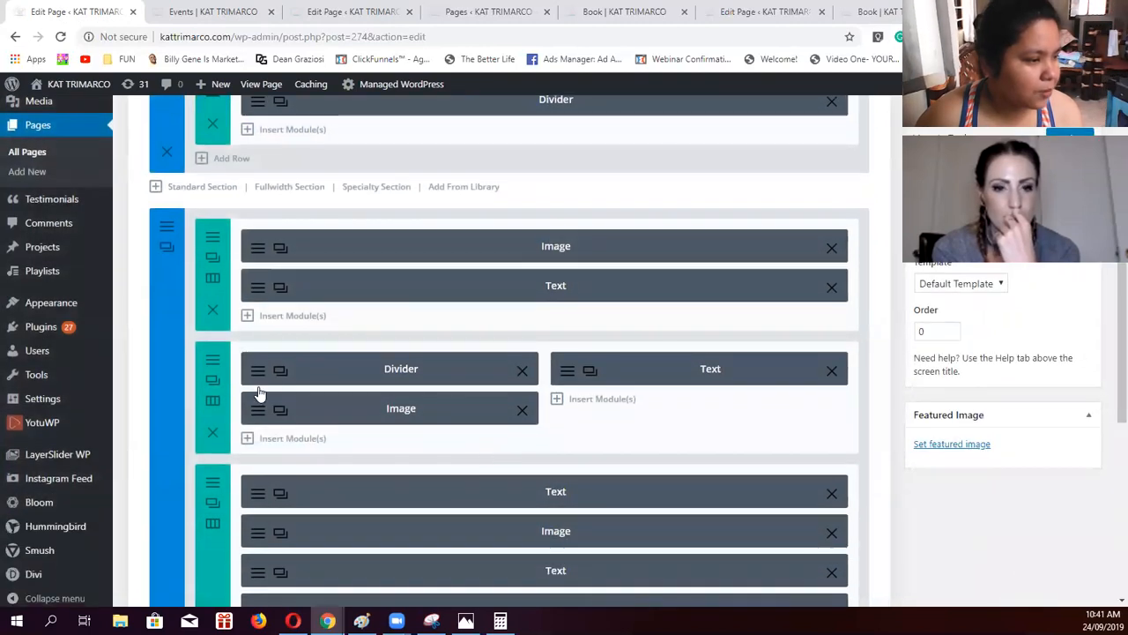
{"action": "scroll", "coordinate": [268, 377], "scroll_direction": "down", "scroll_amount": 1}
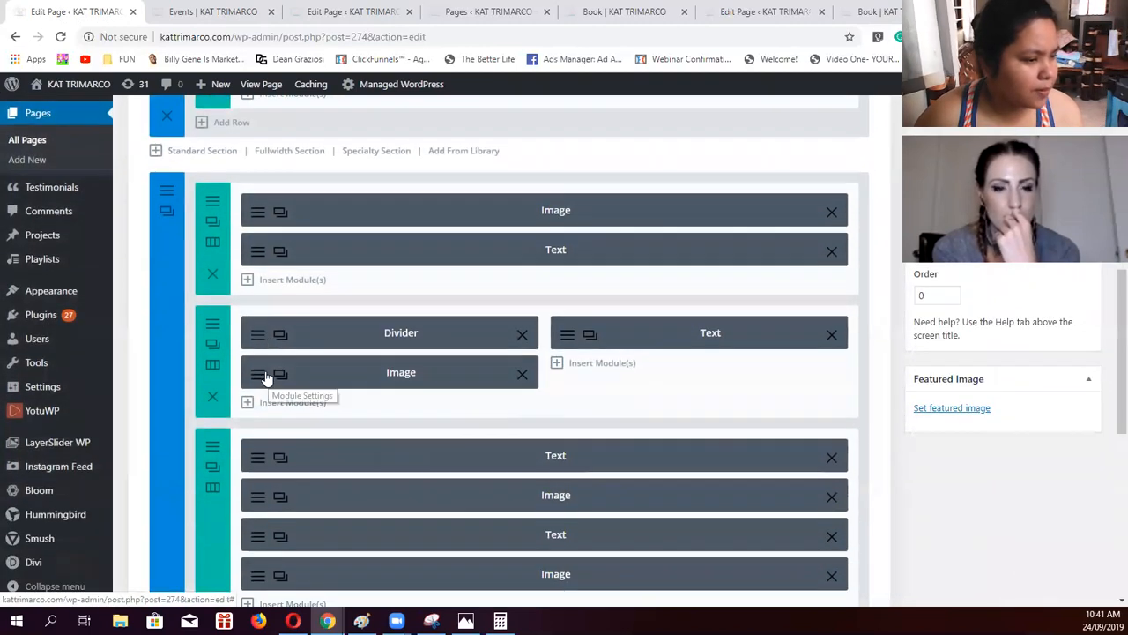
Switch from the About page's editor past the live Events page to the Events page's editor
{"action": "left_click", "coordinate": [231, 12]}
{"action": "key", "text": "ctrl+Tab"}
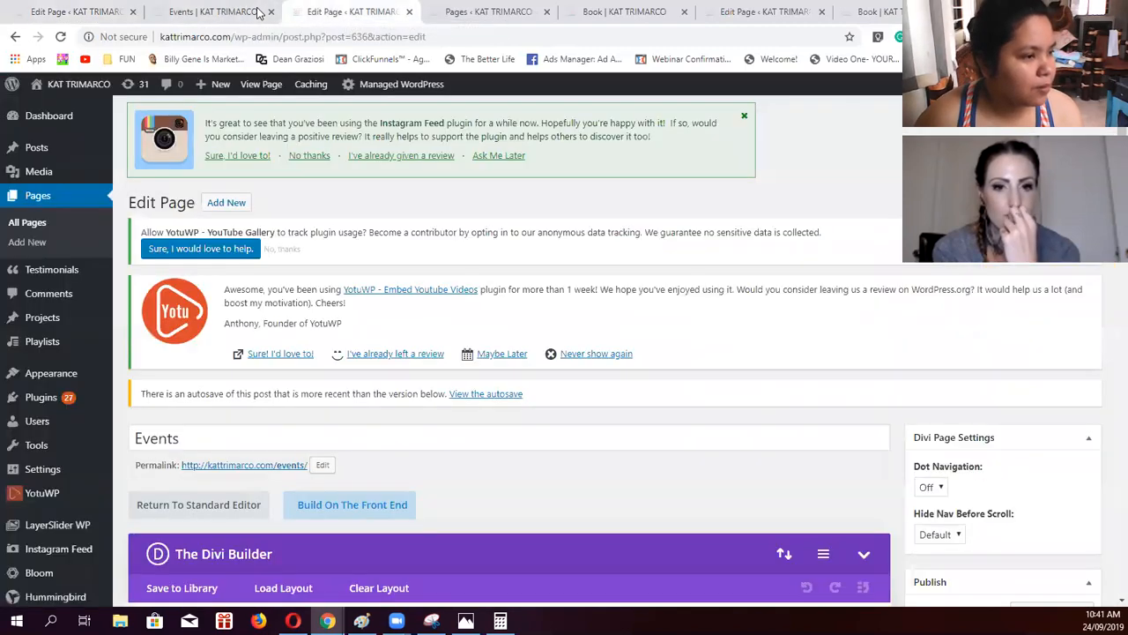